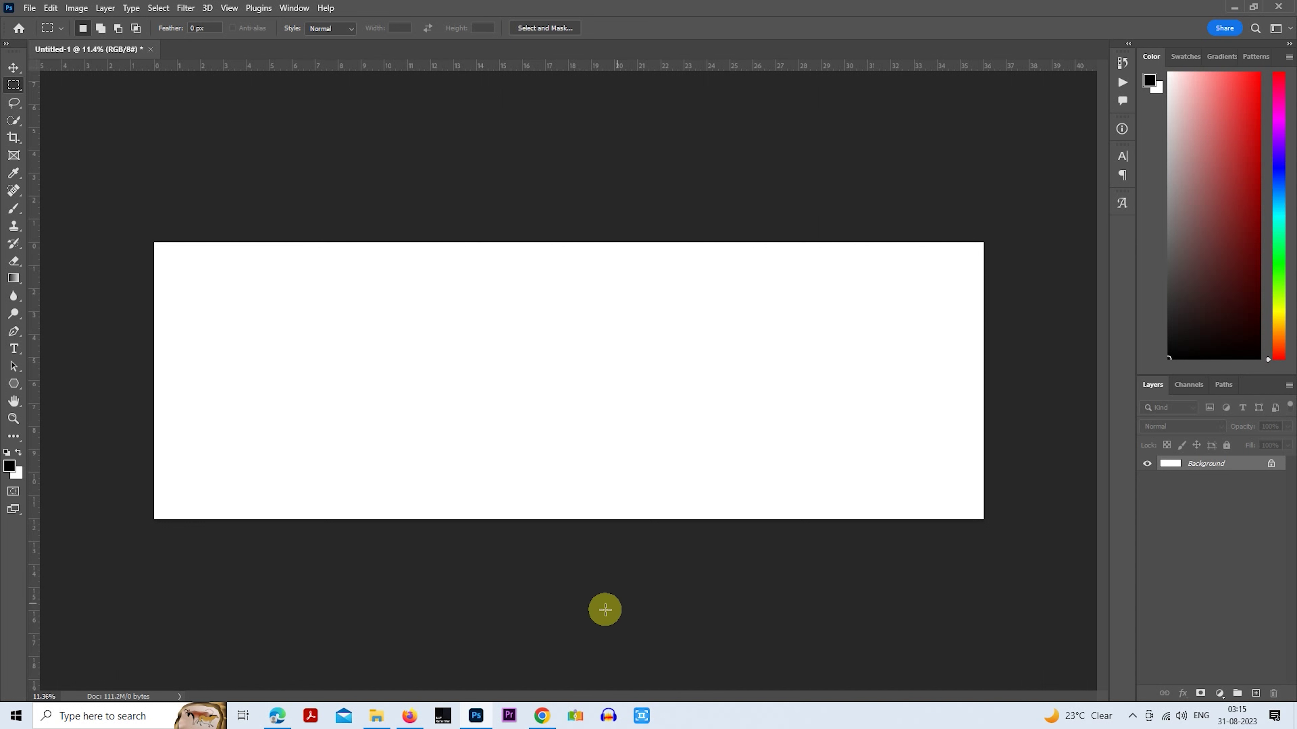
Search Google in a new Chrome tab for 'ink spash png'.
click(542, 716)
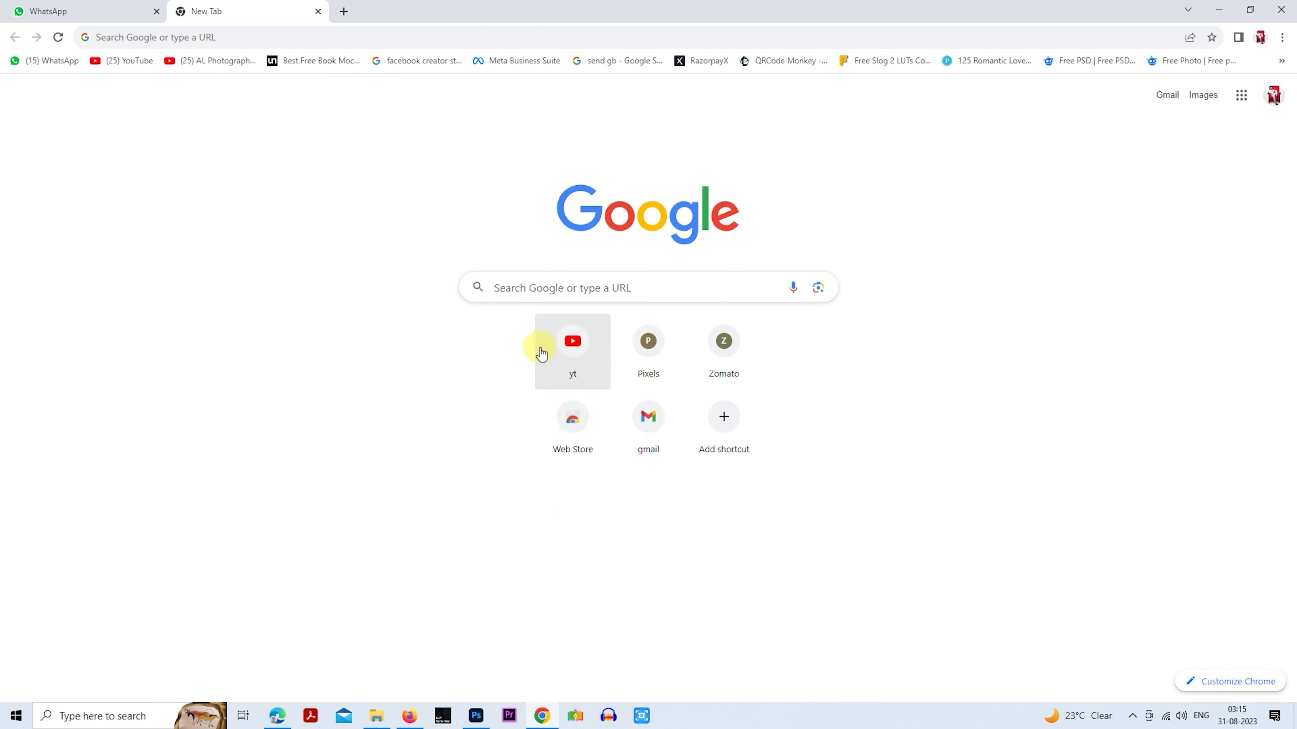
click(515, 285)
text(in)
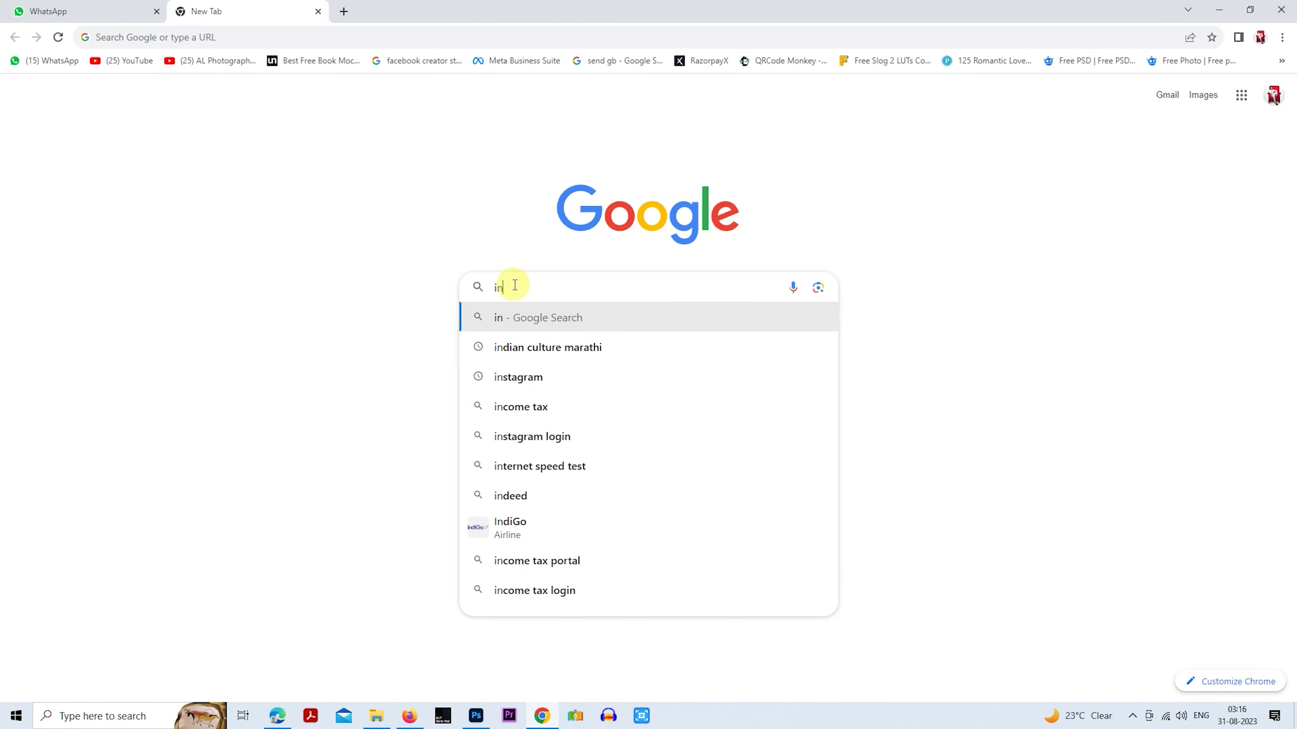
text(k s)
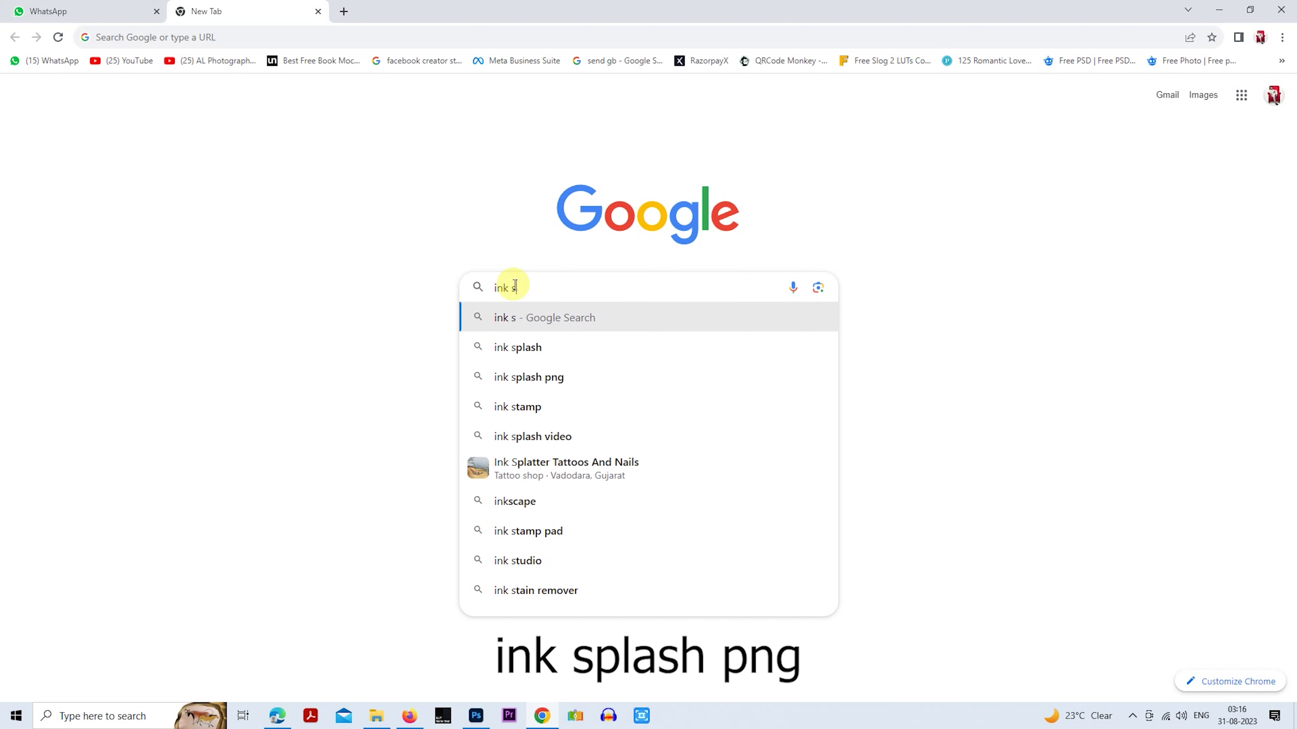
text(pas)
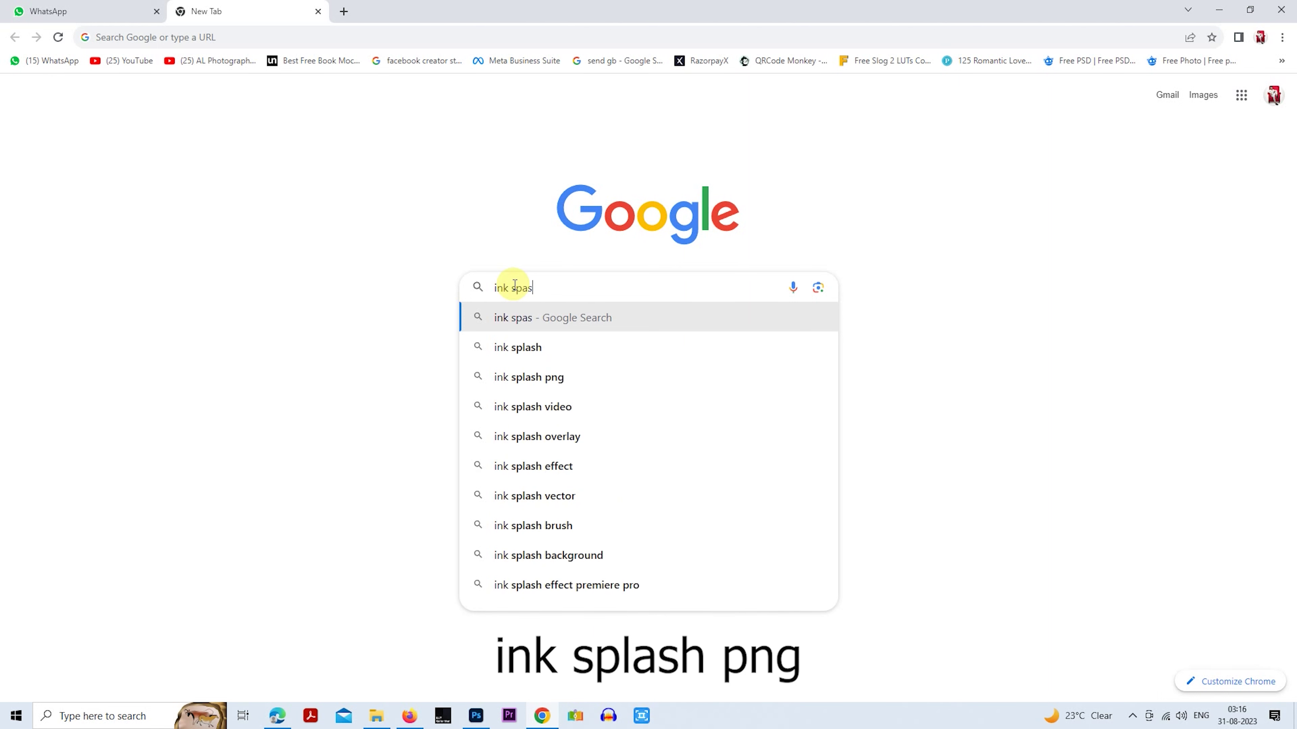
text(h p)
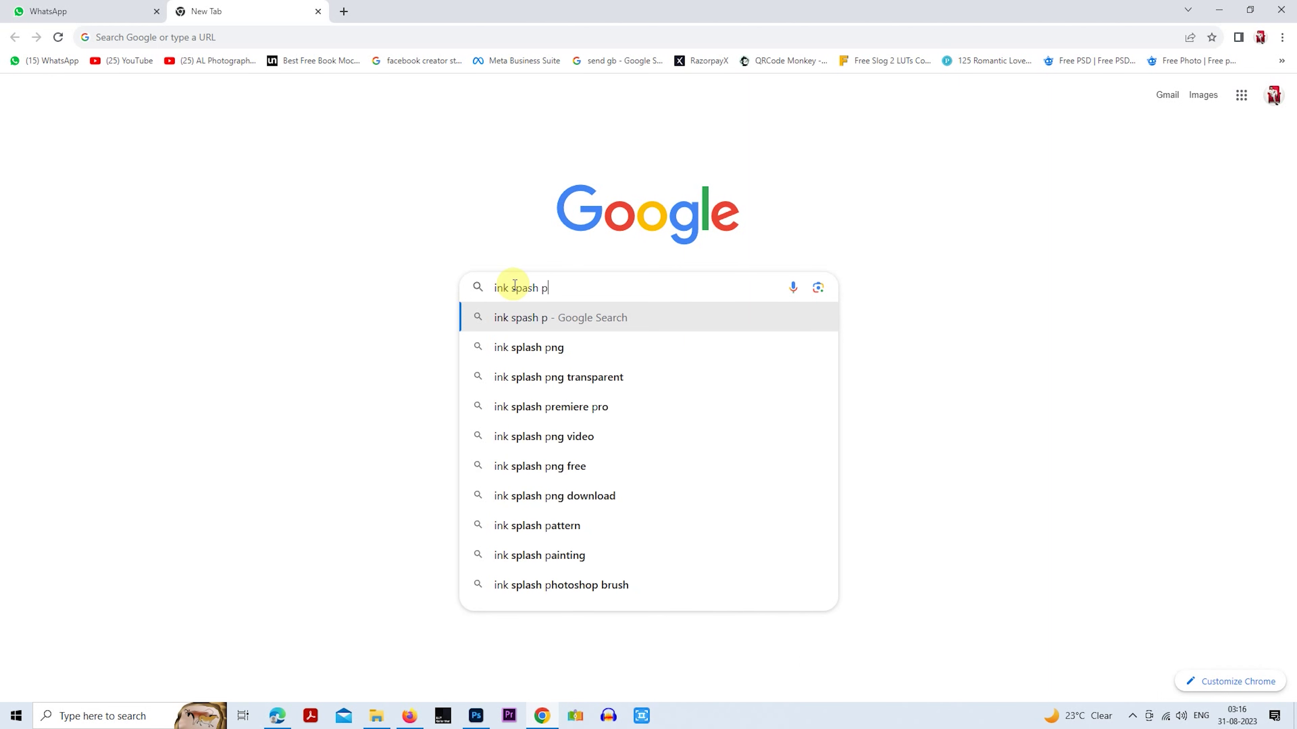
text(ng)
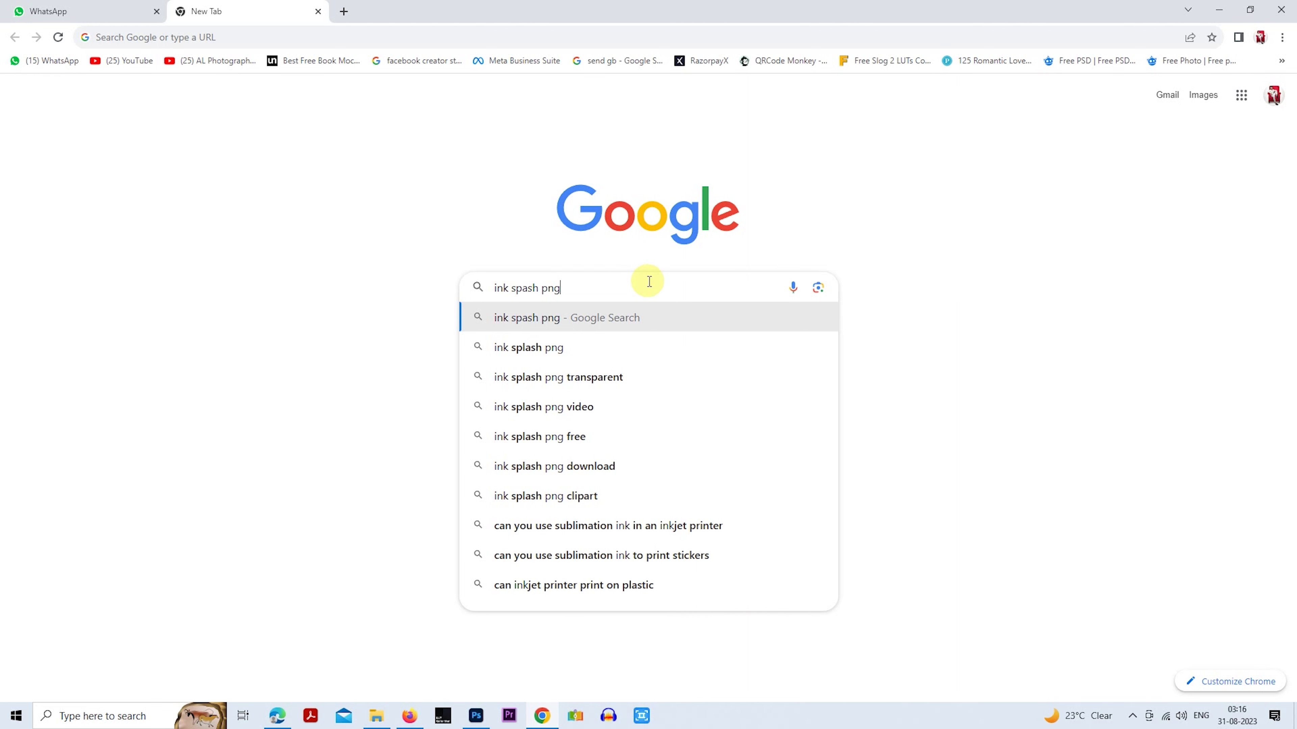
key(Return)
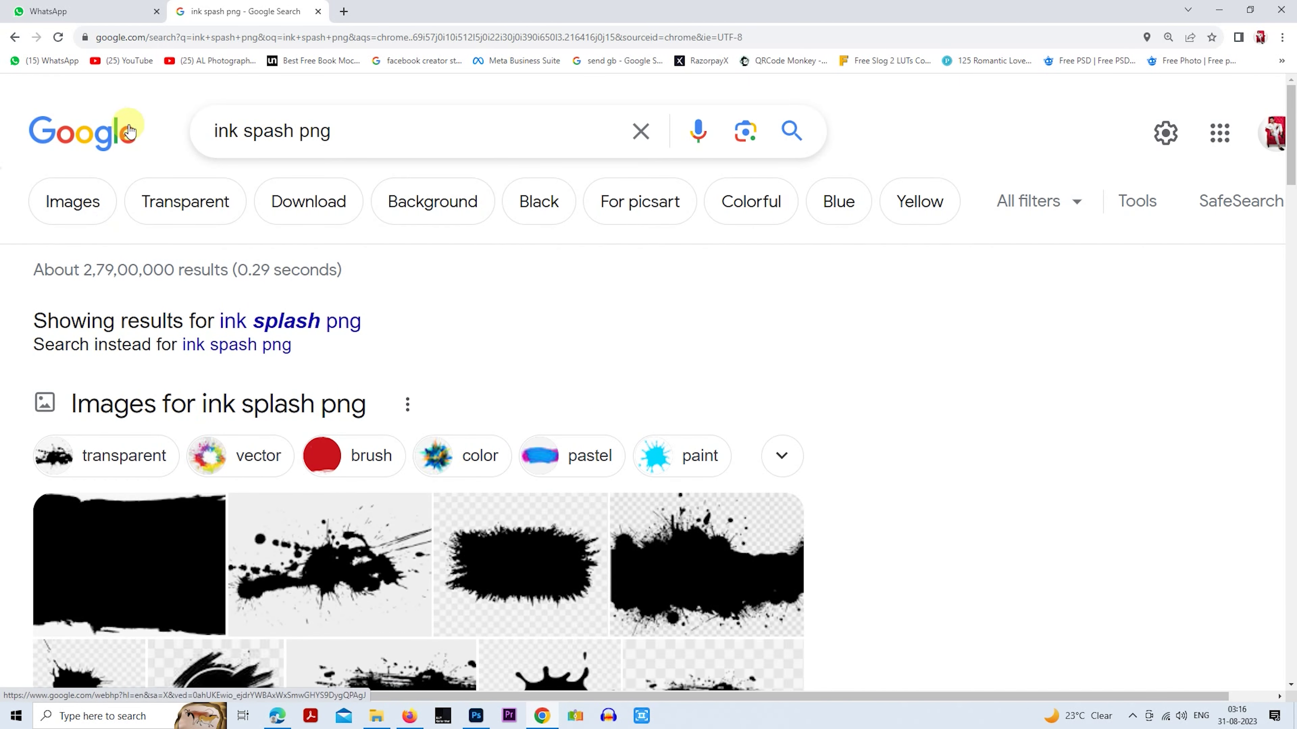
Switch to image results and preview the first Vecteezy black ink brush-stroke image.
click(65, 196)
scroll(61, 325, down, 2)
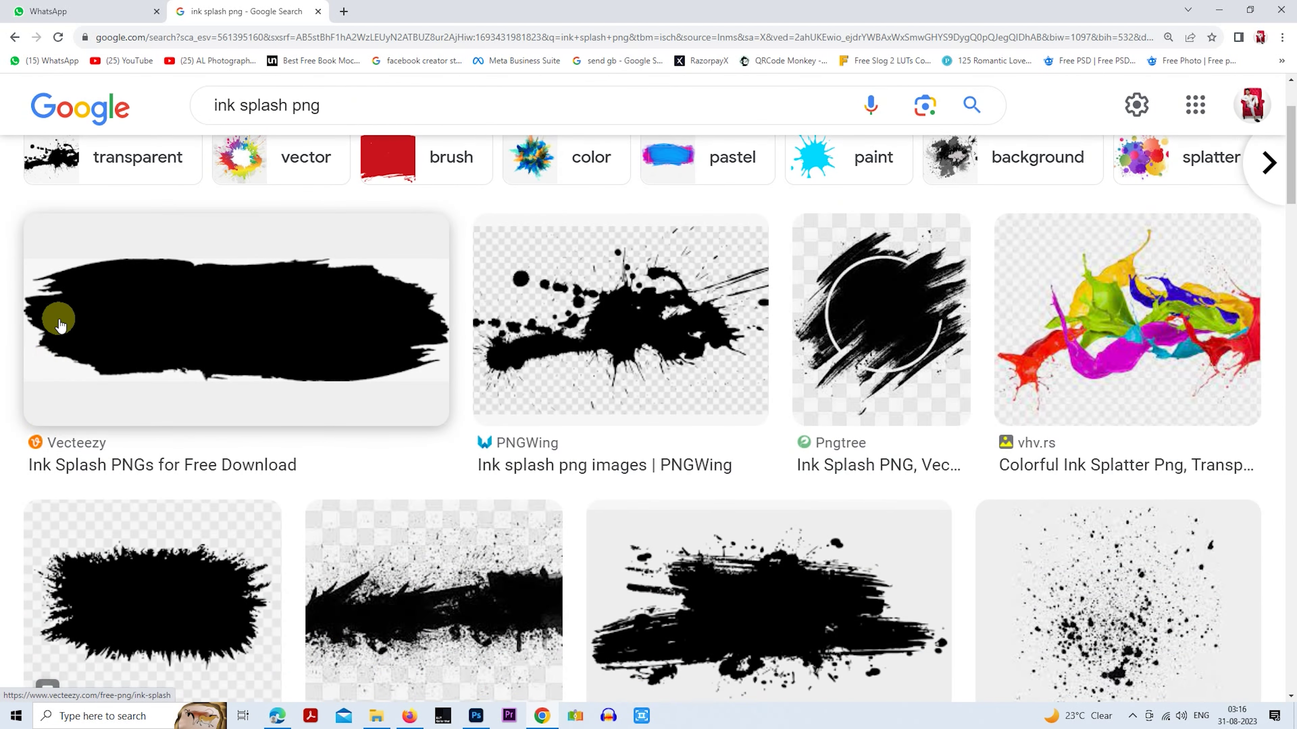
scroll(376, 443, down, 3)
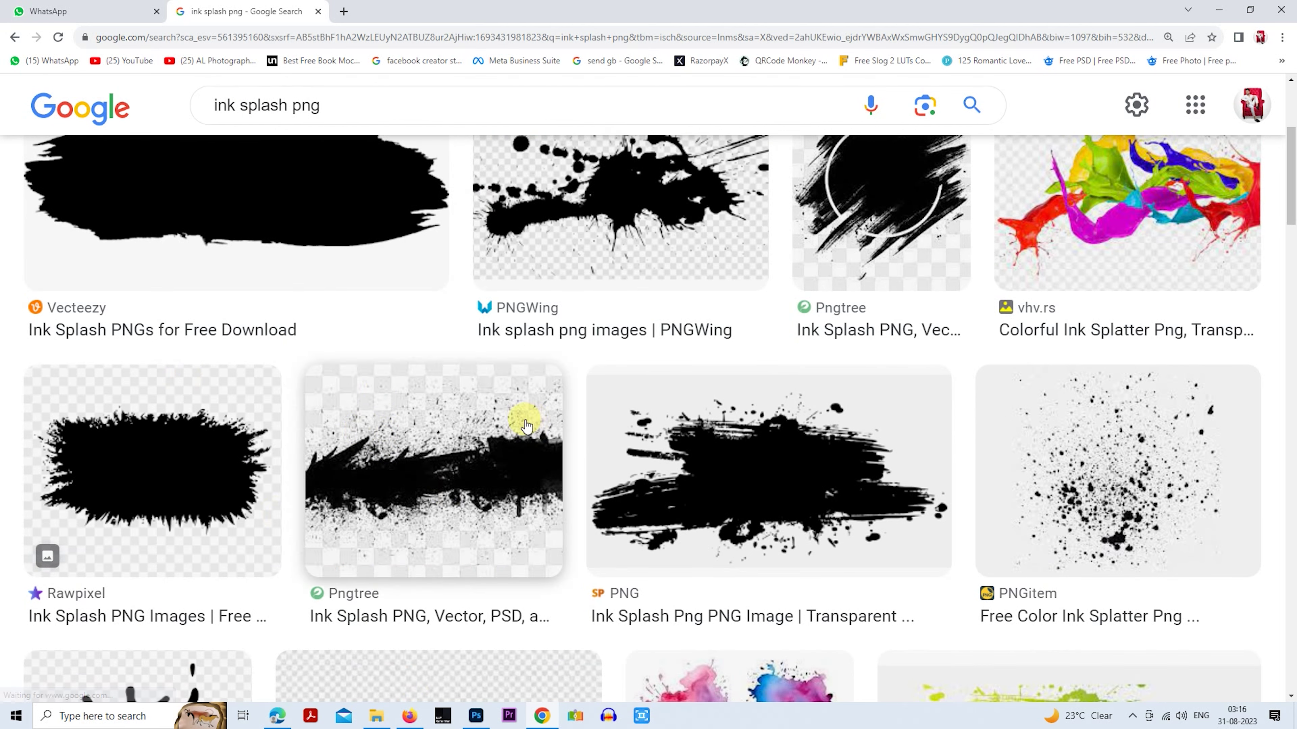
scroll(526, 424, down, 5)
scroll(215, 356, up, 3)
scroll(214, 356, up, 5)
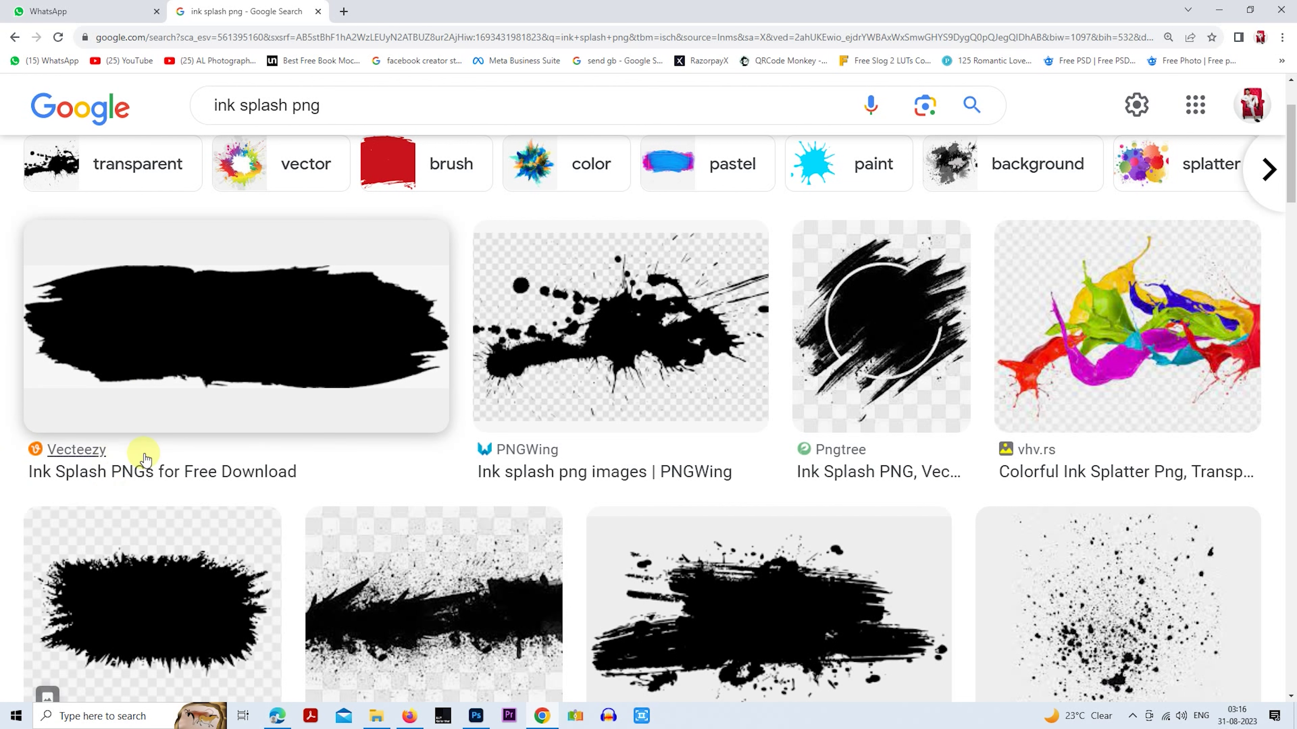
click(153, 384)
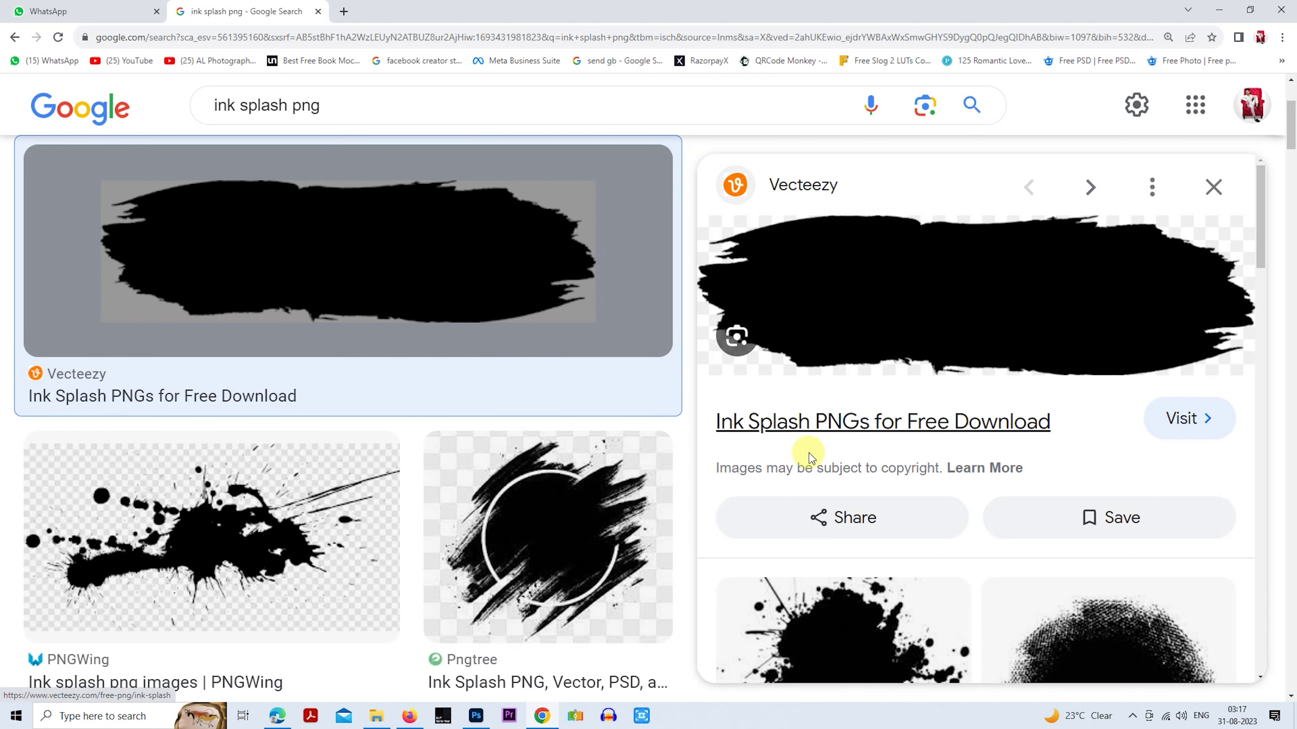
Open the preview's Vecteezy page and go to the wide black splash brush PNG.
click(792, 421)
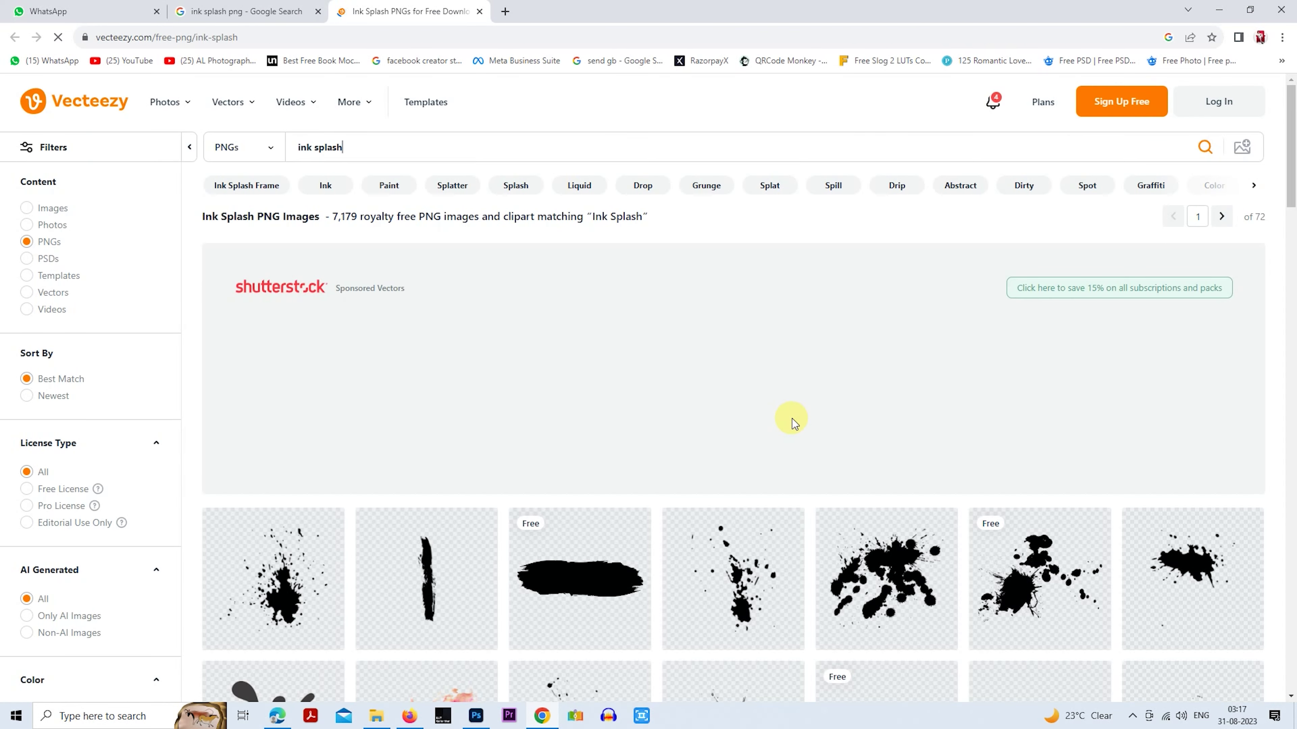
scroll(616, 441, down, 1)
scroll(617, 440, down, 2)
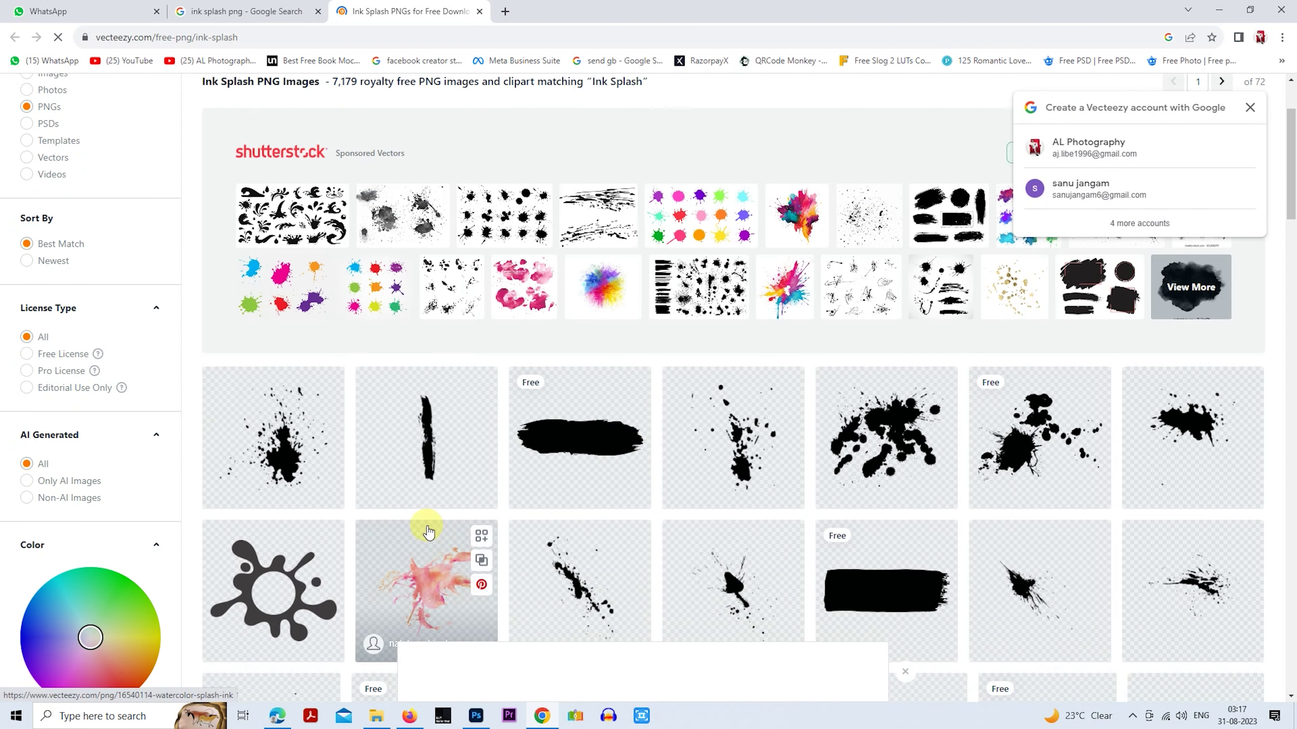
scroll(576, 361, down, 1)
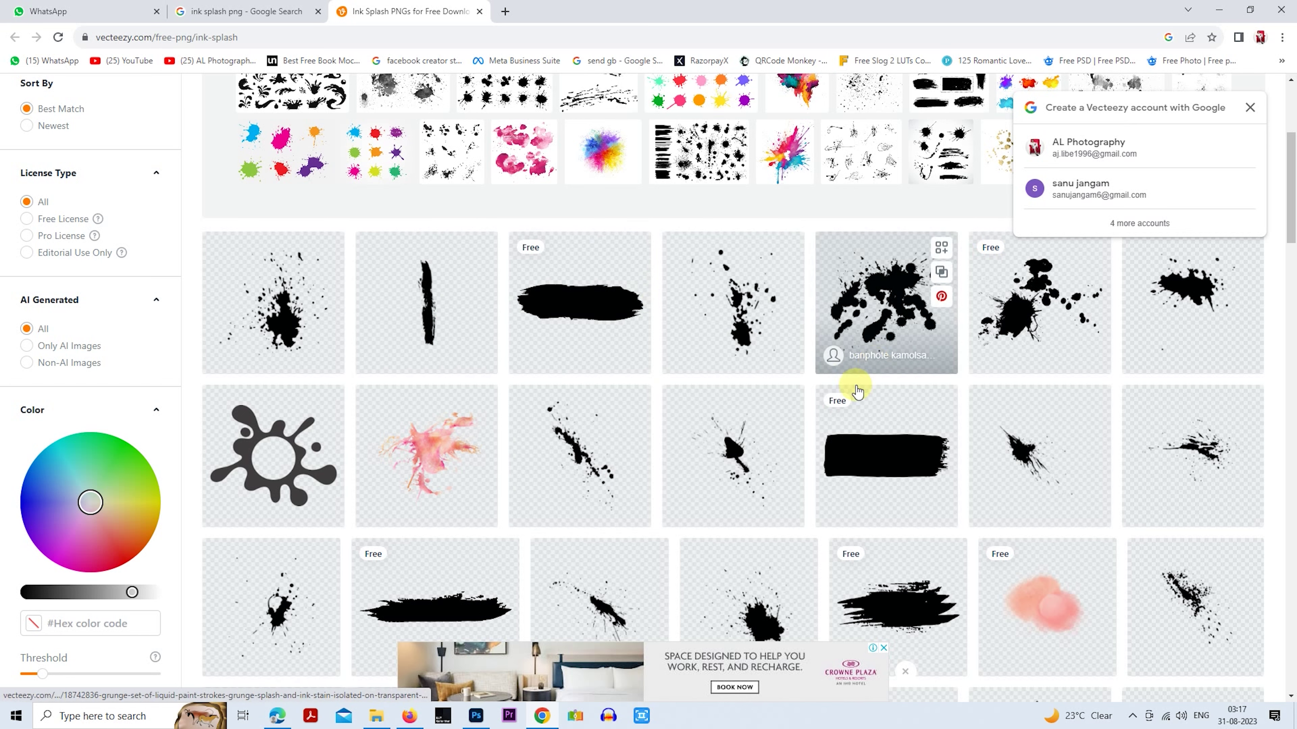
scroll(652, 437, down, 3)
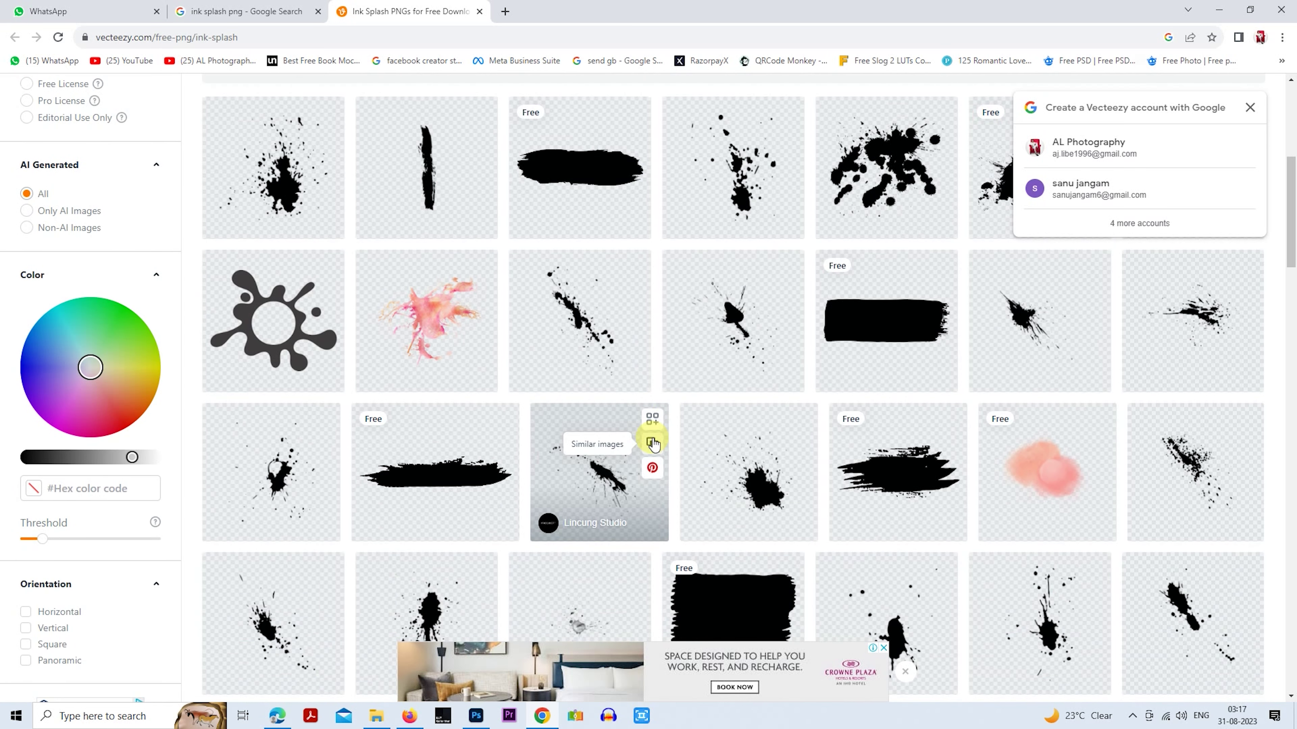
scroll(539, 443, up, 3)
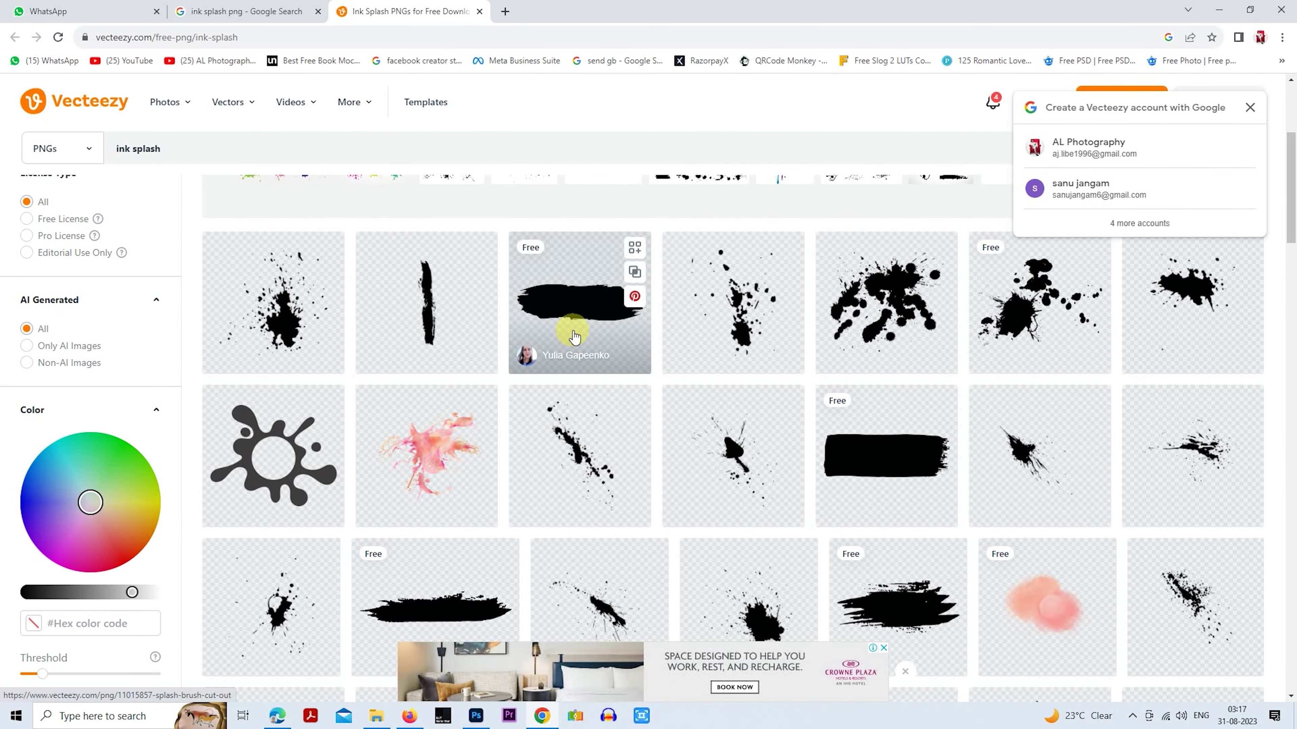
click(566, 291)
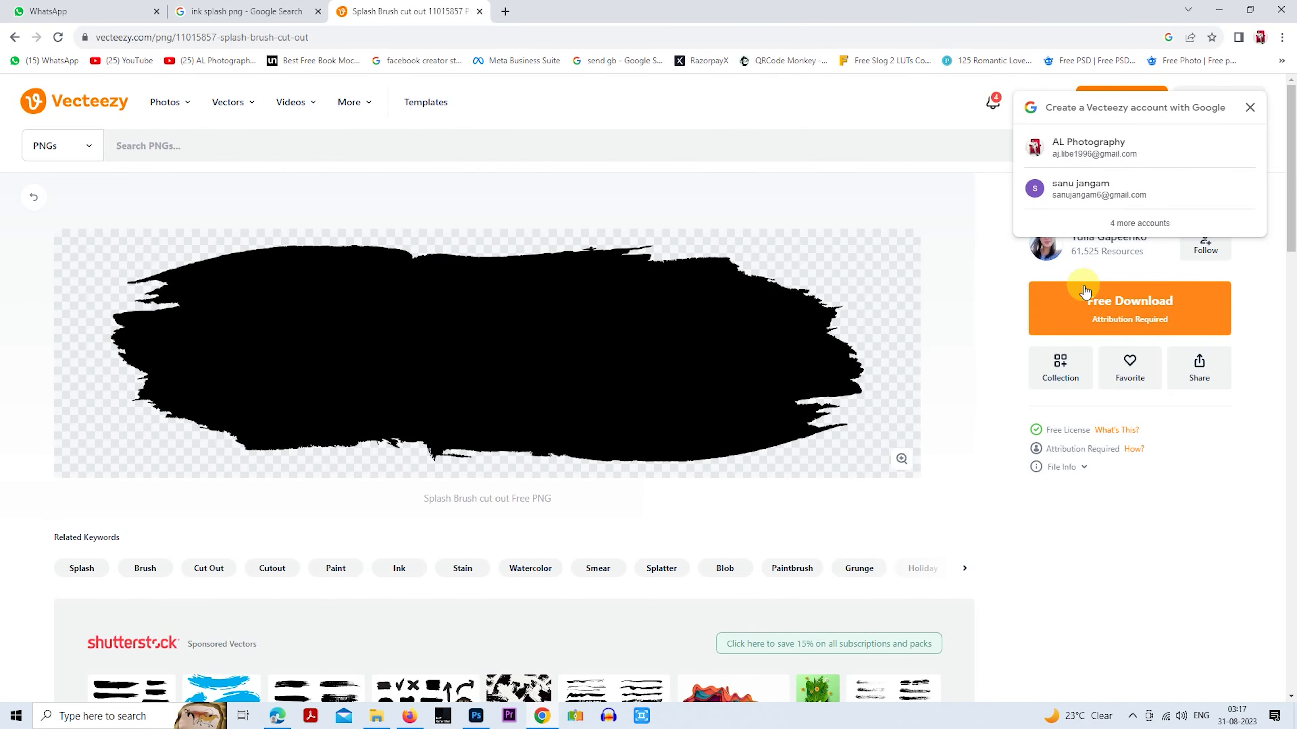
Free-download the splash brush cut-out PNG, check the file, and dismiss the Pro popup.
click(1116, 305)
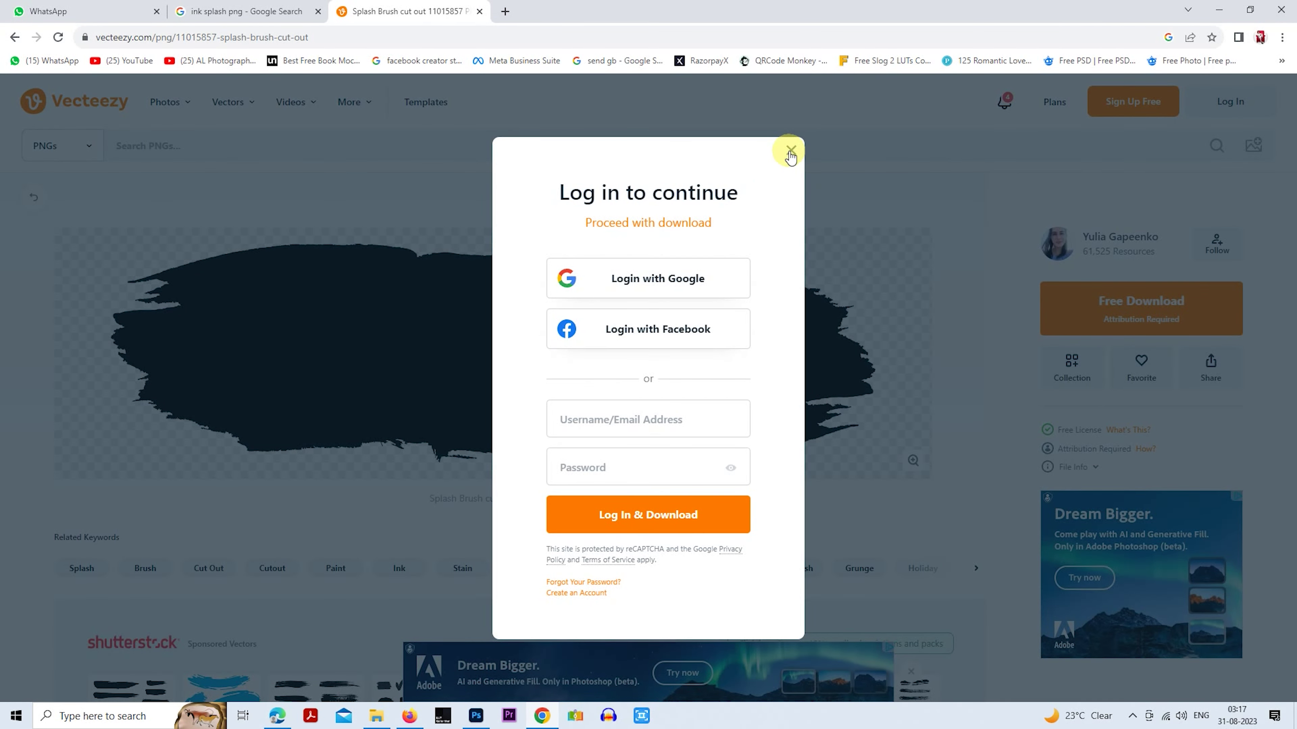
click(790, 152)
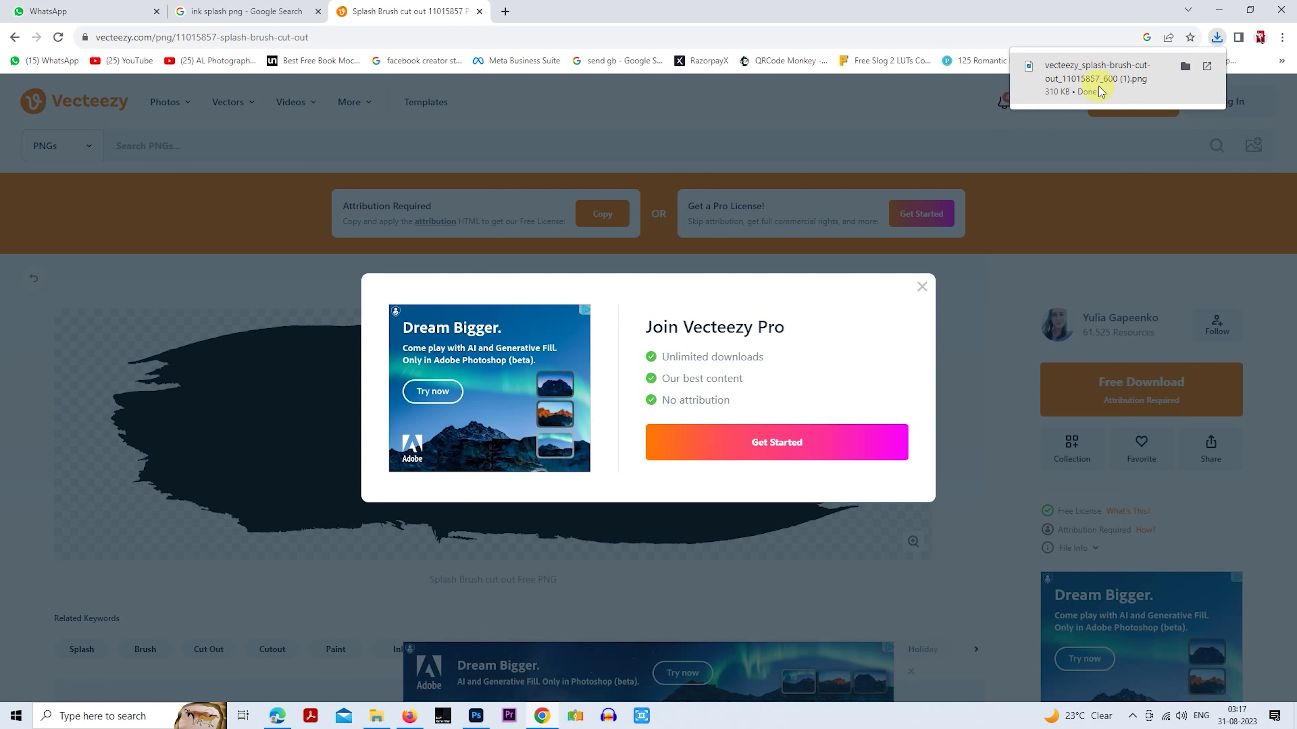
click(1080, 78)
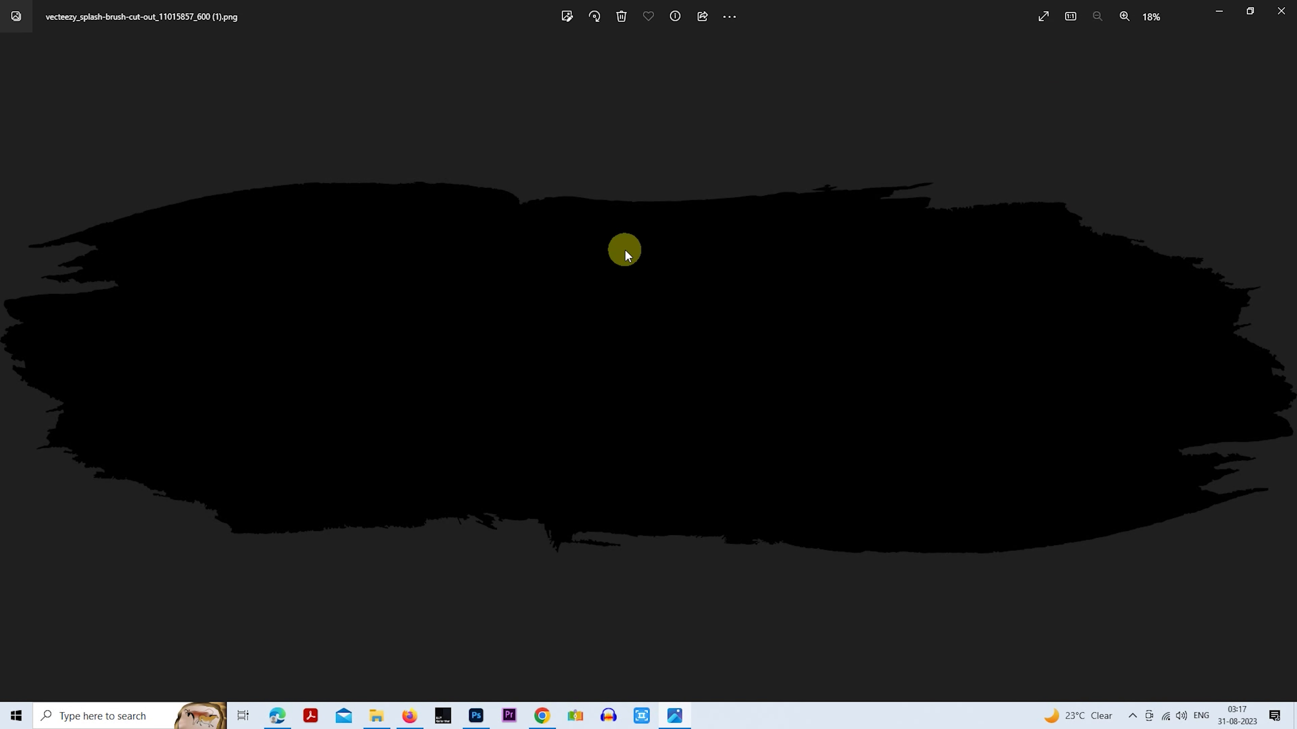
click(1280, 10)
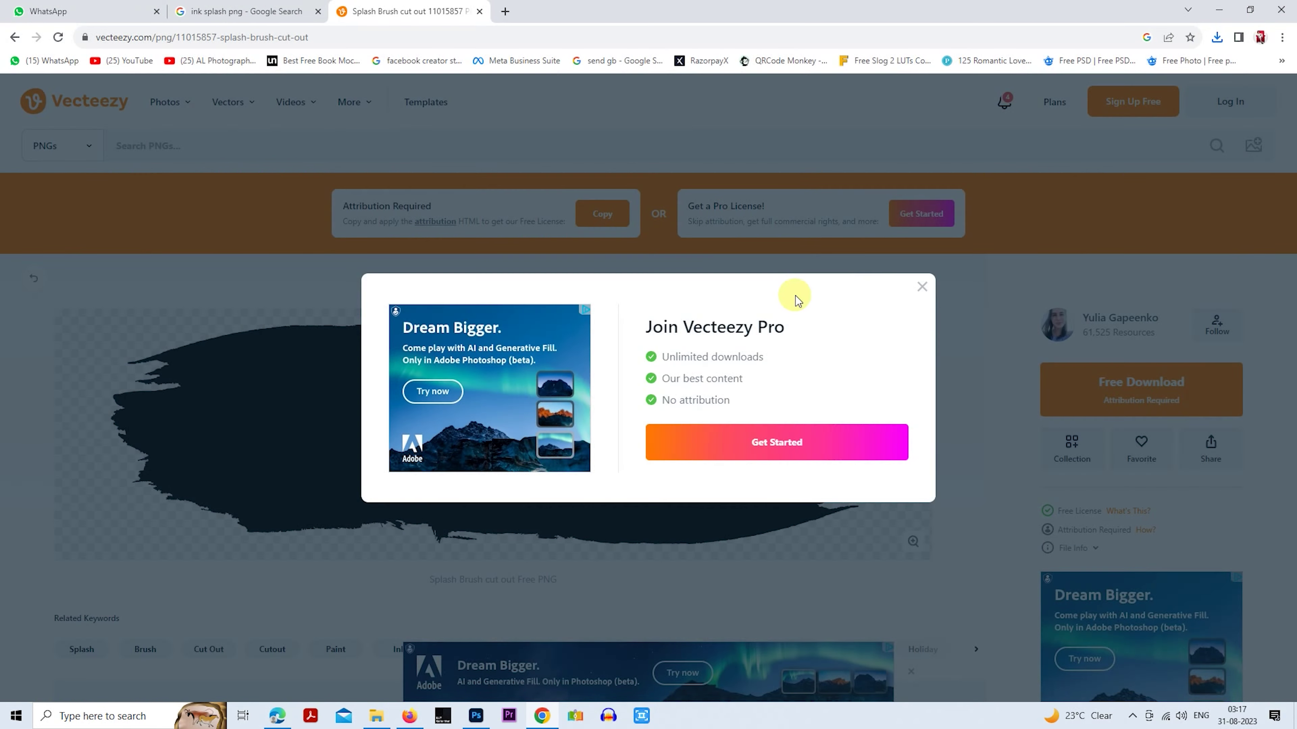
click(922, 287)
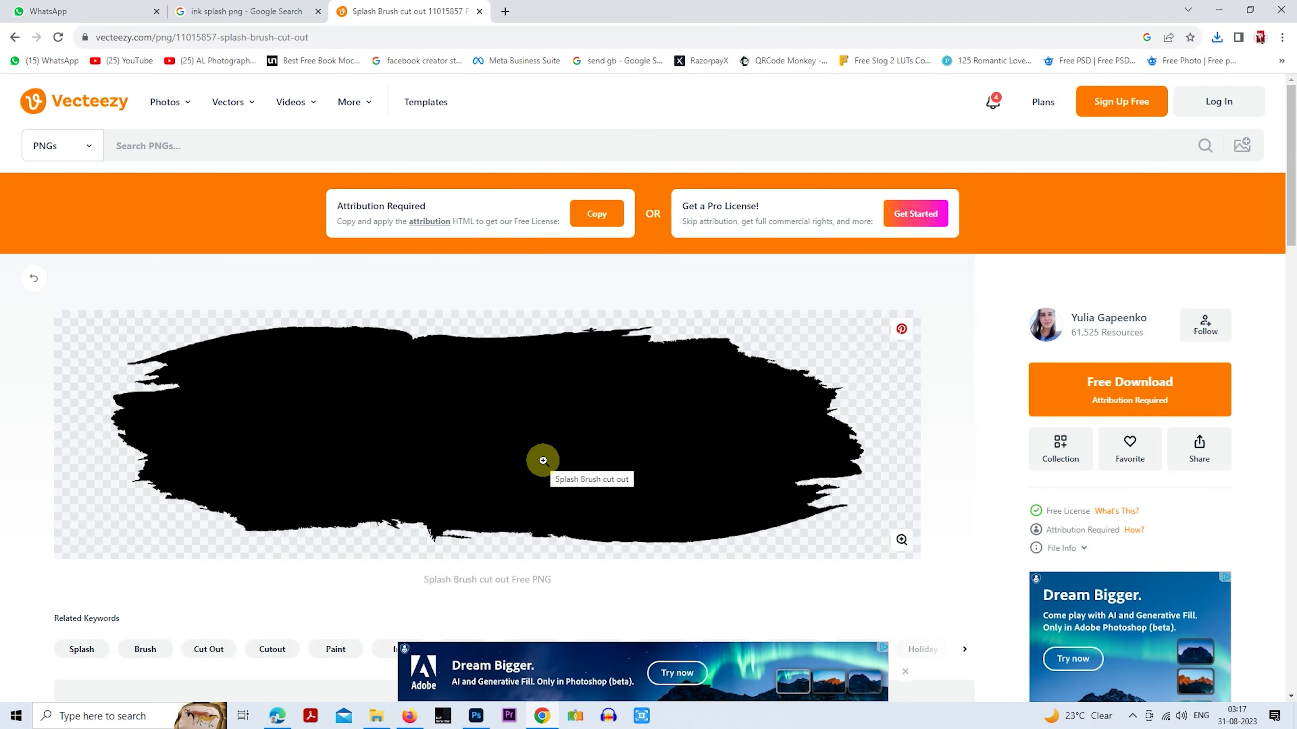
Open a related black splash brush PNG and try downloading it, closing the Daily Limit notice.
scroll(543, 460, down, 5)
scroll(544, 460, down, 4)
scroll(544, 461, down, 2)
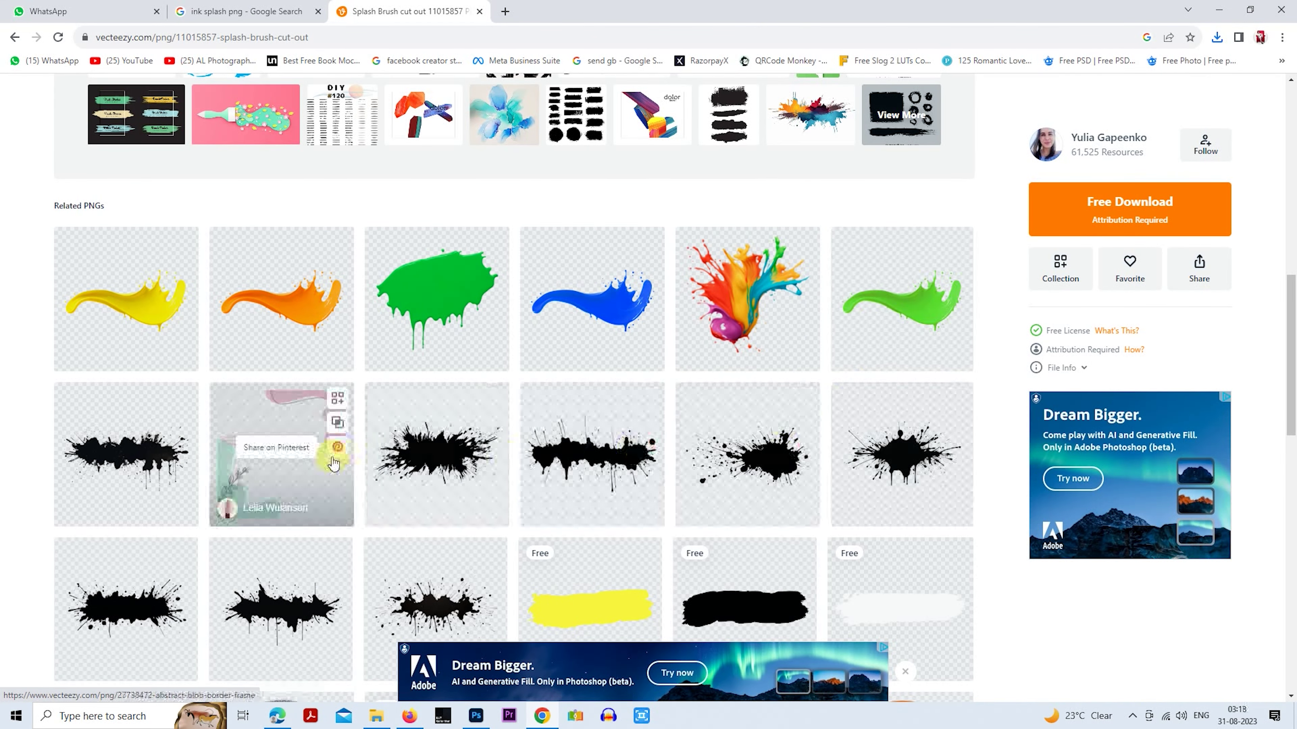
scroll(521, 449, down, 2)
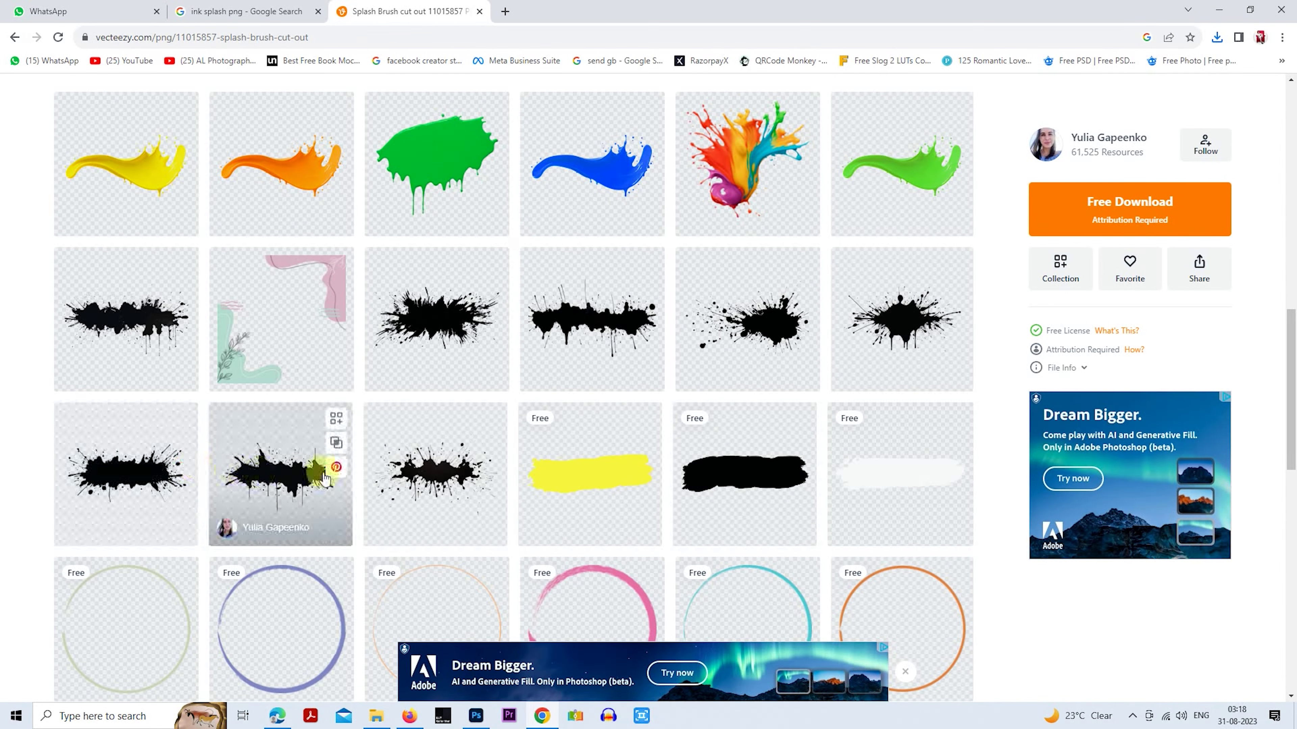
click(697, 474)
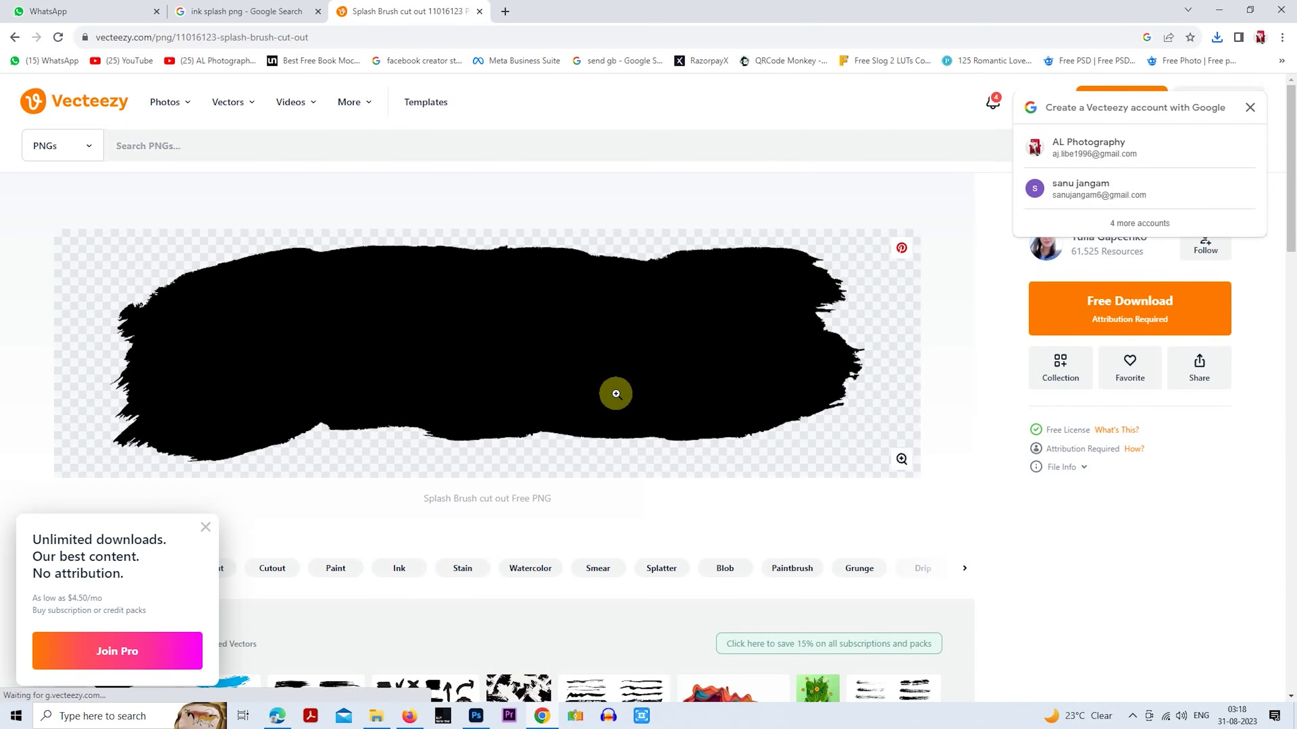
click(205, 526)
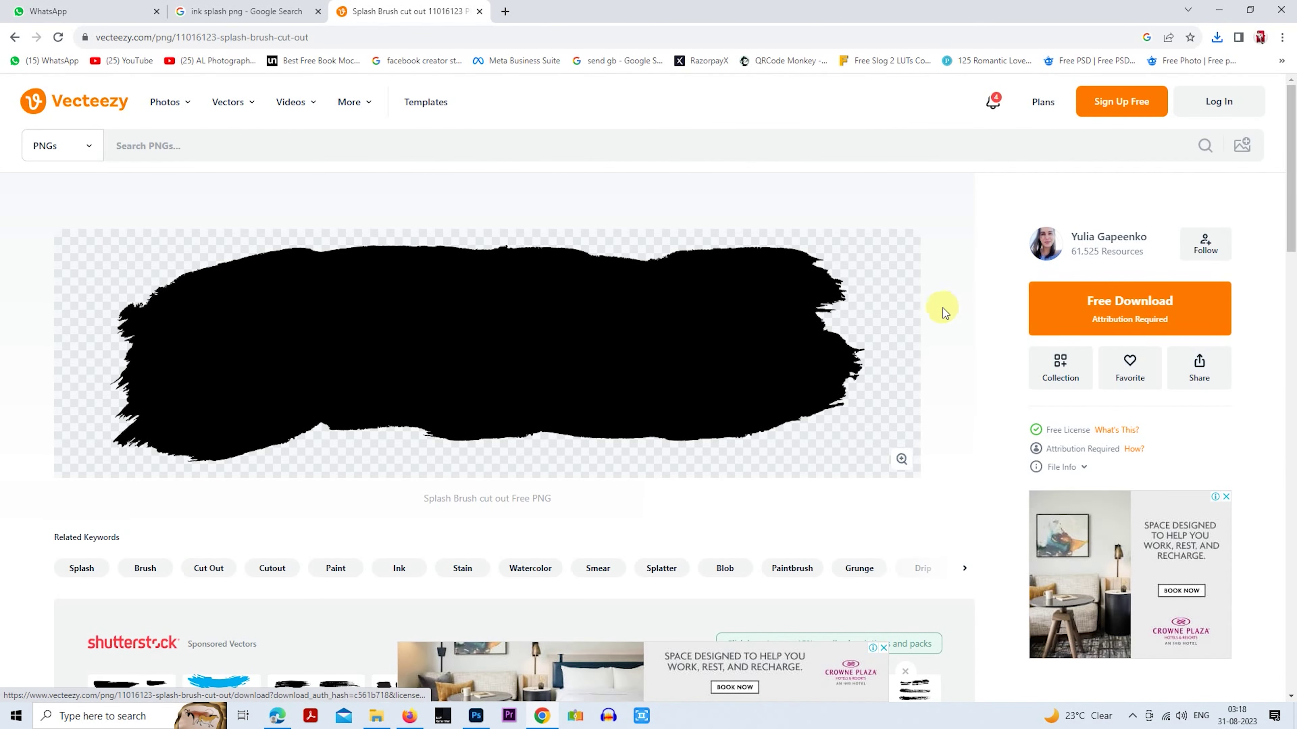
click(1145, 300)
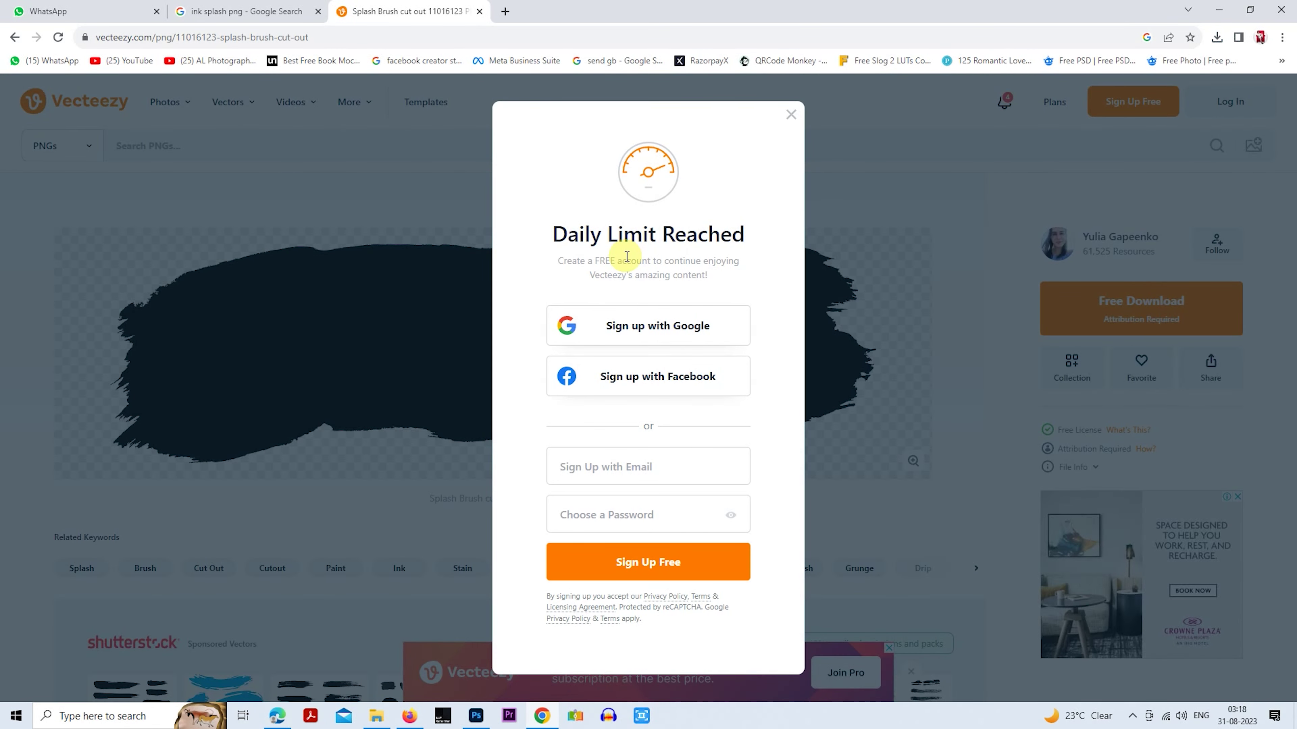
click(791, 114)
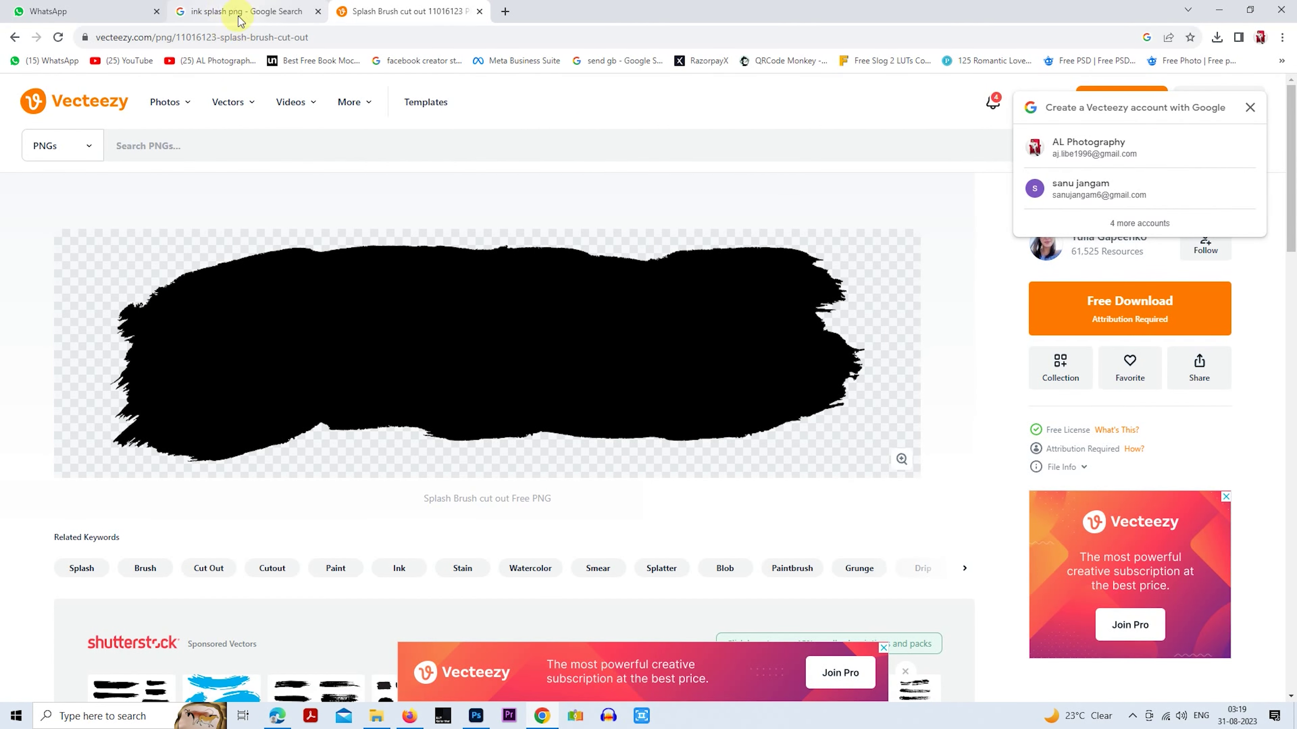
Return to Google Images, close the preview, and browse further ink splash png results.
click(235, 6)
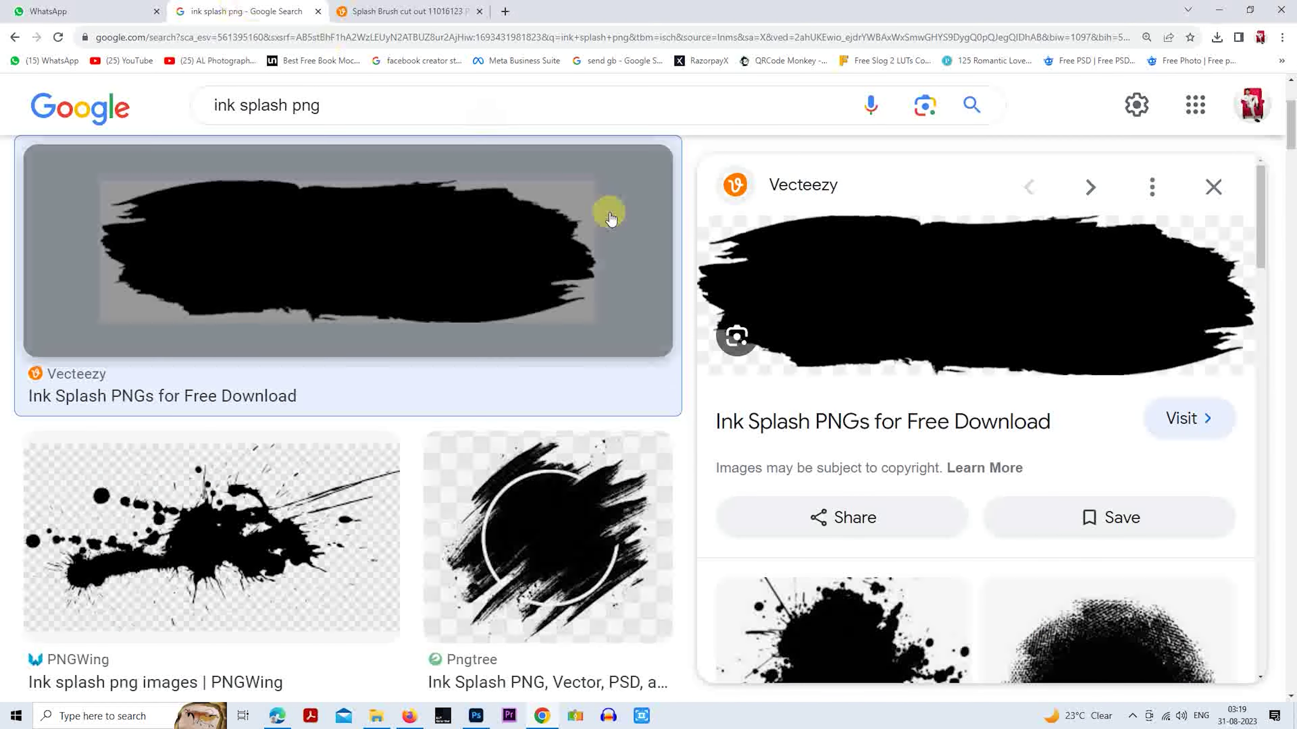
click(1216, 185)
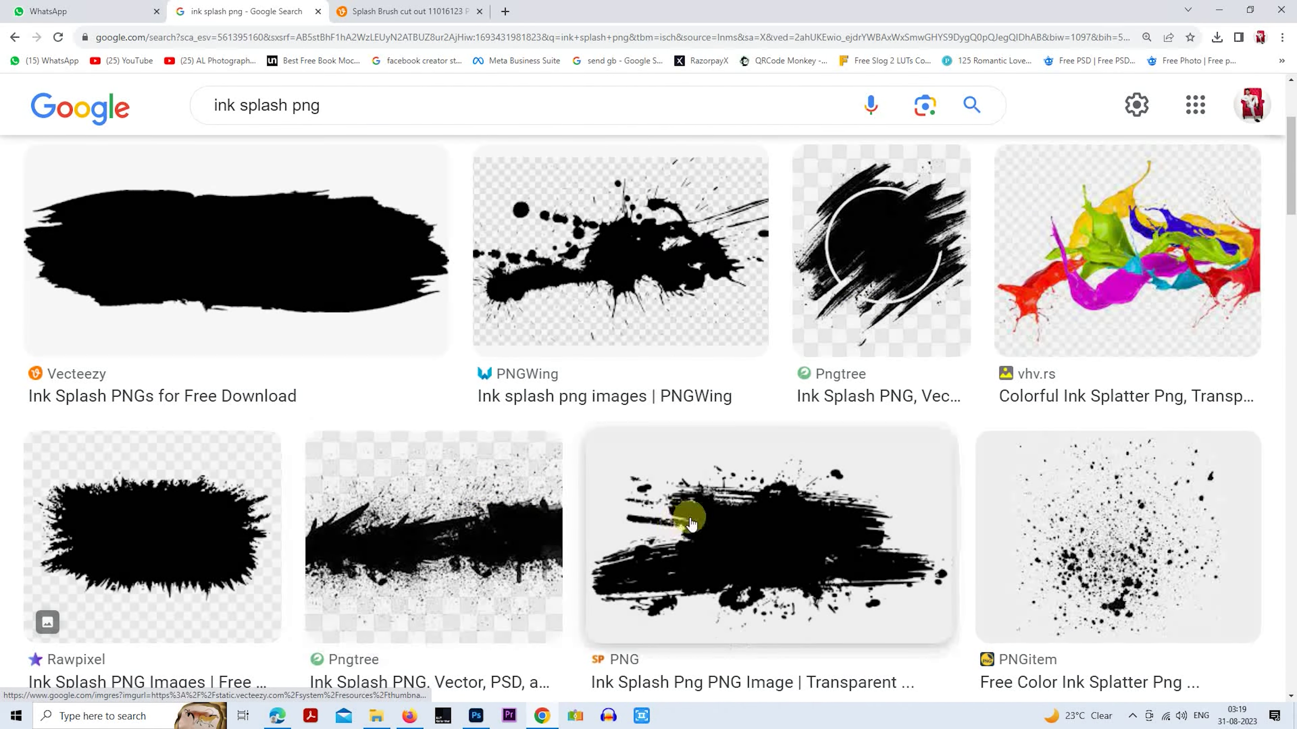
scroll(688, 510, down, 2)
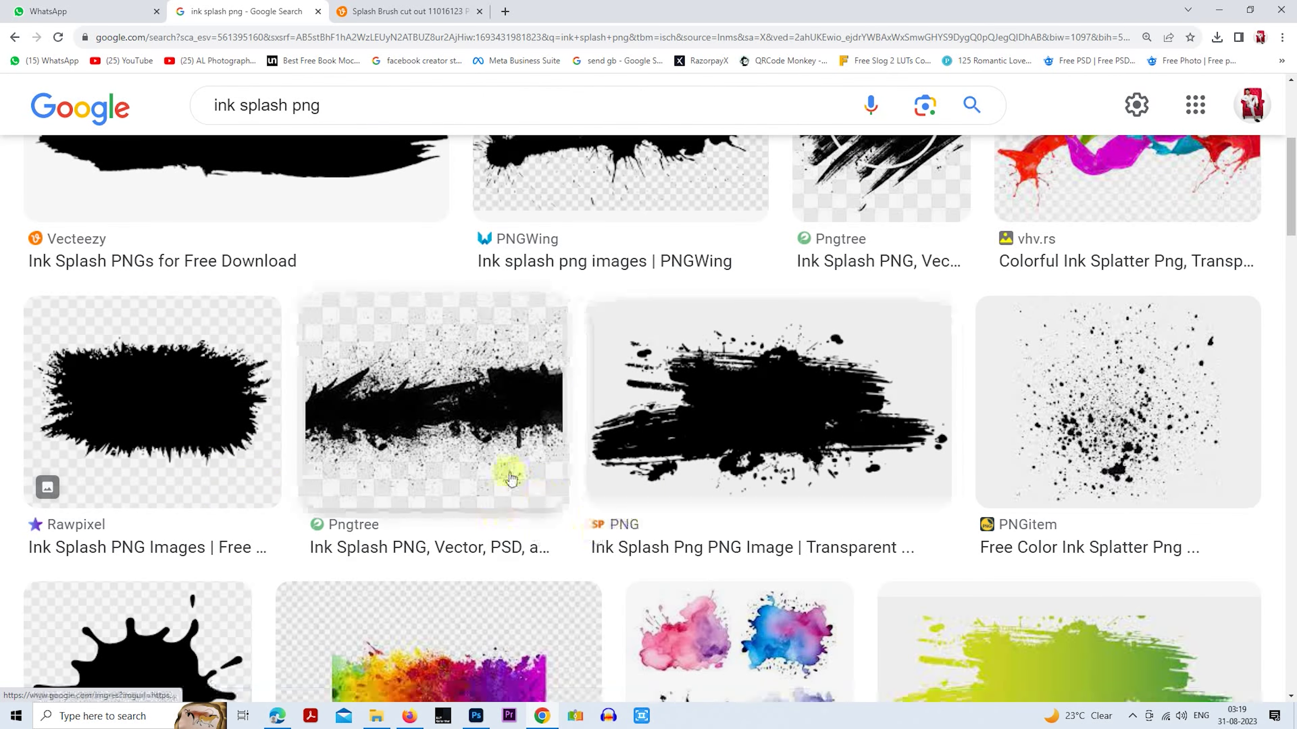
scroll(562, 449, down, 2)
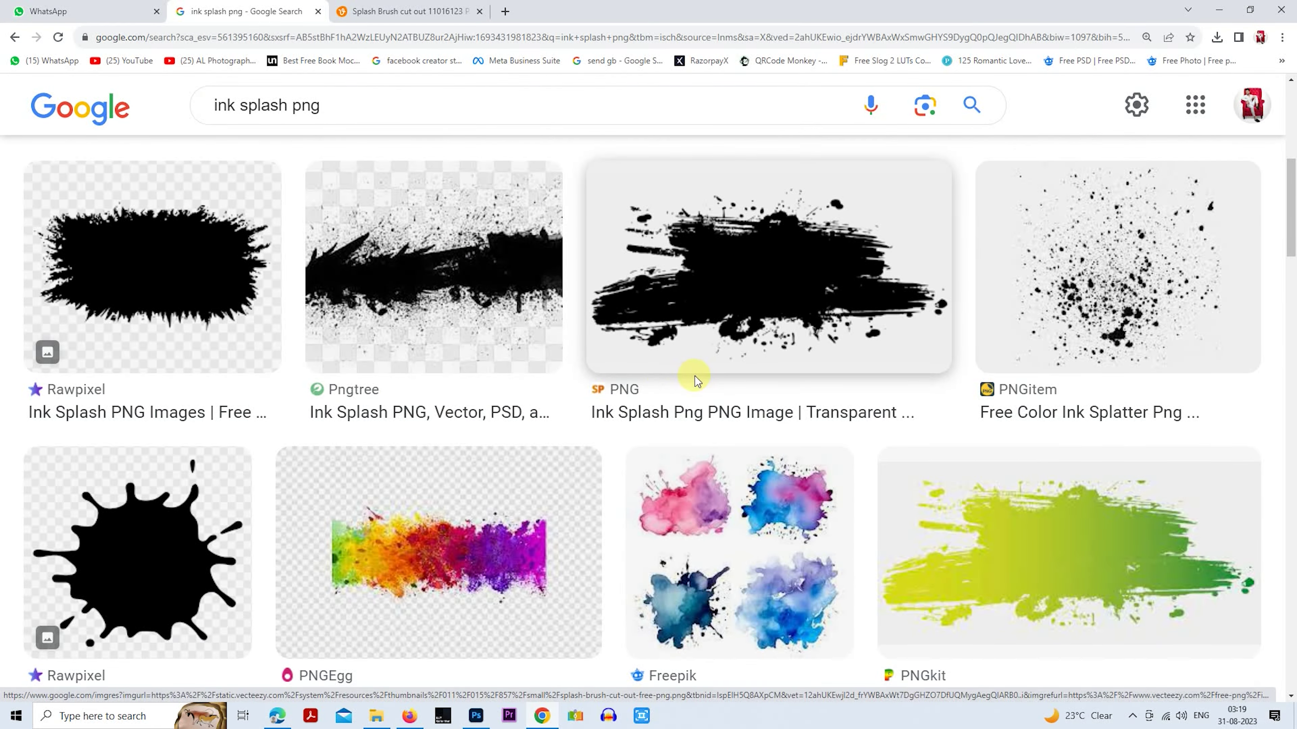
scroll(547, 438, down, 1)
scroll(587, 459, down, 2)
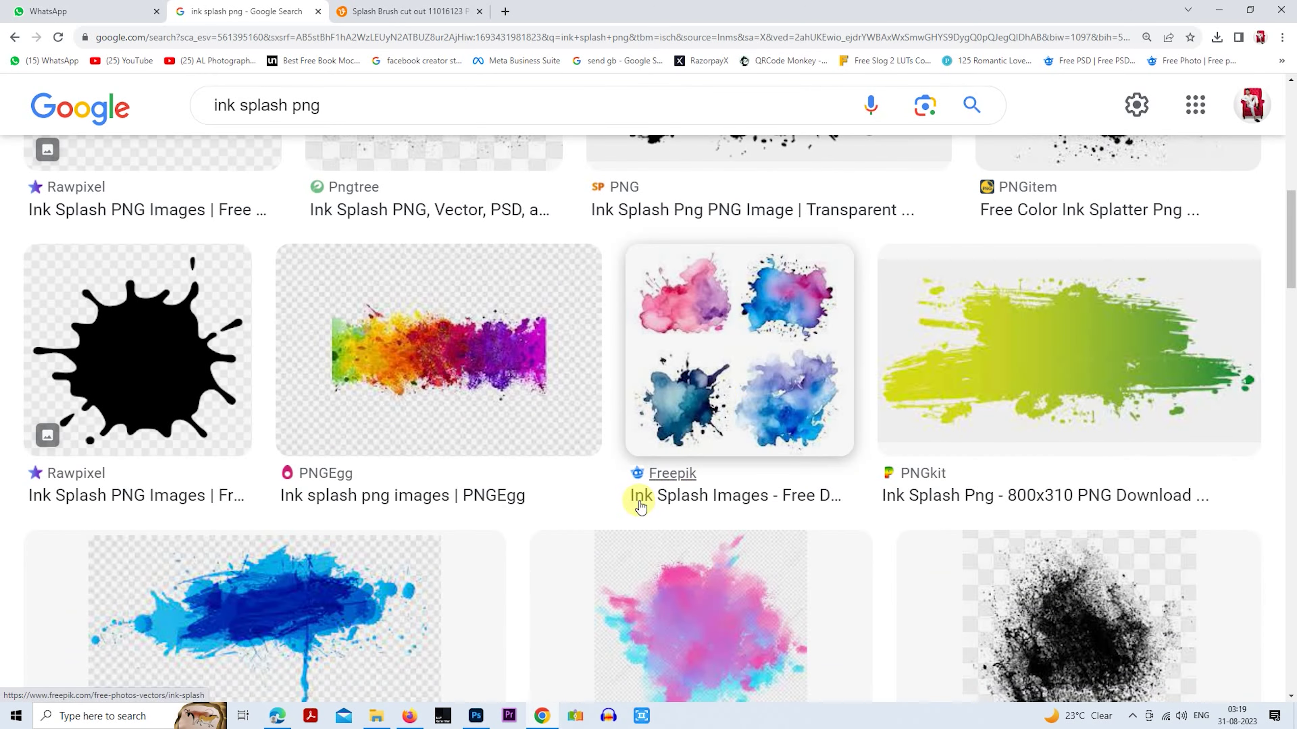
scroll(675, 448, down, 2)
scroll(673, 444, down, 5)
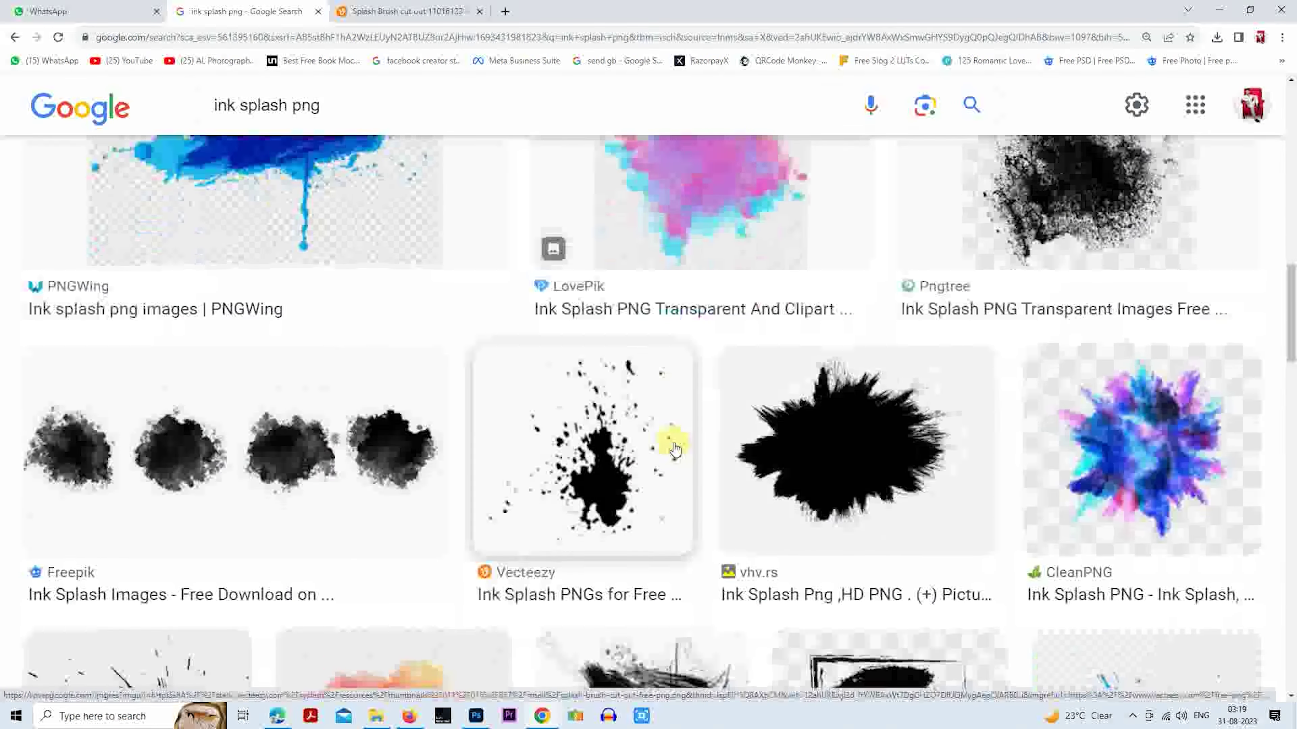
scroll(853, 397, down, 1)
scroll(651, 478, down, 2)
scroll(269, 431, down, 2)
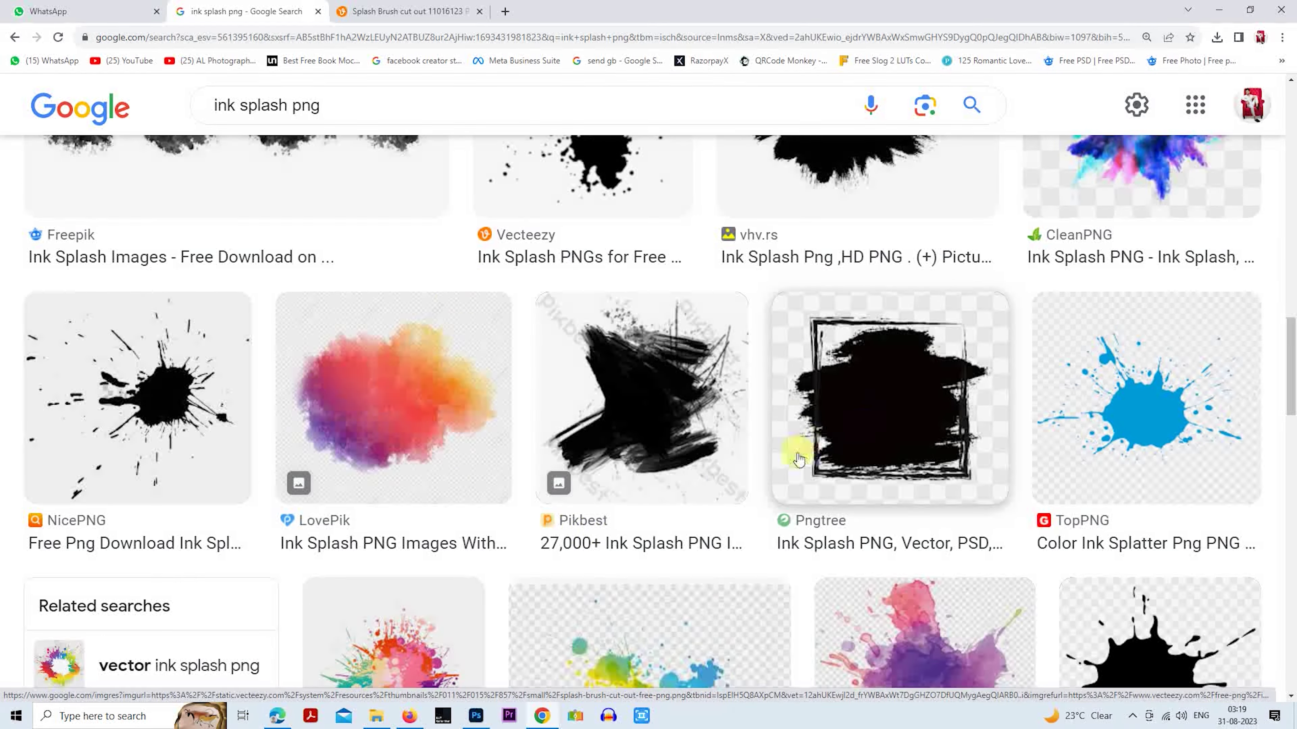
scroll(817, 424, down, 3)
scroll(854, 386, up, 1)
scroll(828, 416, up, 2)
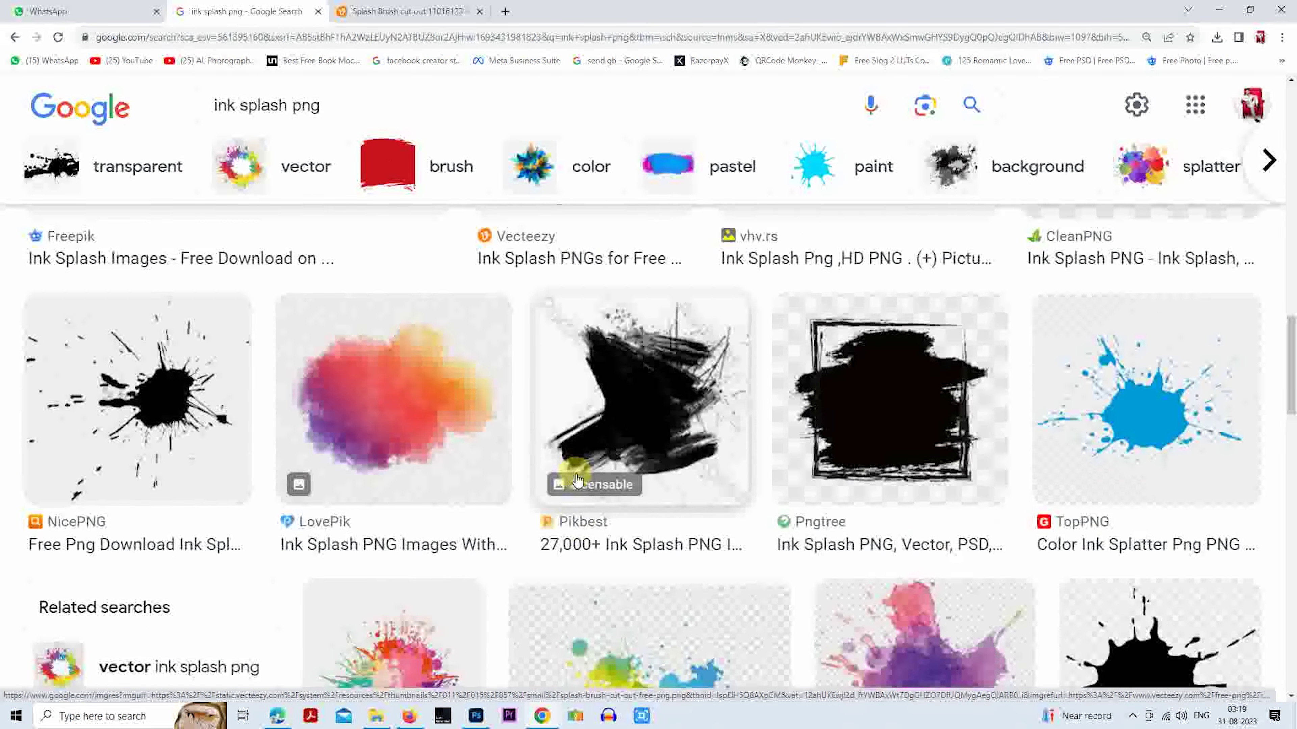
scroll(567, 475, down, 2)
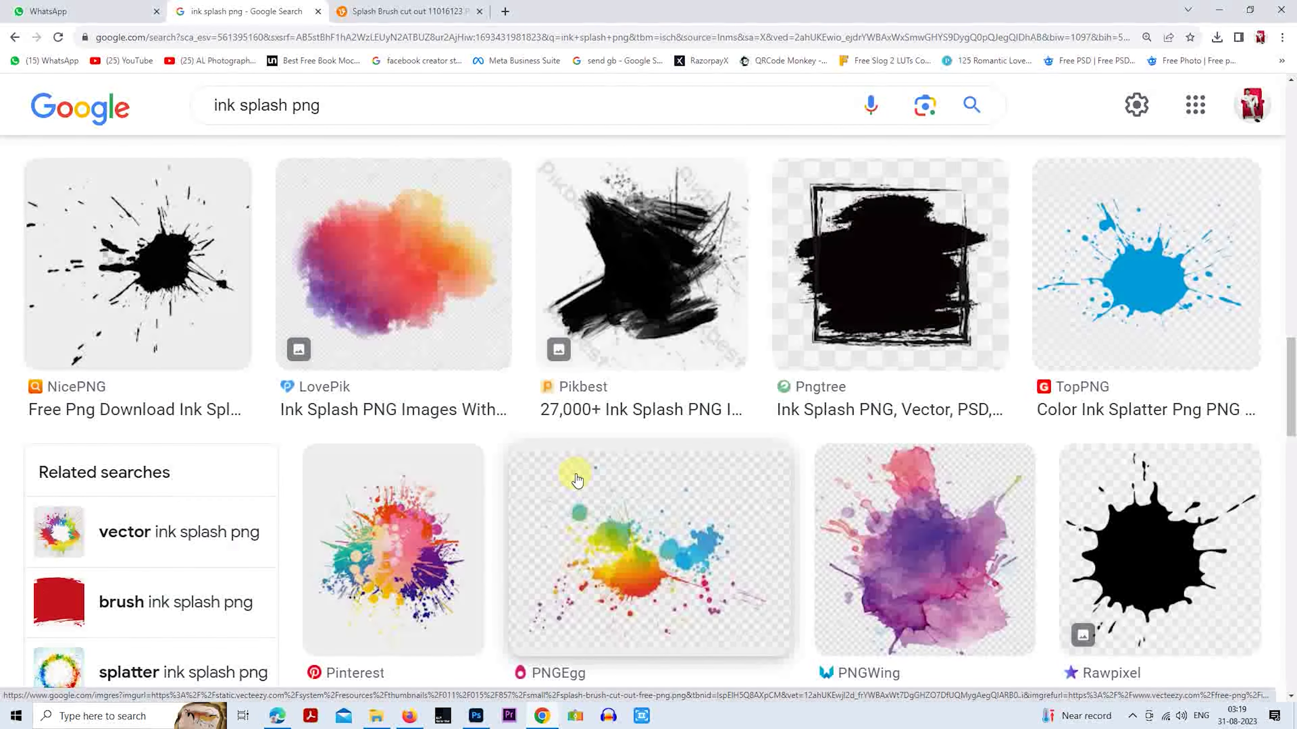
scroll(576, 480, down, 4)
scroll(310, 472, down, 5)
scroll(510, 480, down, 2)
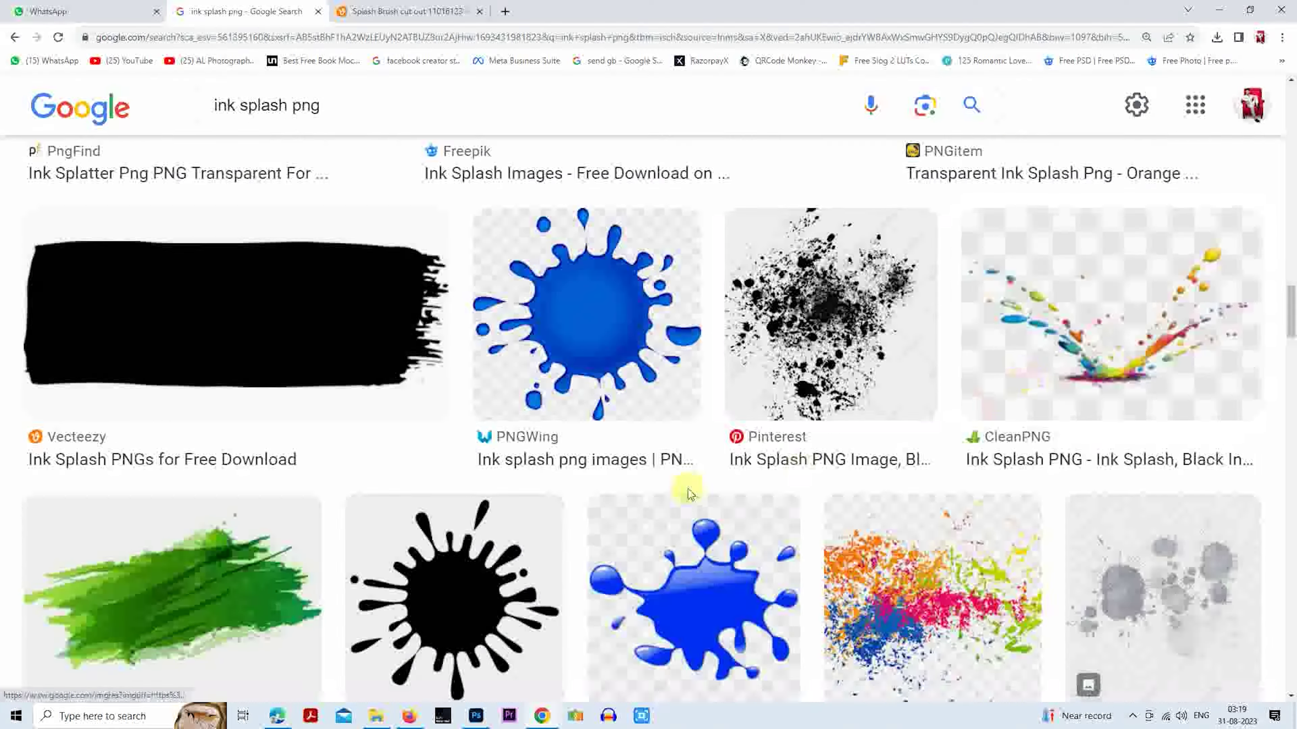
scroll(687, 488, down, 6)
scroll(687, 489, down, 7)
Open the CleanPNG result's site and pick the India Watercolor black ink image.
click(350, 408)
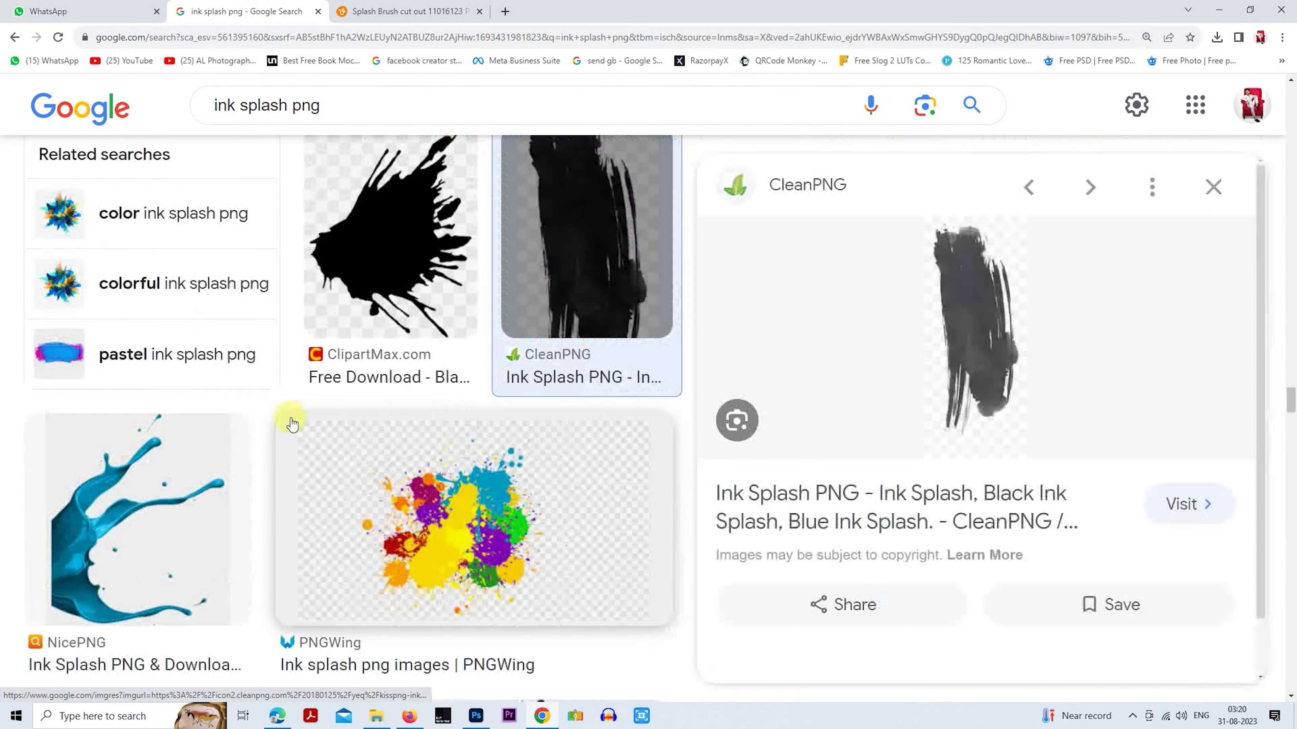
click(868, 593)
scroll(334, 327, down, 2)
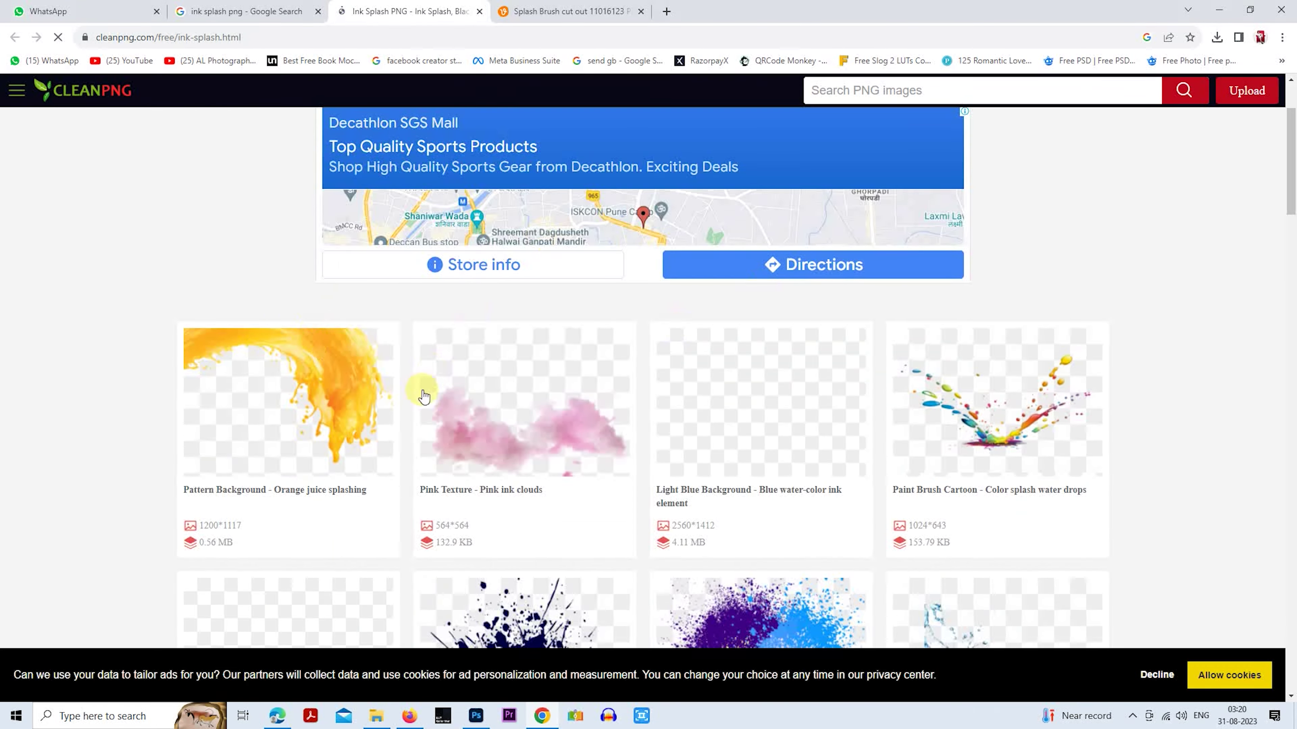
scroll(397, 405, down, 3)
scroll(399, 408, down, 3)
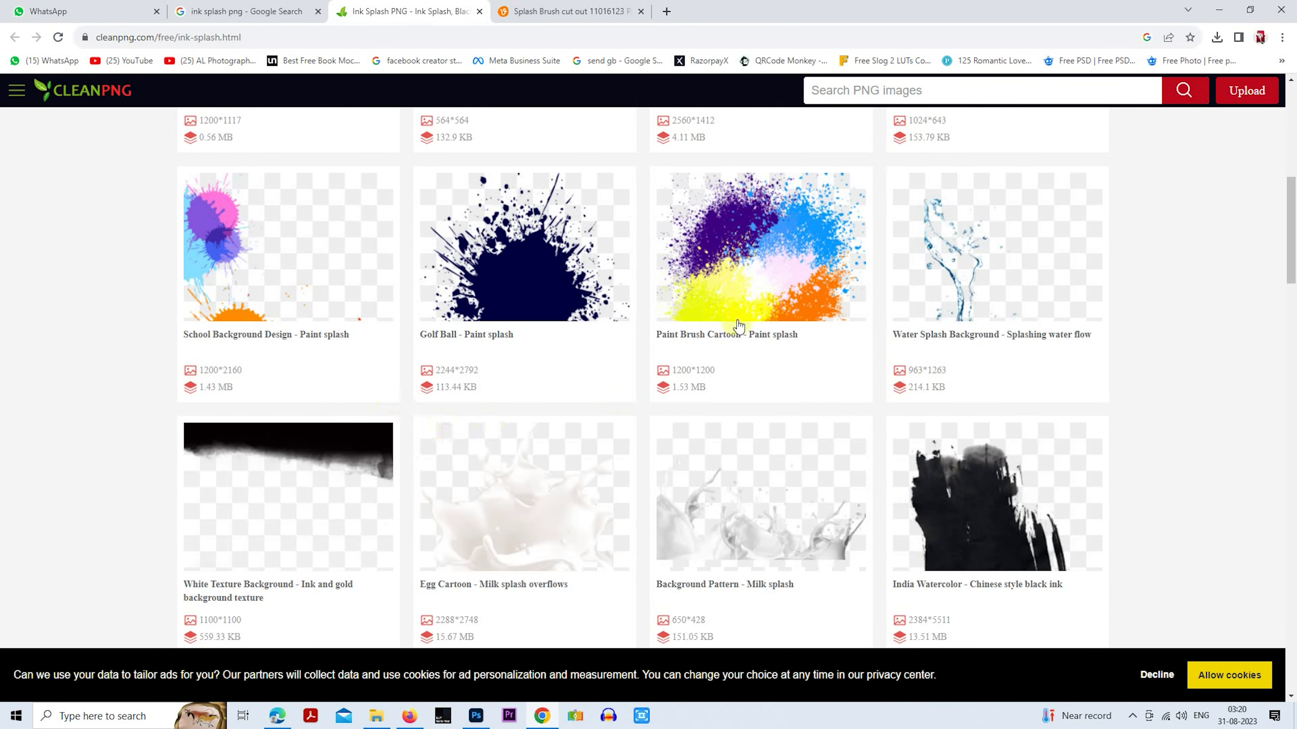
scroll(739, 326, down, 5)
click(959, 315)
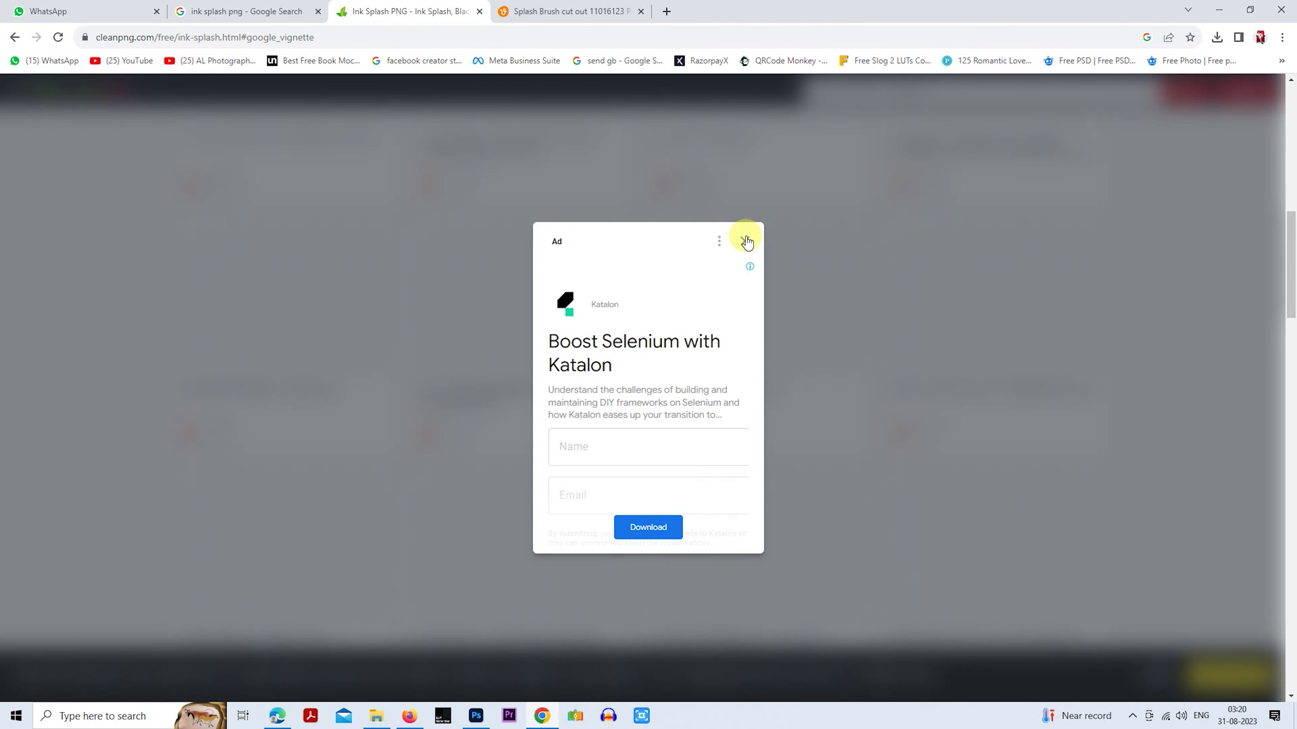
Close the ad and free-download the India Watercolor black ink PNG (2384×5511, 13.51 MB).
click(746, 241)
scroll(669, 425, down, 5)
scroll(668, 426, down, 8)
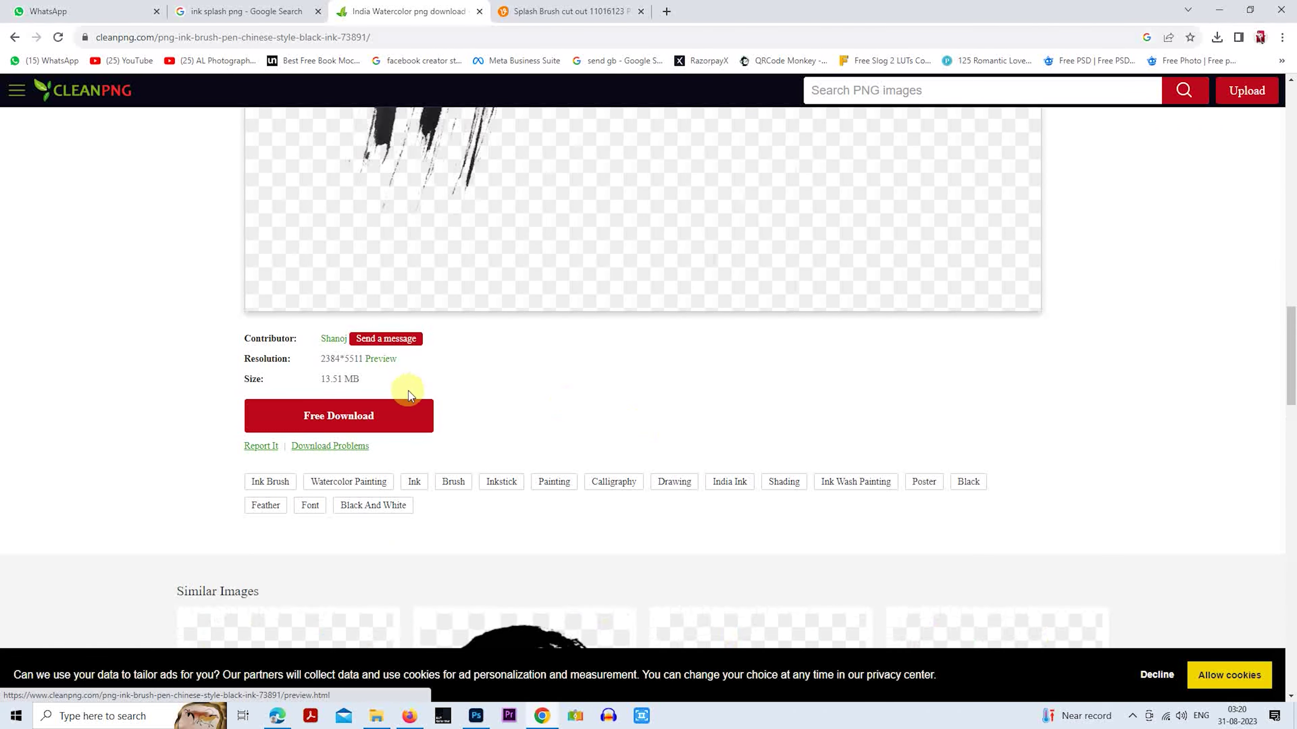
click(328, 415)
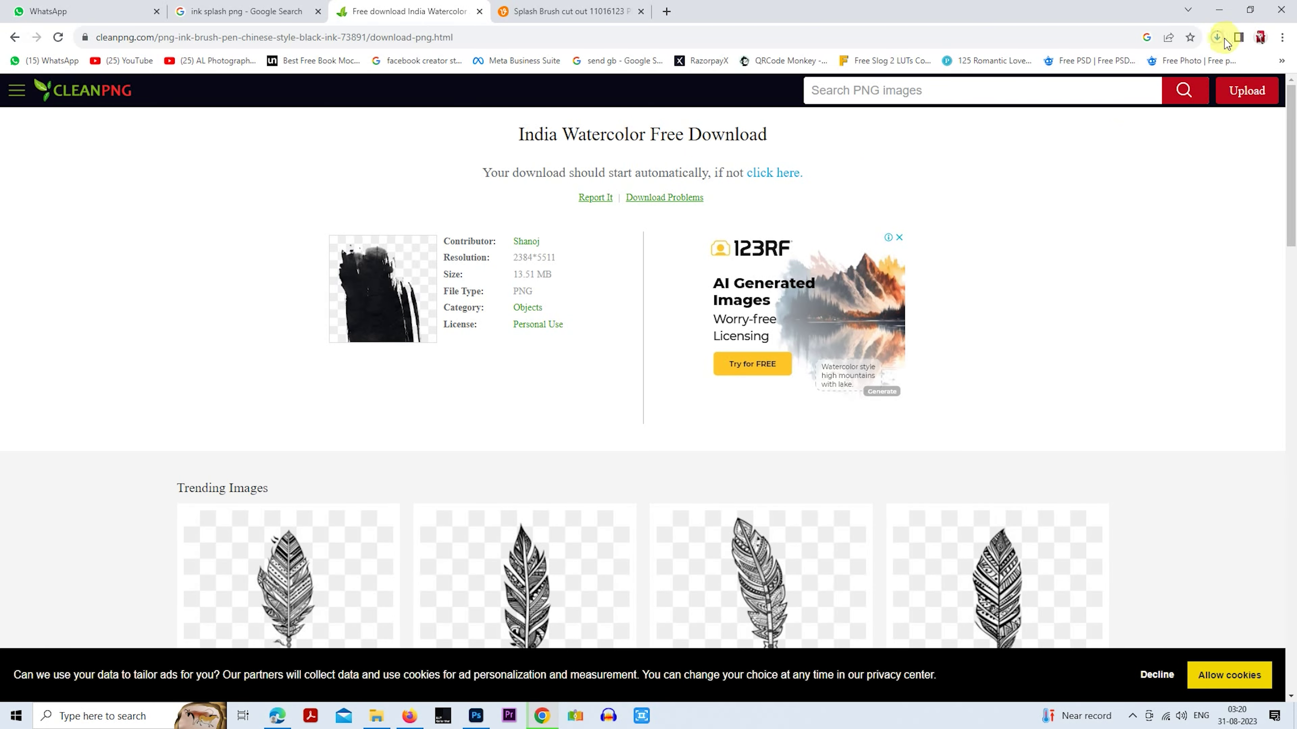
scroll(529, 441, down, 4)
scroll(608, 449, down, 5)
scroll(587, 444, down, 5)
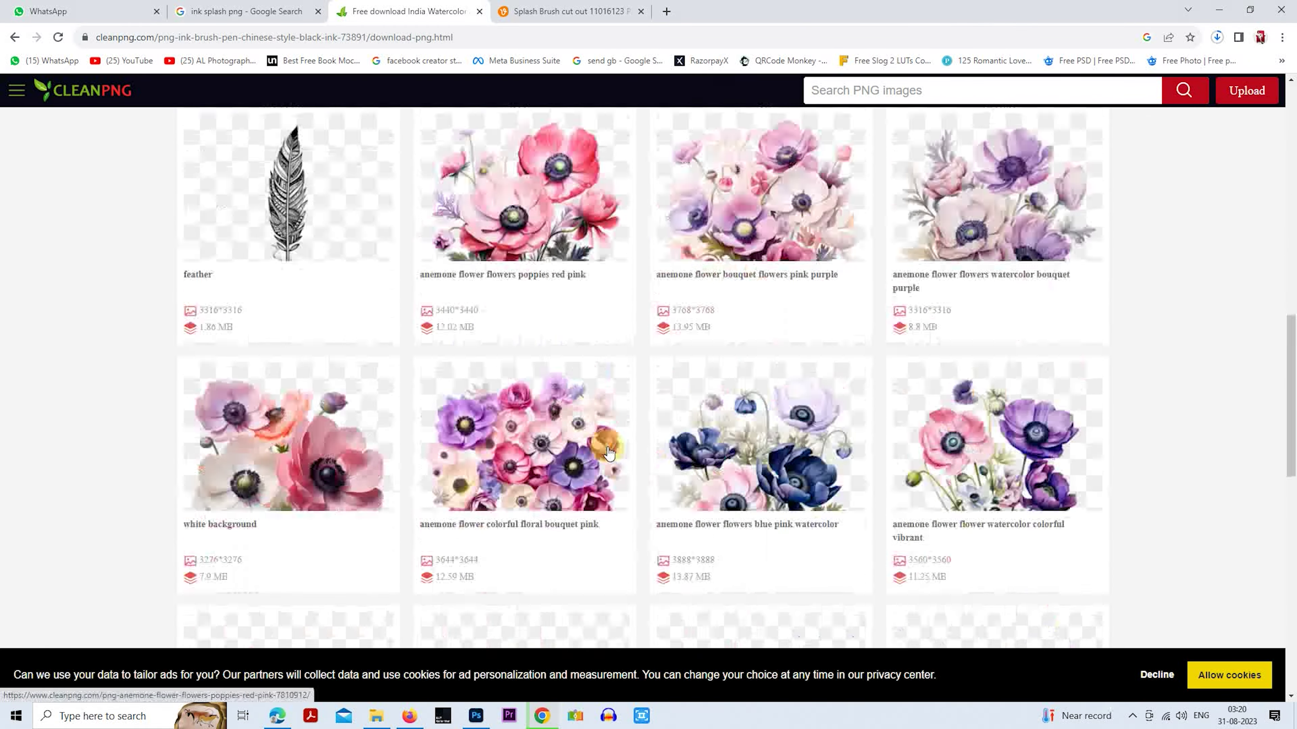
scroll(558, 433, down, 5)
click(20, 30)
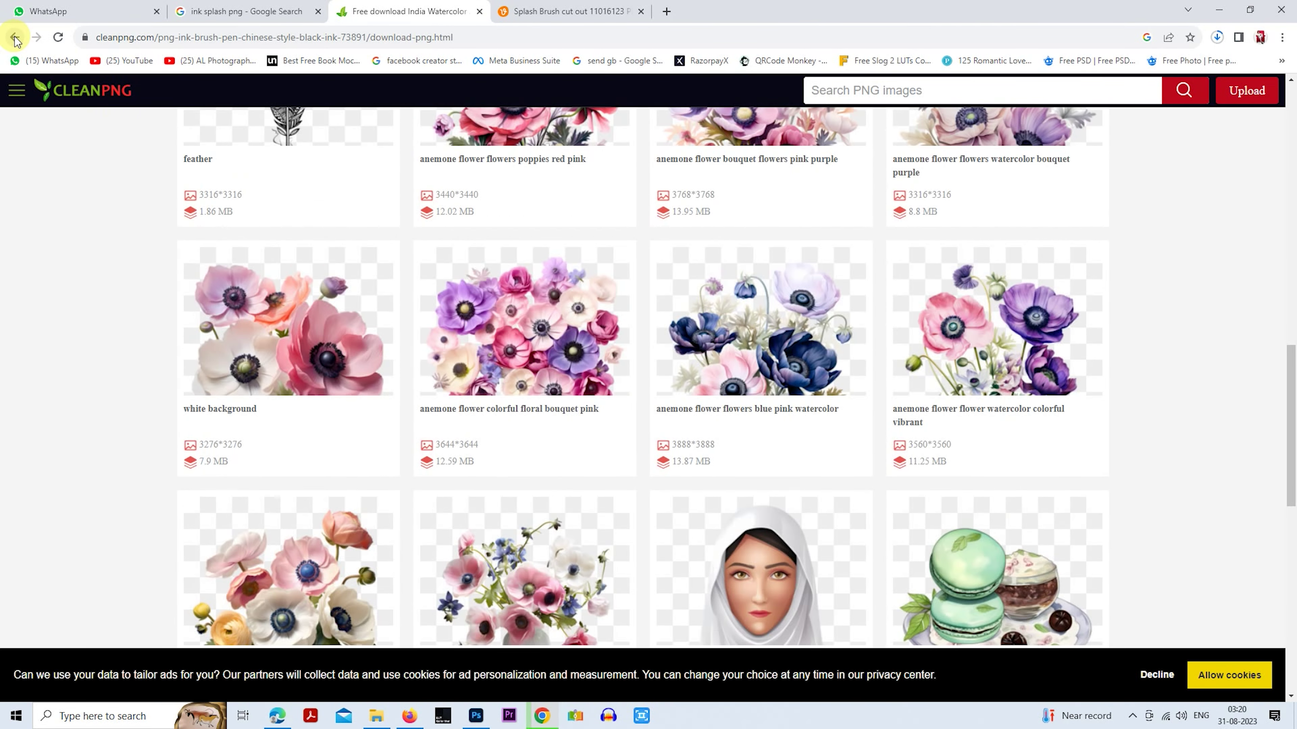
Go back to the black ink brush image page and scroll through it.
click(15, 38)
scroll(761, 218, down, 5)
scroll(706, 425, down, 8)
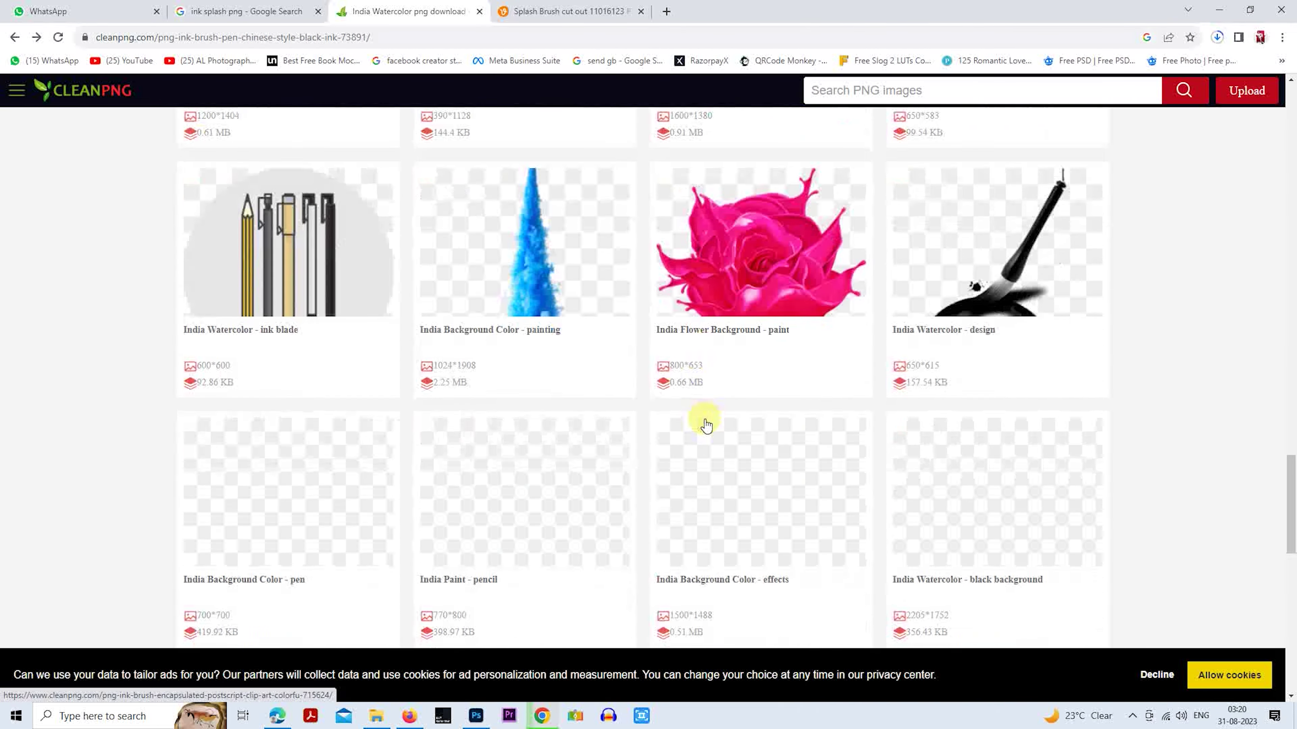
scroll(705, 423, down, 6)
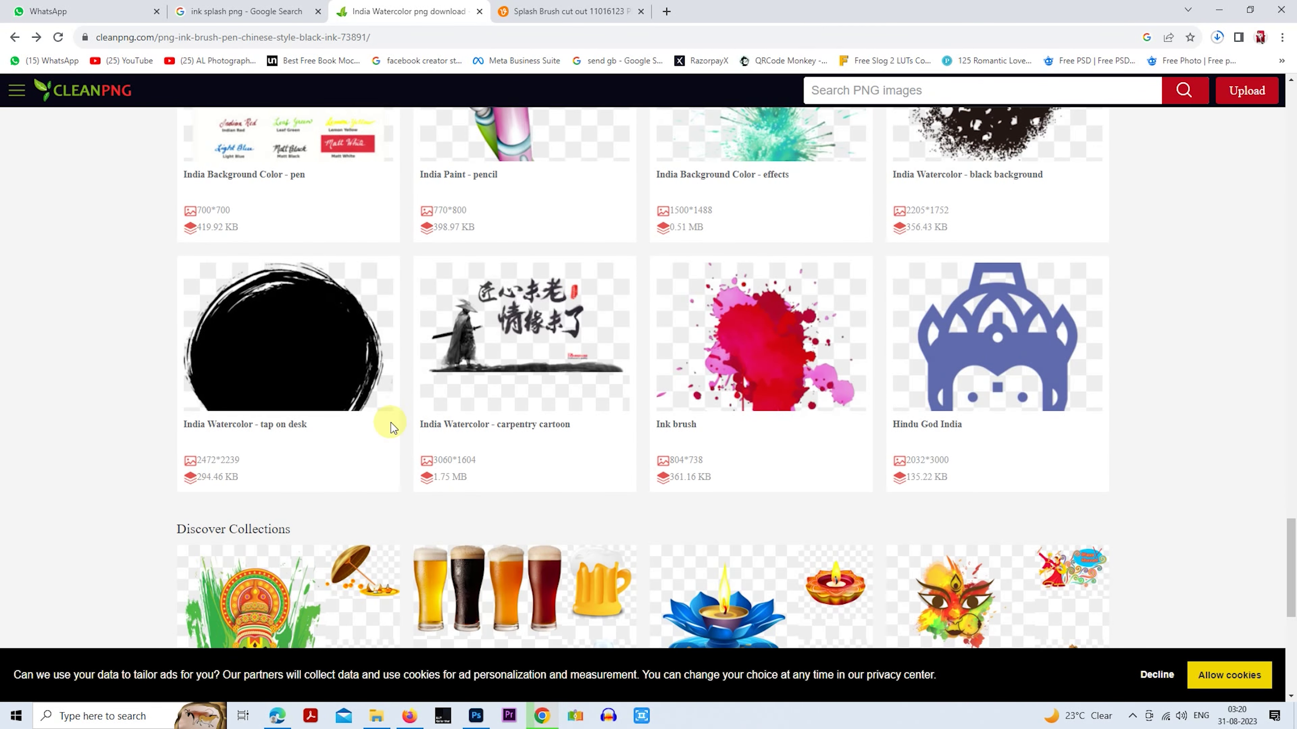
scroll(634, 349, down, 3)
Return to the Ink Splash PNG listing and scroll down to the footer.
key(alt+Left)
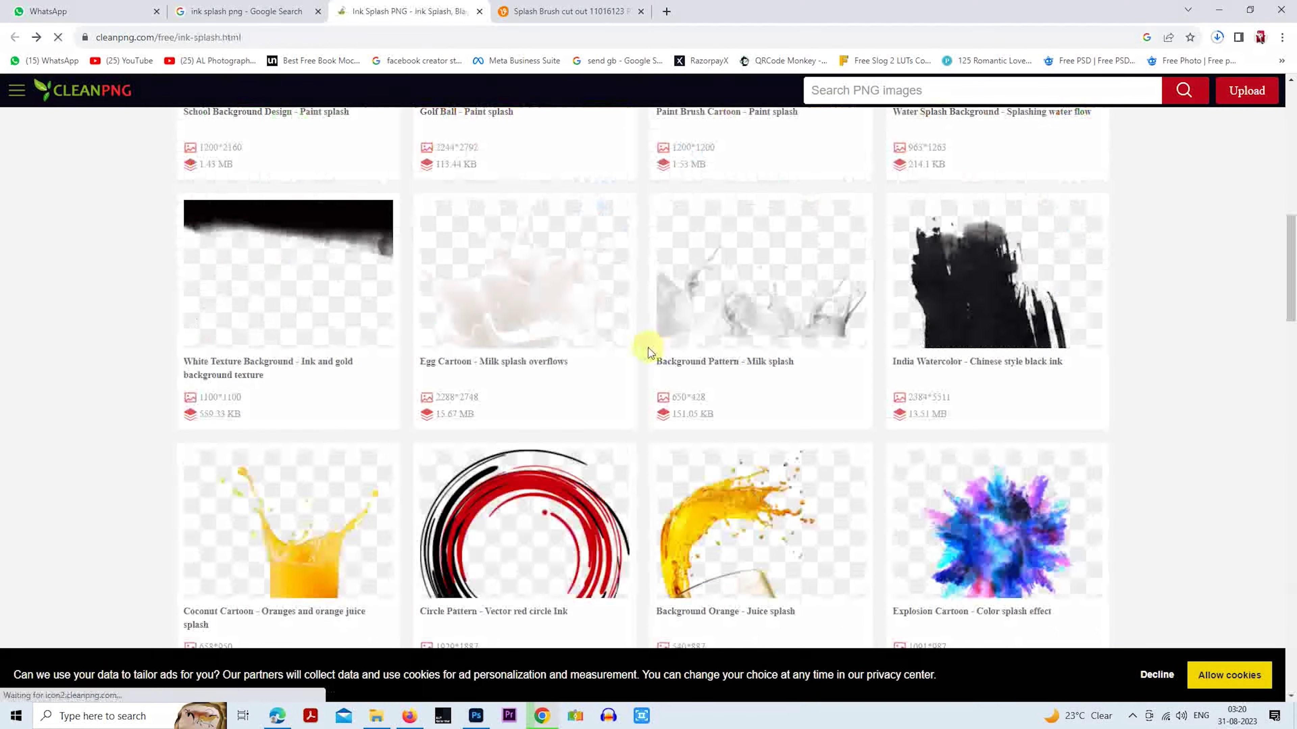
scroll(593, 310, down, 3)
scroll(594, 310, down, 3)
scroll(612, 332, down, 4)
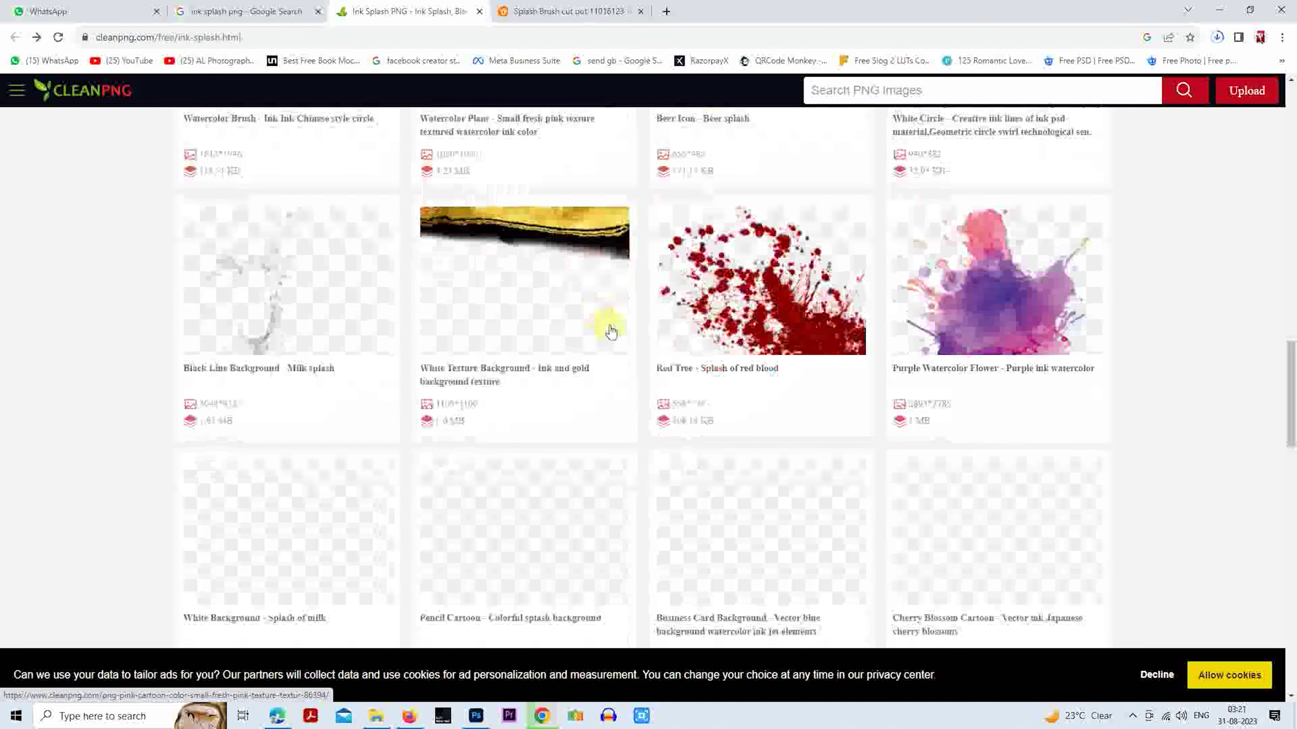
scroll(527, 404, down, 3)
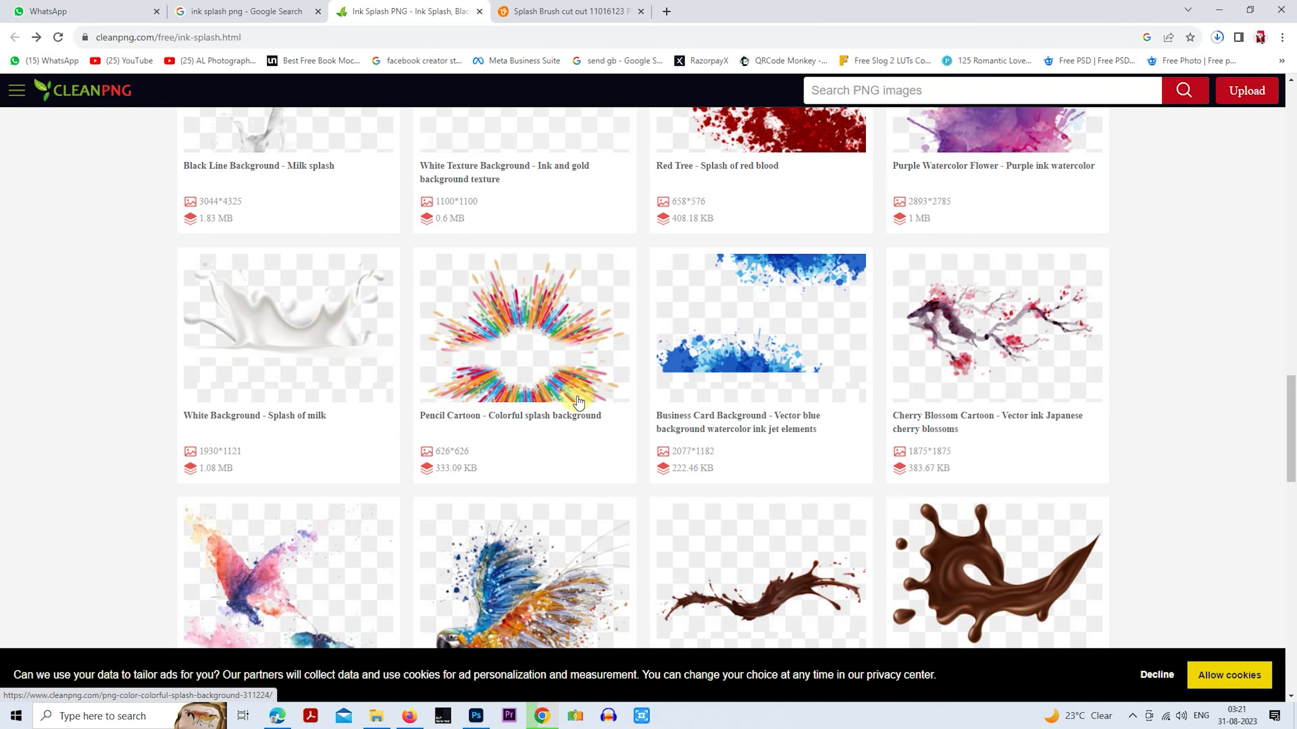
scroll(577, 399, down, 3)
scroll(917, 397, down, 3)
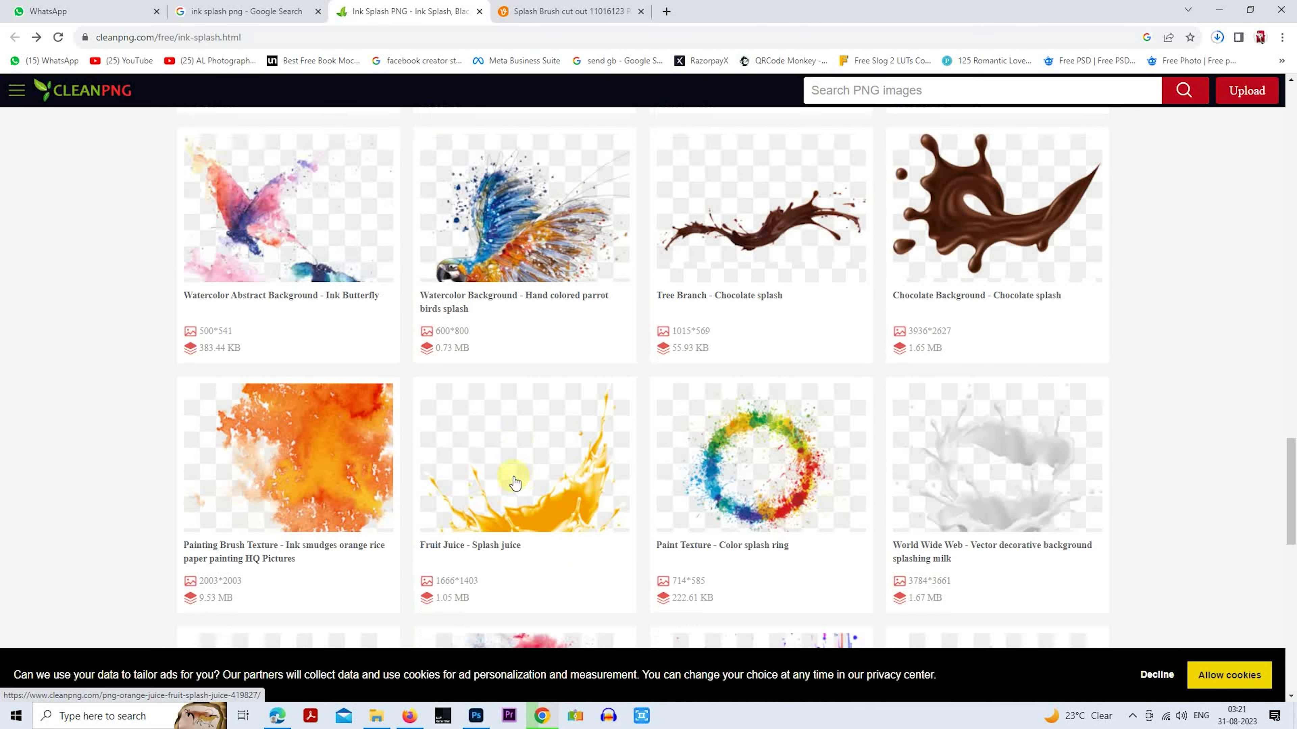
scroll(515, 482, down, 3)
scroll(515, 482, down, 2)
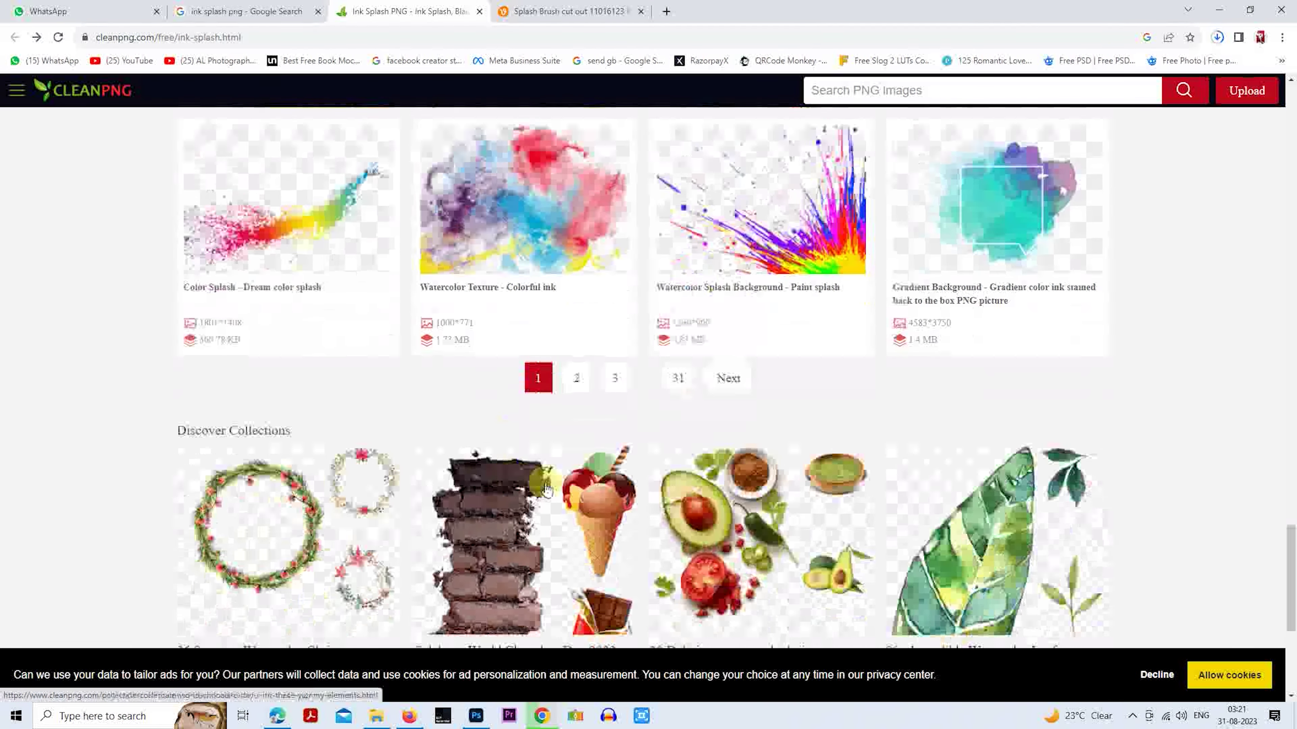
scroll(579, 498, down, 5)
scroll(579, 498, down, 1)
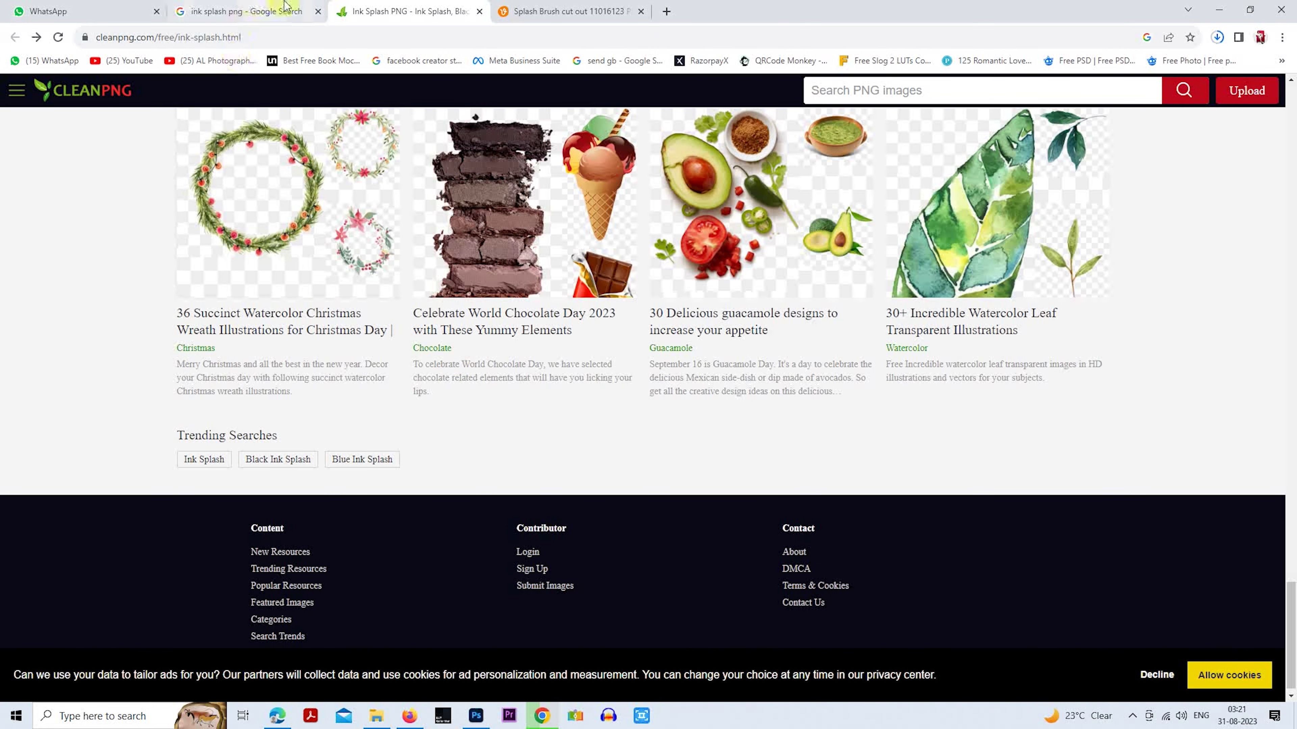
Close the CleanPNG tab and open HiClipart's black paint-splash brush-stroke page.
click(479, 11)
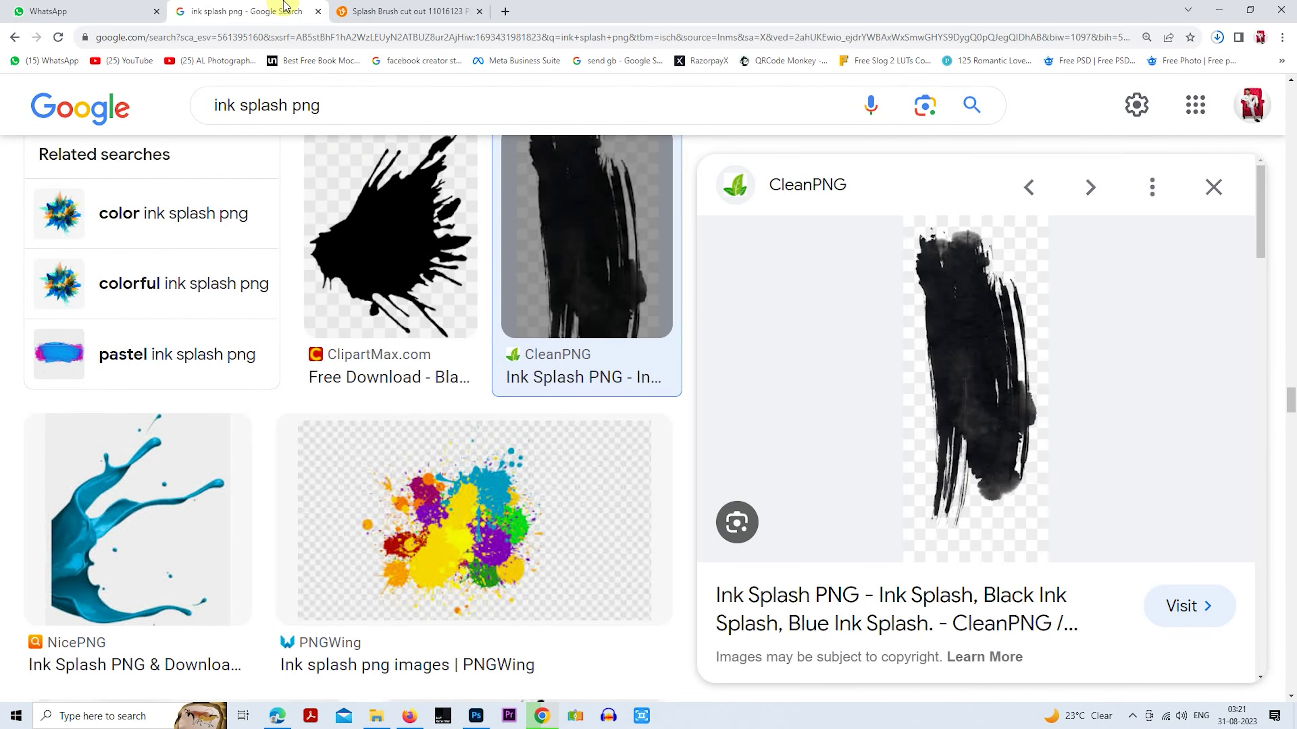
click(1217, 194)
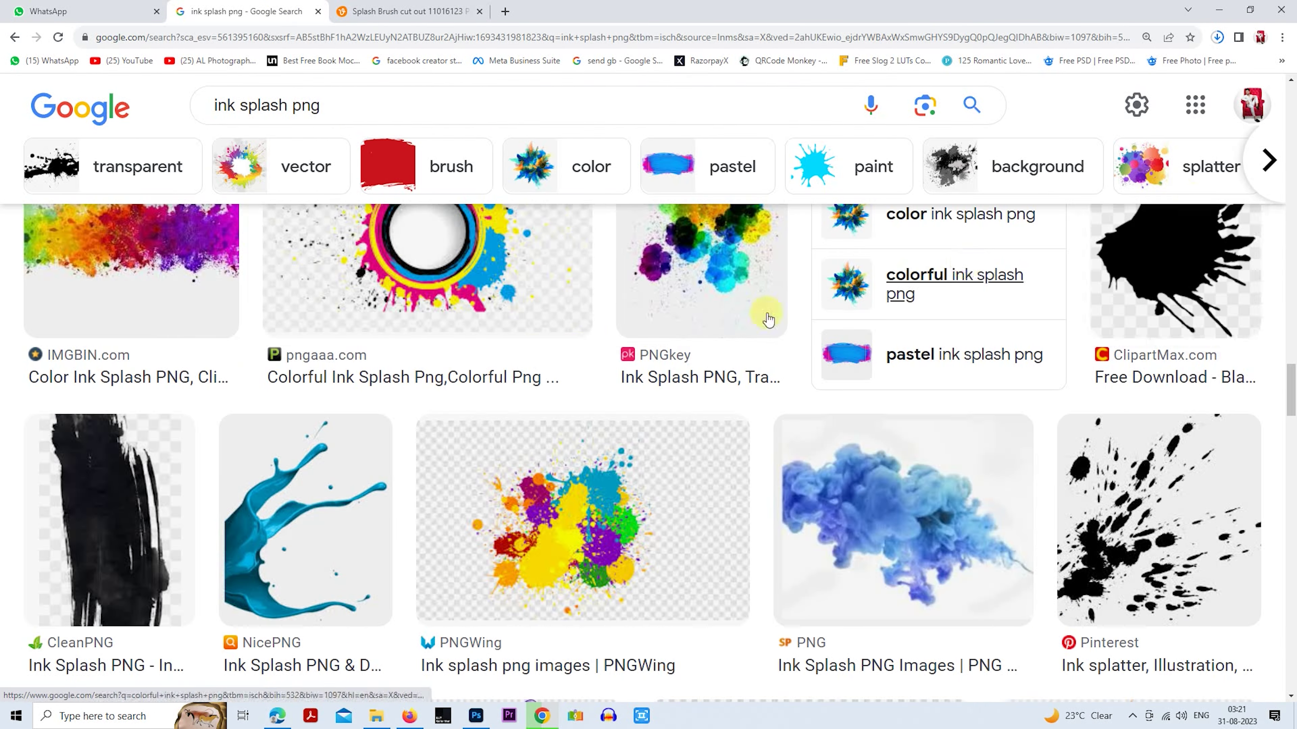
scroll(448, 362, down, 5)
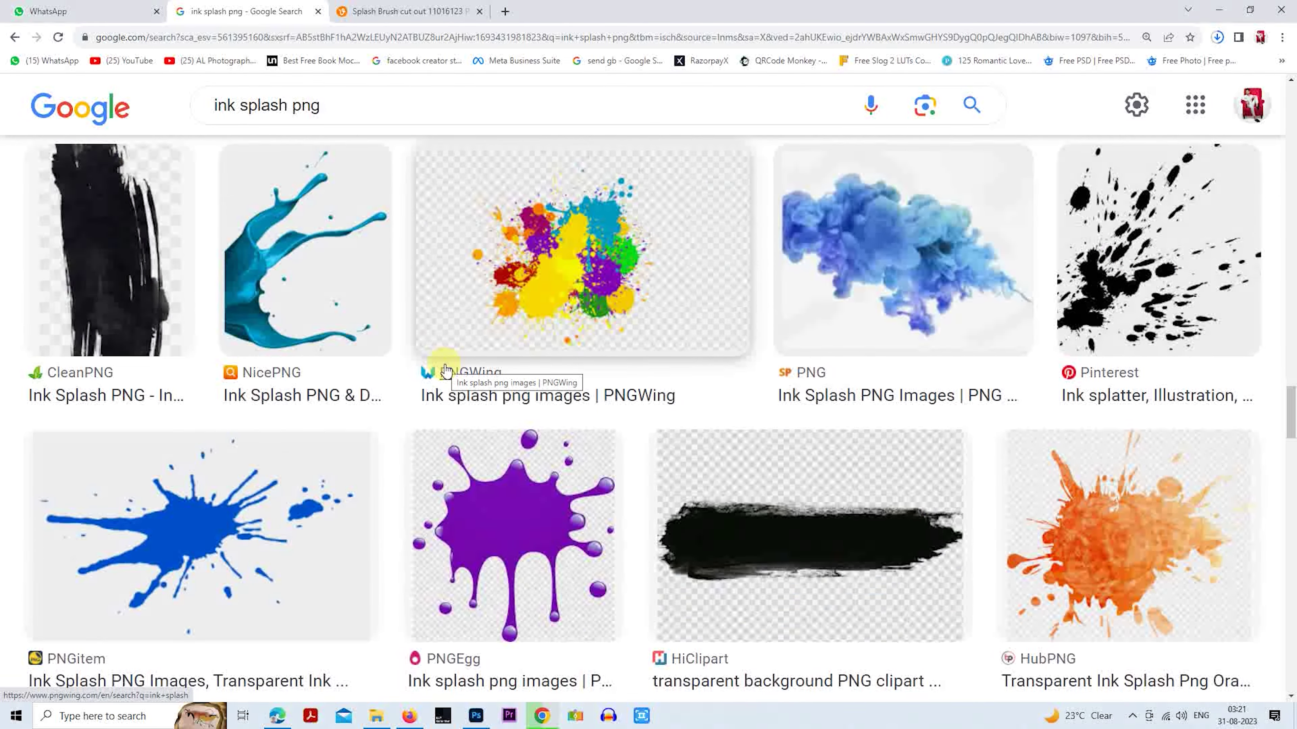
scroll(447, 365, down, 3)
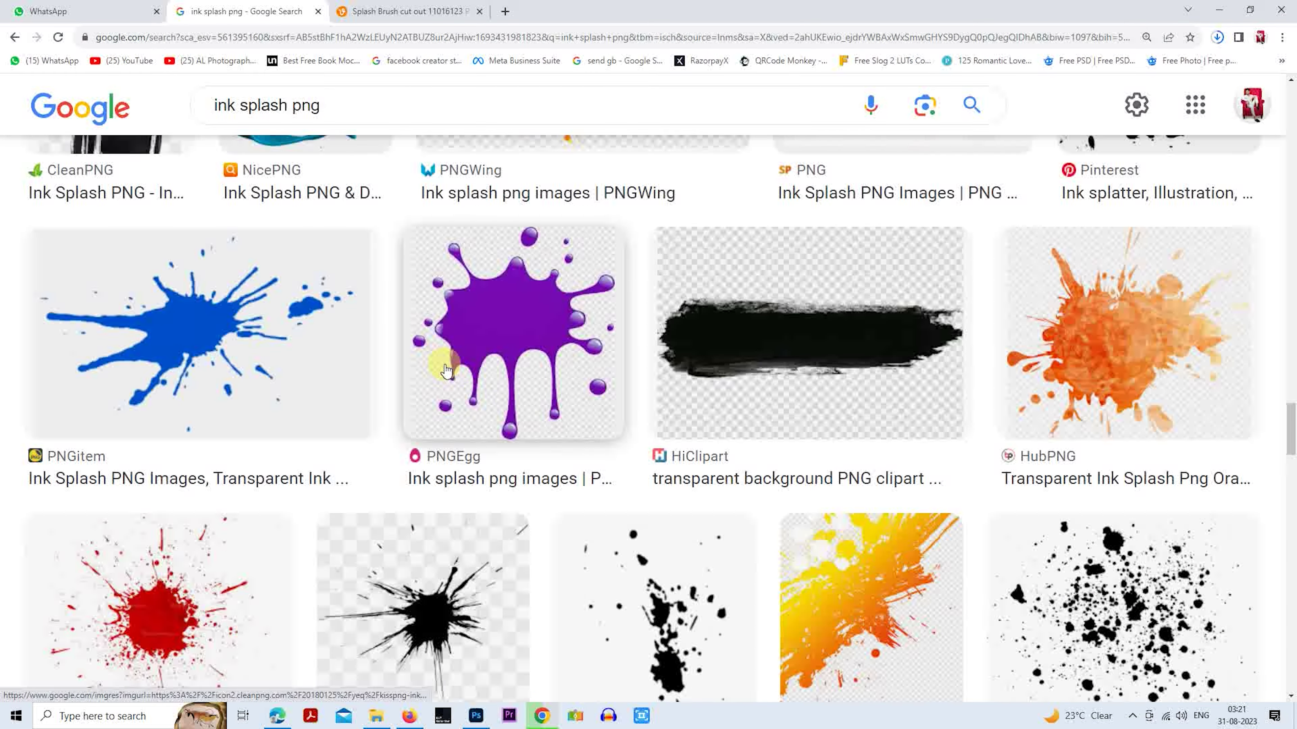
click(758, 358)
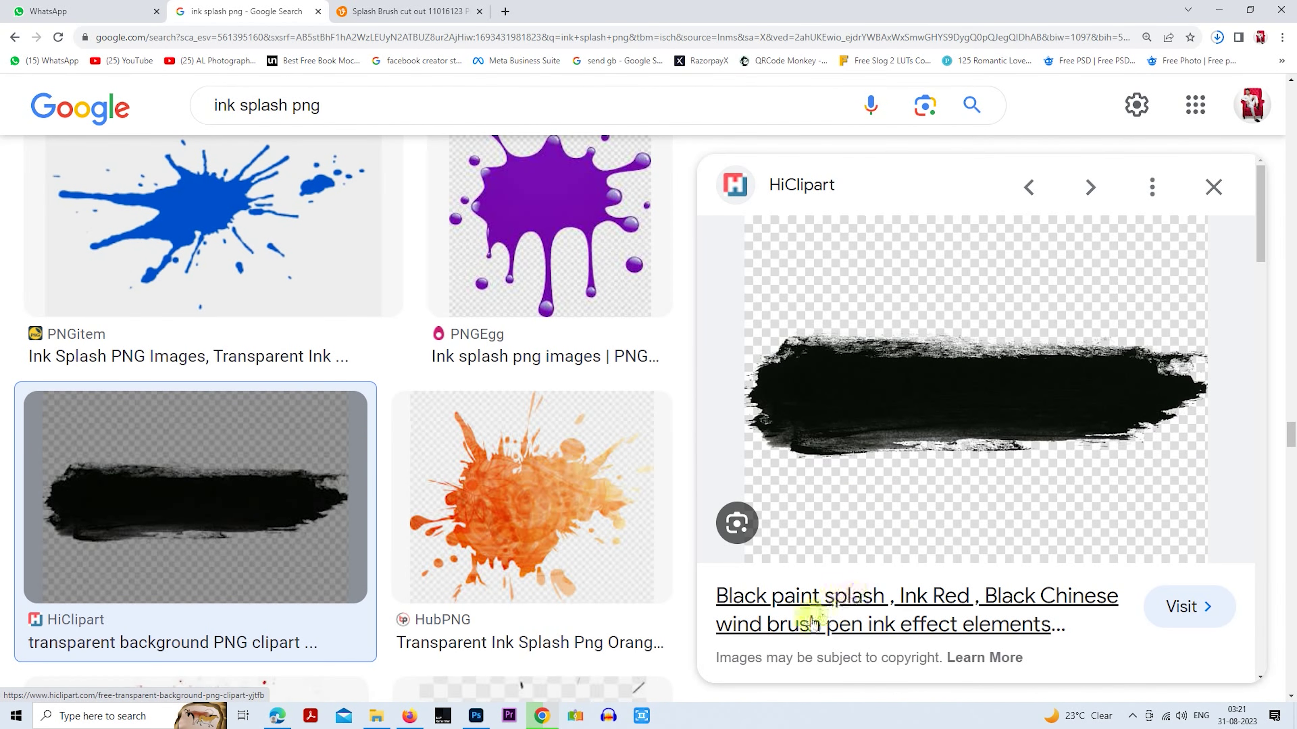
click(800, 608)
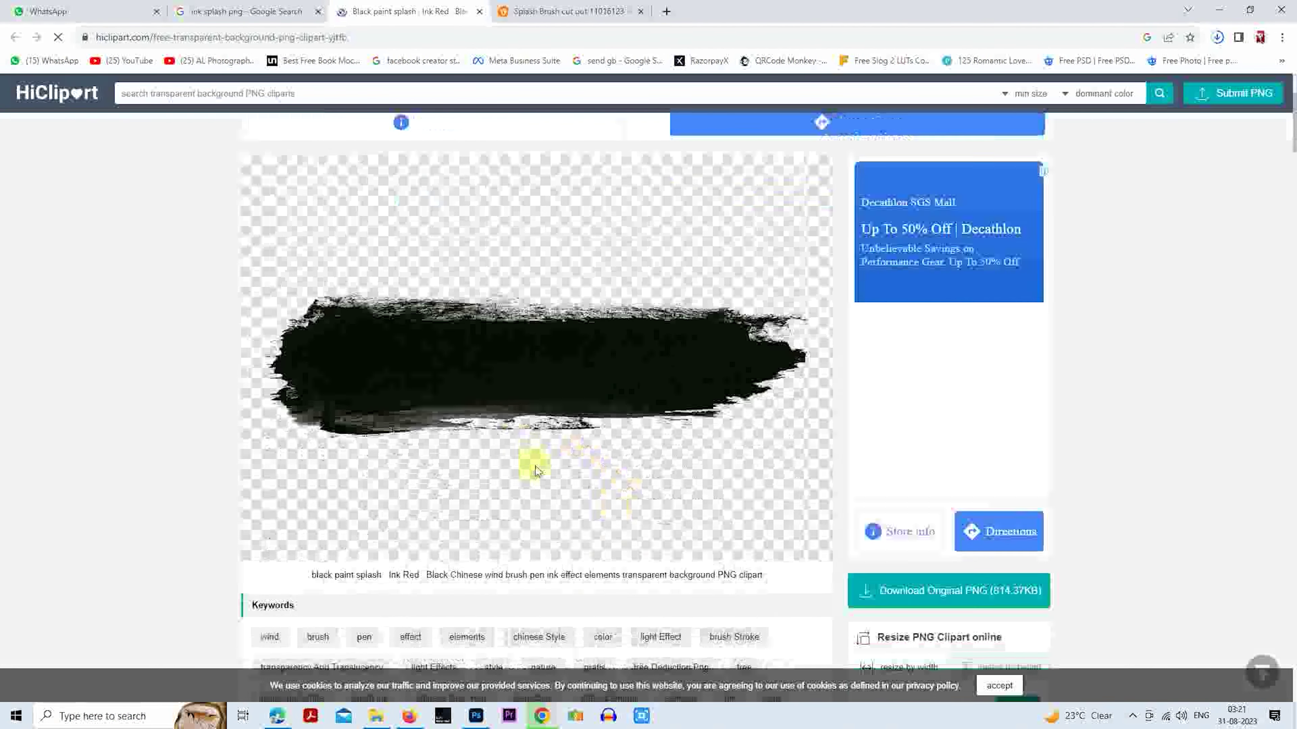
Download the paint-splash original PNG, close the ad, and browse HiClipart's related brush clipart.
scroll(826, 404, down, 2)
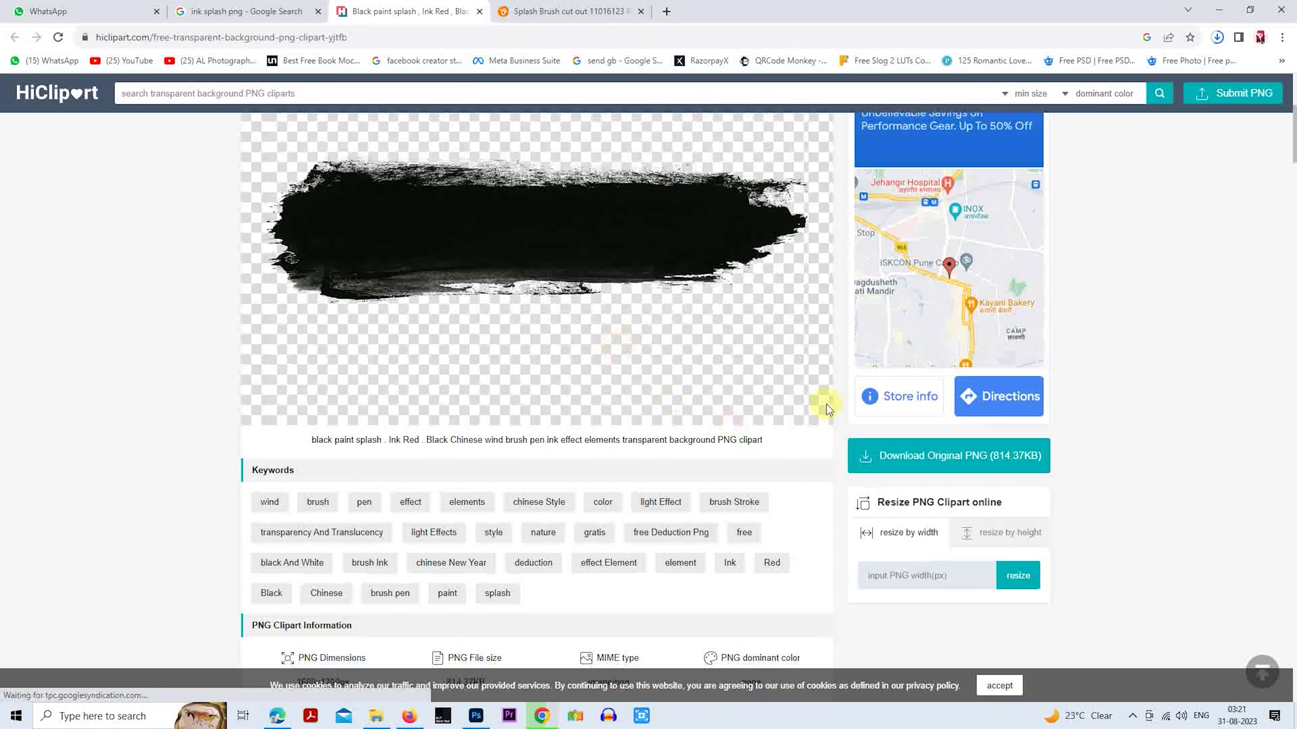
click(909, 462)
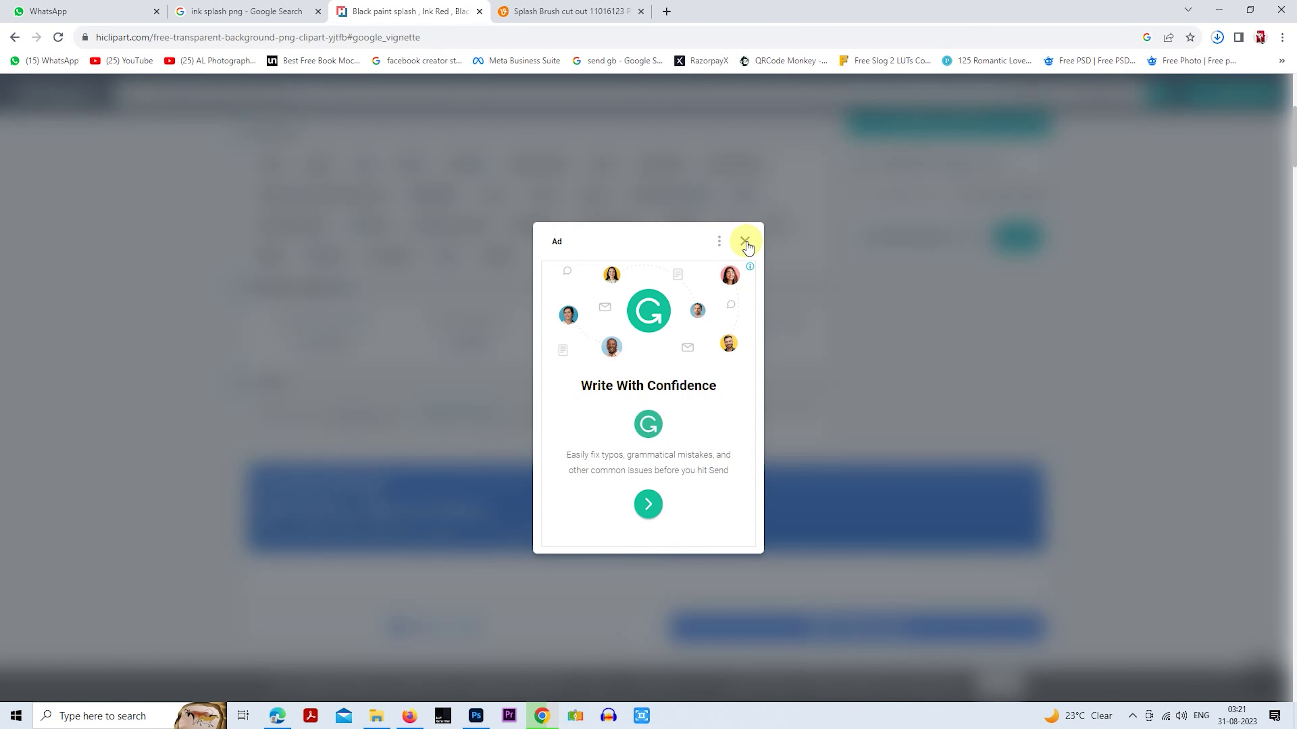
click(745, 243)
scroll(487, 454, down, 3)
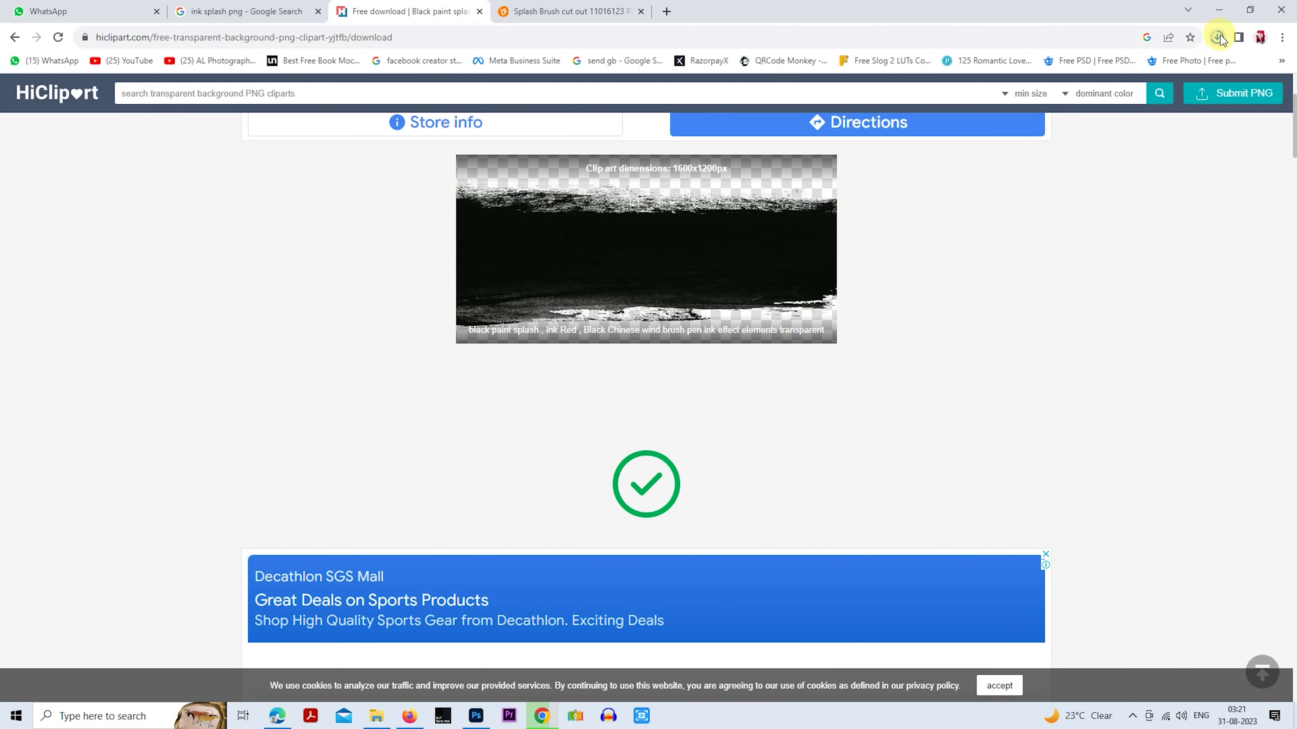
scroll(656, 340, down, 5)
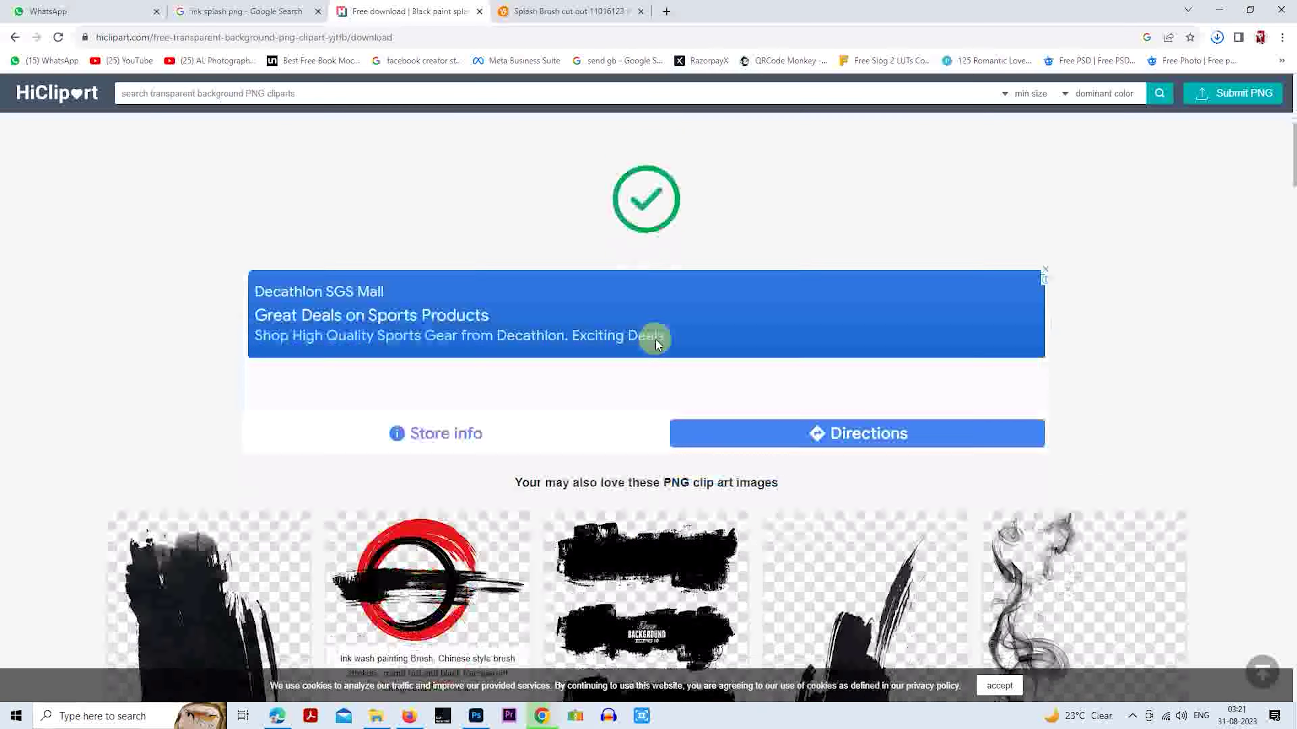
scroll(656, 339, down, 5)
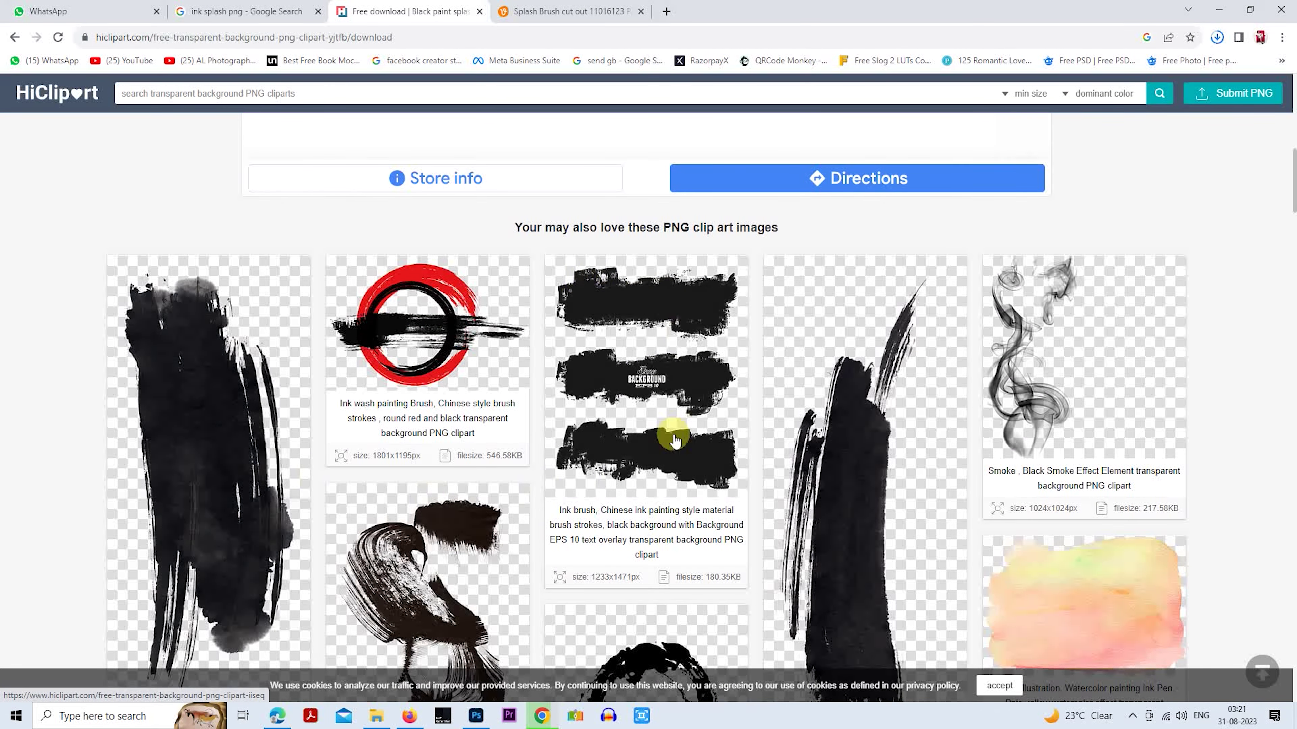
scroll(827, 411, down, 4)
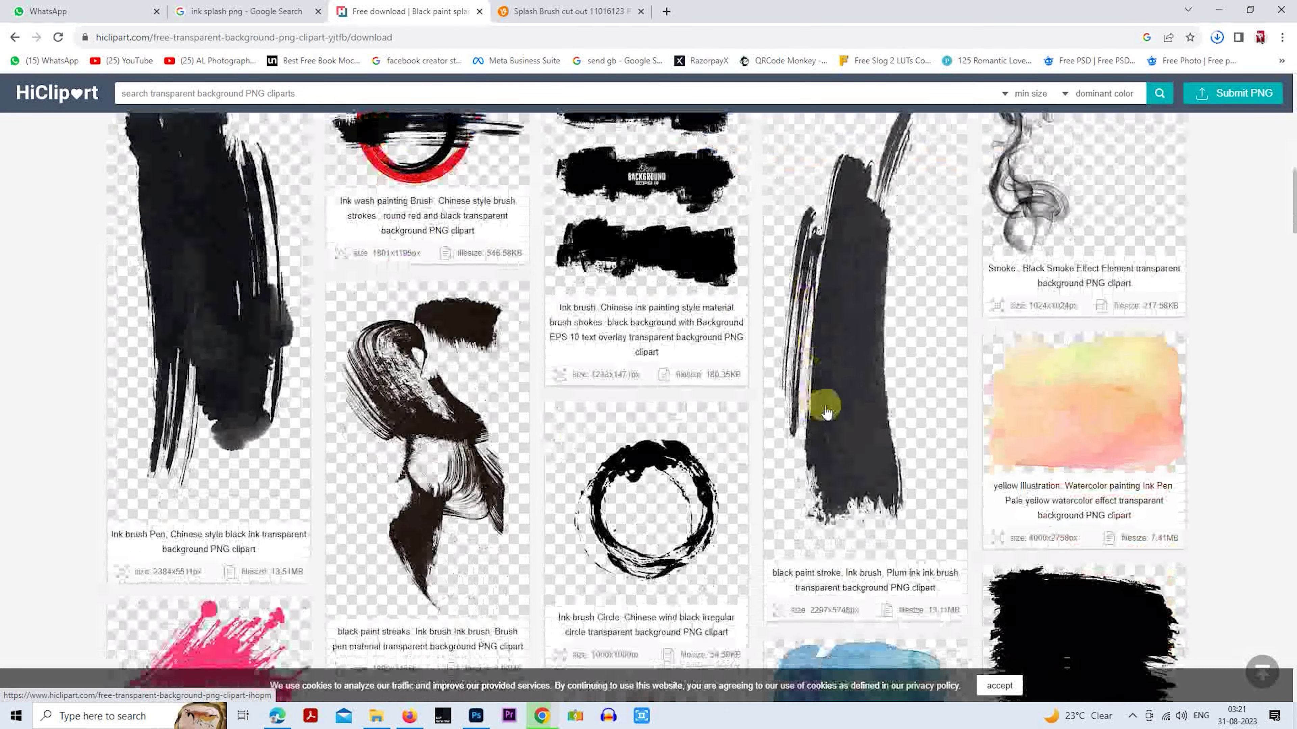
scroll(868, 424, up, 3)
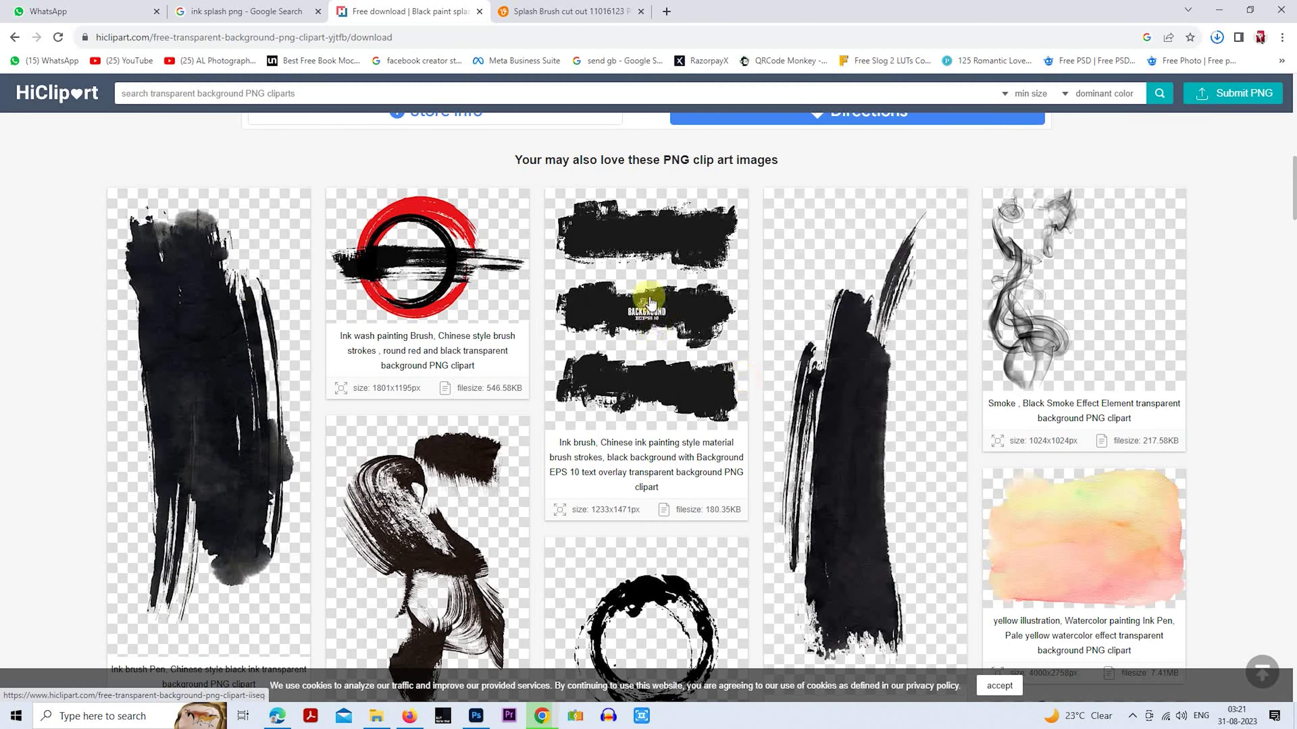
scroll(671, 439, down, 8)
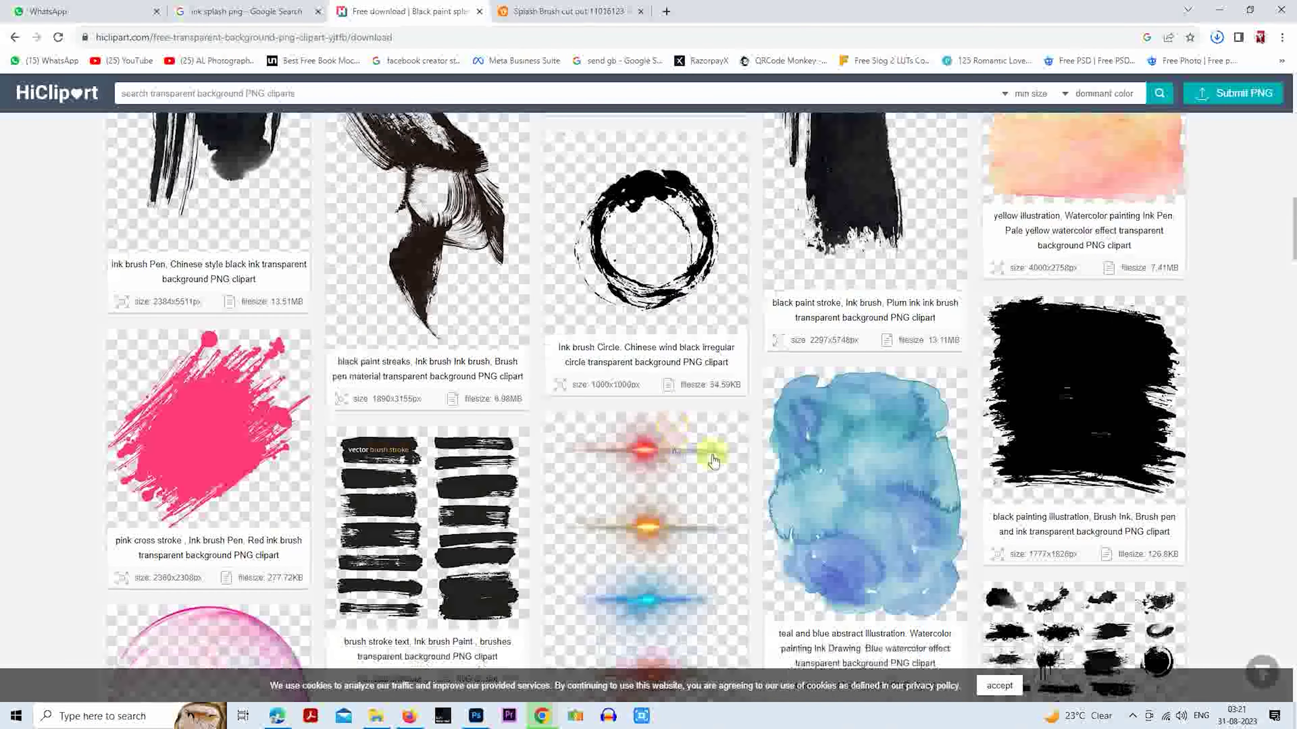
scroll(605, 503, down, 8)
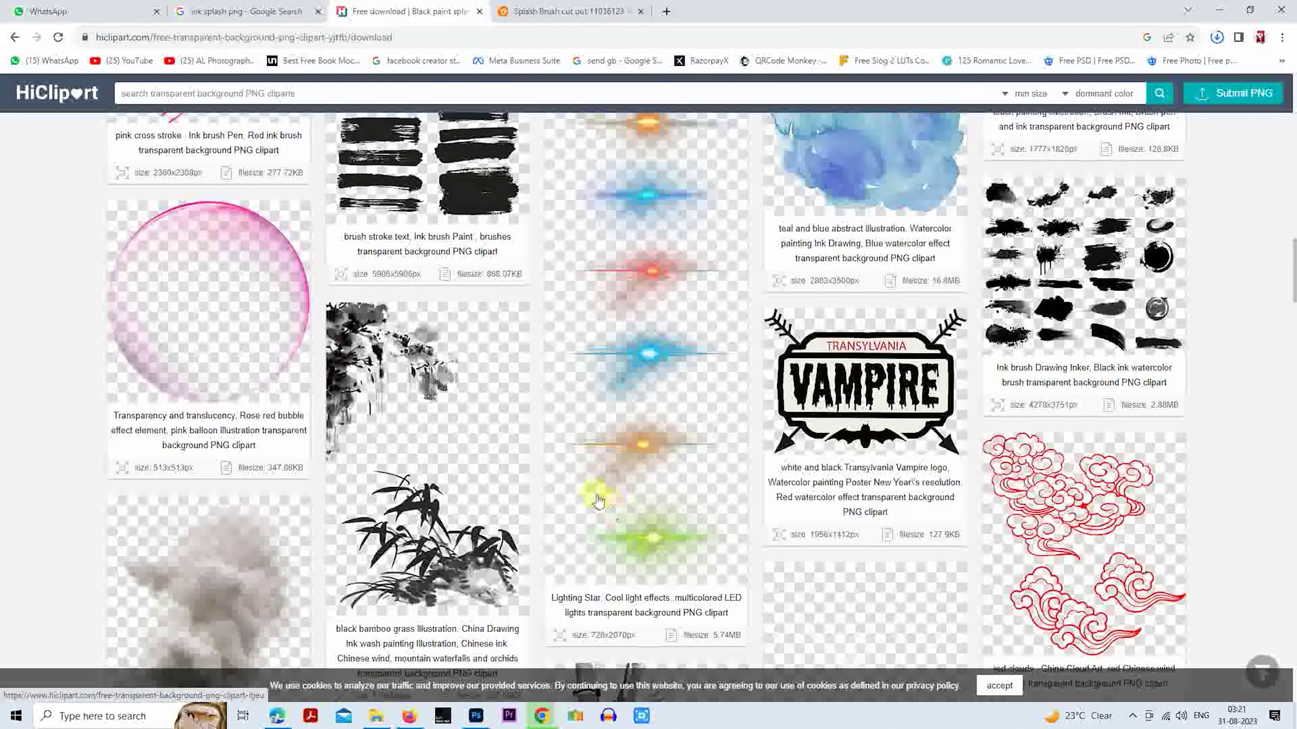
scroll(599, 500, down, 6)
scroll(618, 463, down, 8)
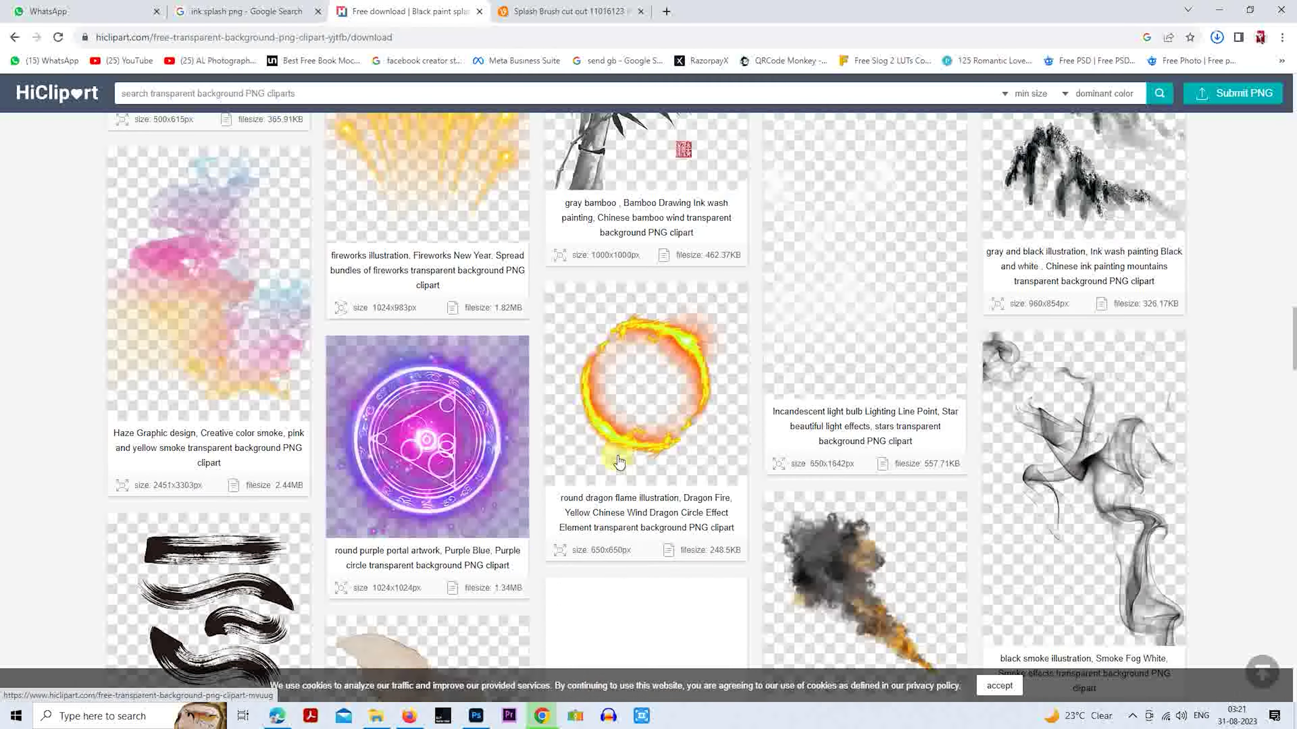
scroll(619, 462, up, 2)
scroll(616, 454, up, 12)
scroll(616, 452, up, 12)
scroll(664, 389, up, 8)
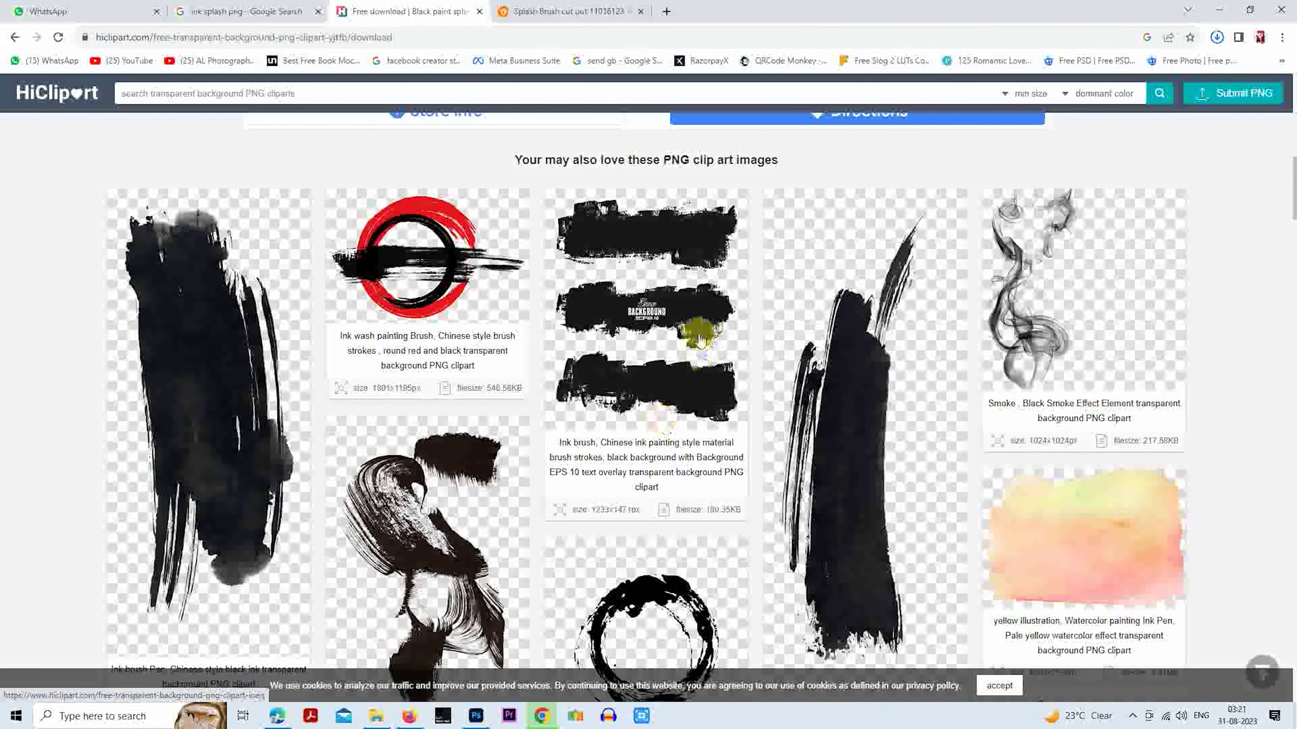
Download the three-stroke Chinese ink brush PNG (180.35KB) and return to Google Images.
click(698, 338)
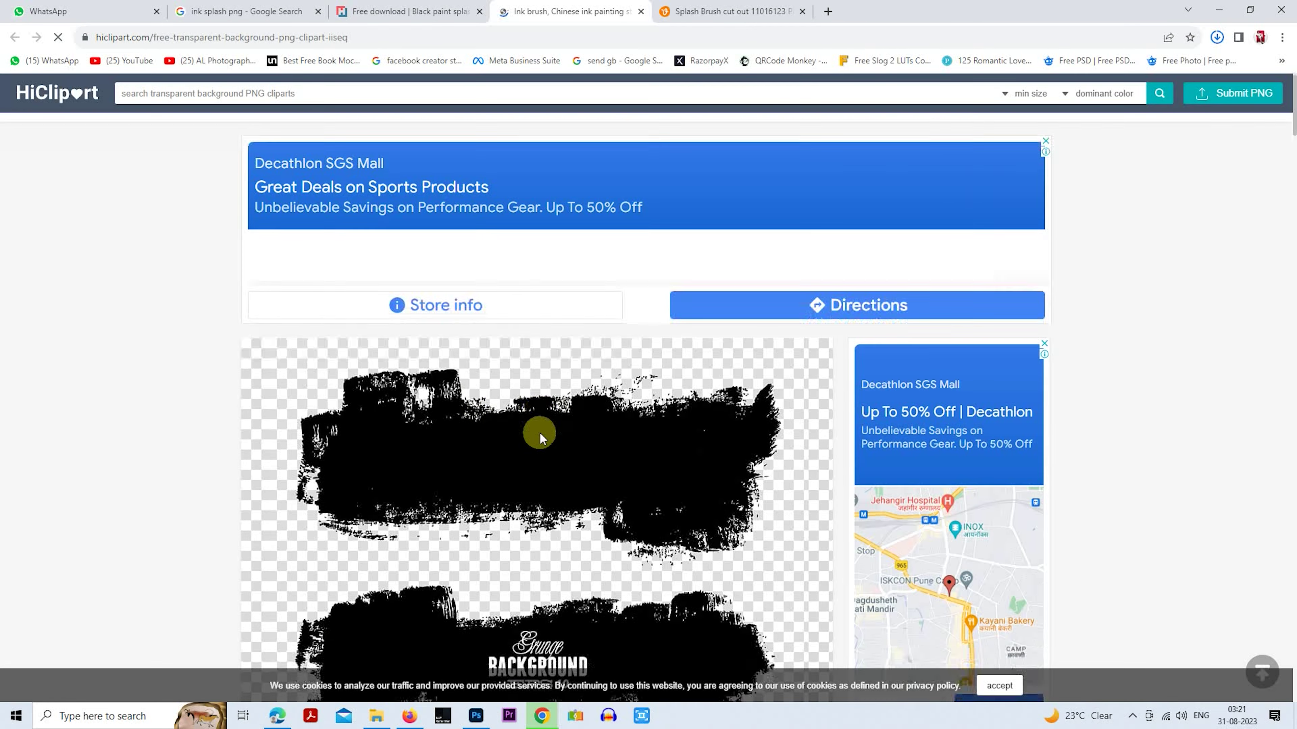
scroll(539, 431, down, 3)
scroll(539, 431, down, 3)
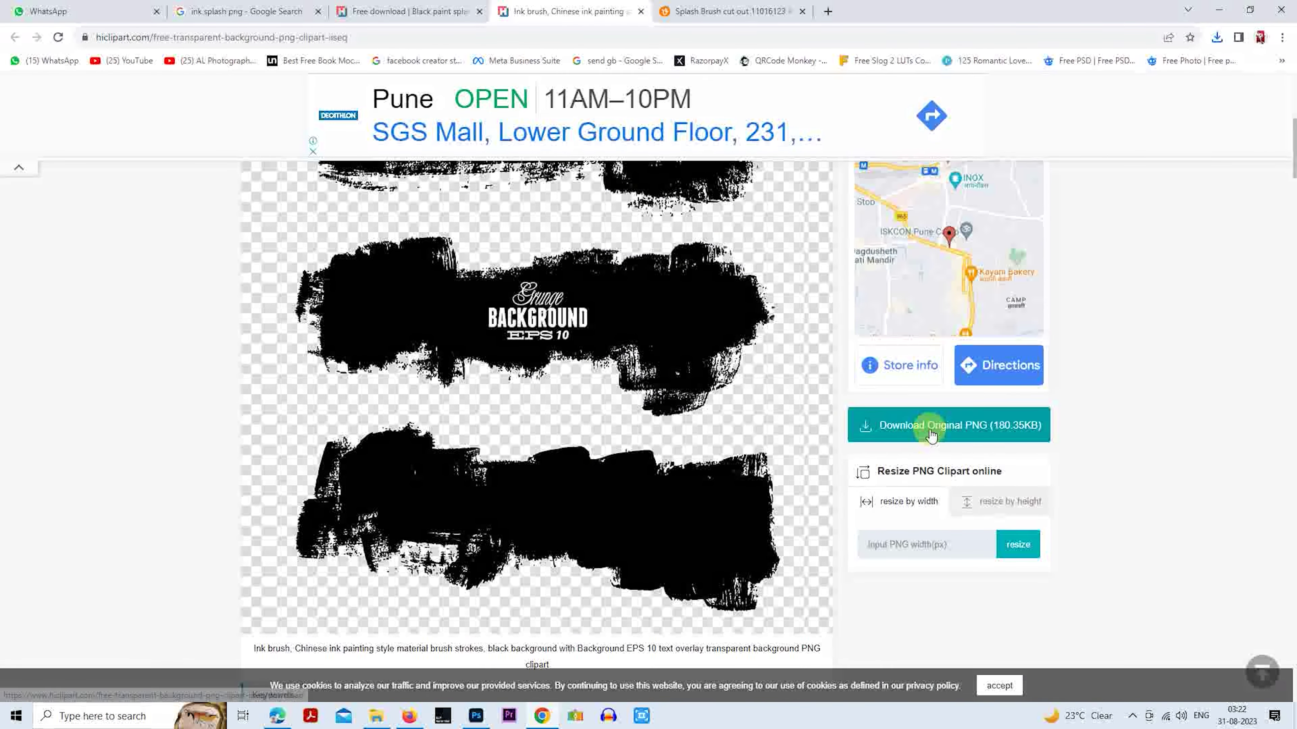
click(930, 434)
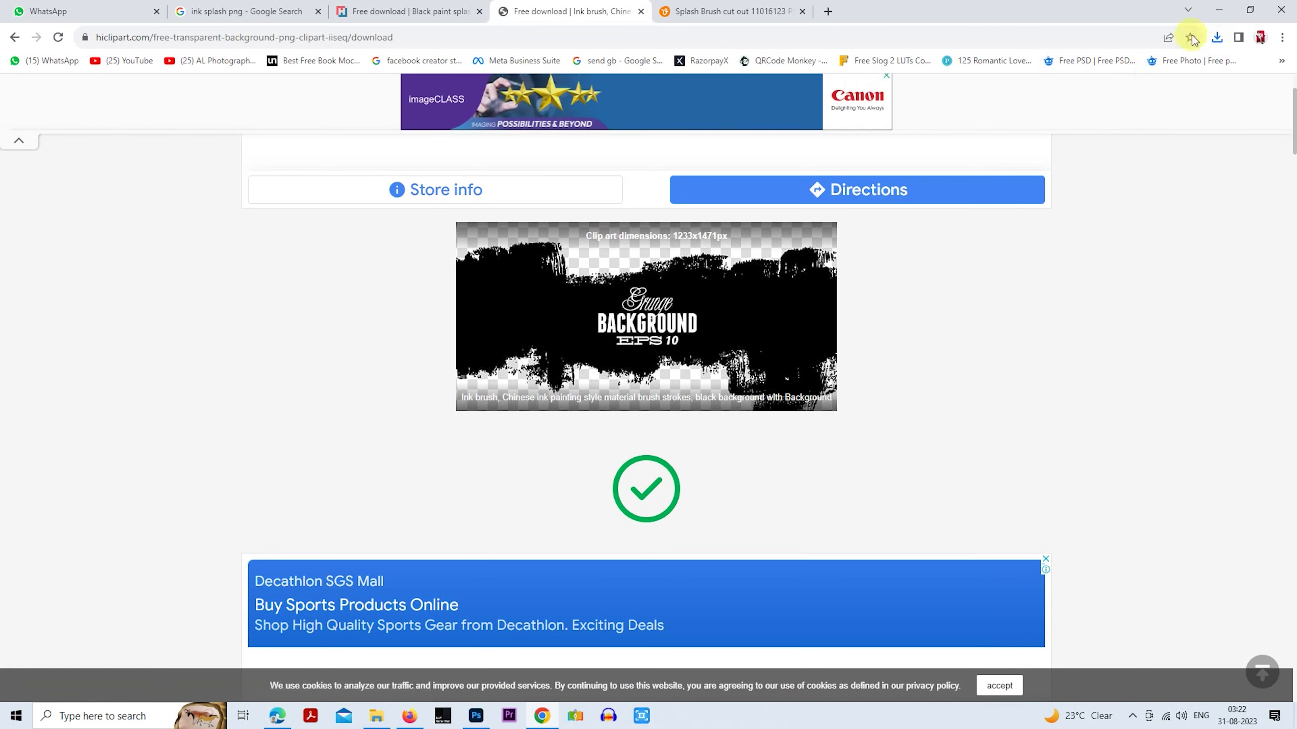
scroll(628, 419, down, 4)
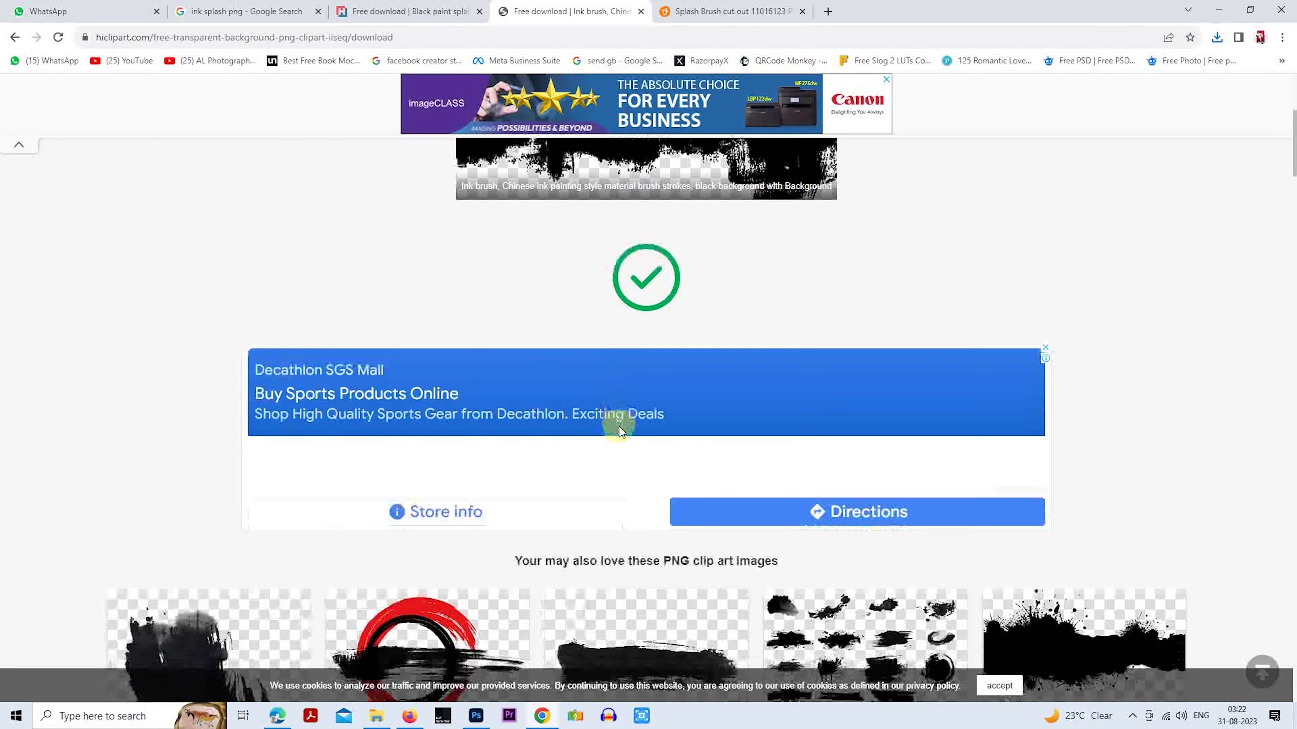
scroll(620, 432, down, 4)
scroll(628, 423, down, 5)
scroll(635, 412, down, 4)
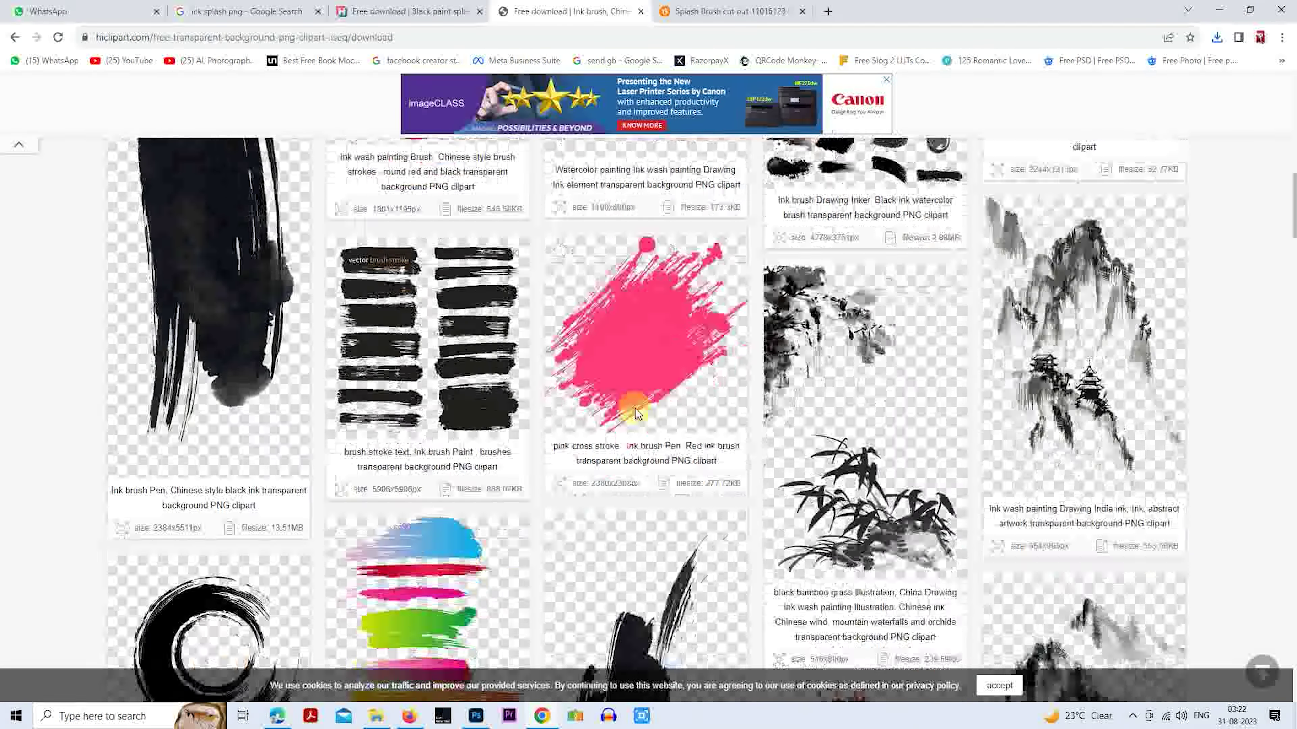
scroll(635, 408, down, 8)
scroll(633, 411, down, 4)
click(245, 11)
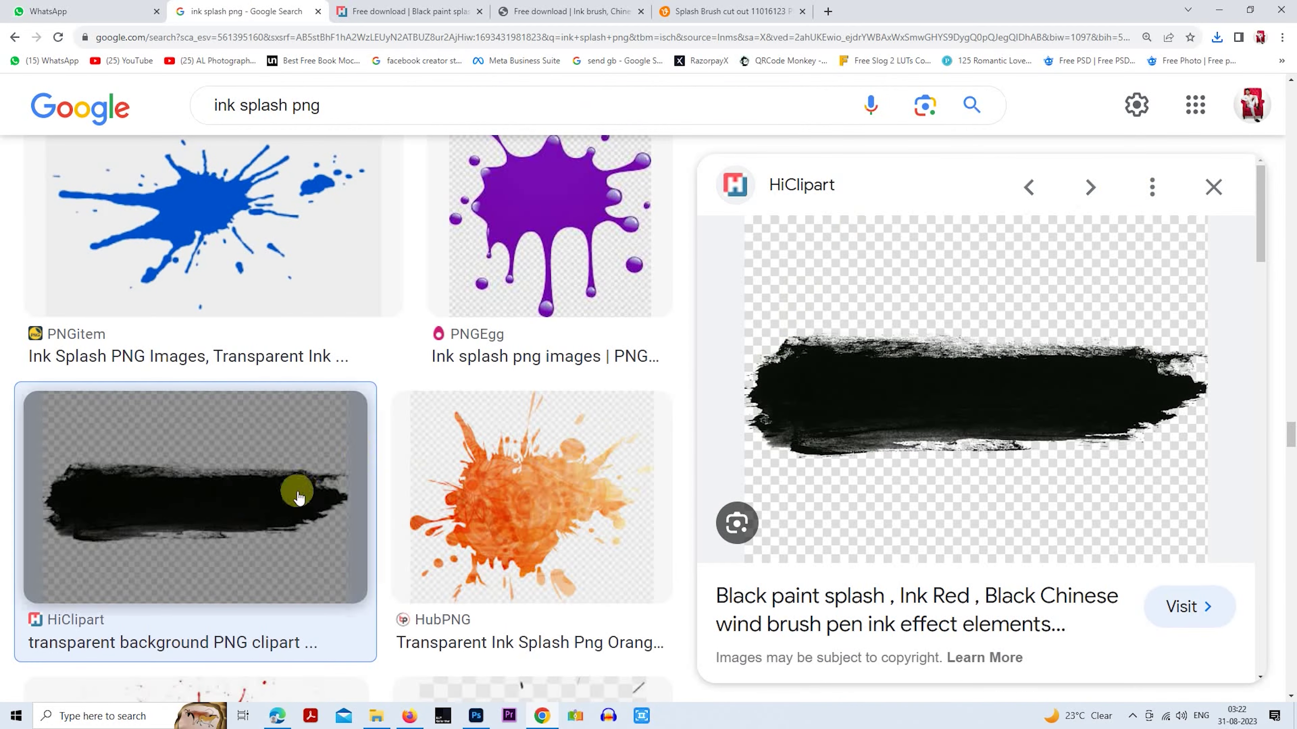
Close the HiClipart preview and refine the ink splash png results with the 'brush' chip.
click(1213, 187)
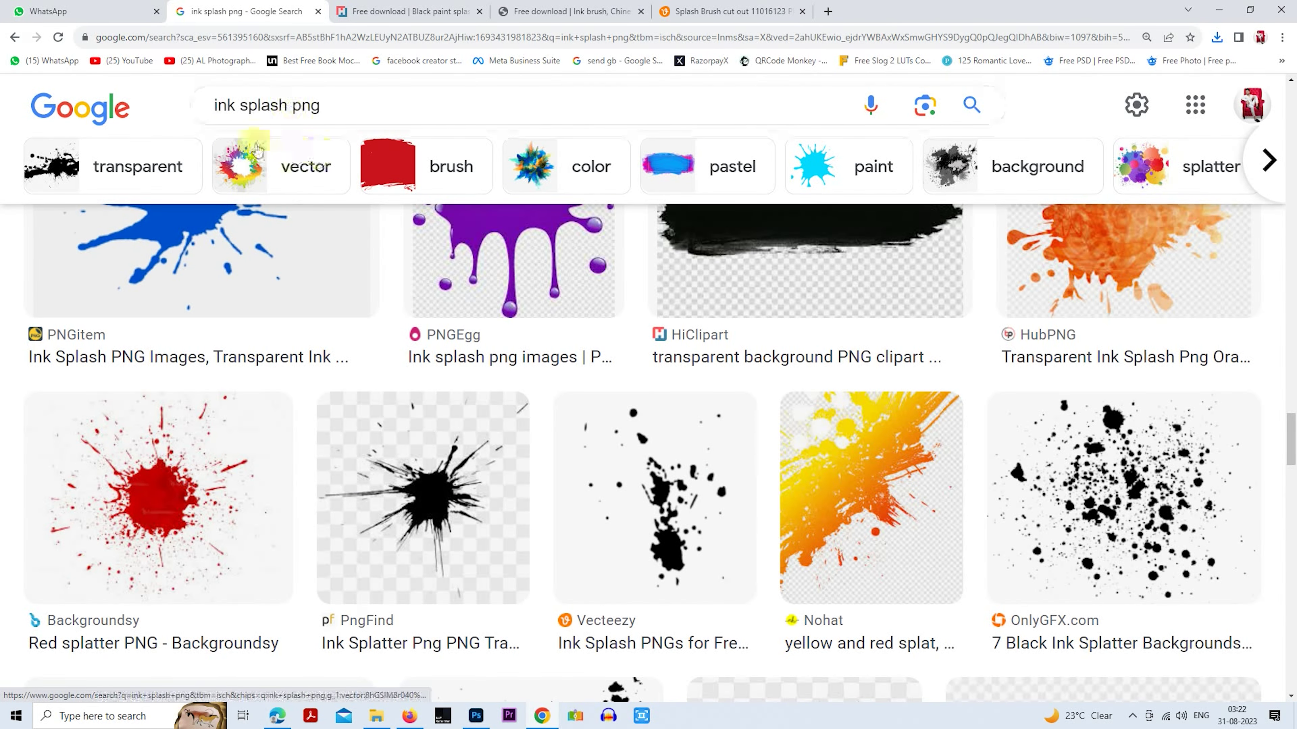
scroll(376, 406, down, 6)
scroll(376, 406, down, 4)
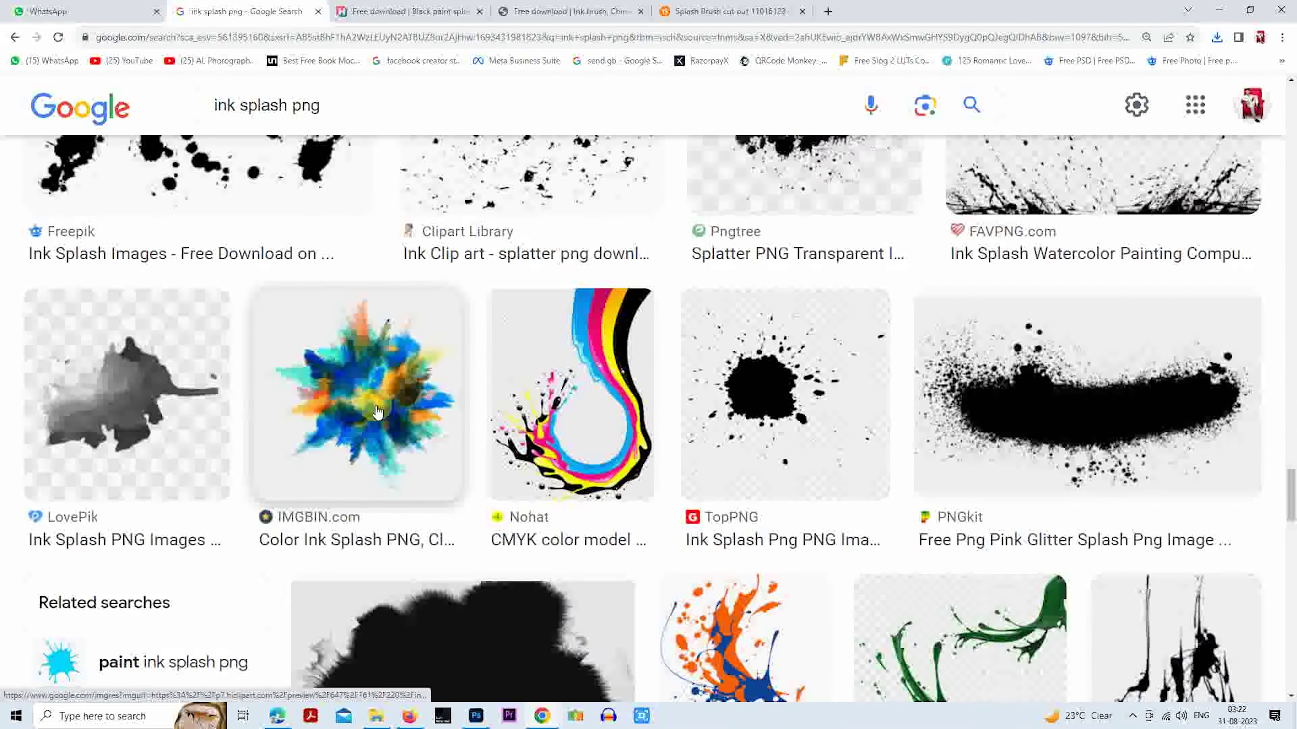
scroll(376, 411, down, 4)
scroll(718, 492, down, 4)
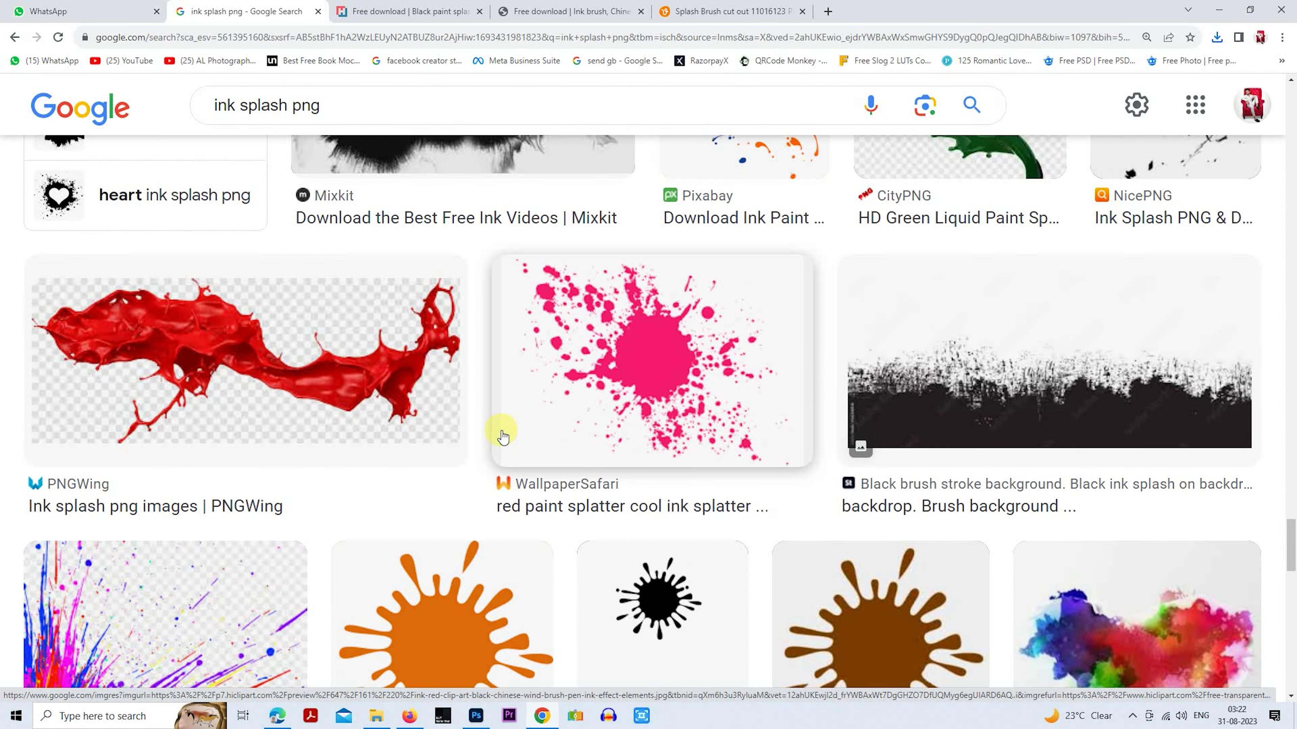
scroll(503, 436, down, 5)
scroll(689, 408, down, 5)
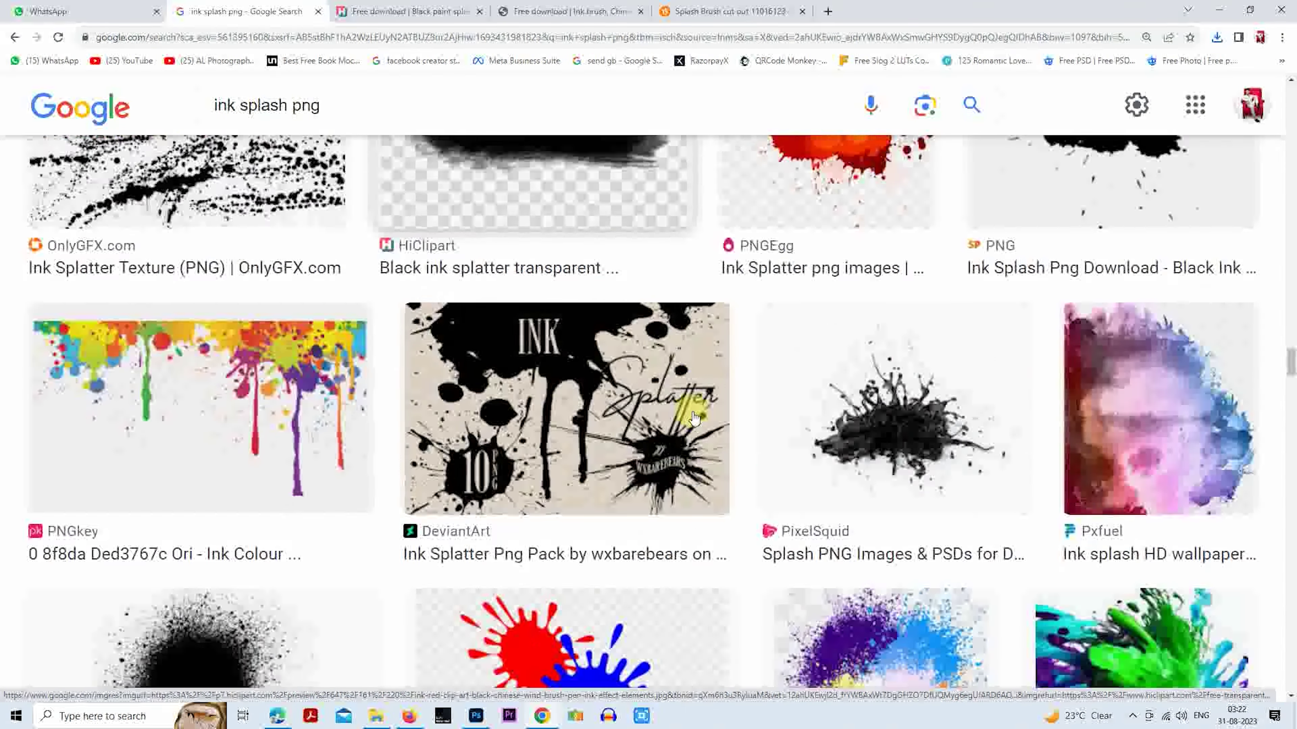
scroll(695, 418, down, 7)
scroll(567, 541, down, 3)
scroll(569, 545, up, 6)
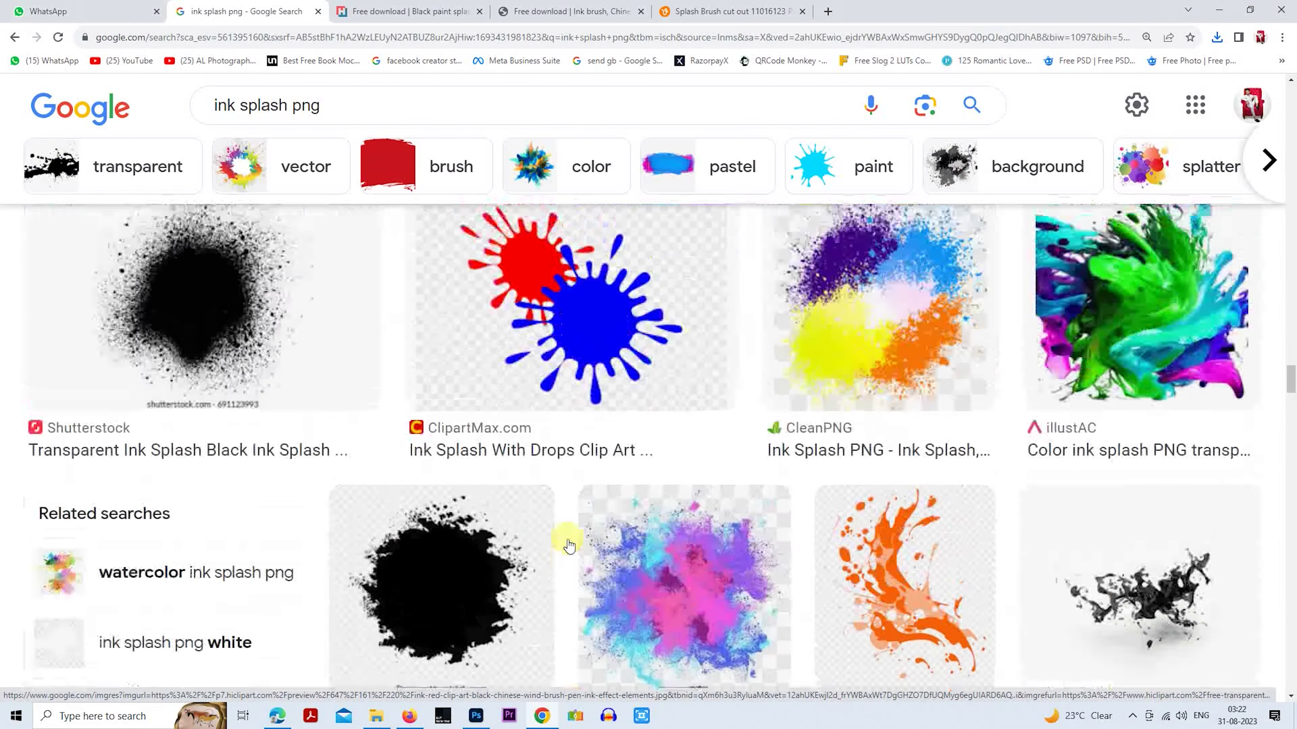
scroll(568, 545, up, 5)
scroll(568, 546, up, 5)
scroll(569, 545, up, 5)
scroll(487, 337, up, 3)
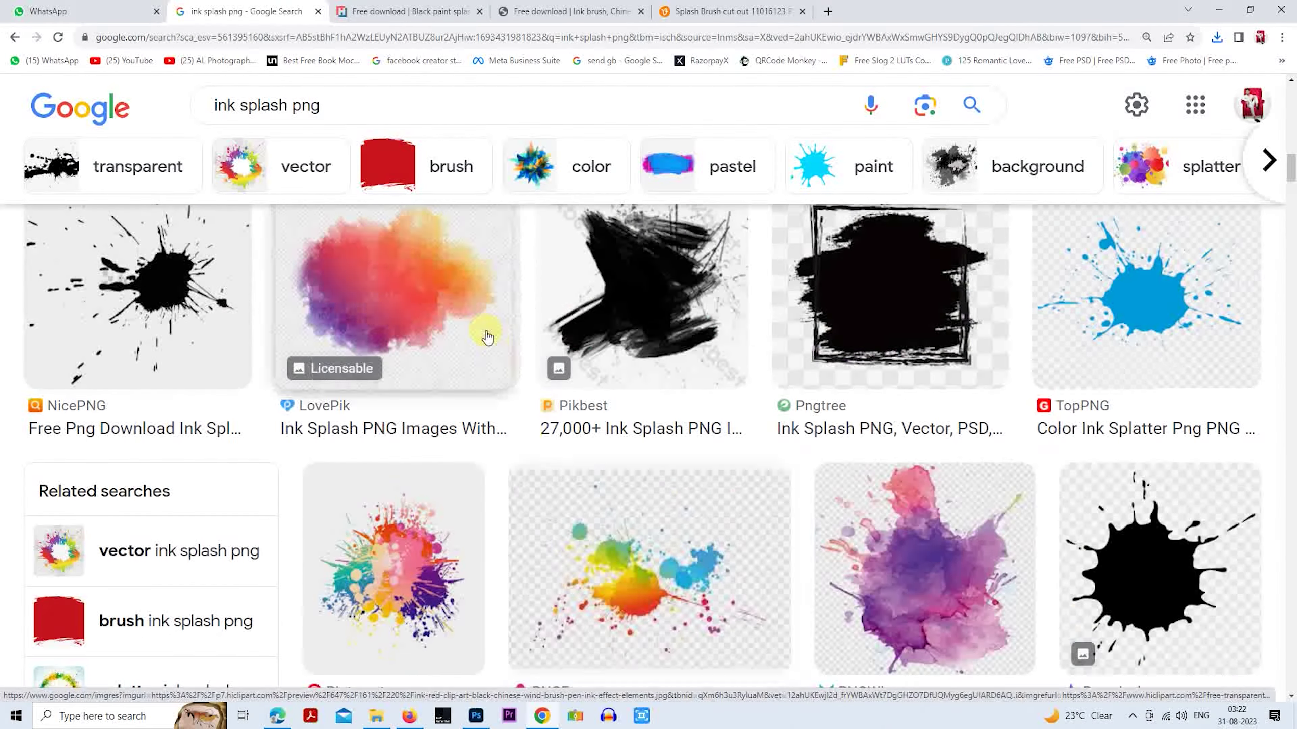
click(413, 173)
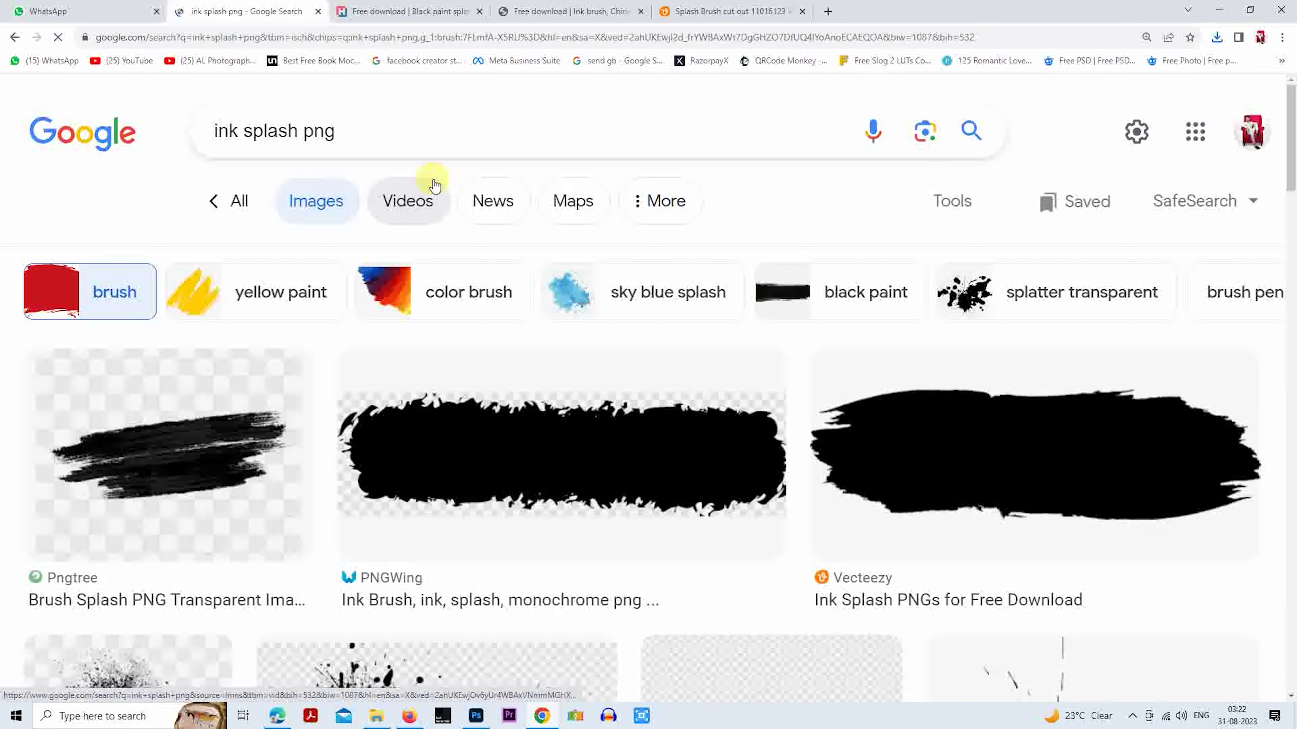
scroll(925, 444, down, 5)
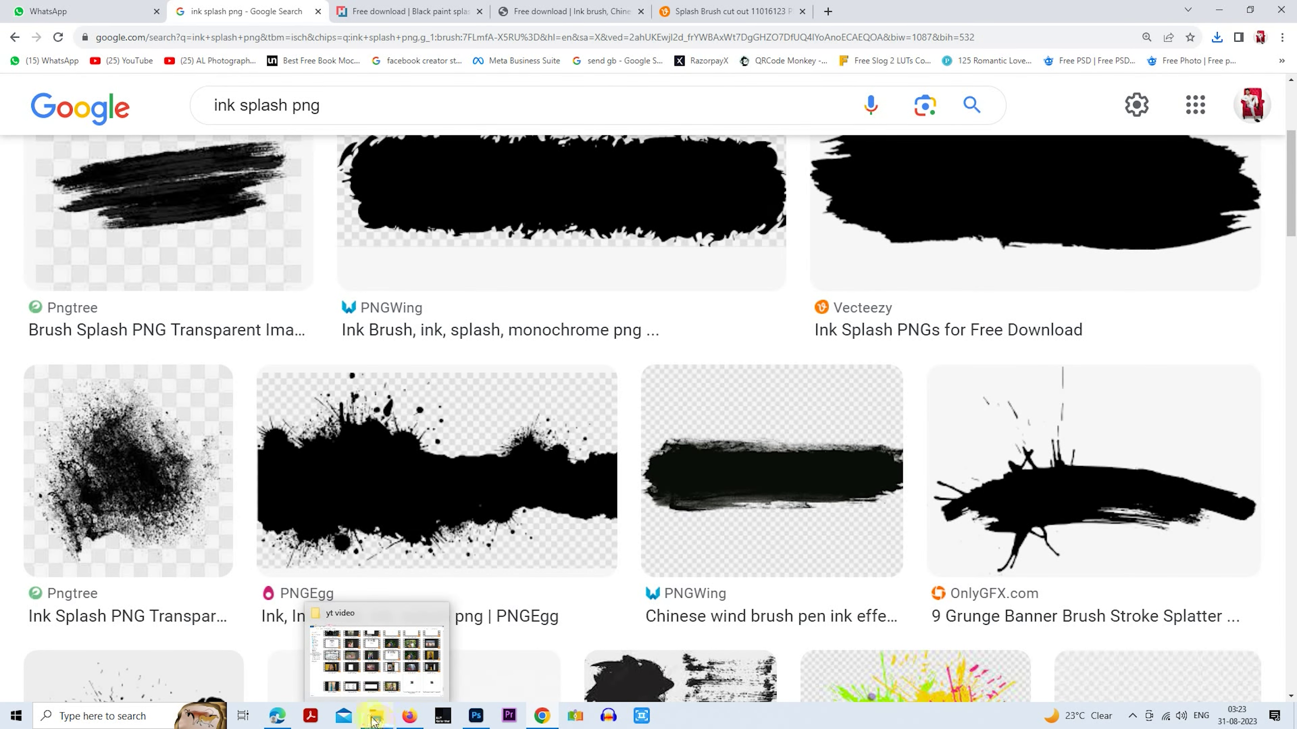
Preview the downloaded grunge ink and vecteezy splash brush PNGs in the Downloads folder.
click(376, 718)
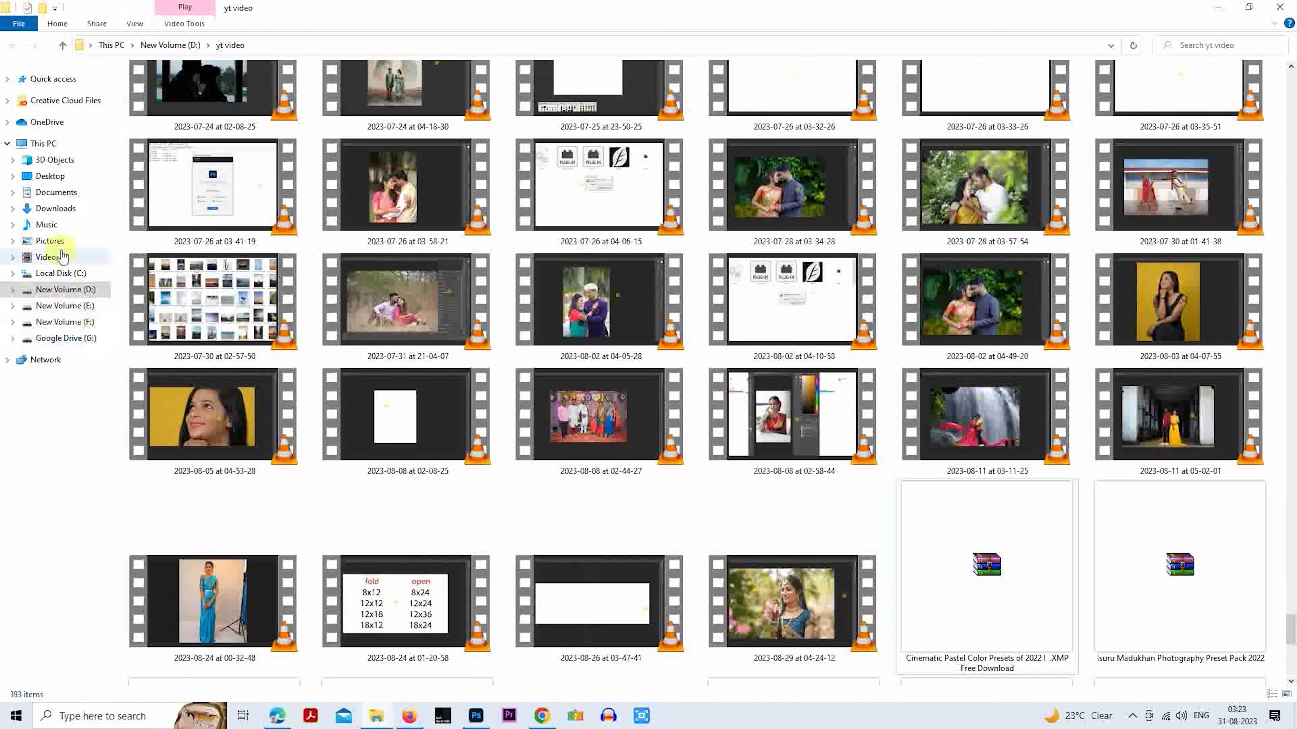
click(76, 213)
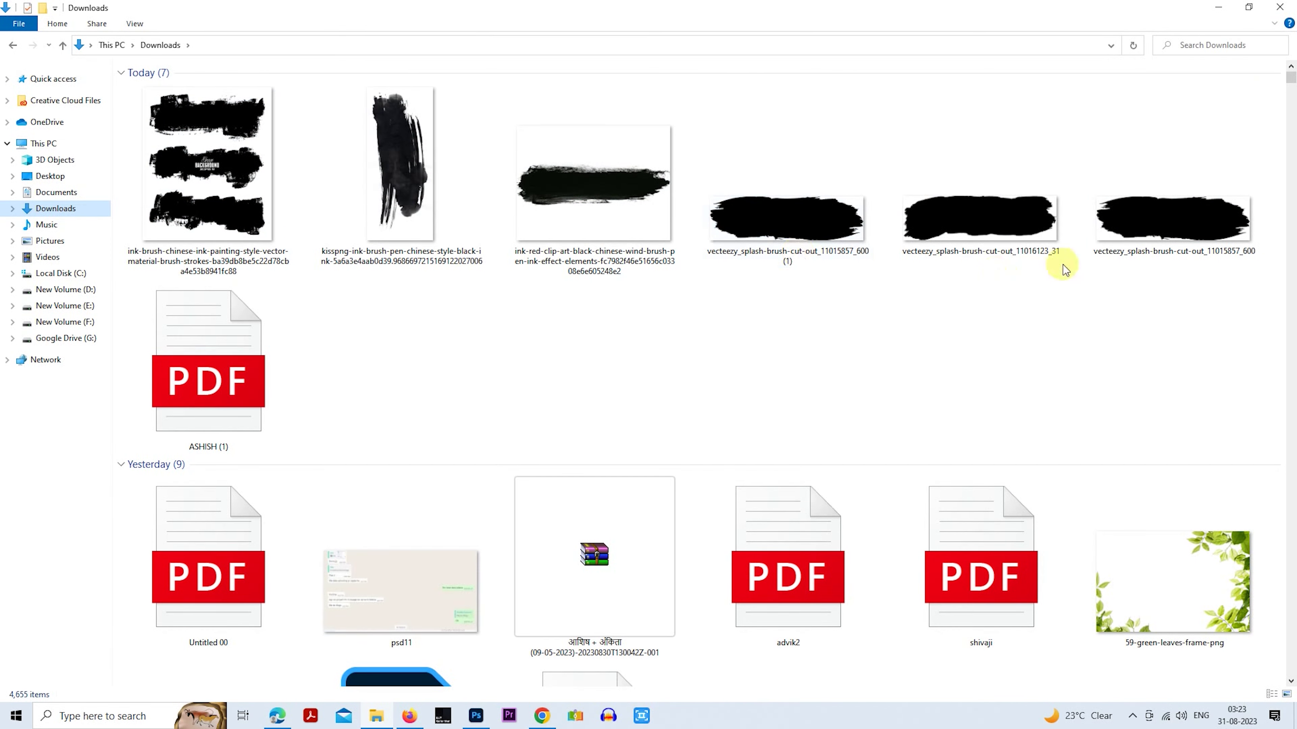
double_click(257, 187)
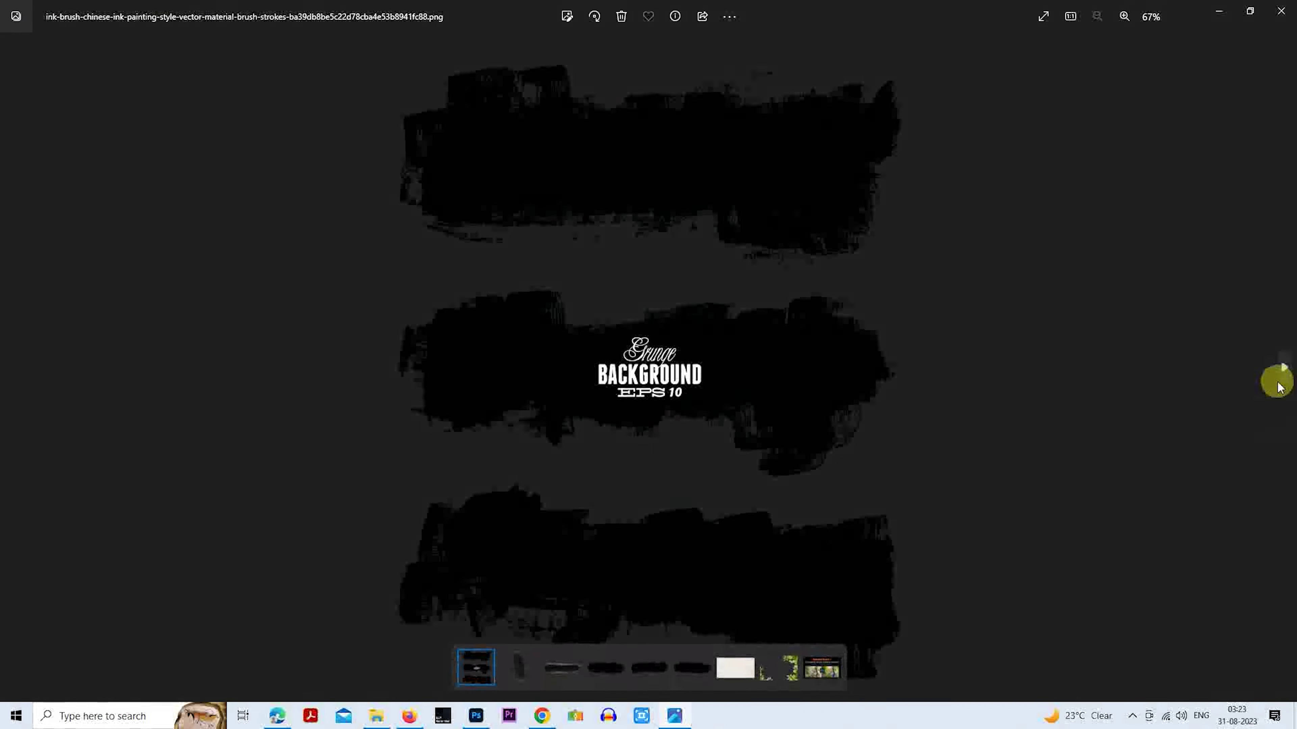
click(1282, 369)
click(1283, 369)
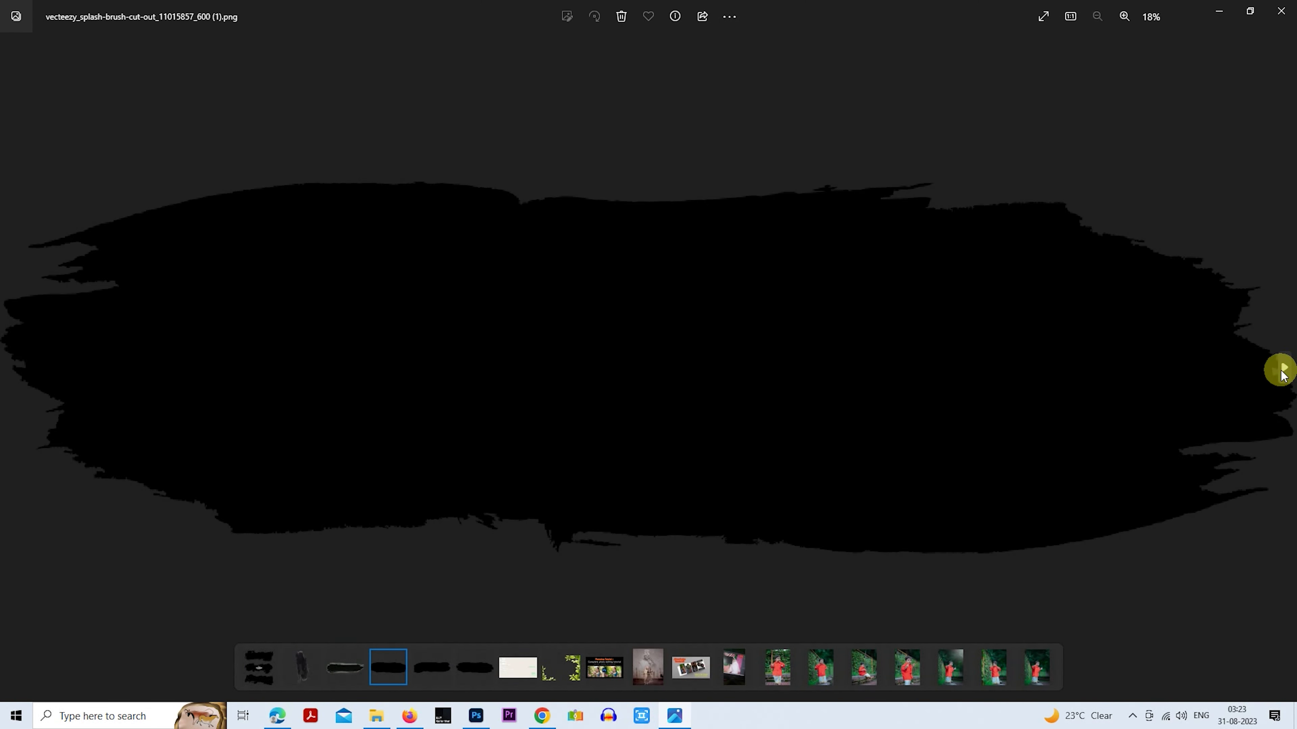
click(1291, 7)
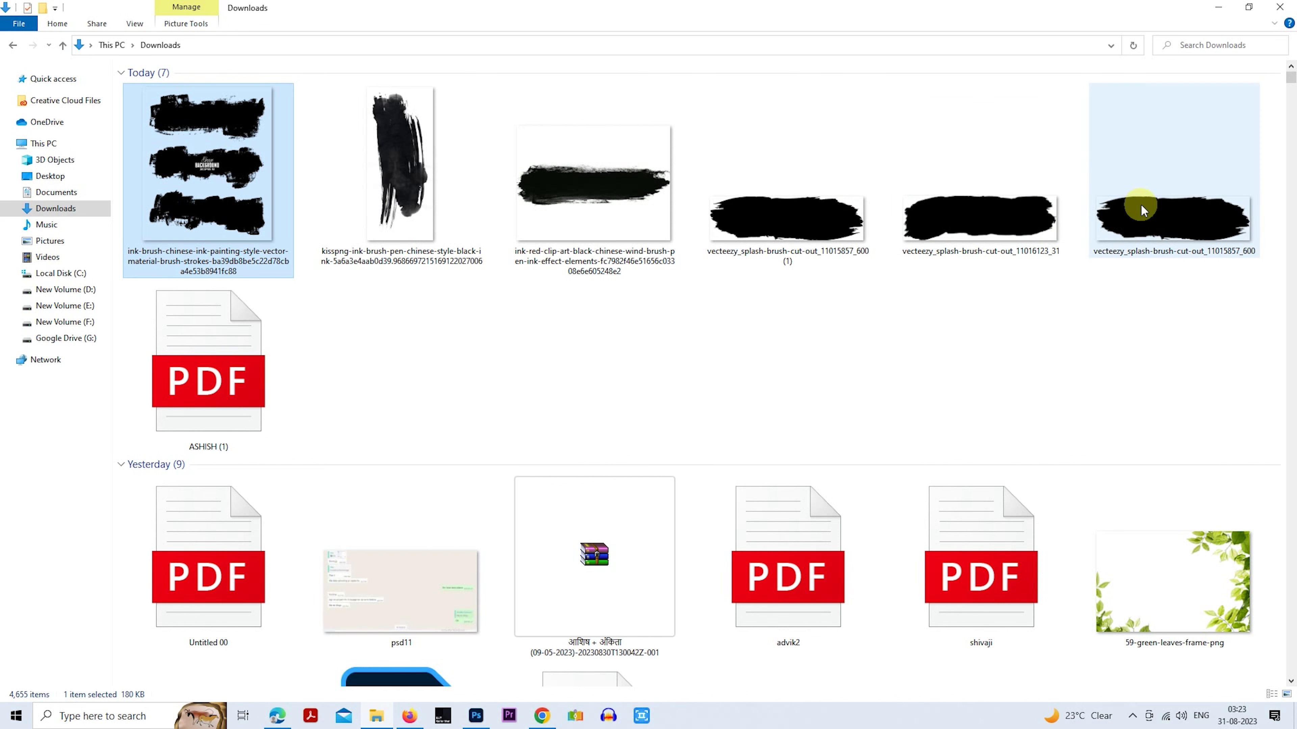
Place the vecteezy splash brush PNG onto the banner canvas and commit it.
drag(1156, 217, 476, 696)
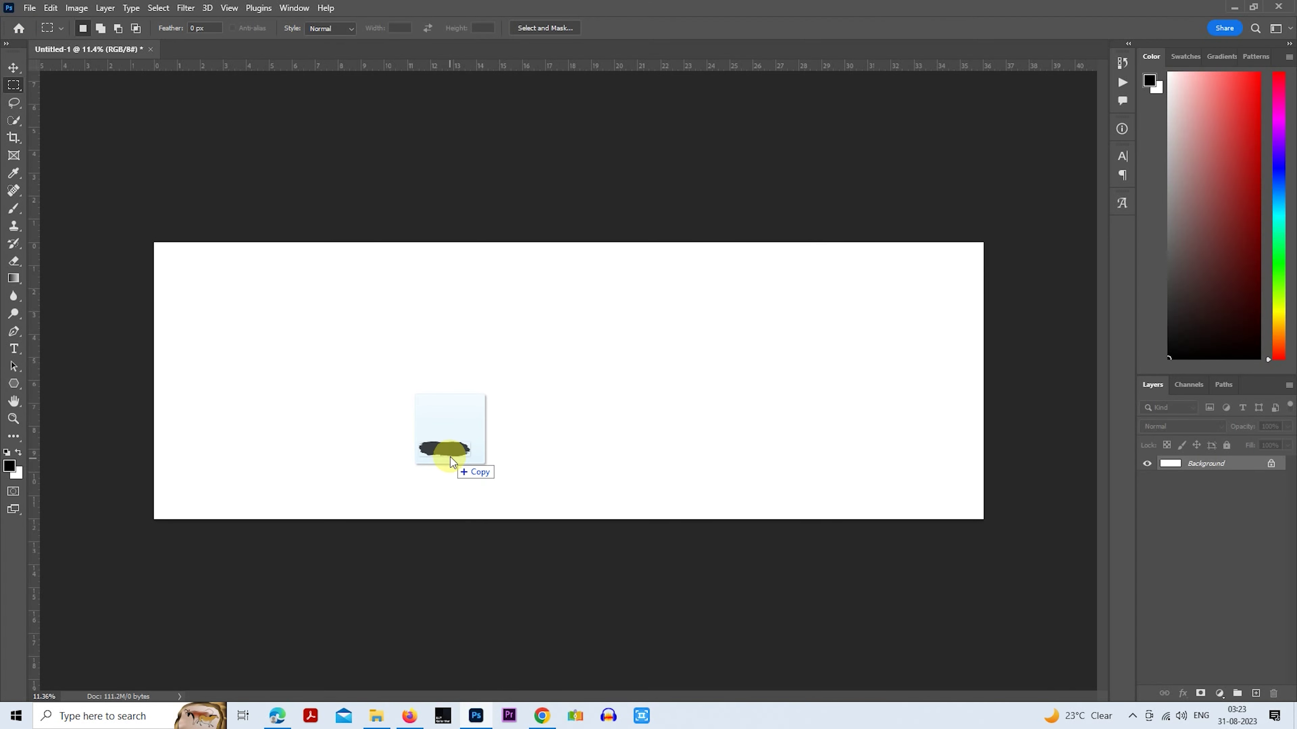
drag(476, 697, 460, 453)
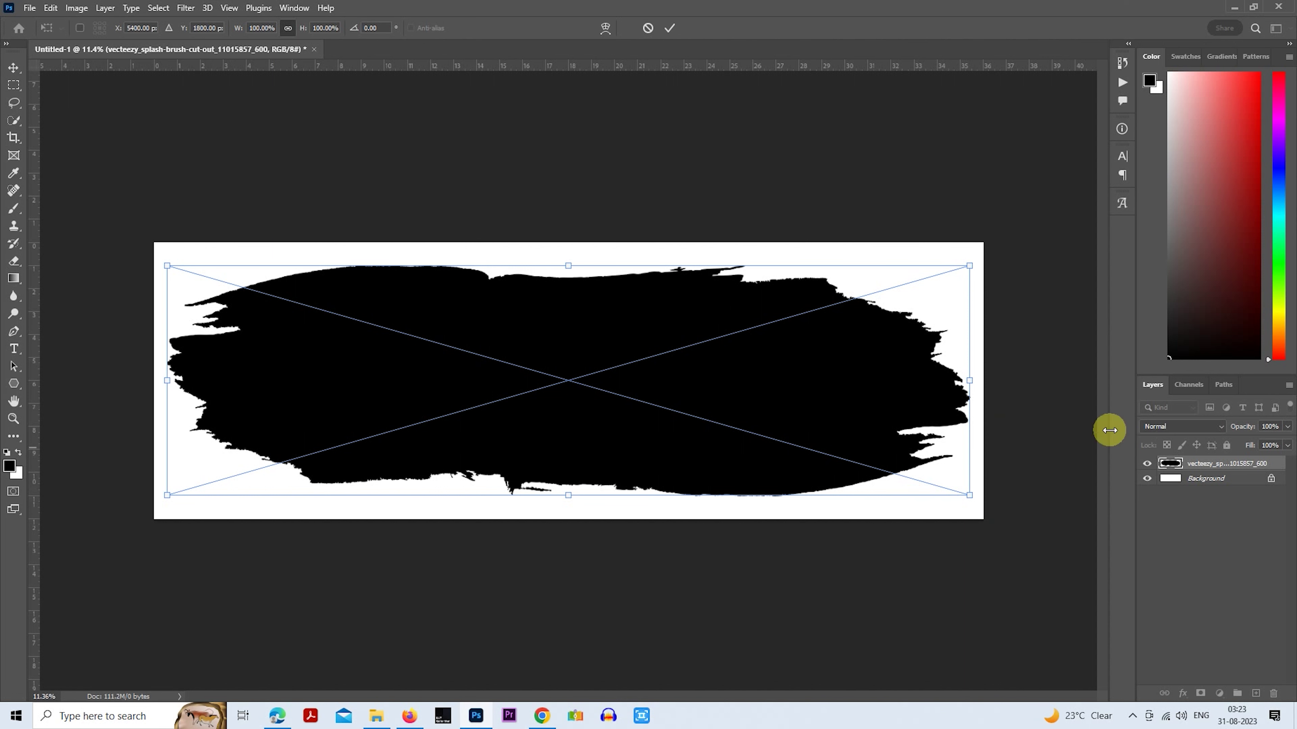
key(Return)
key(m)
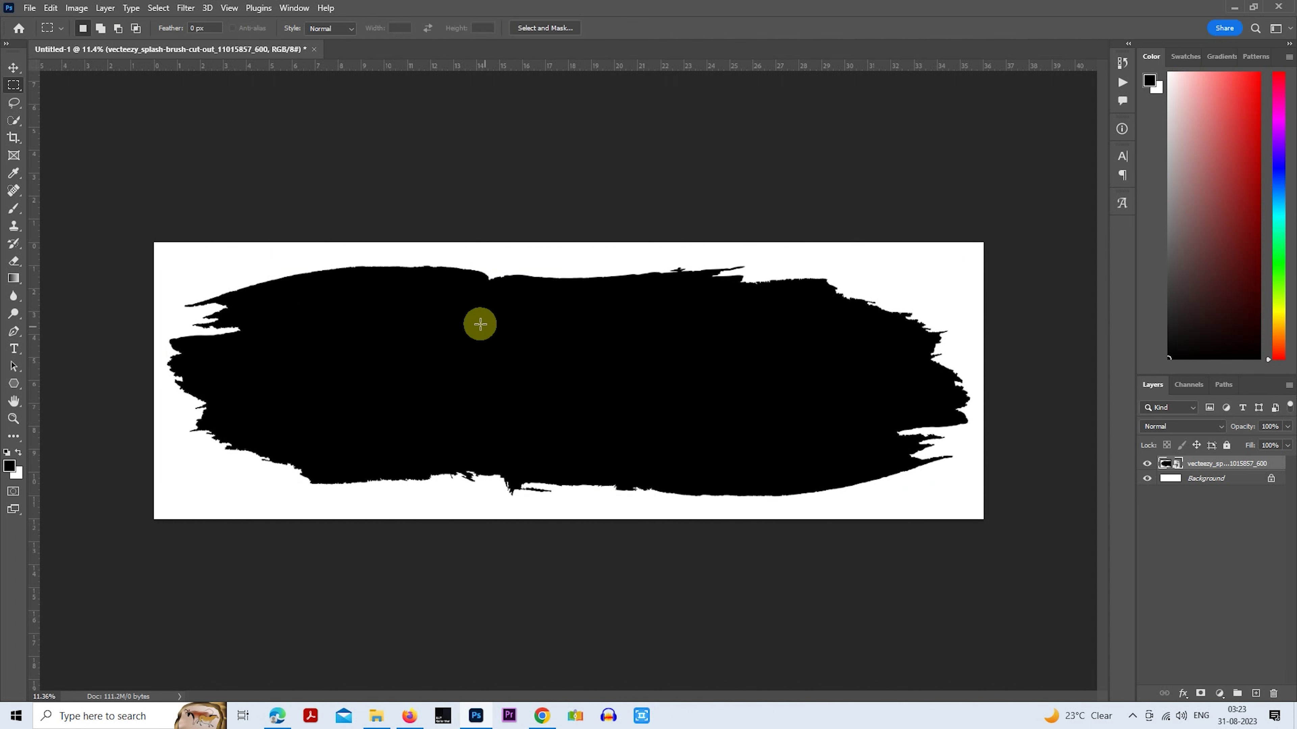
Free-transform the splash down to 56.24% and move it slightly up.
right_click(474, 315)
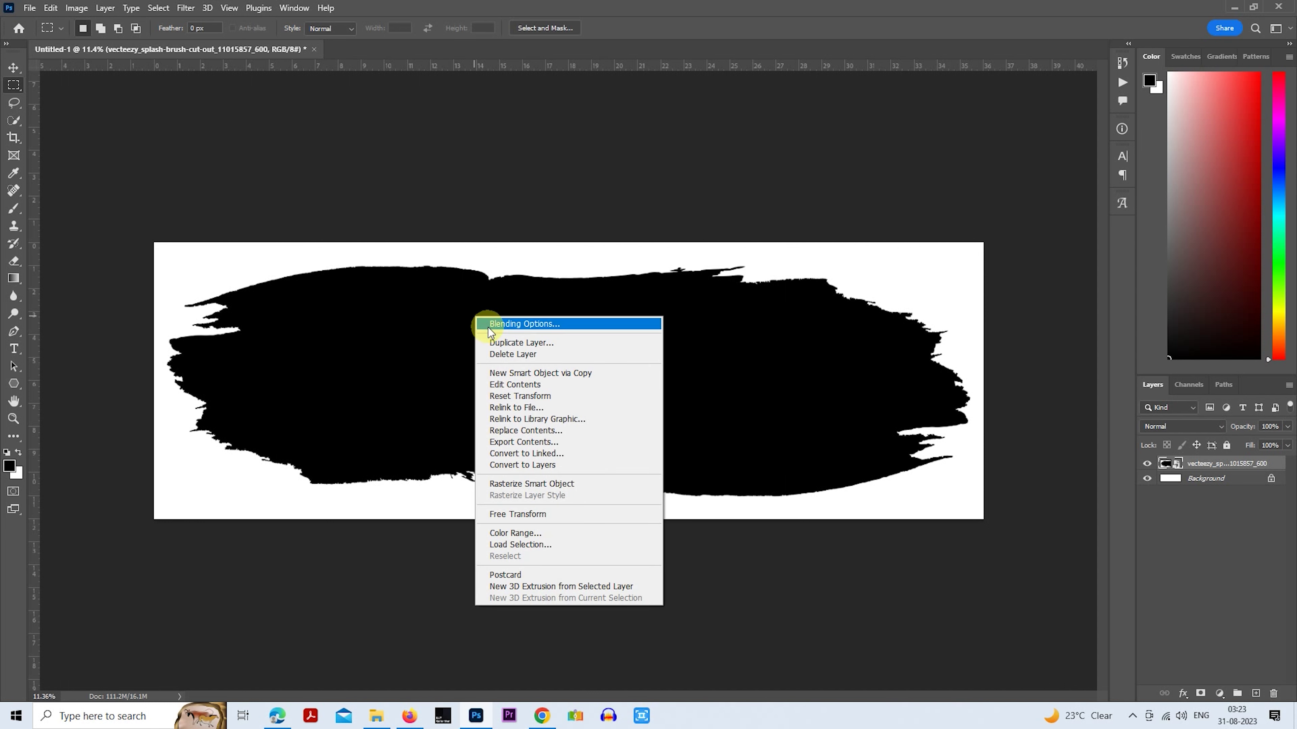
click(535, 513)
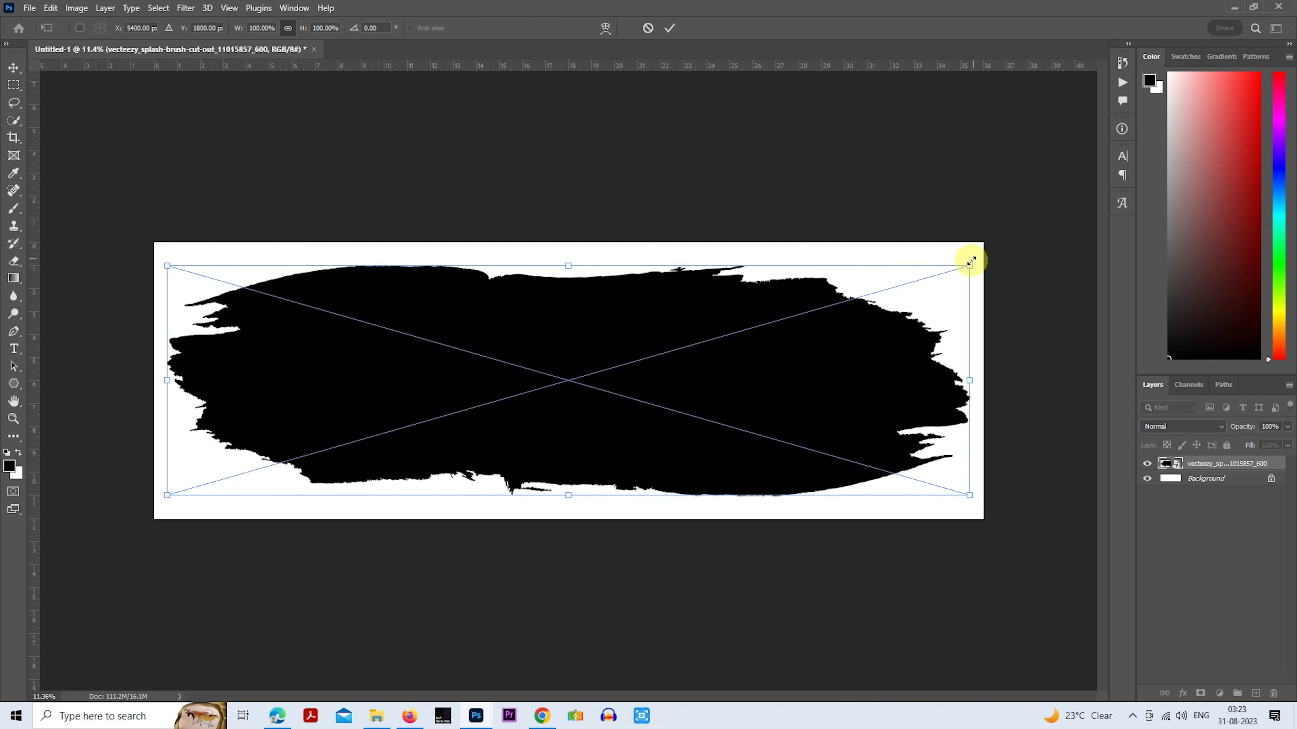
drag(969, 264, 604, 317)
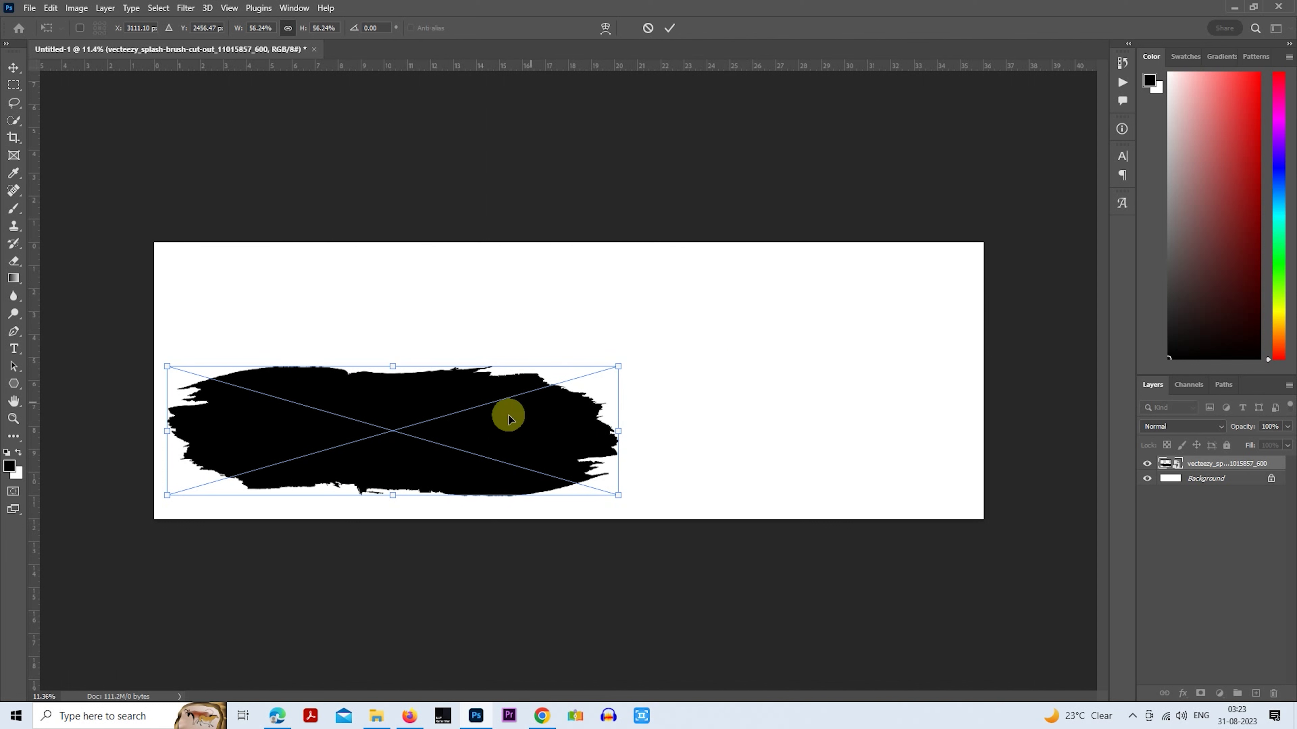
drag(484, 432, 492, 376)
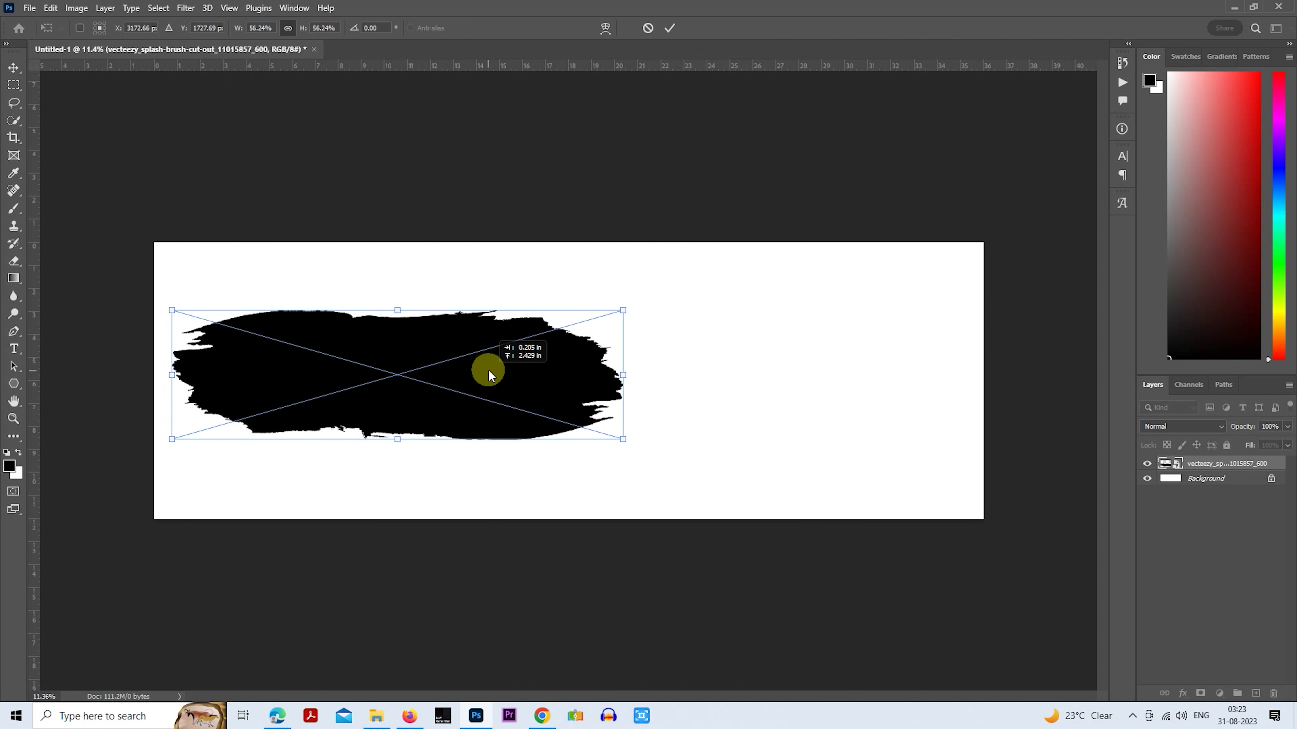
right_click(380, 336)
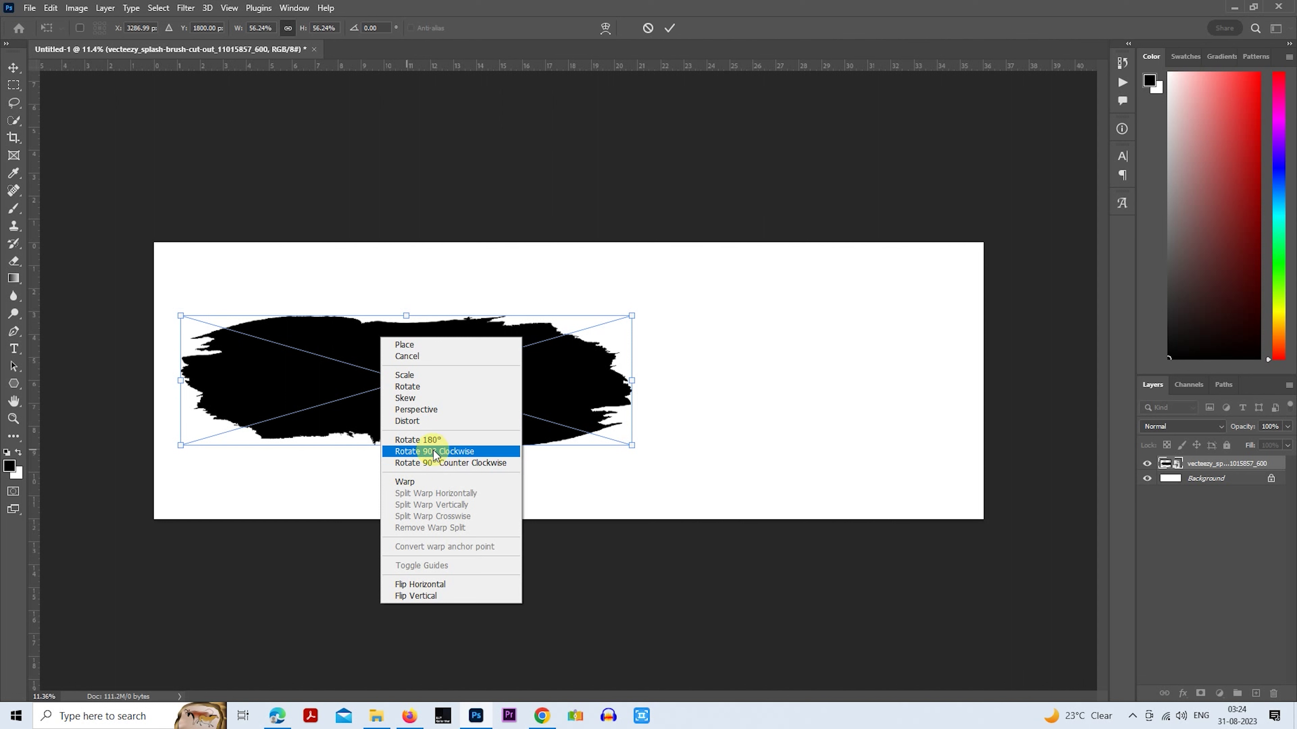
Rotate the splash 90° clockwise, move it onto the banner's left edge, and commit it.
click(435, 453)
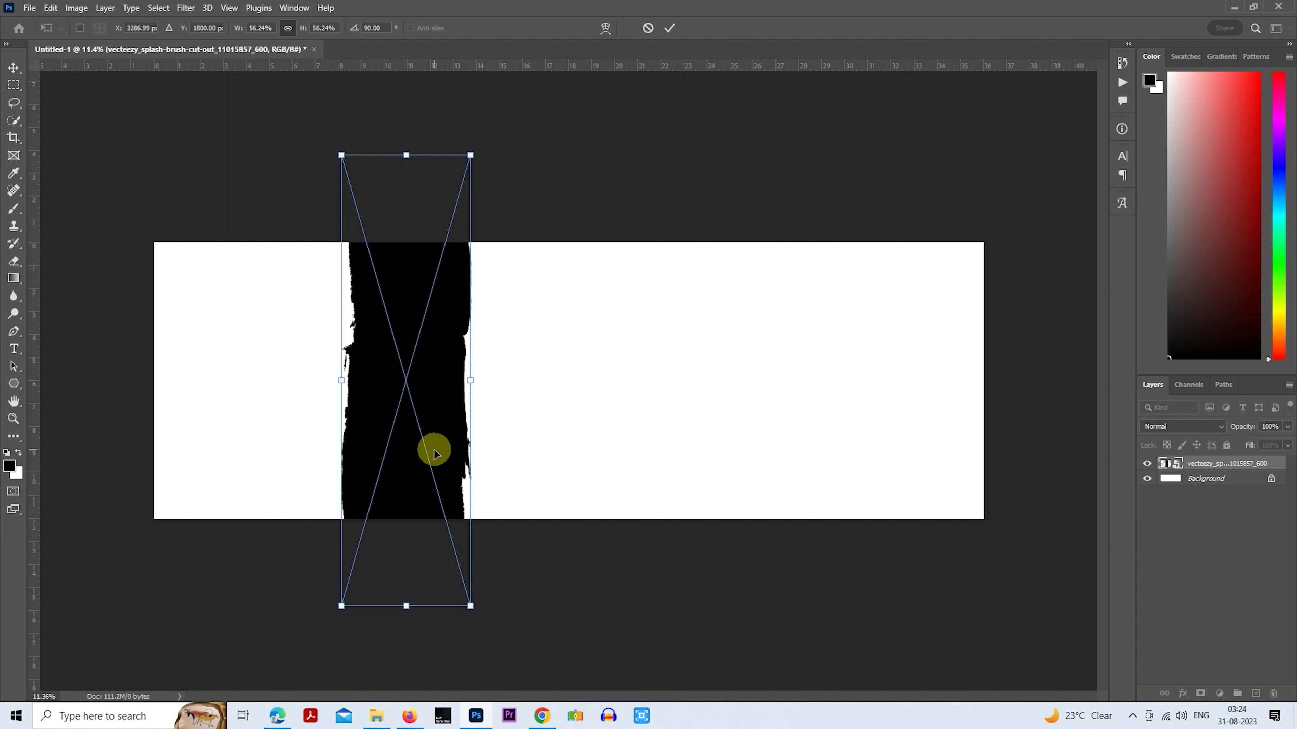
mouse_move(451, 410)
mouse_down()
mouse_move(236, 396)
mouse_move(373, 424)
mouse_up()
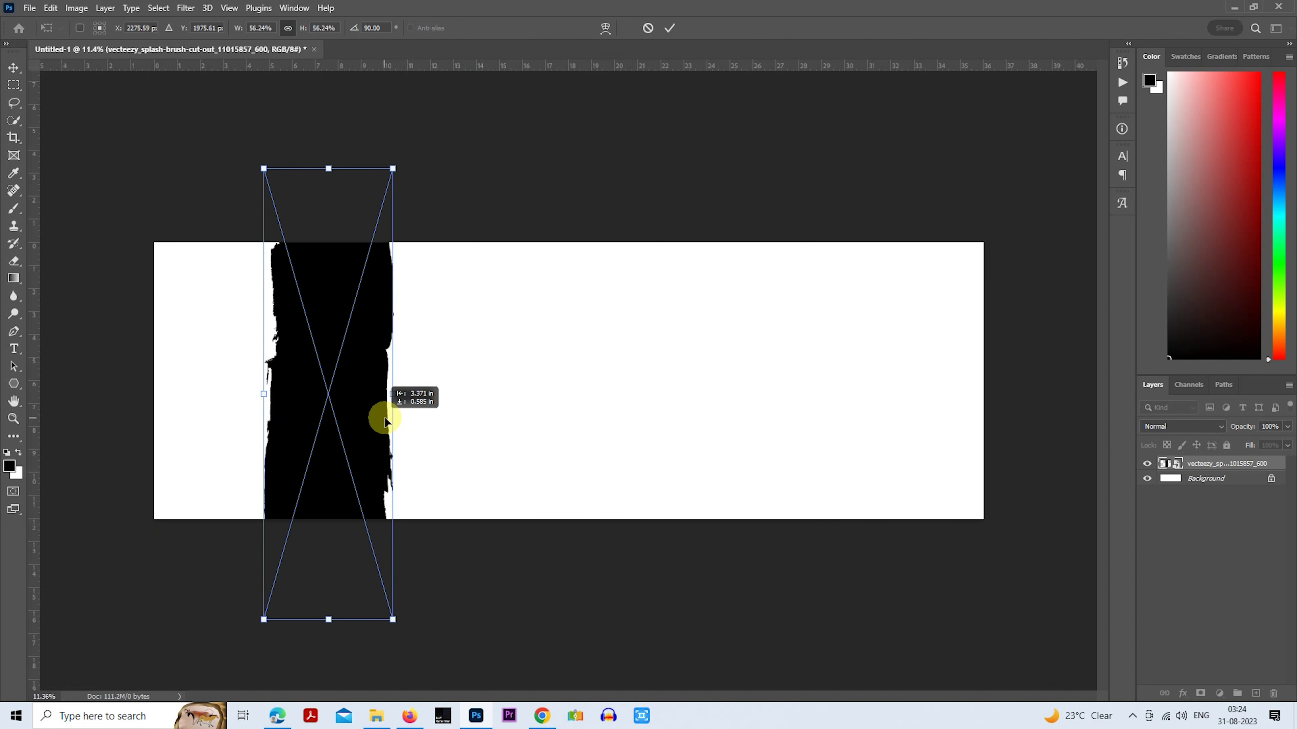
drag(373, 420, 377, 391)
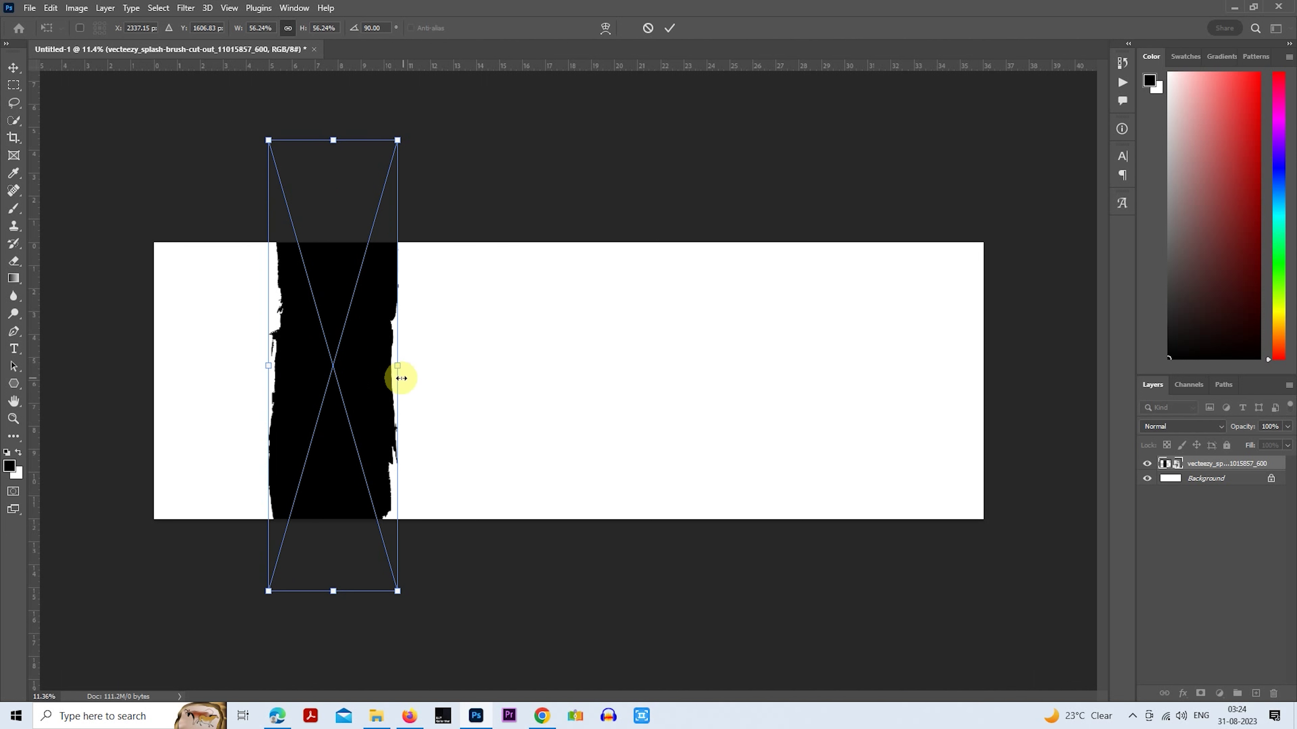
mouse_move(365, 370)
mouse_down()
mouse_move(224, 364)
mouse_move(254, 365)
mouse_move(279, 393)
mouse_up()
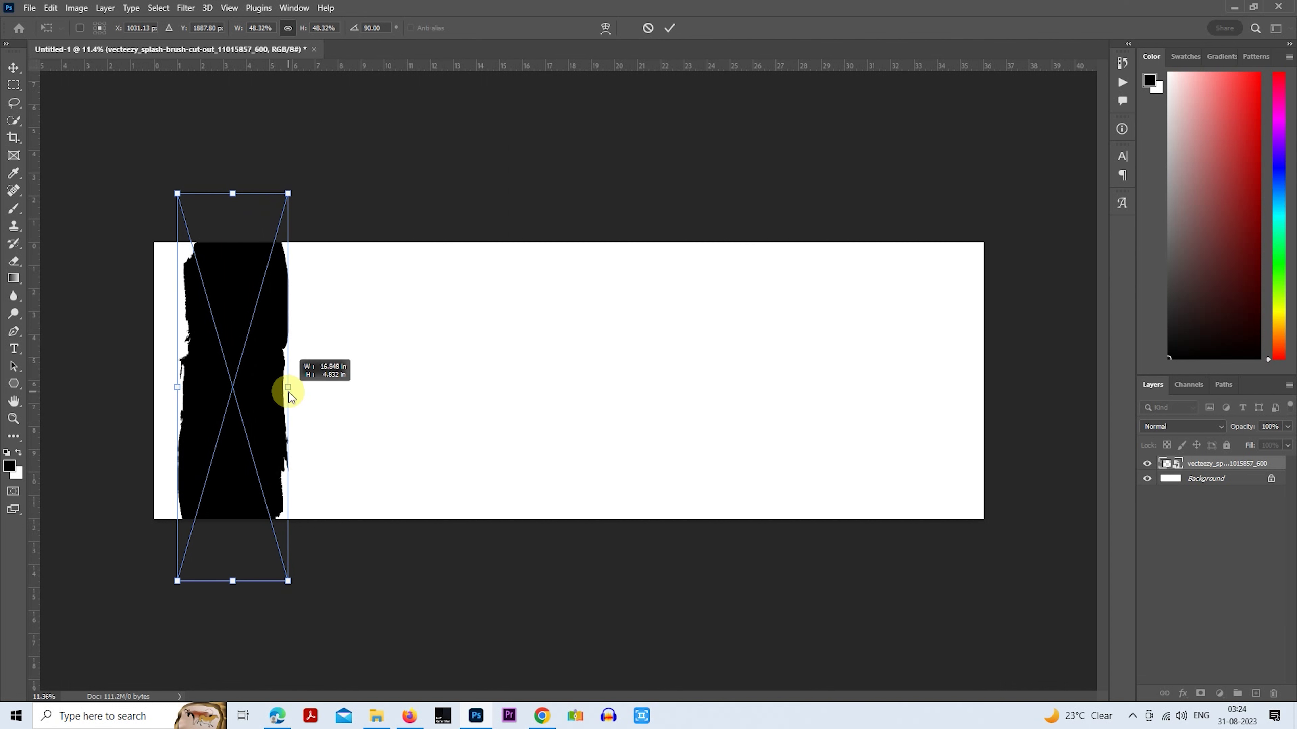
double_click(279, 389)
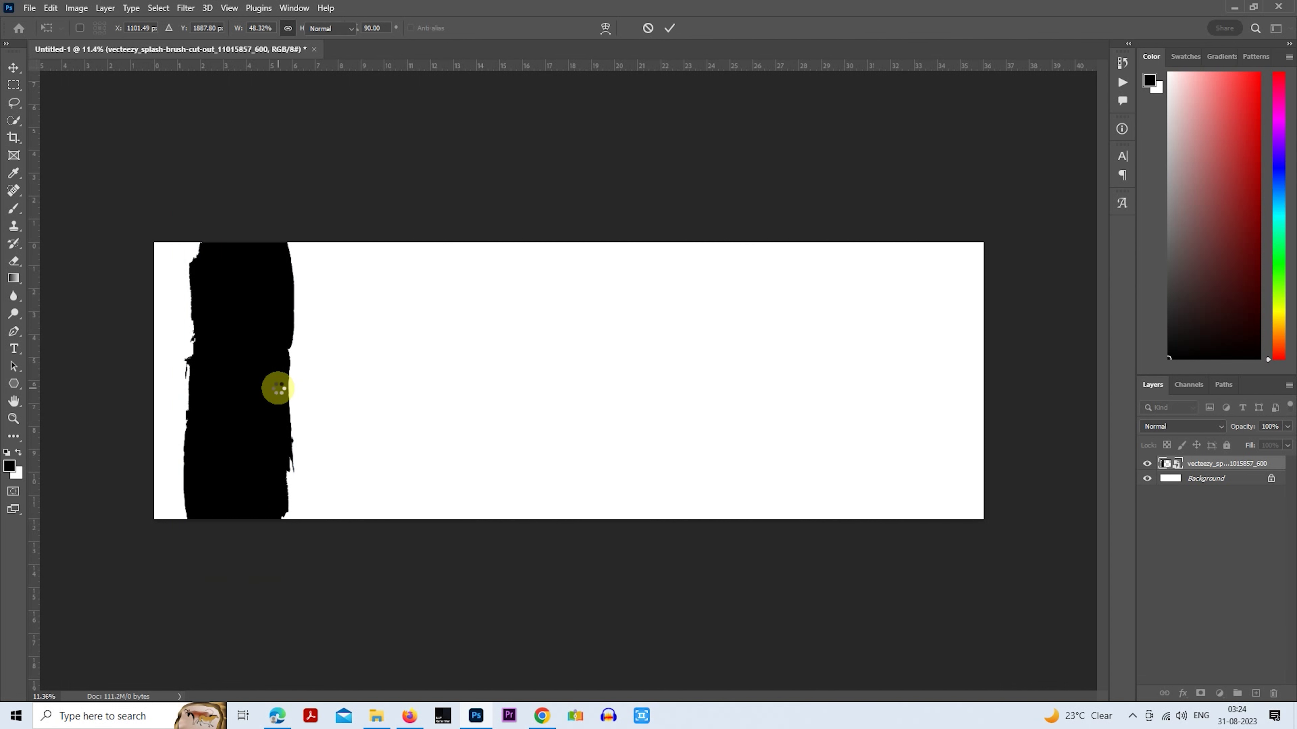
Rasterize the splash layer and fill the banner's left strip with solid black.
right_click(1207, 464)
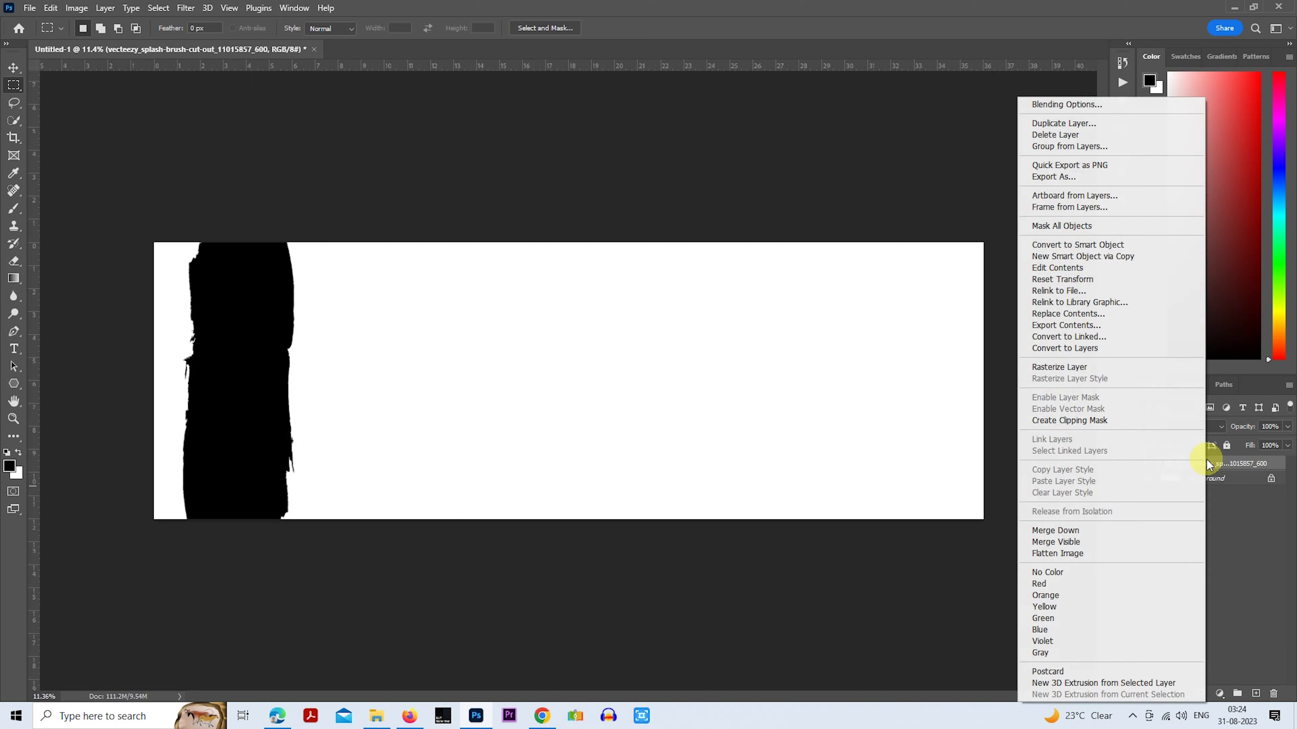
click(1074, 367)
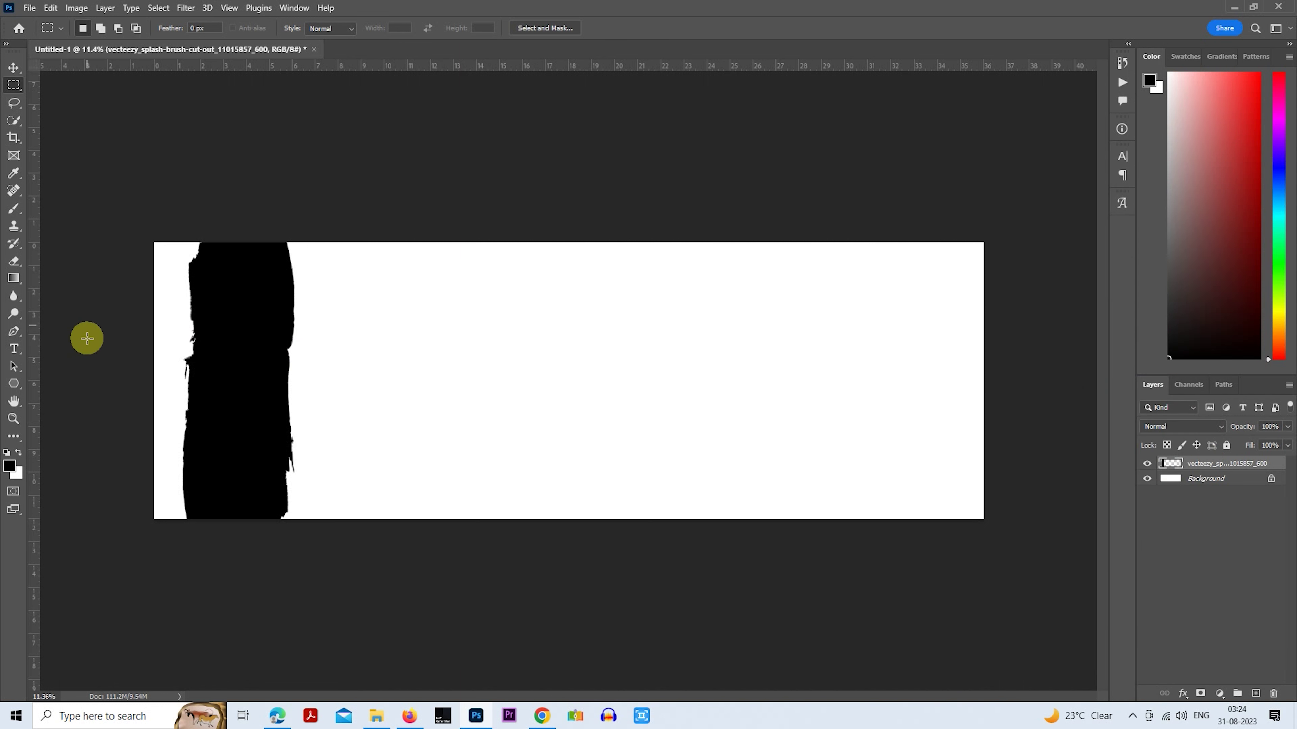
drag(154, 241, 264, 551)
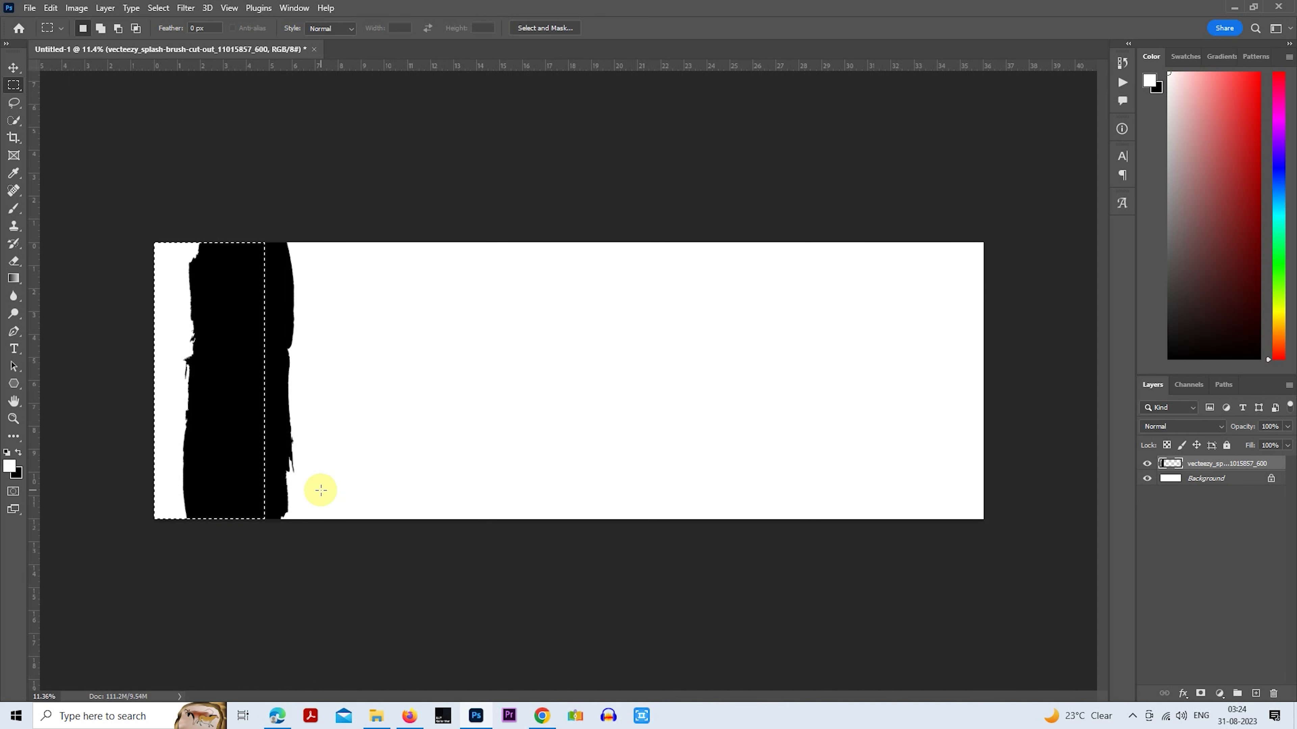
key(ctrl+BackSpace)
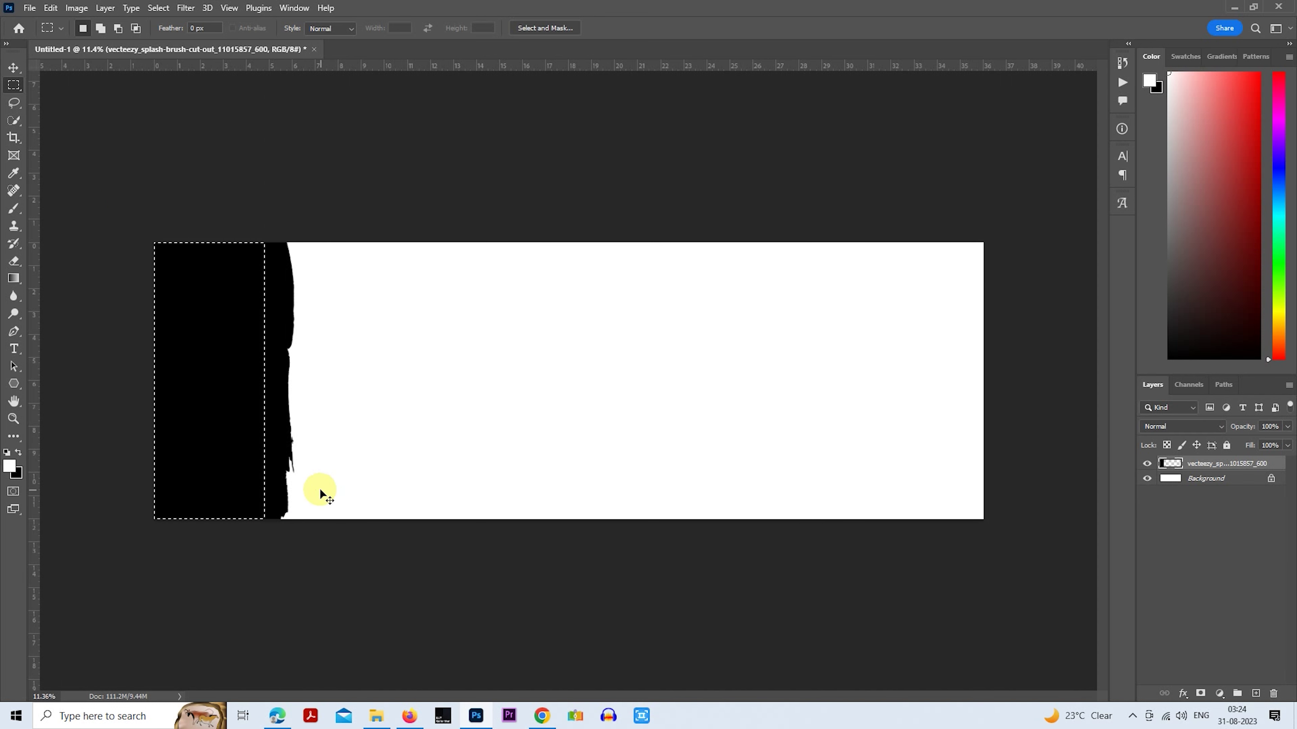
click(319, 492)
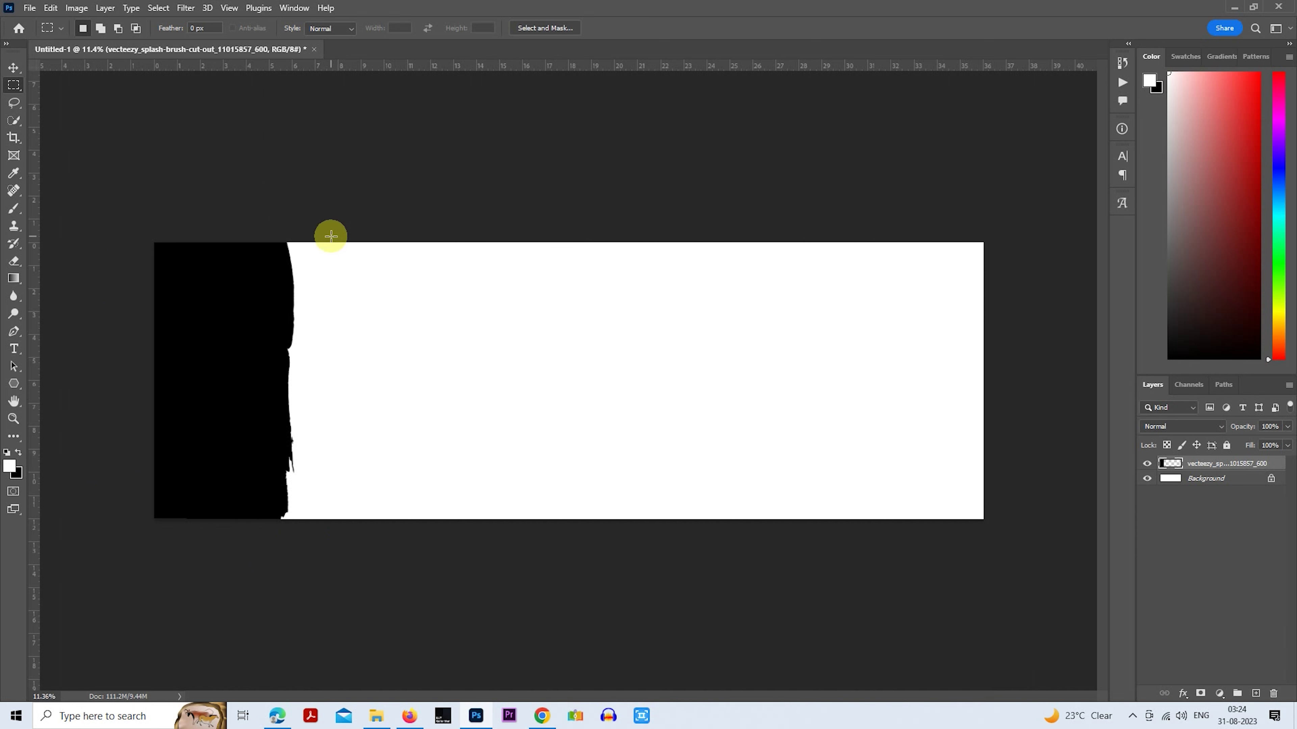
Place a second vecteezy splash PNG from Downloads onto the banner.
click(389, 714)
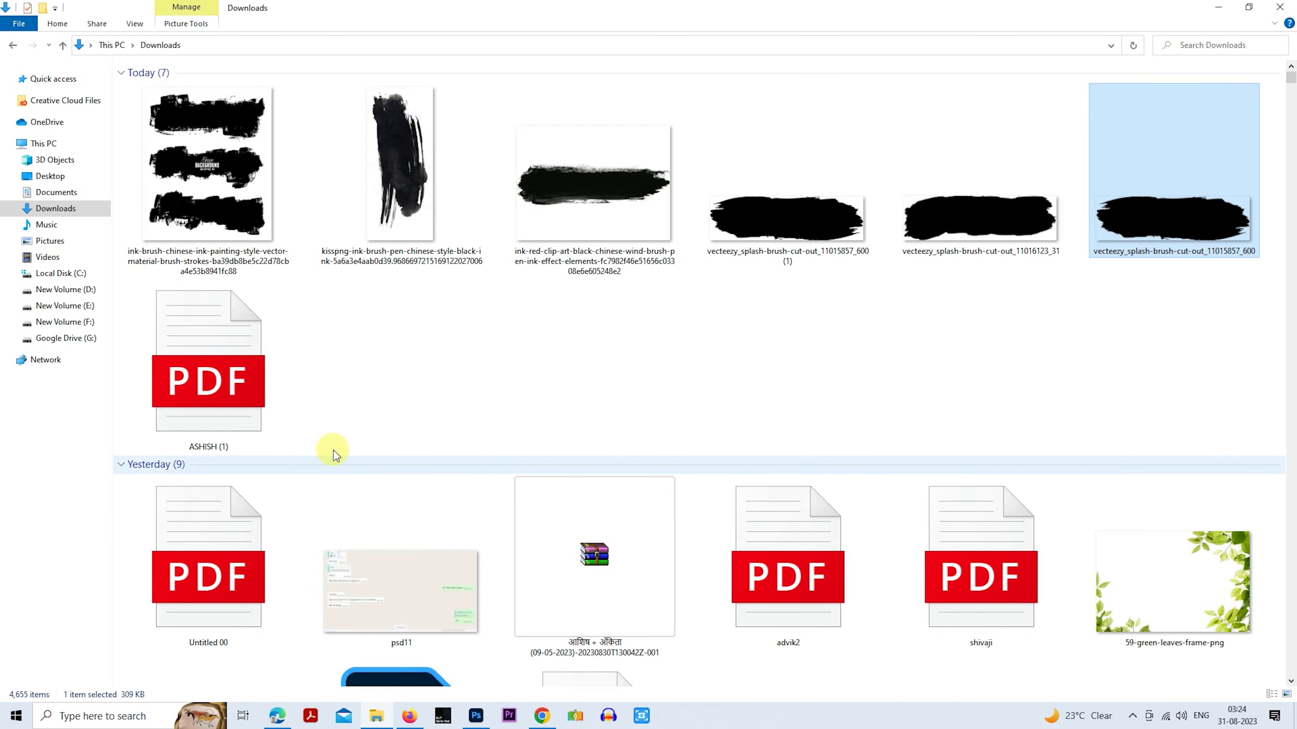
click(986, 217)
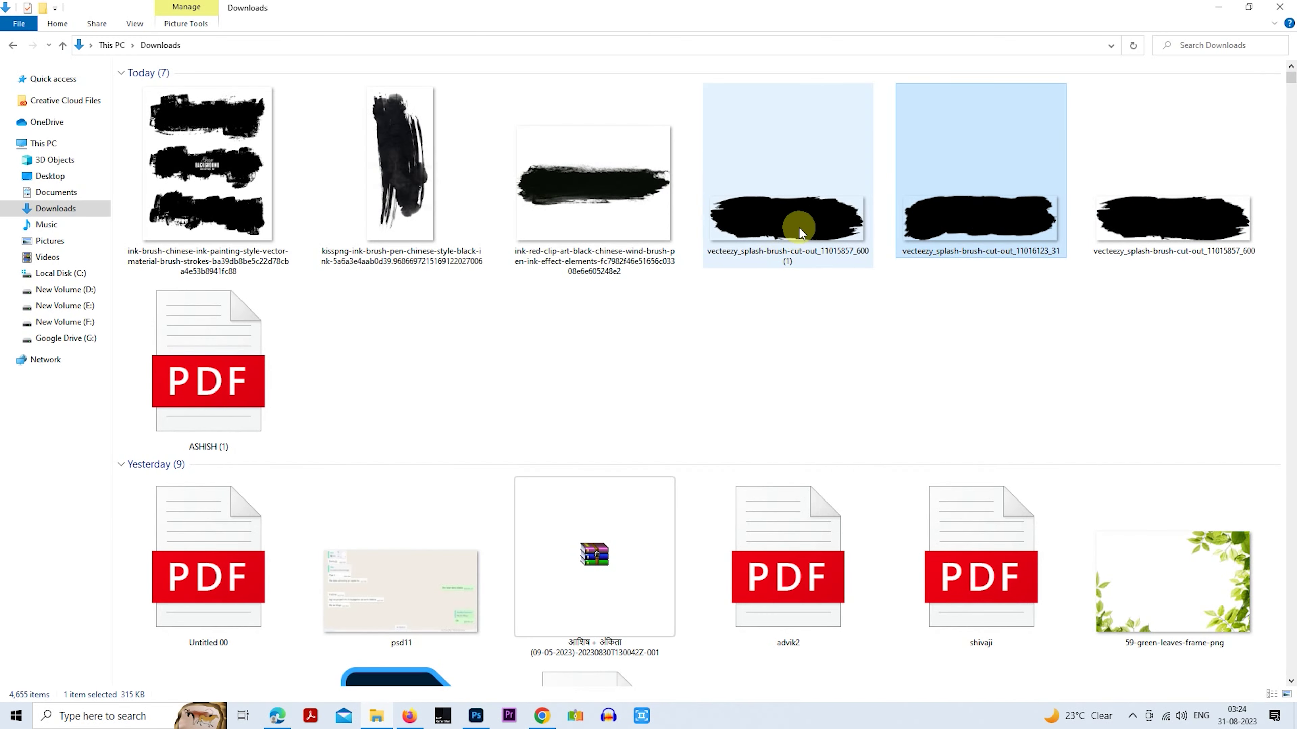
mouse_move(797, 224)
mouse_down()
mouse_move(483, 710)
mouse_move(837, 309)
mouse_up()
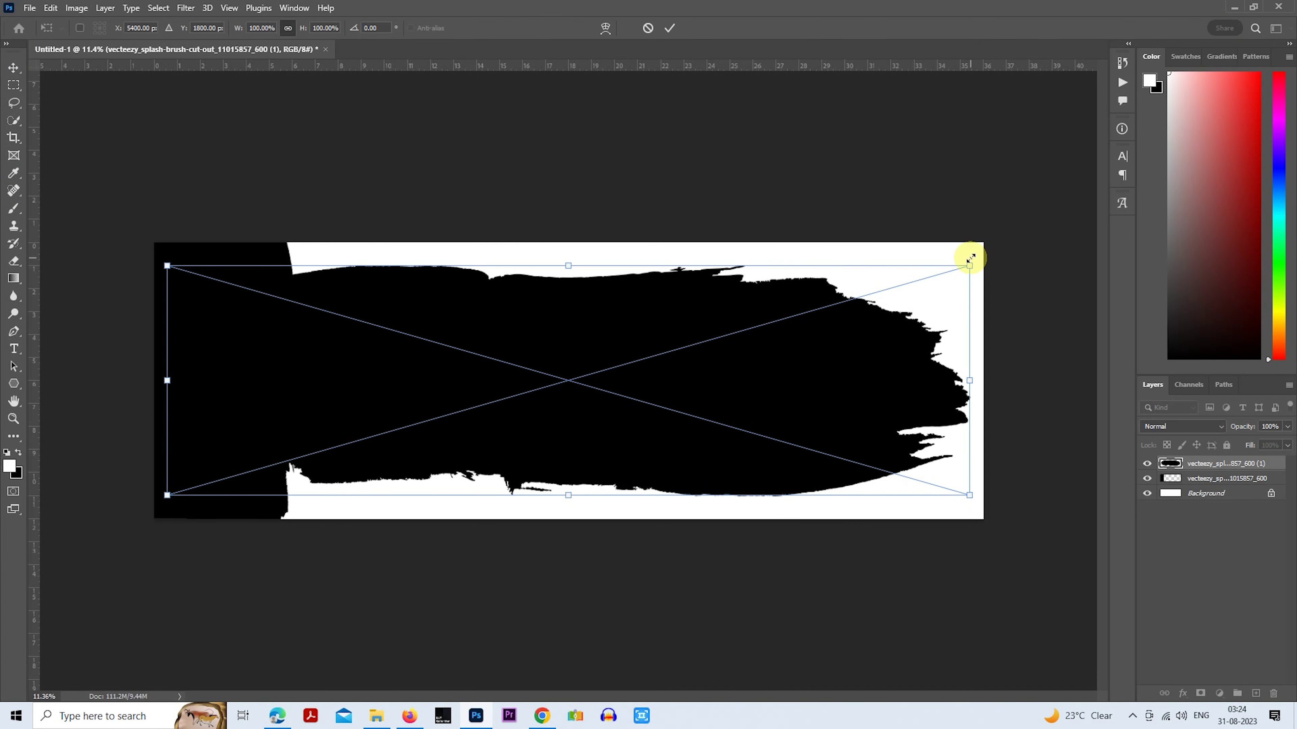
Scale the second splash to about 114%, rotate it to 48.52°, and position it over the right side.
mouse_move(969, 263)
mouse_down()
mouse_move(585, 380)
mouse_move(633, 448)
mouse_move(469, 503)
mouse_move(854, 405)
mouse_up()
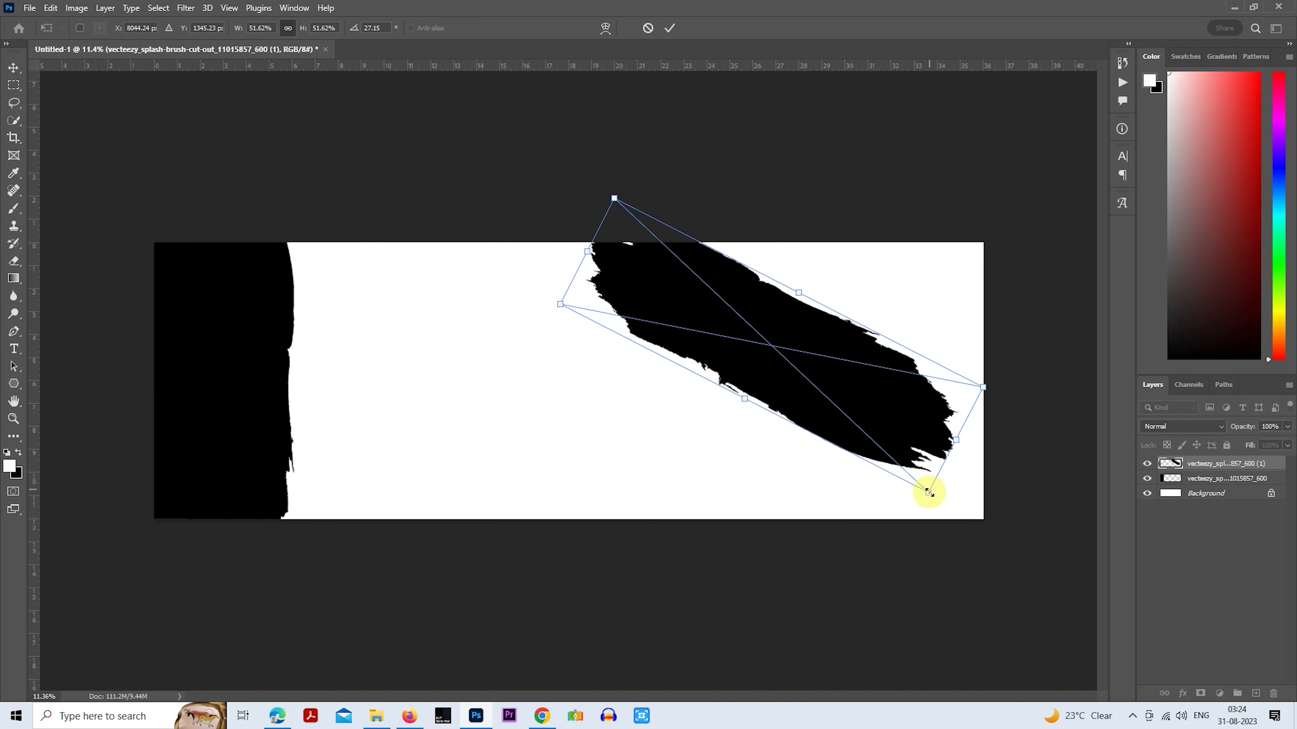
drag(928, 493, 940, 677)
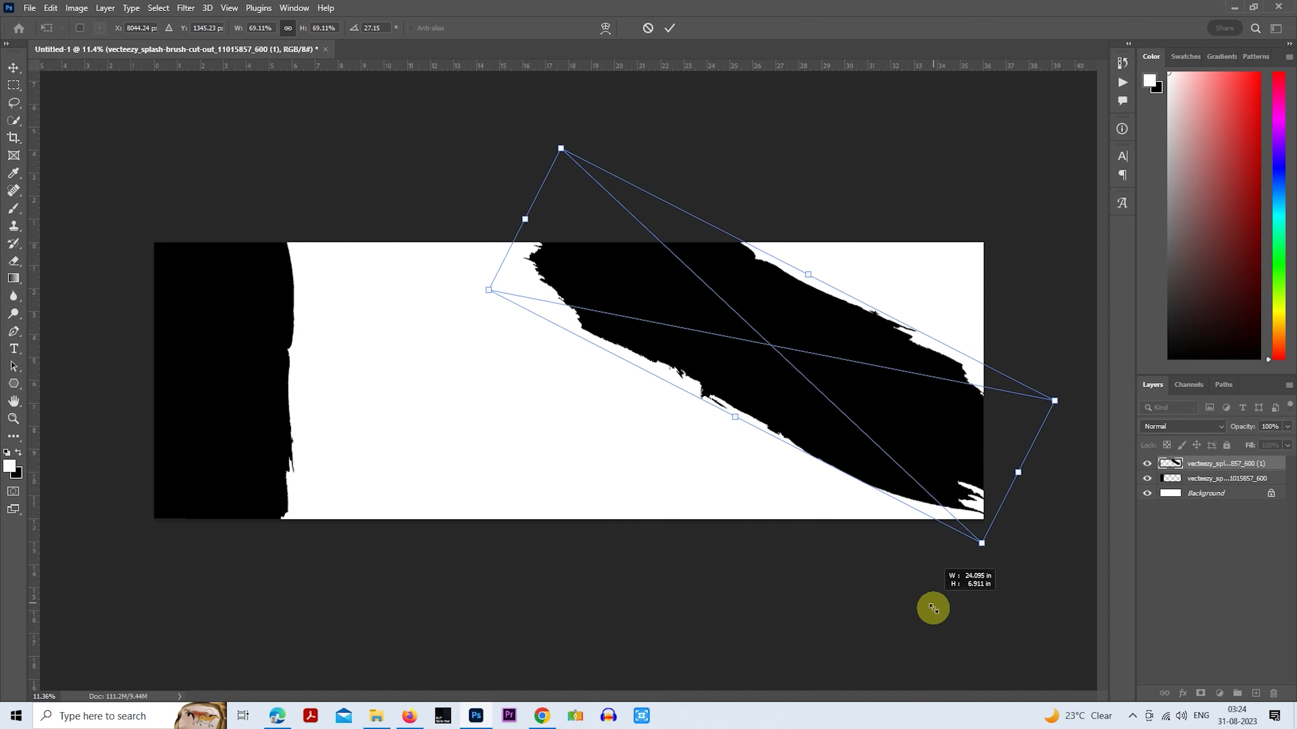
drag(1002, 266, 1033, 353)
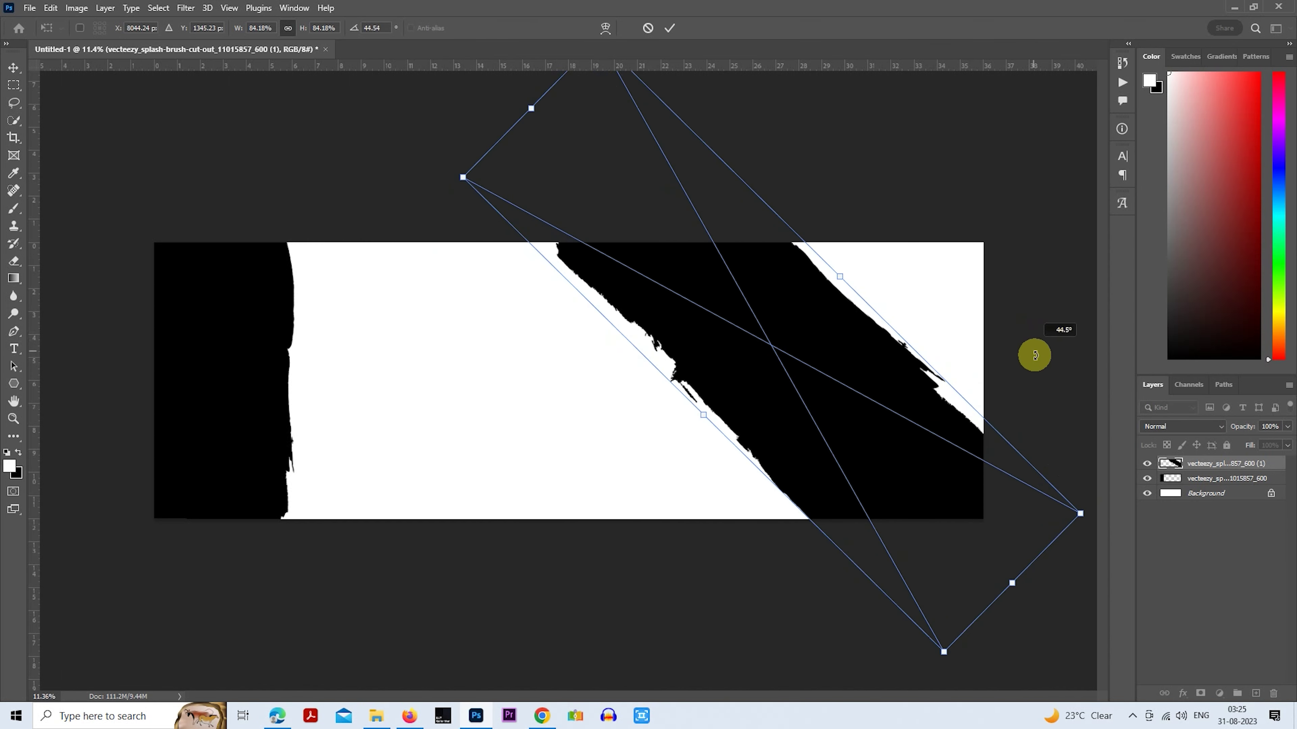
drag(886, 353, 954, 343)
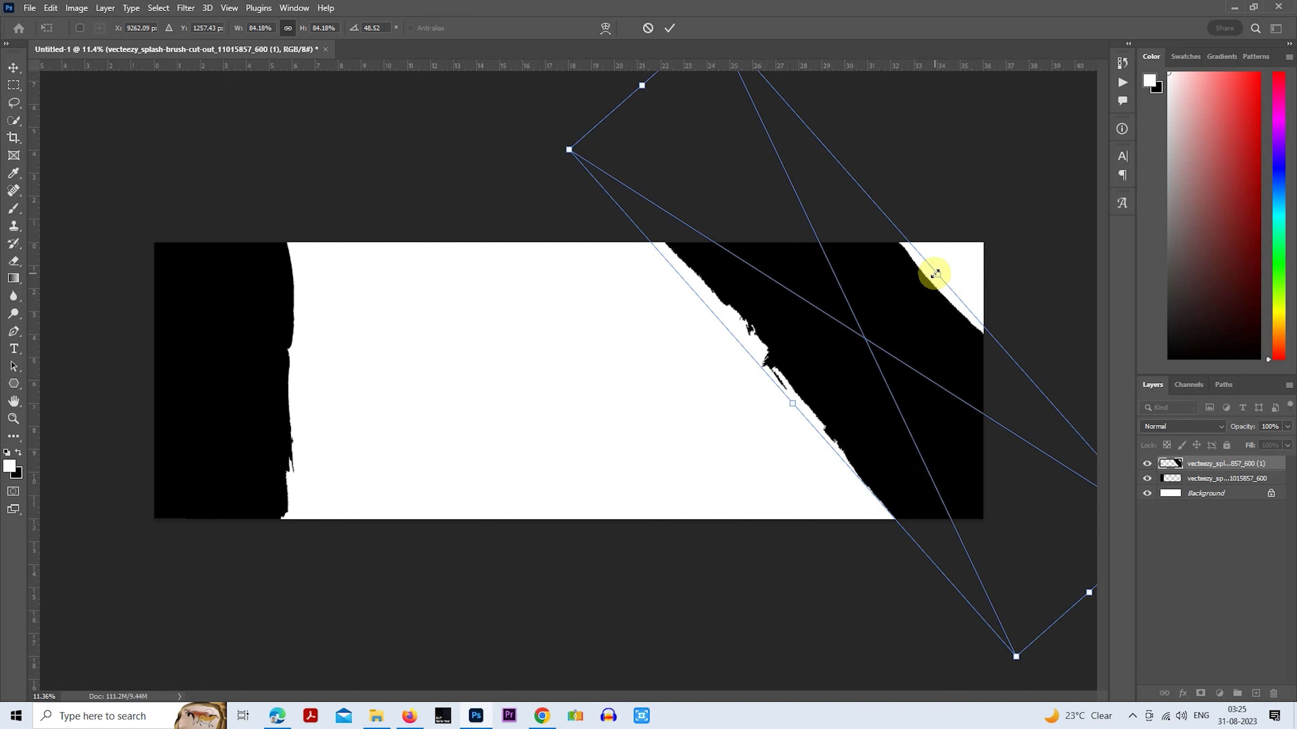
drag(935, 274, 962, 257)
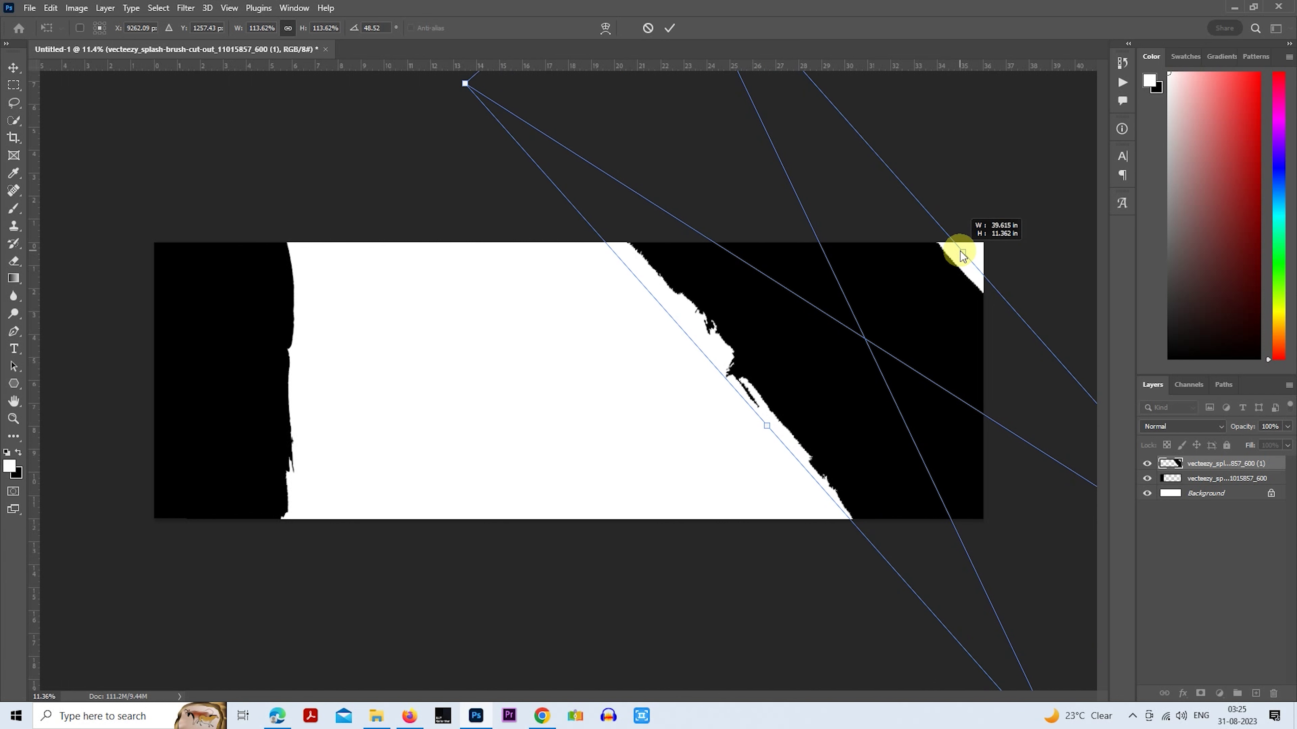
drag(940, 305, 939, 302)
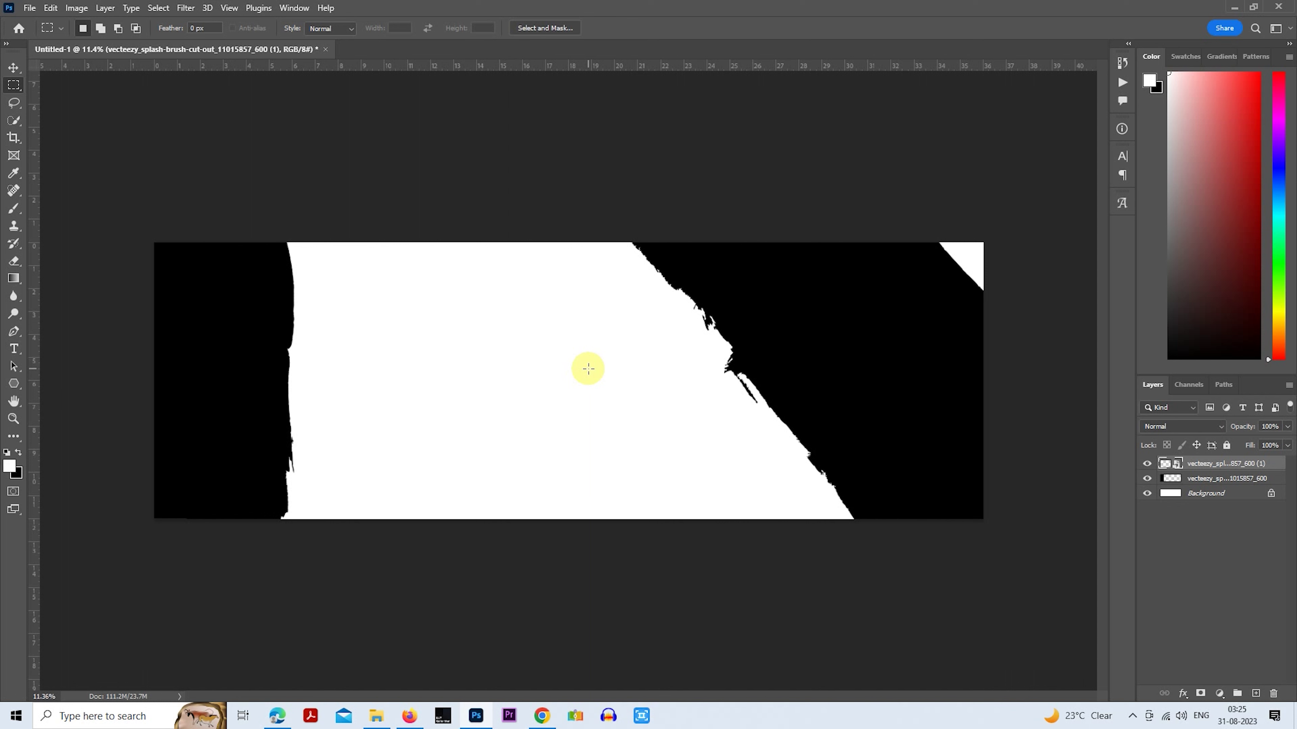
Place the three-stroke ink brush PNG, enlarged to 214.81% and shifted left.
click(377, 716)
drag(218, 174, 470, 695)
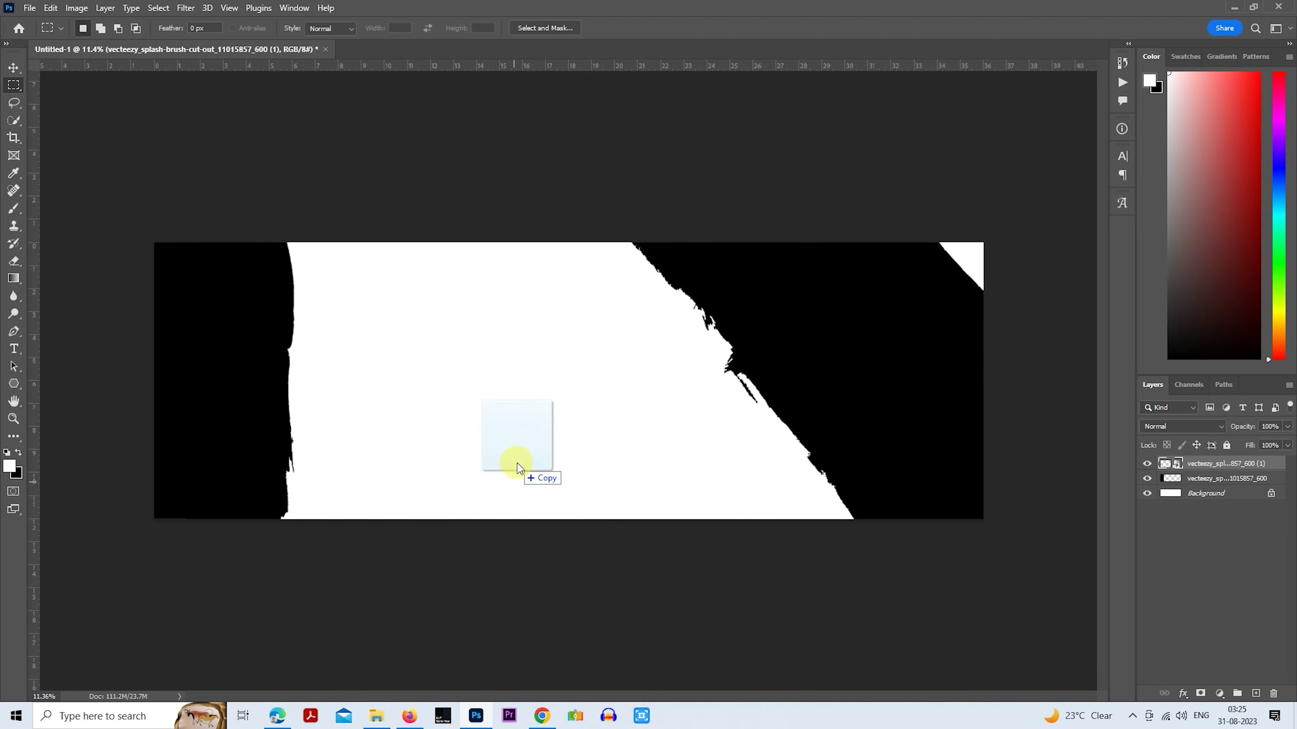
drag(470, 694, 533, 426)
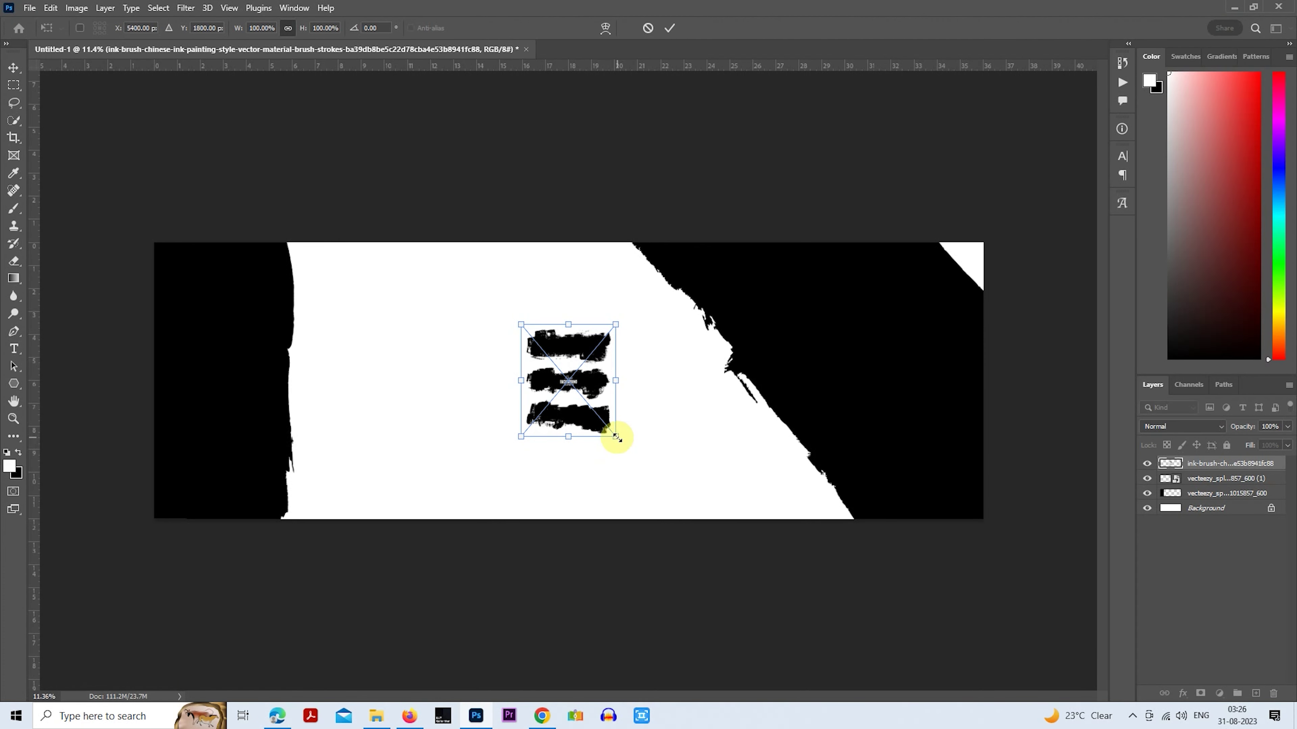
drag(615, 437, 670, 500)
drag(645, 407, 544, 411)
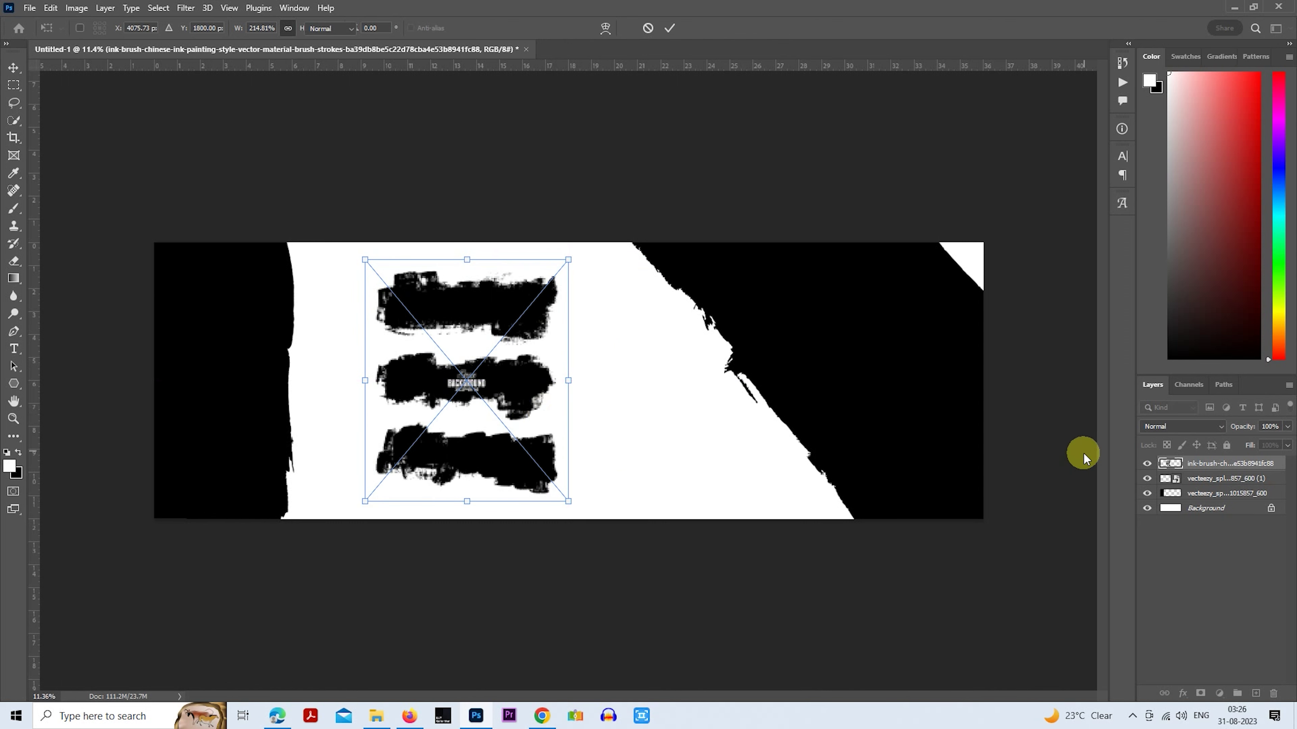
key(Return)
Hide the diagonal splash and left splash band layers.
click(1147, 478)
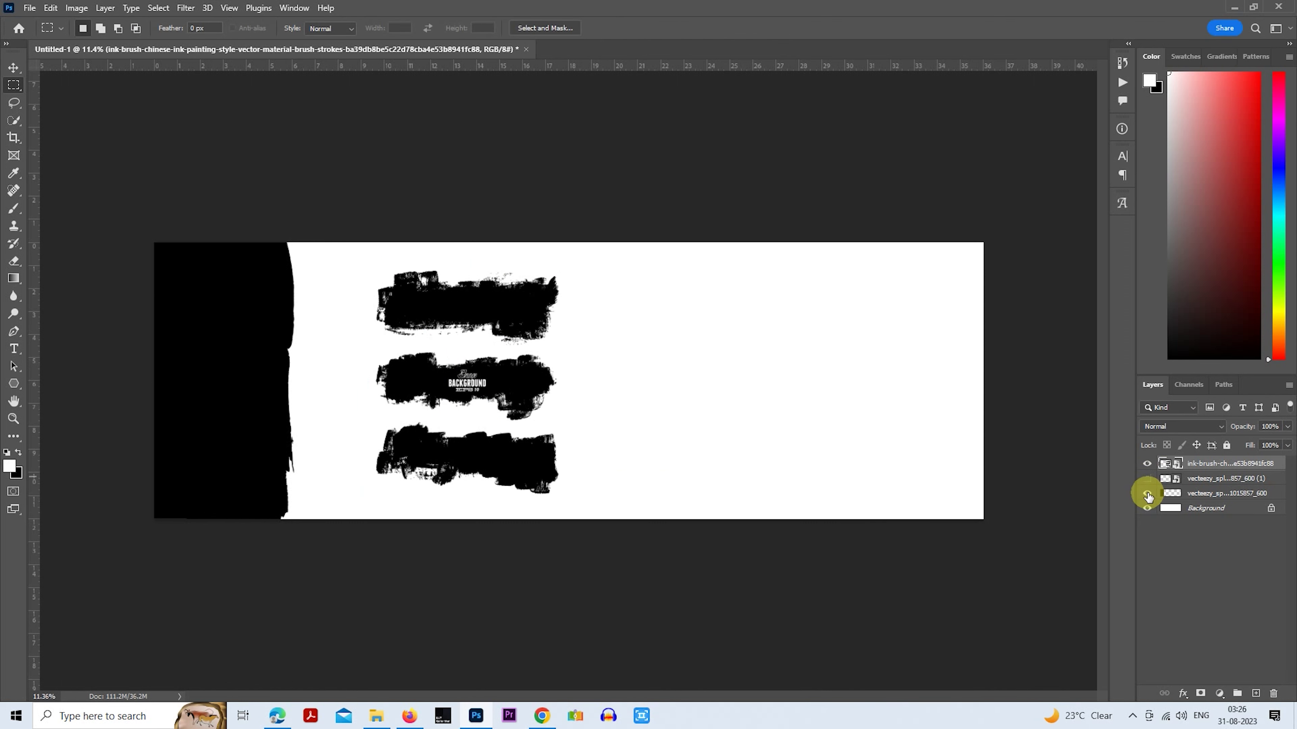
click(1147, 493)
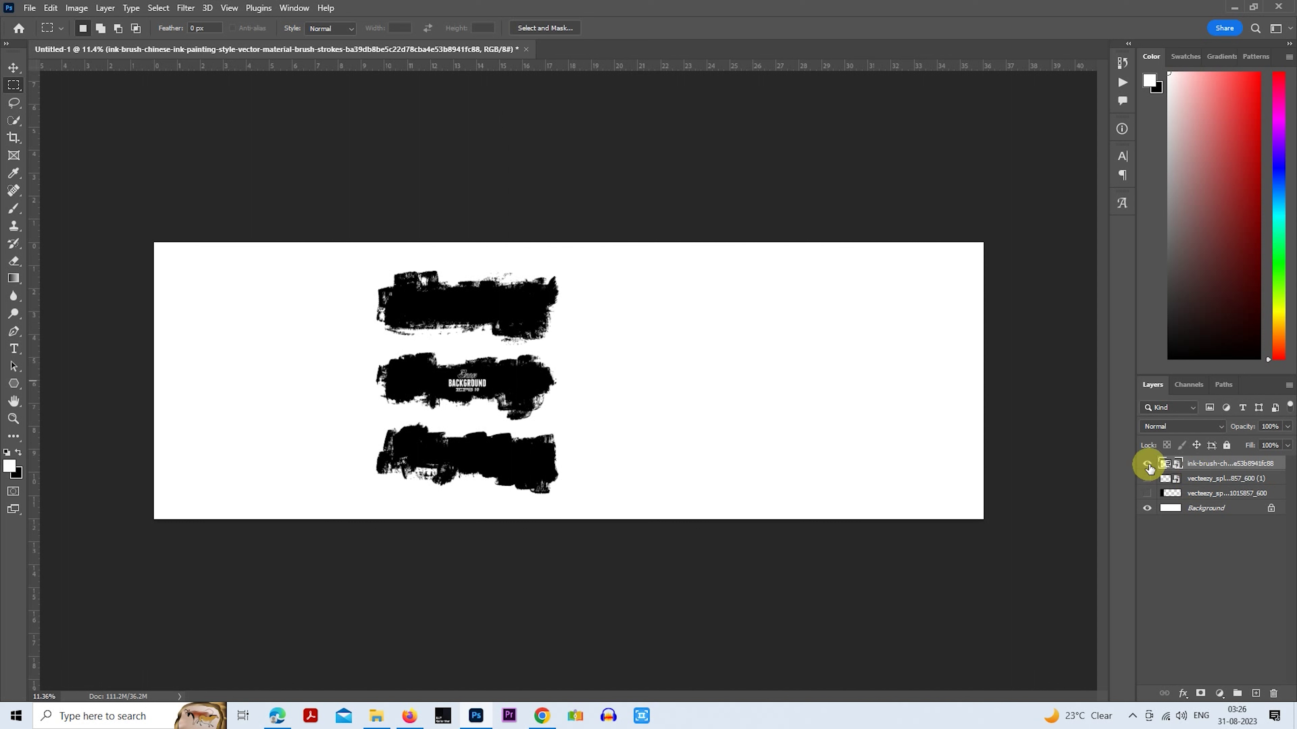
click(1148, 464)
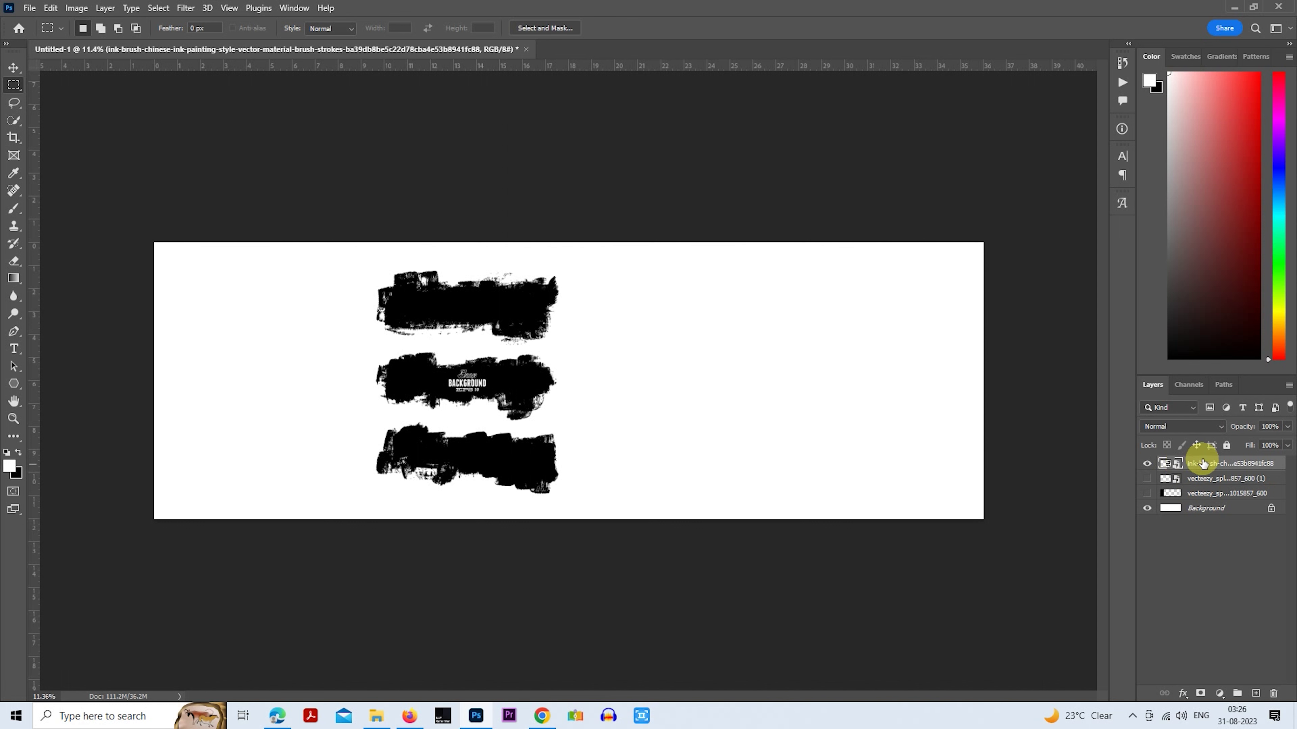
Rasterize the ink-brush layer and copy its middle stroke onto new Layer 1 with Ctrl+J.
right_click(1184, 464)
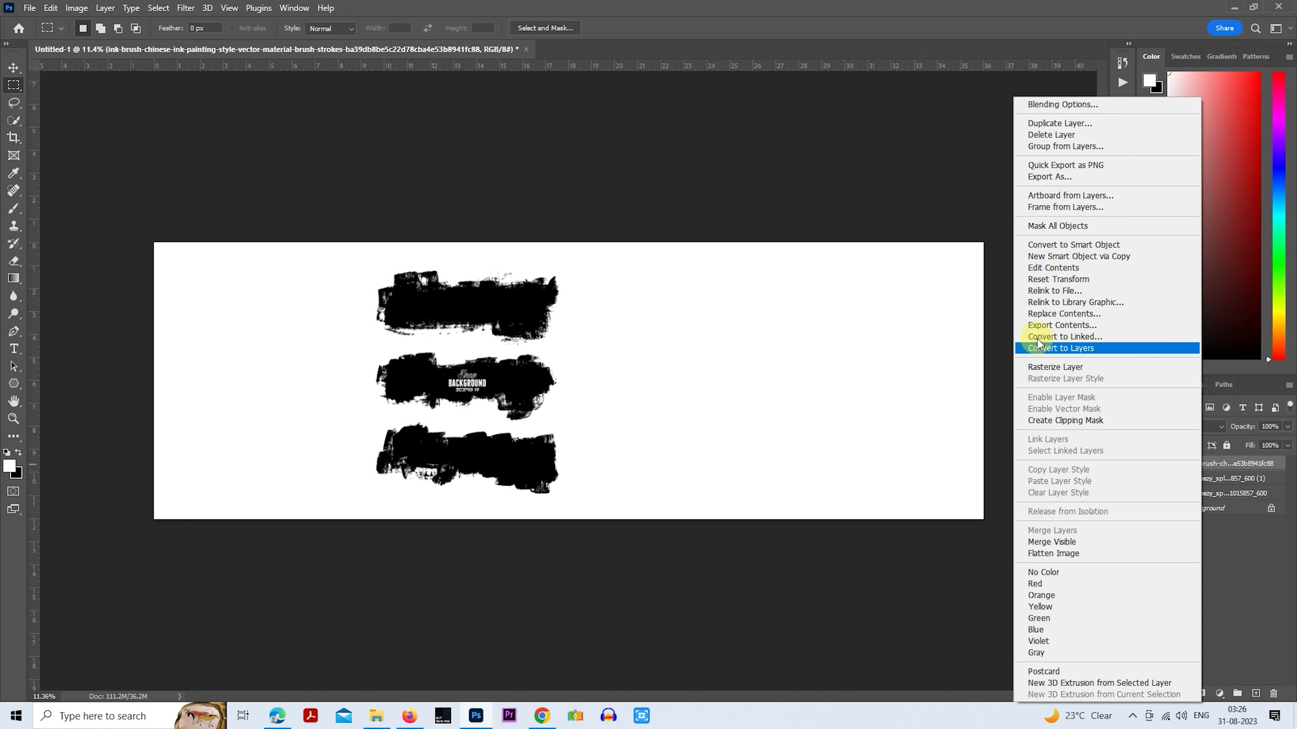
click(1060, 368)
drag(338, 352, 519, 391)
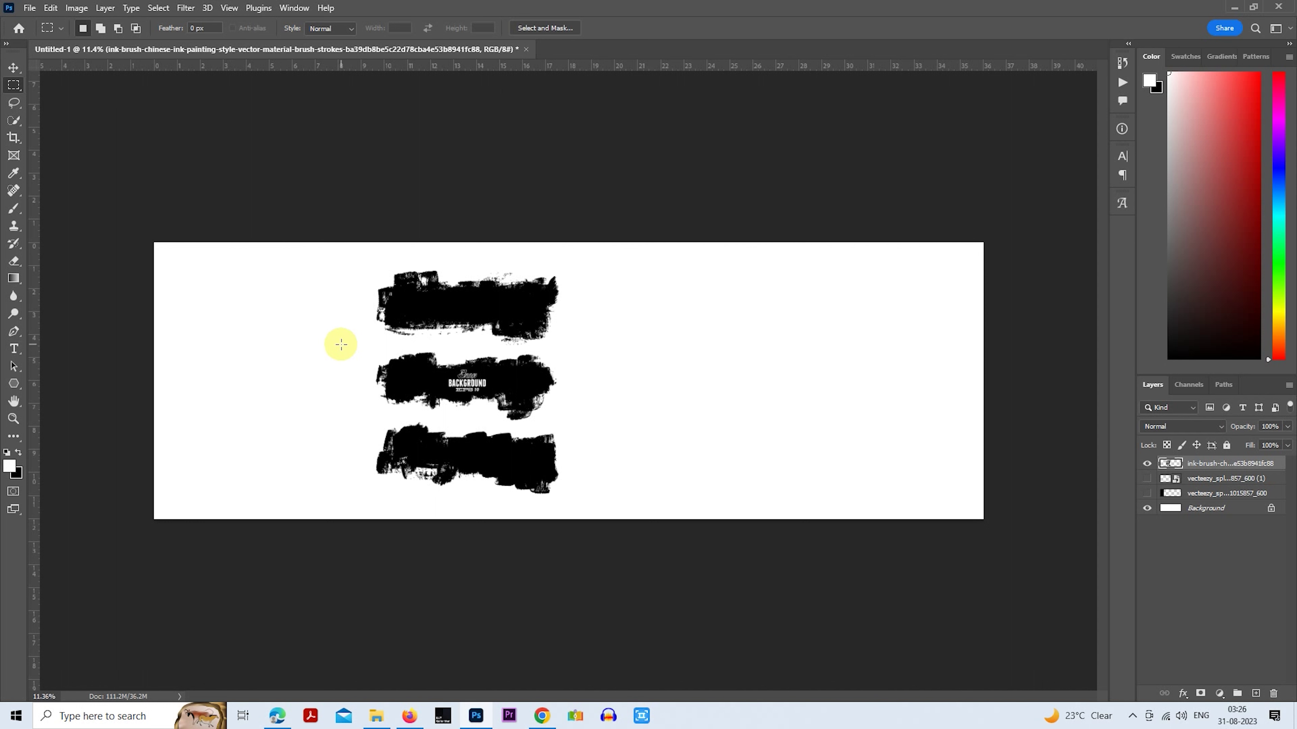
drag(341, 344, 595, 422)
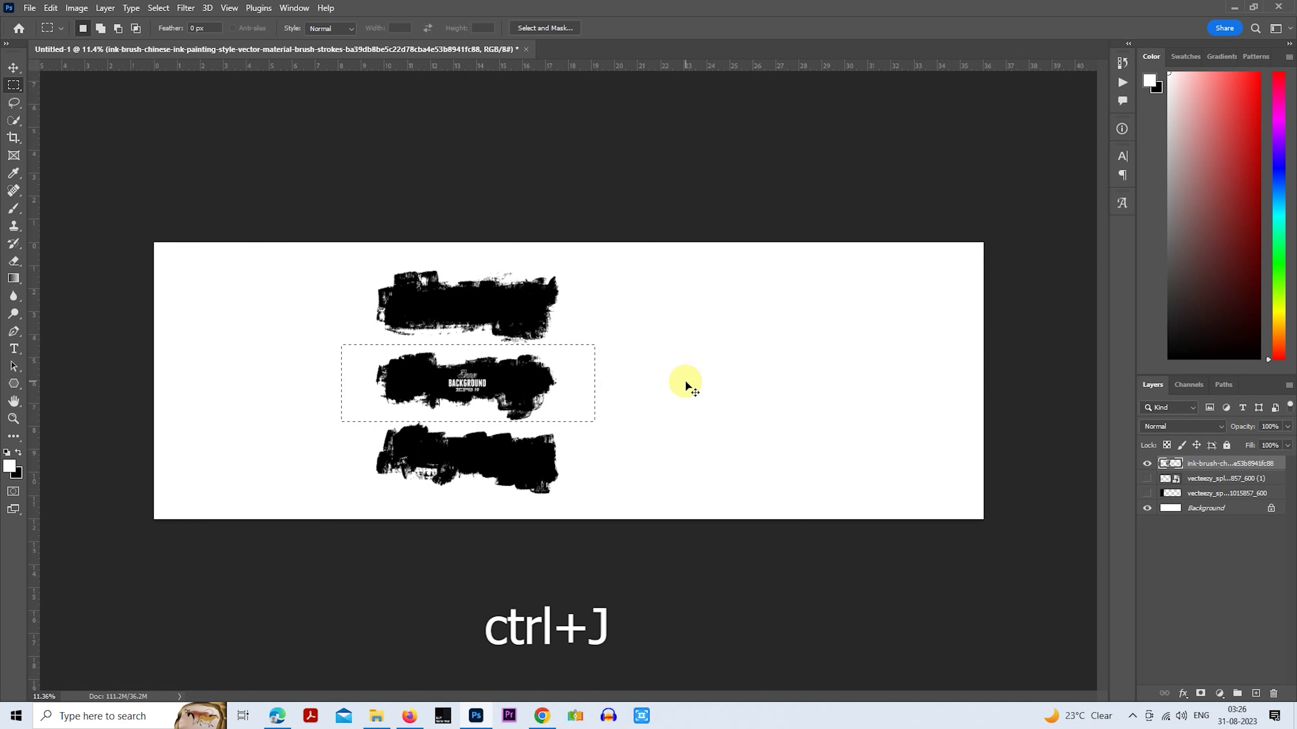
key(ctrl+j)
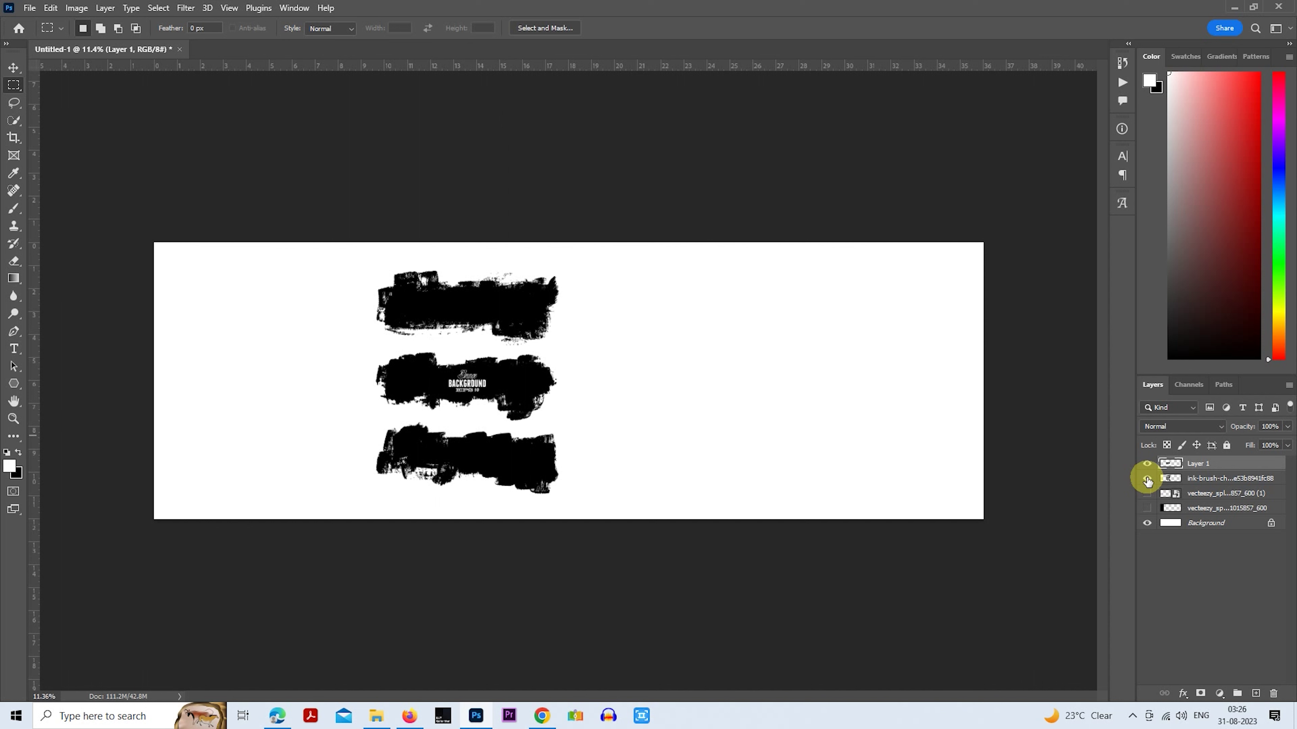
Hide the original strokes layer and enlarge the copied stroke to about 243.73%.
click(1147, 481)
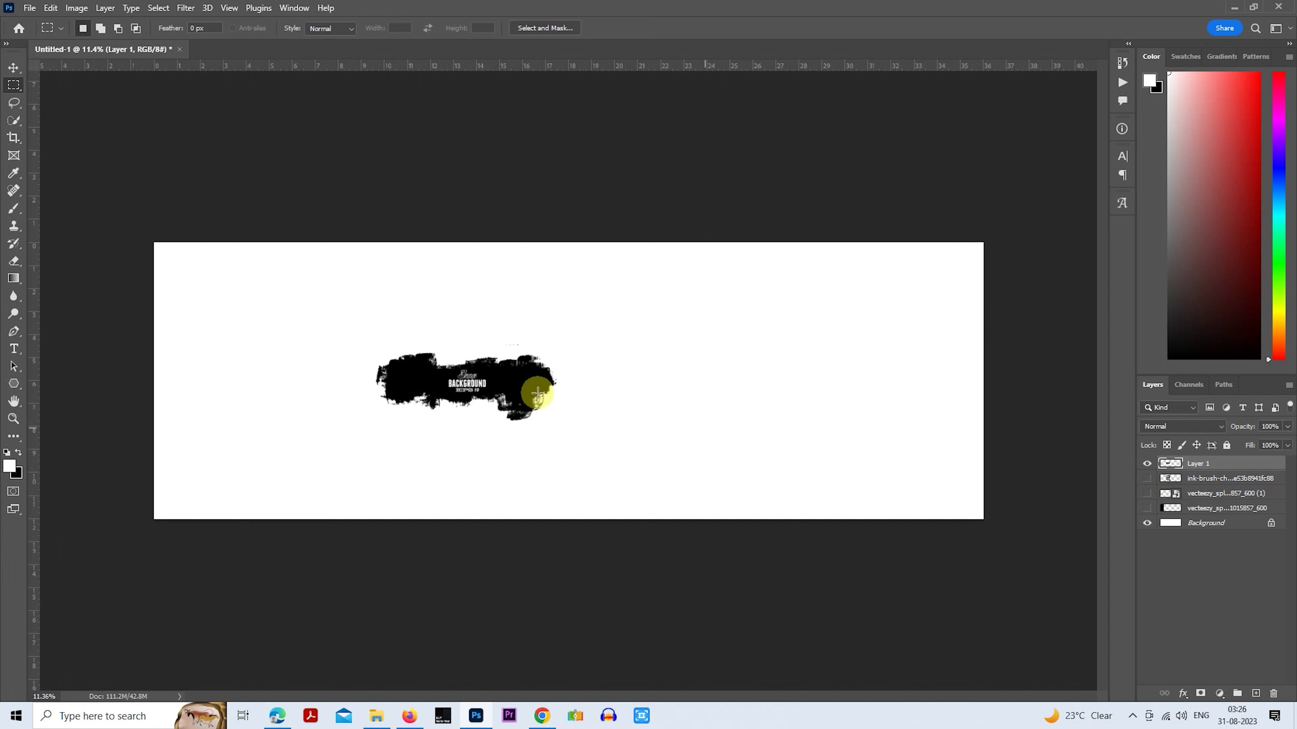
right_click(448, 320)
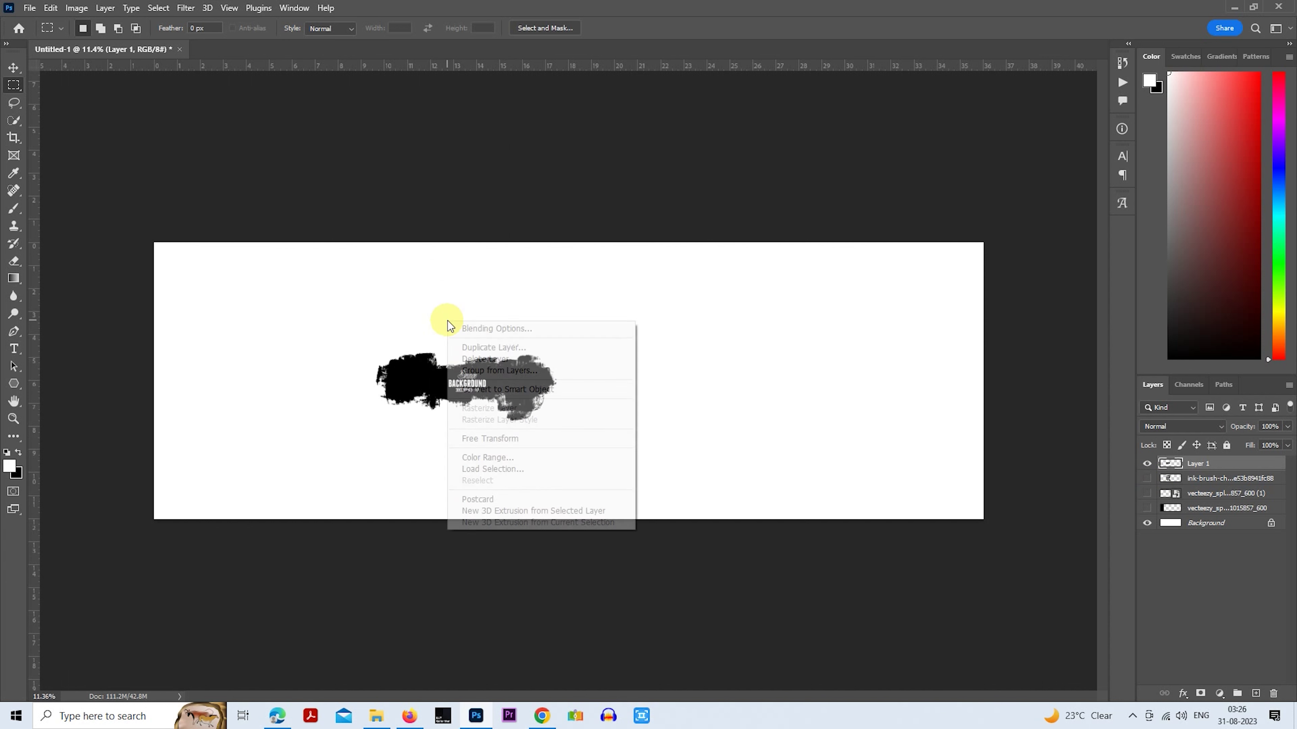
click(502, 440)
drag(554, 420, 689, 476)
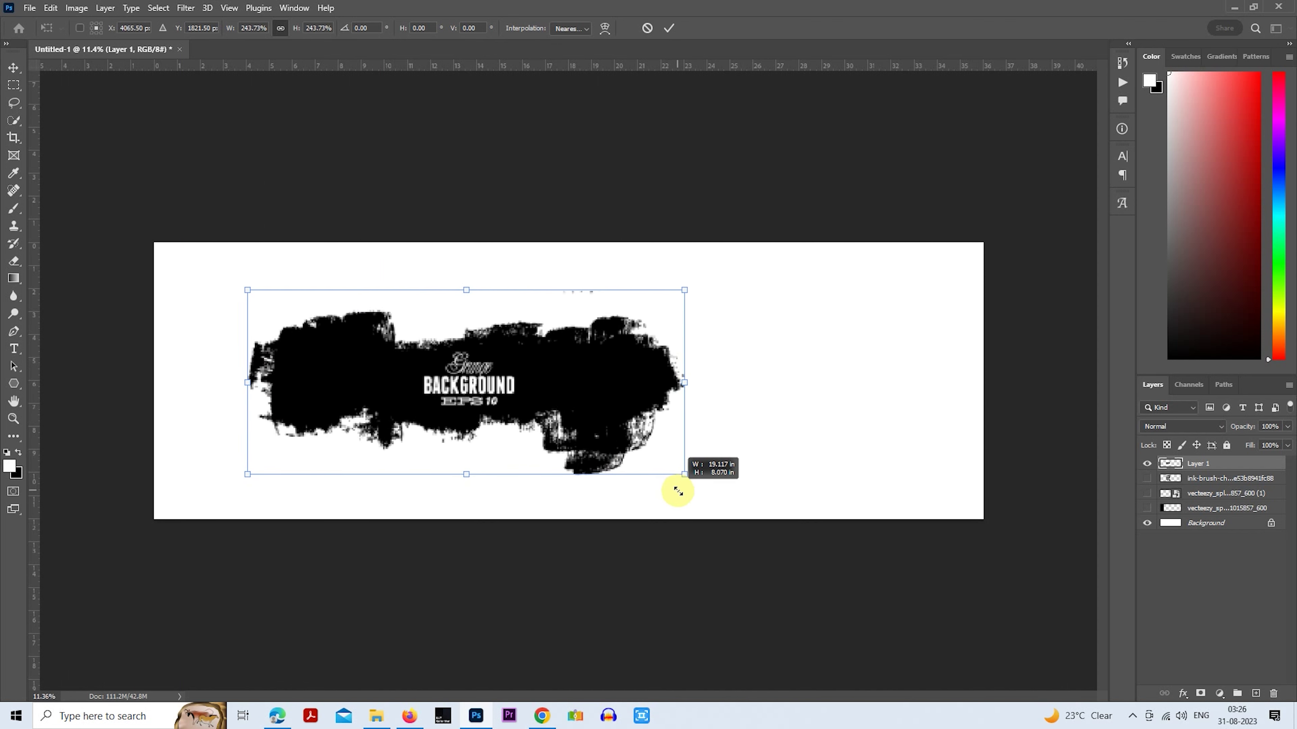
key(Return)
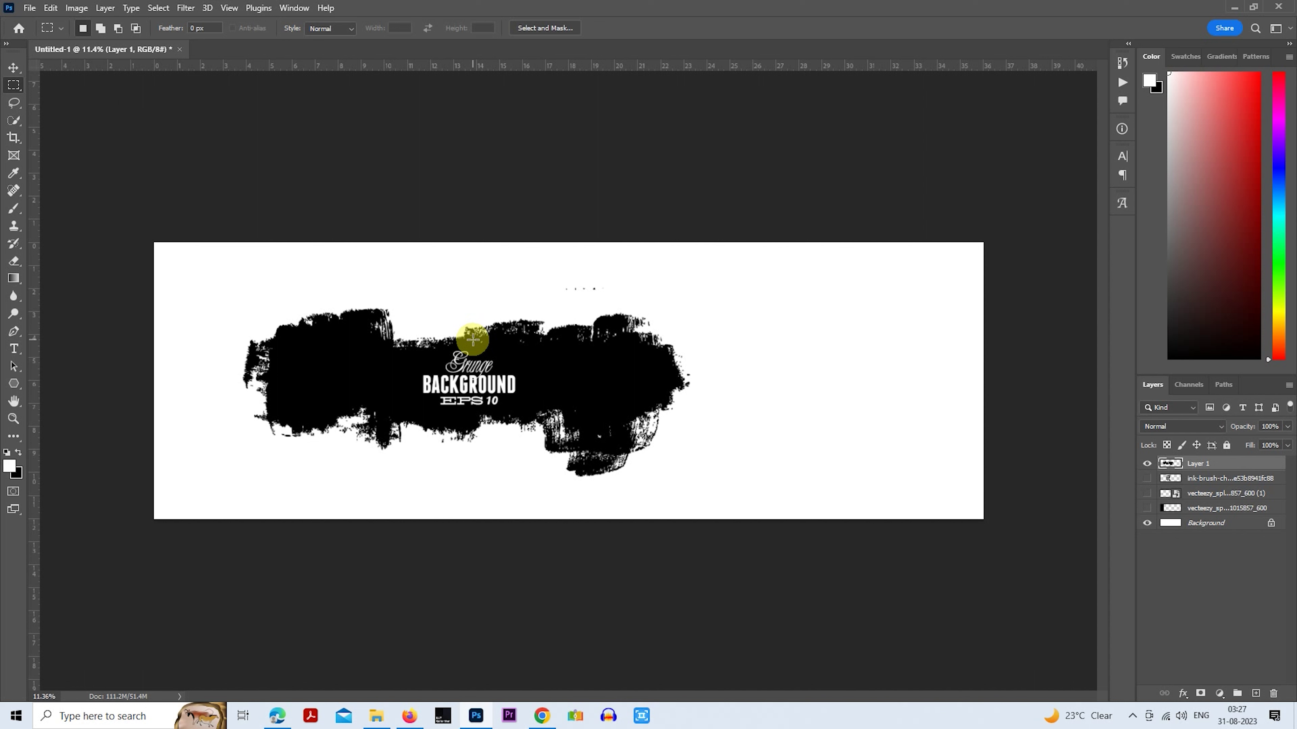
key(ctrl+u)
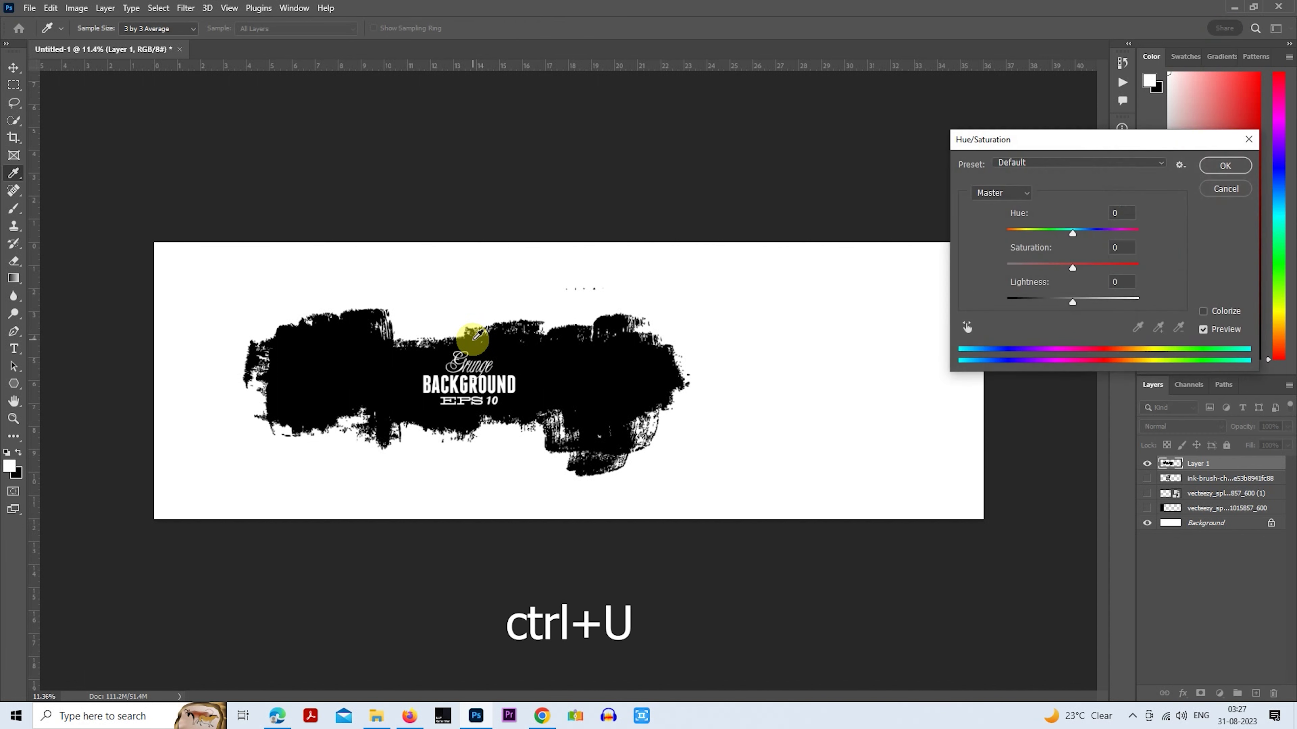
Set Hue/Saturation Lightness to -100 so the stroke turns solid black.
drag(1106, 139, 803, 136)
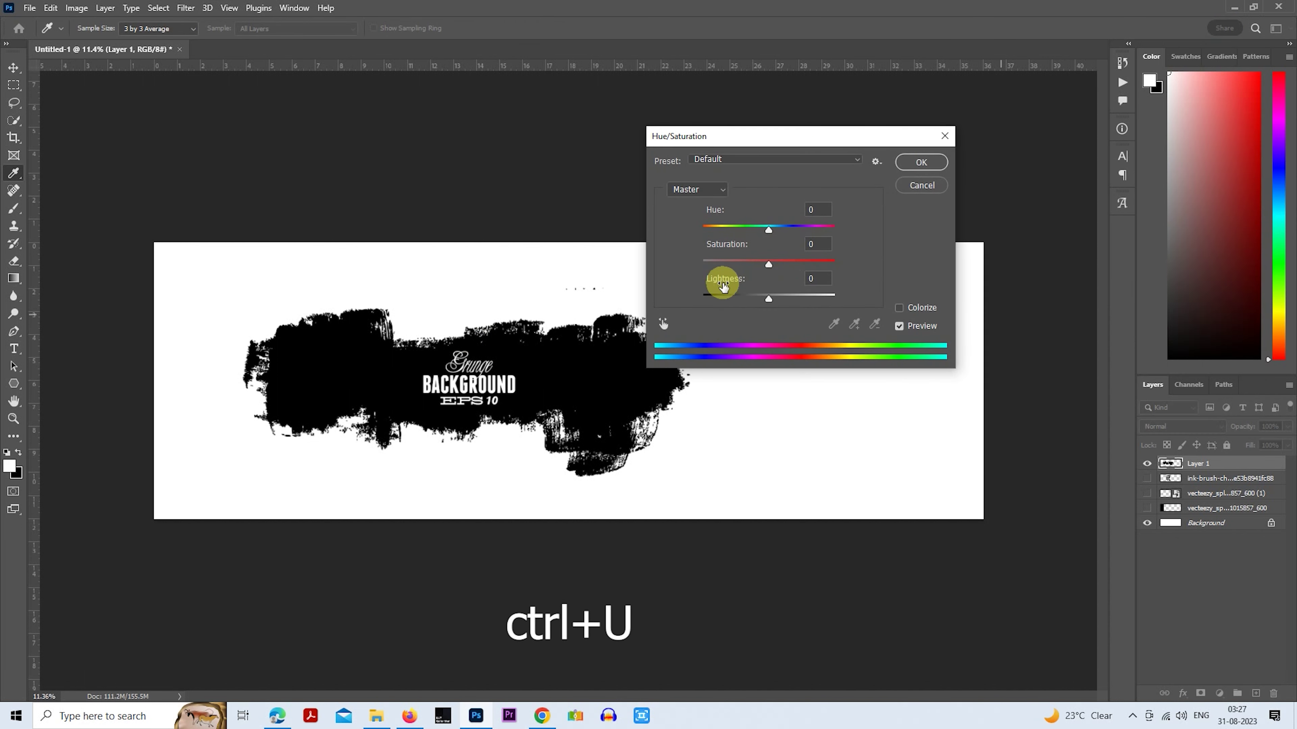
drag(768, 299, 645, 309)
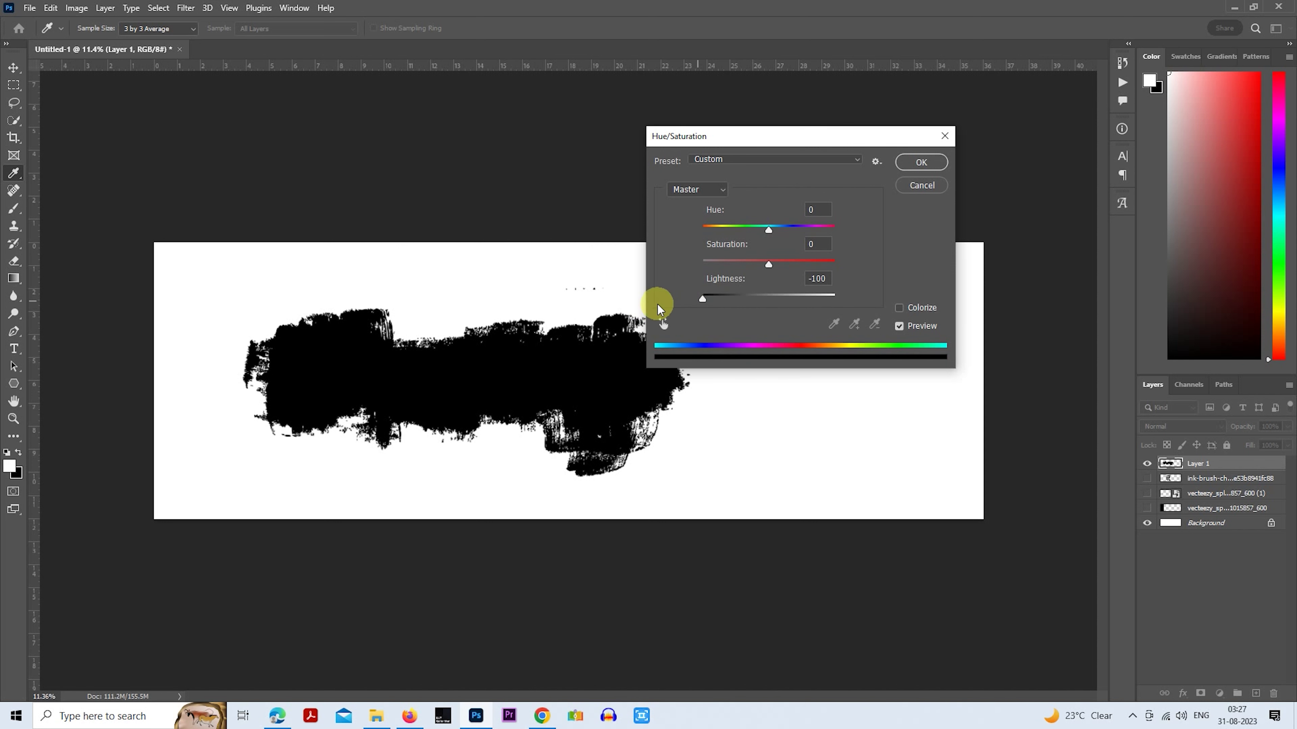
click(919, 162)
key(m)
Nudge the black stroke slightly right and start a Free Transform on it.
drag(577, 389, 591, 386)
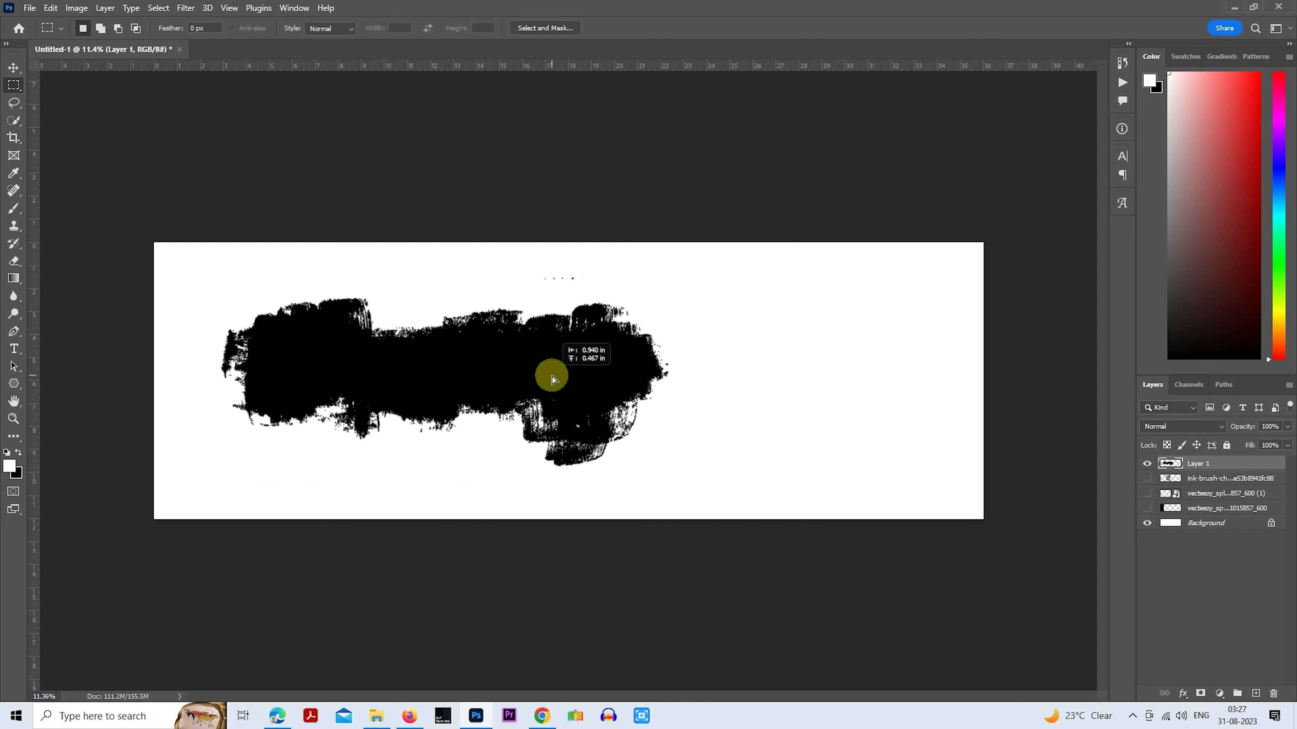
right_click(440, 317)
click(493, 431)
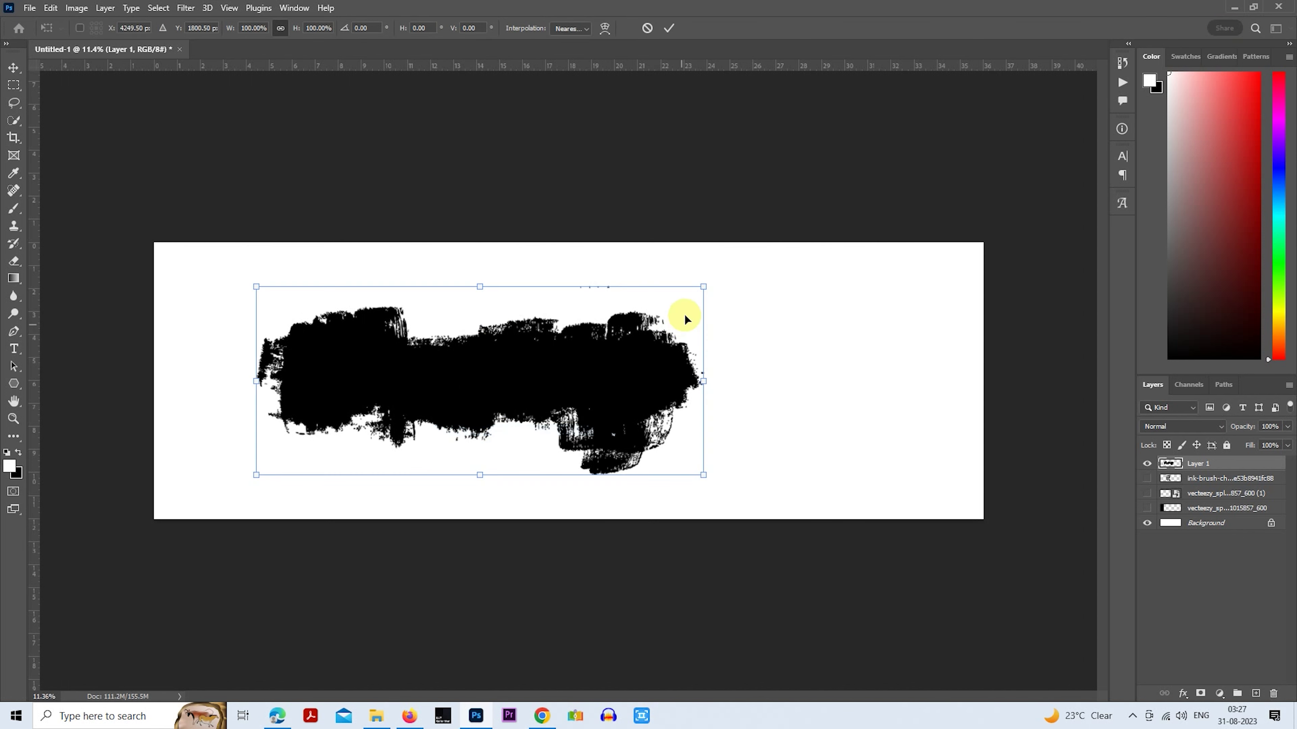
Rotate the black stroke 90° clockwise and scale it to about 82% as a vertical band near the left edge.
right_click(453, 359)
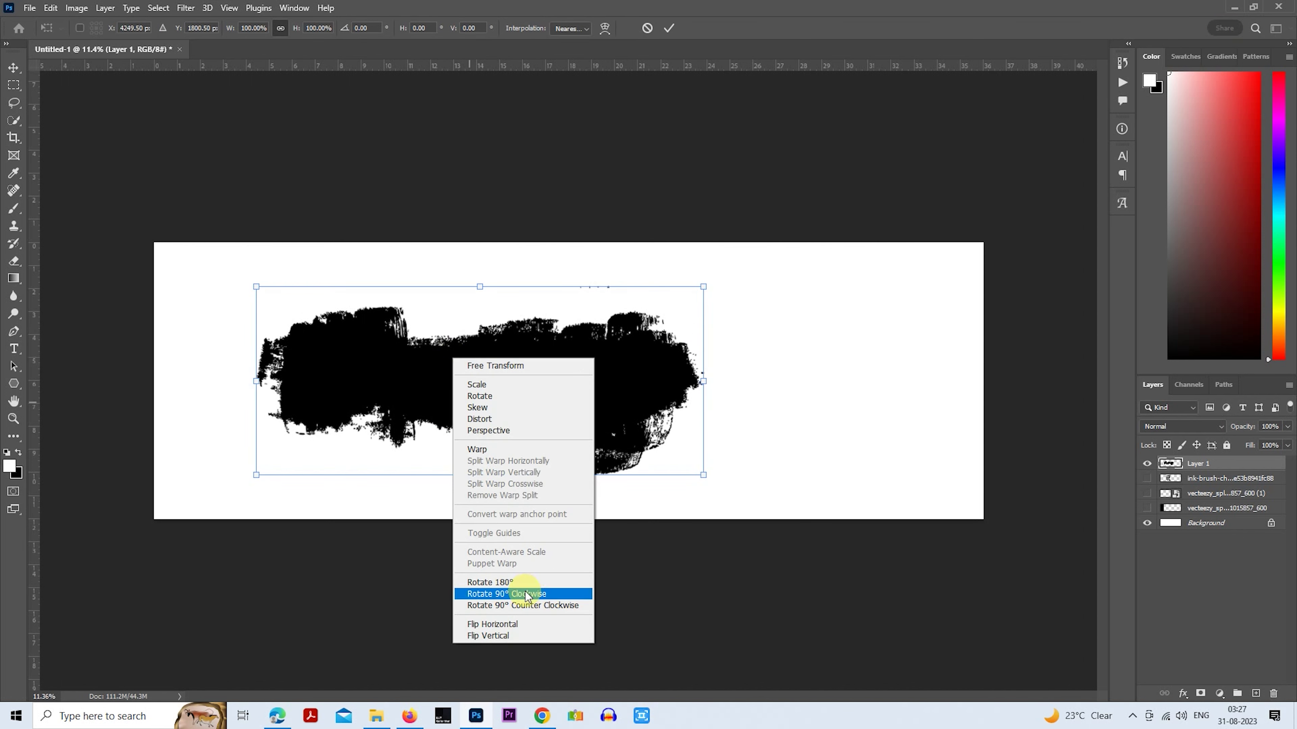
click(506, 595)
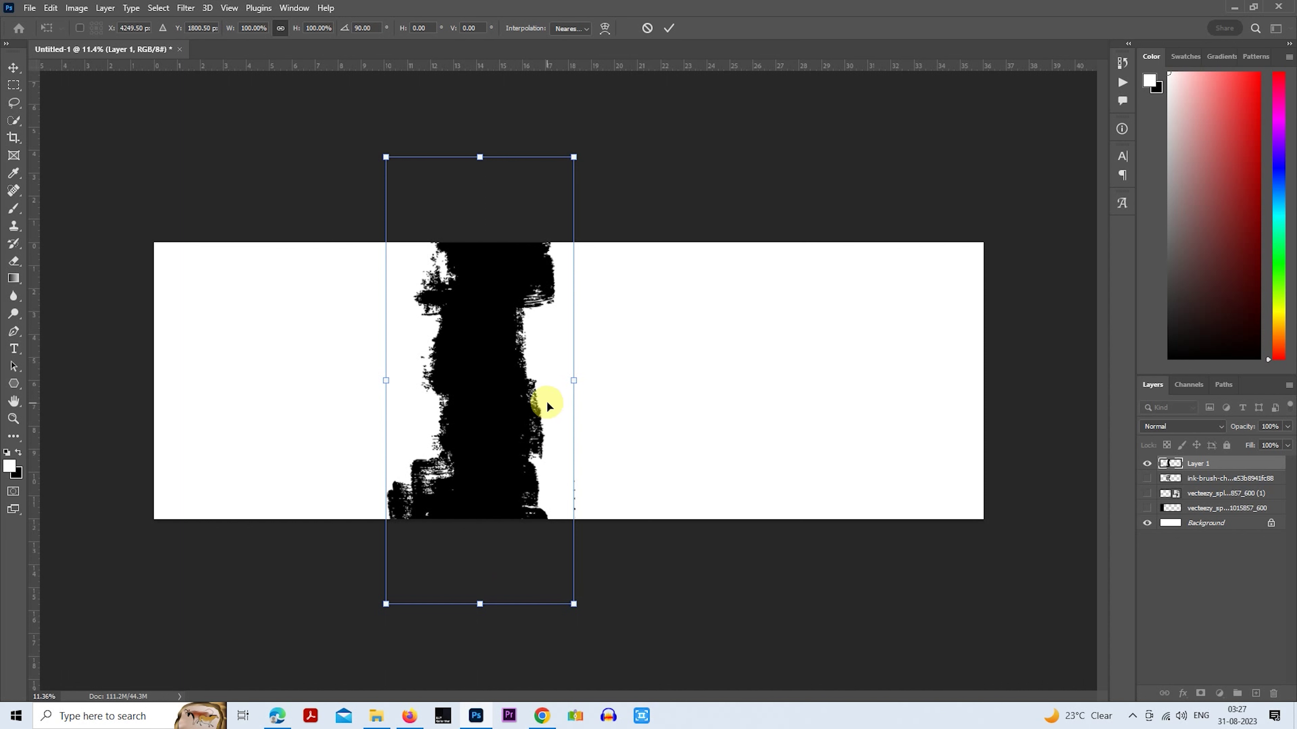
drag(483, 373, 290, 367)
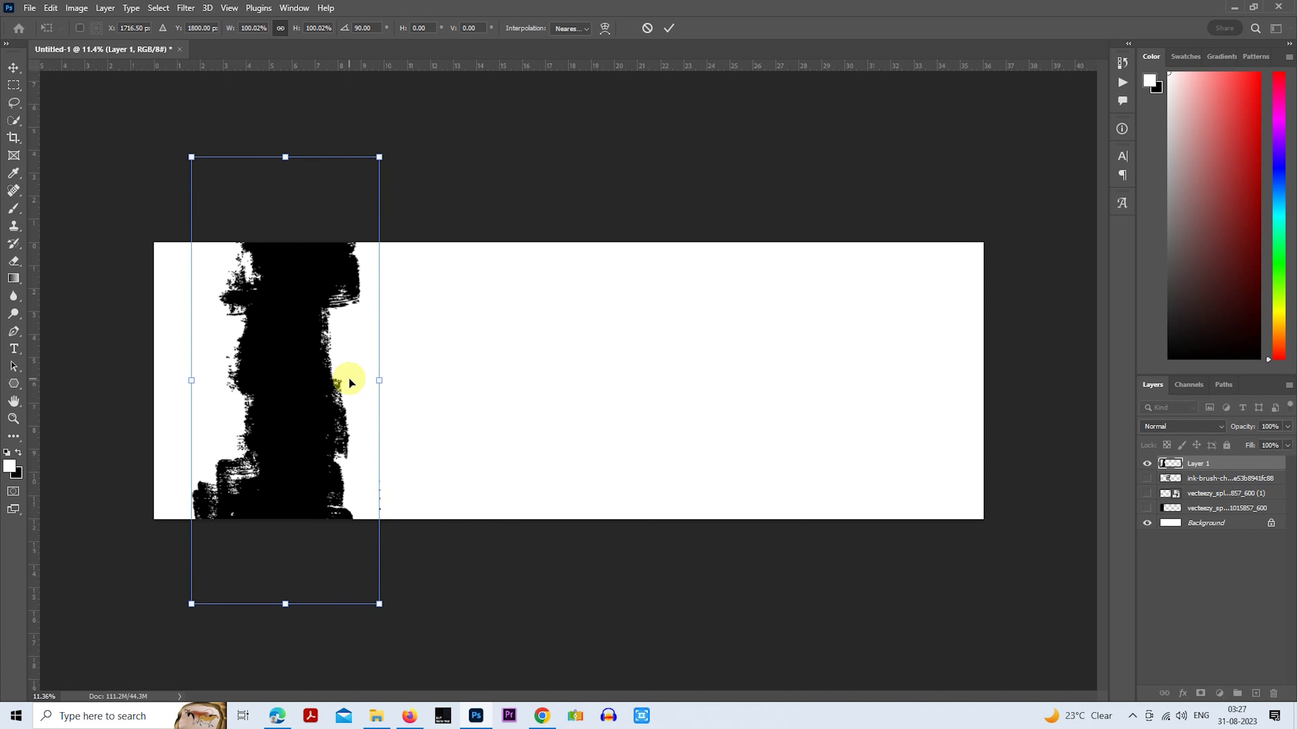
drag(379, 380, 606, 380)
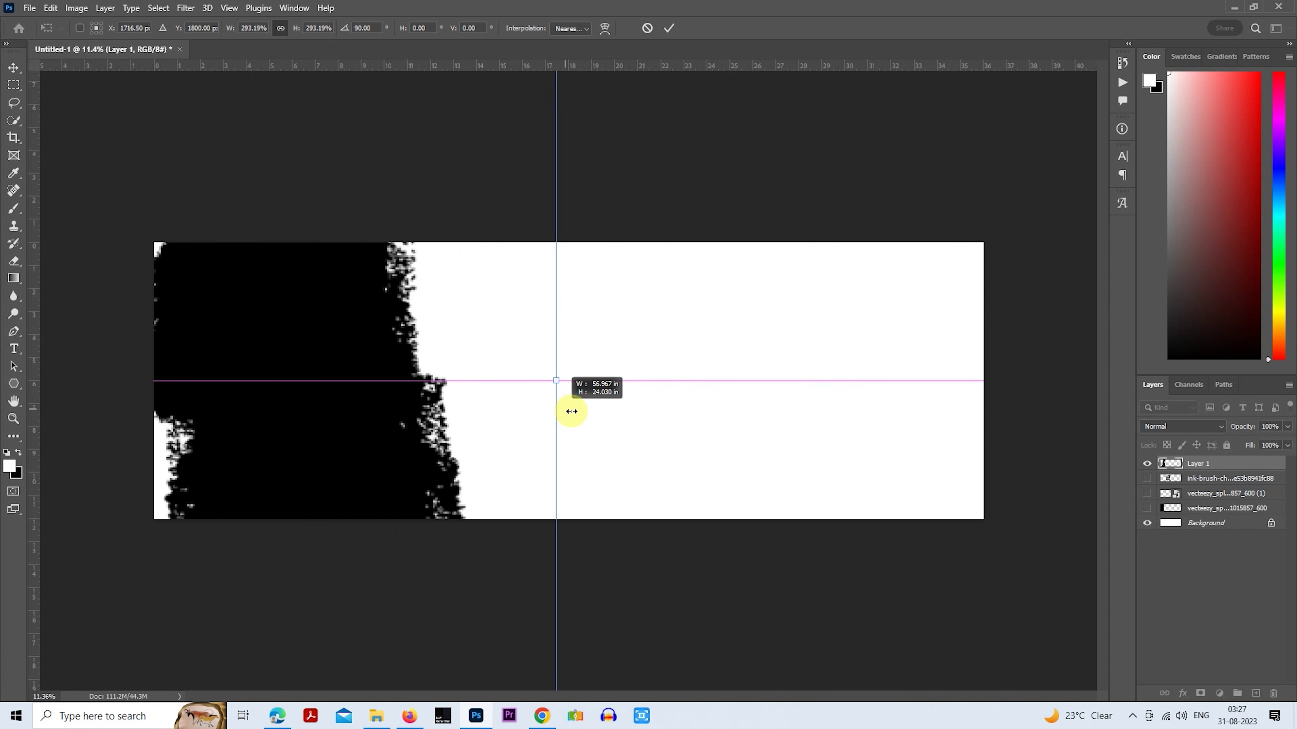
drag(507, 377, 434, 366)
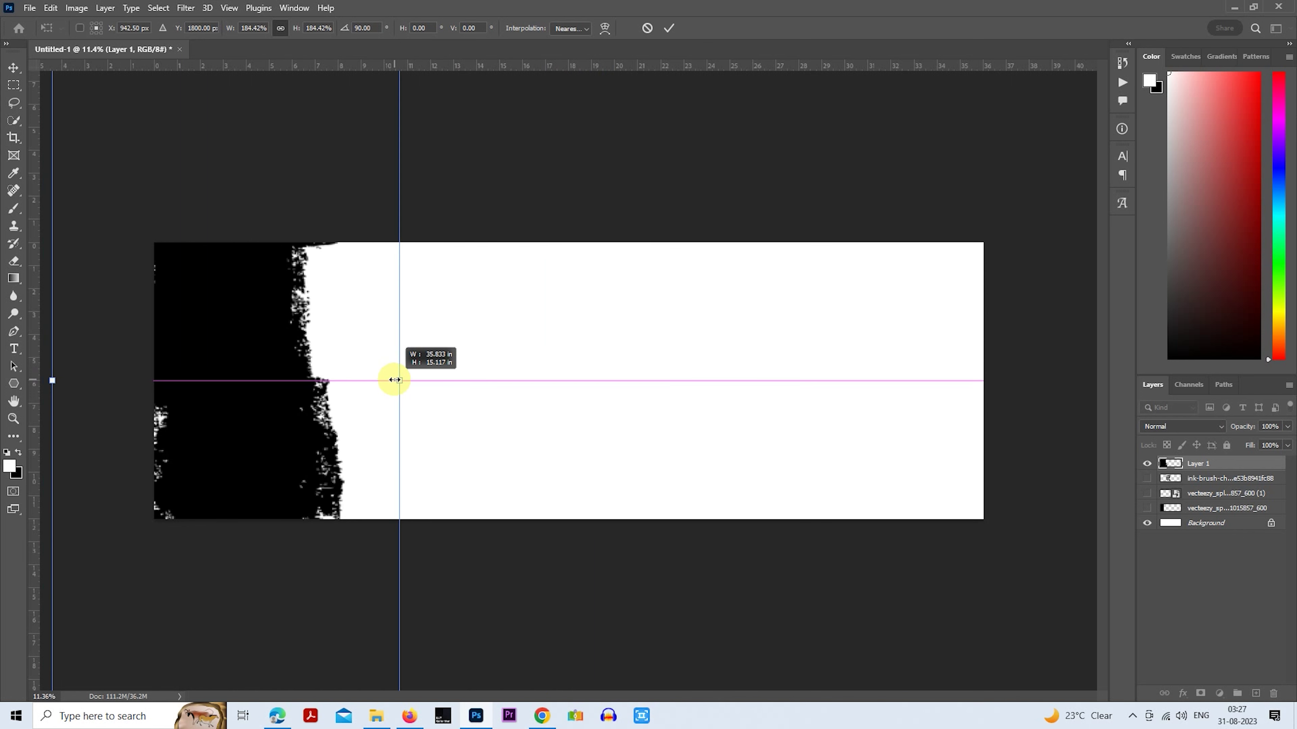
drag(542, 380, 392, 380)
drag(304, 356, 403, 367)
mouse_move(487, 397)
mouse_down()
mouse_move(393, 402)
mouse_move(370, 376)
mouse_up()
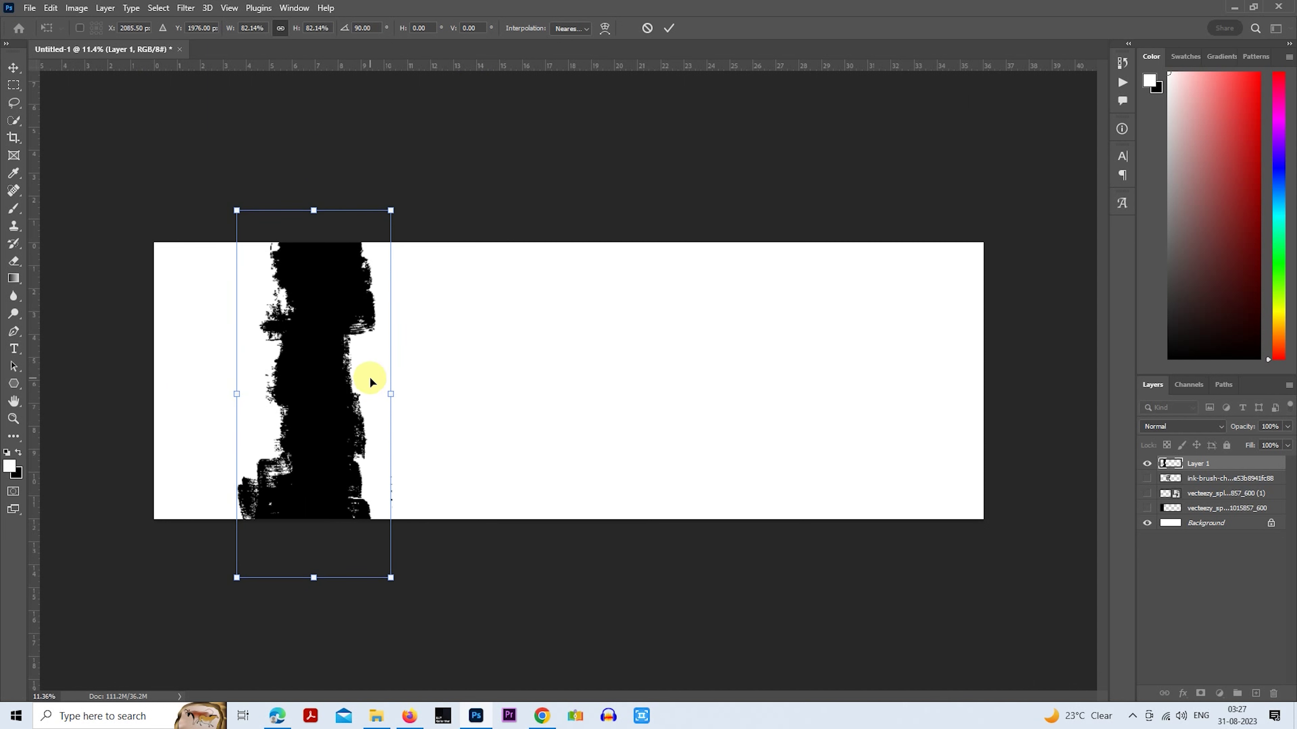
key(Return)
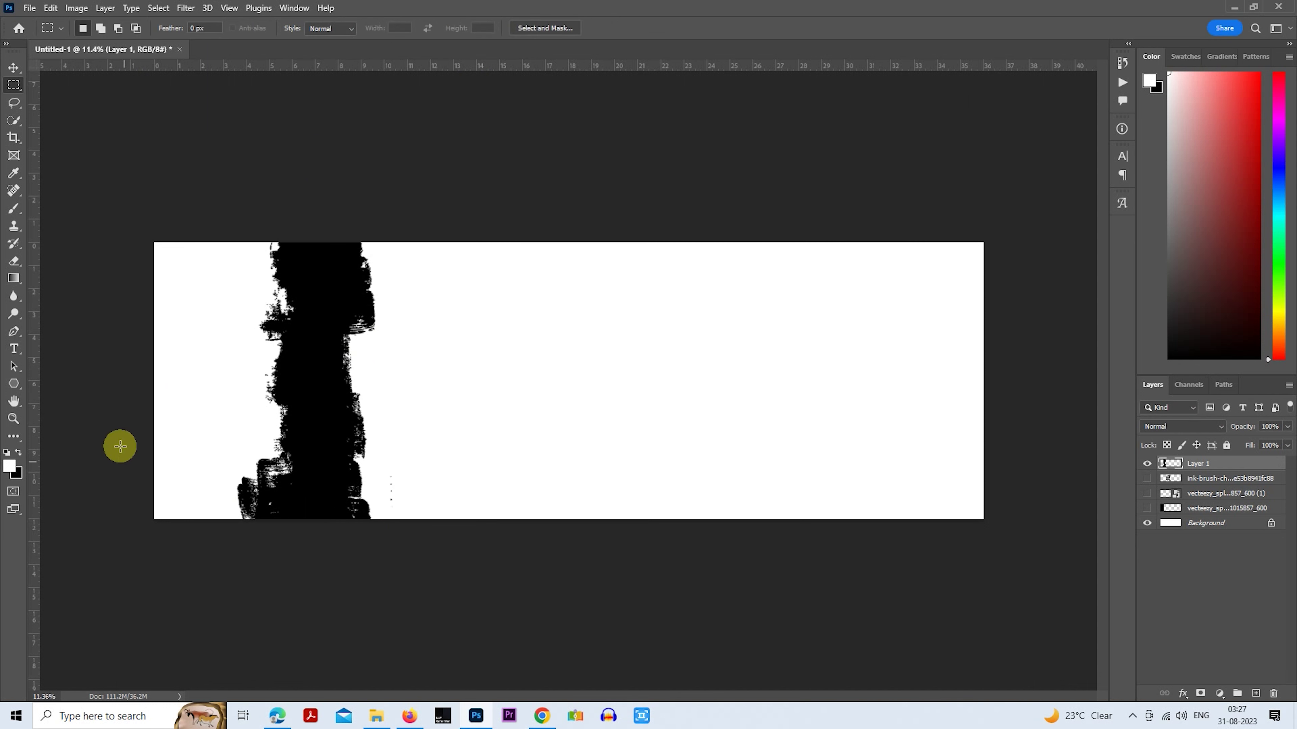
Fill the banner's left strip black, from the left edge to the rough stroke.
click(12, 84)
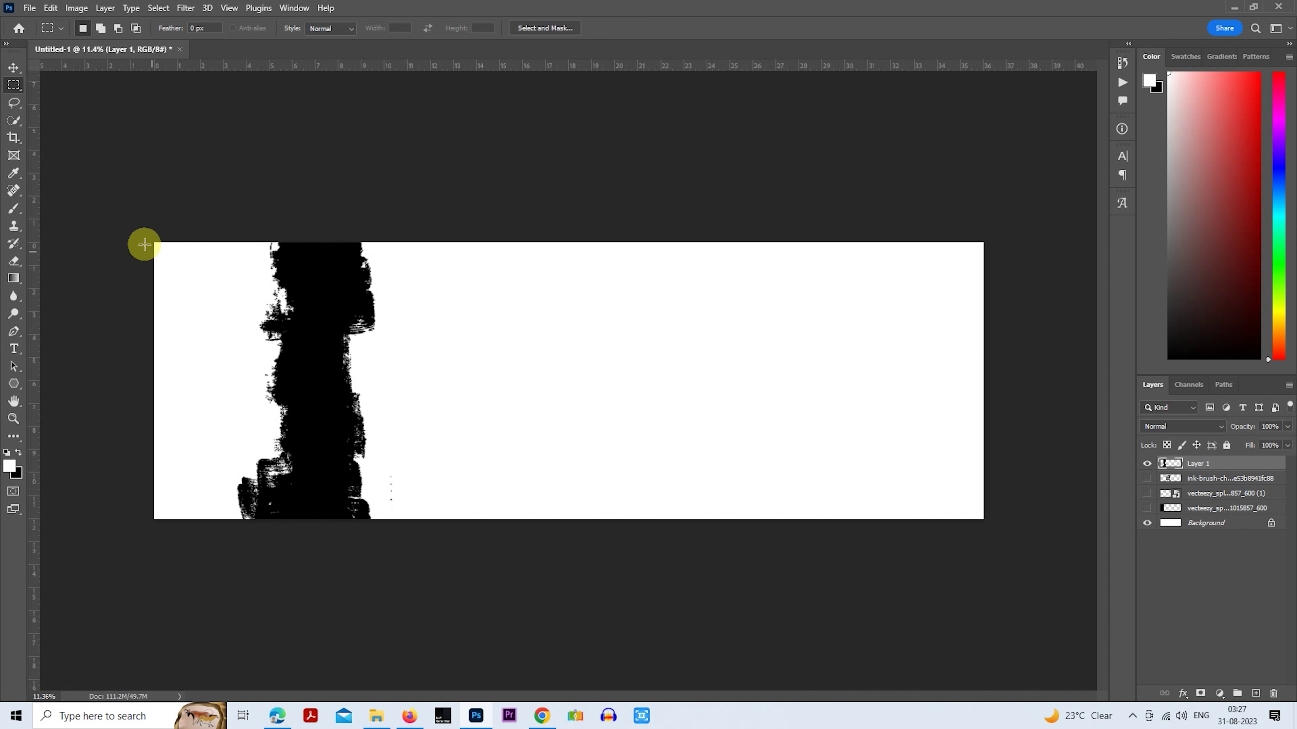
mouse_move(154, 243)
mouse_down()
mouse_move(174, 317)
mouse_move(317, 524)
mouse_up()
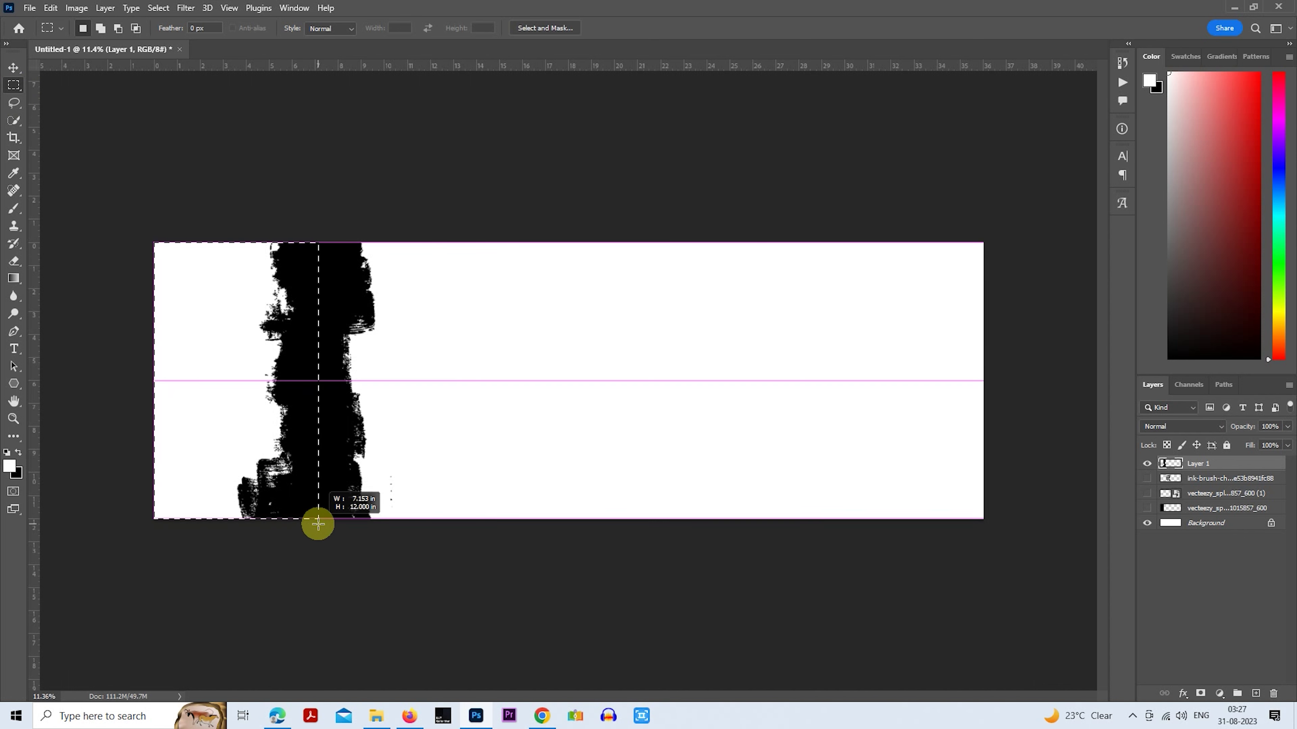
drag(317, 523, 319, 521)
key(ctrl+BackSpace)
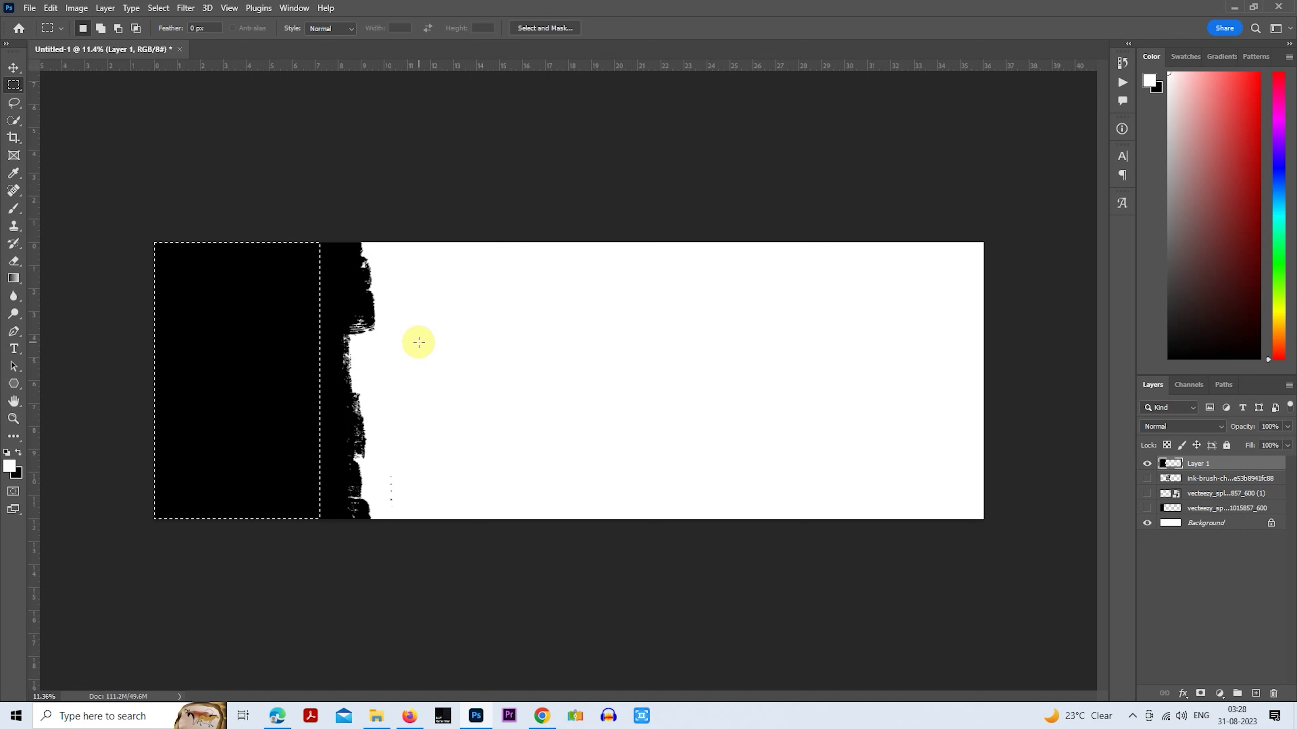
key(ctrl+d)
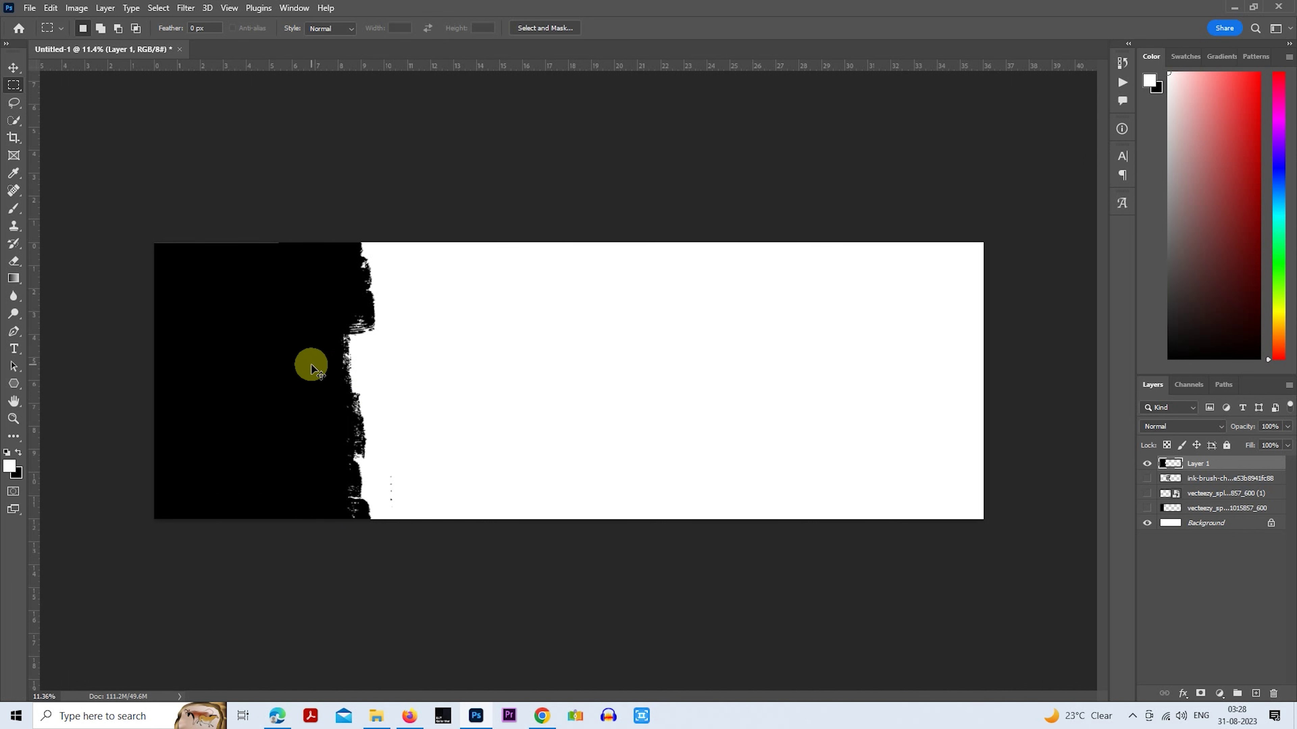
Copy the black left area and its rough edge onto a new Layer 2.
drag(311, 364, 493, 367)
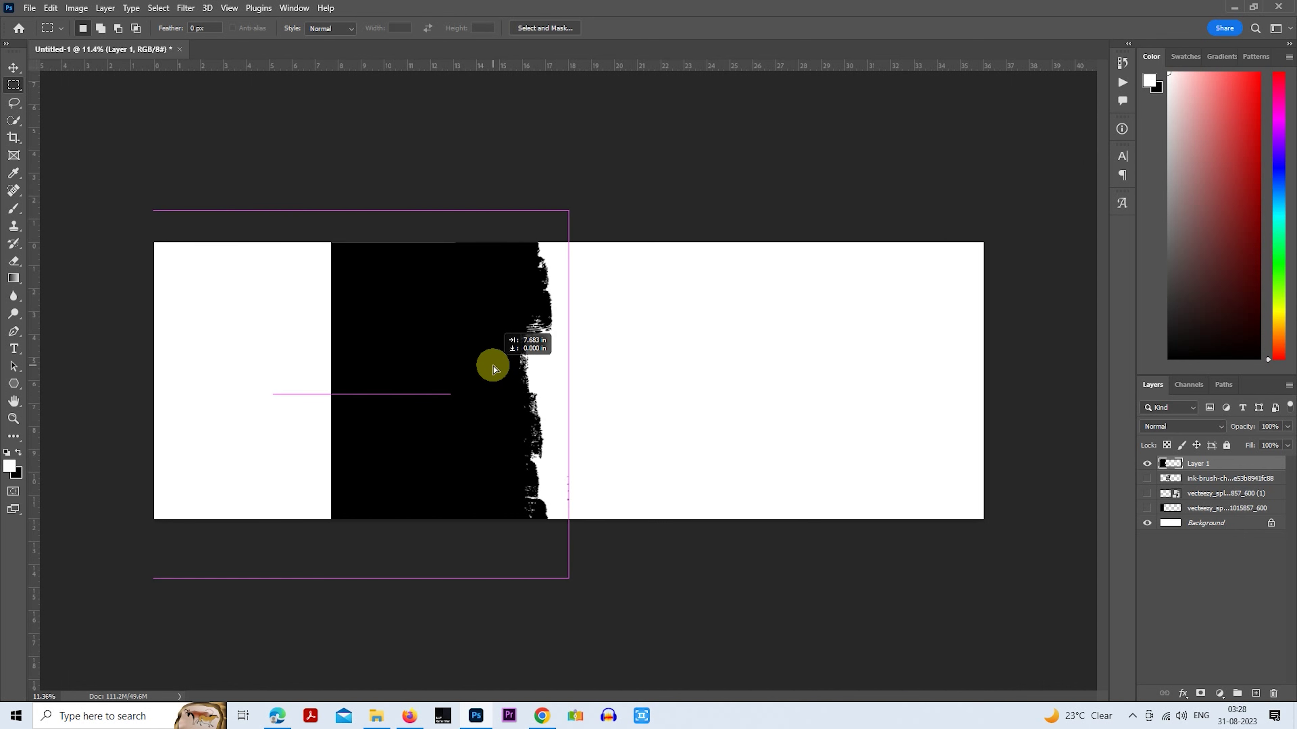
key(ctrl+z)
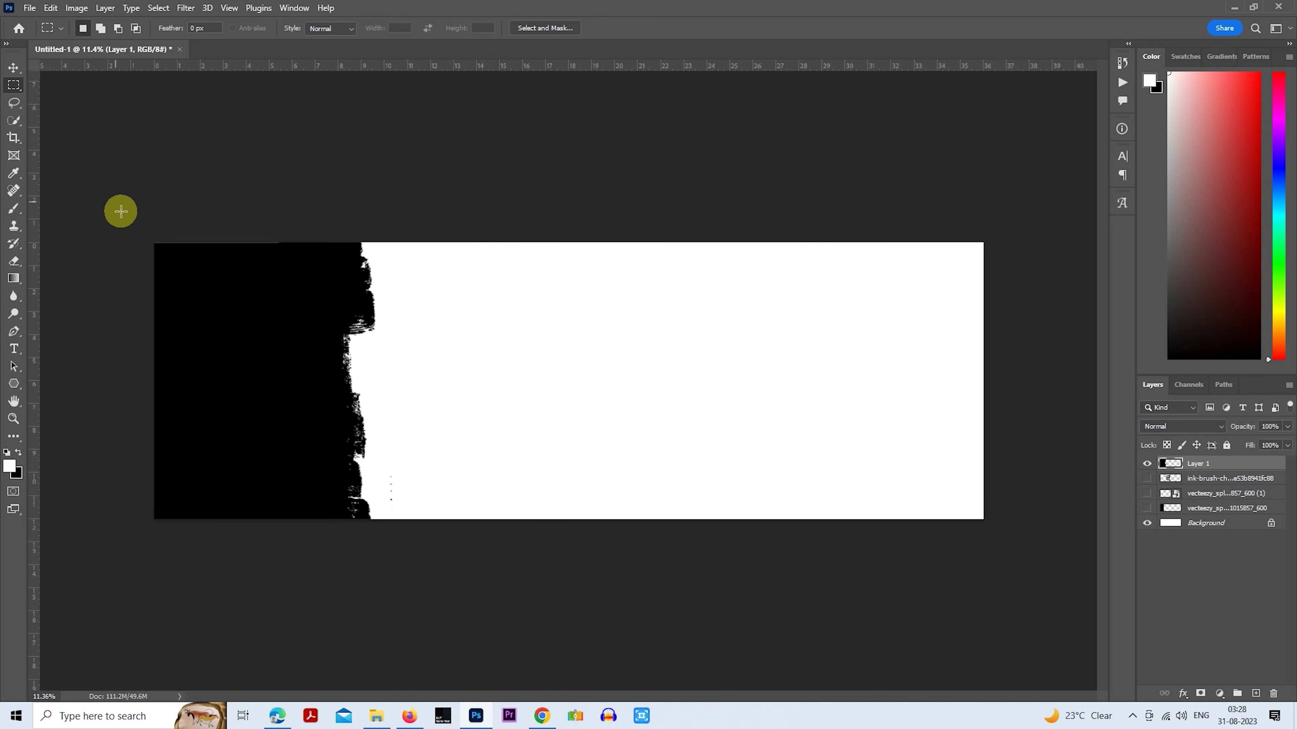
drag(120, 211, 443, 533)
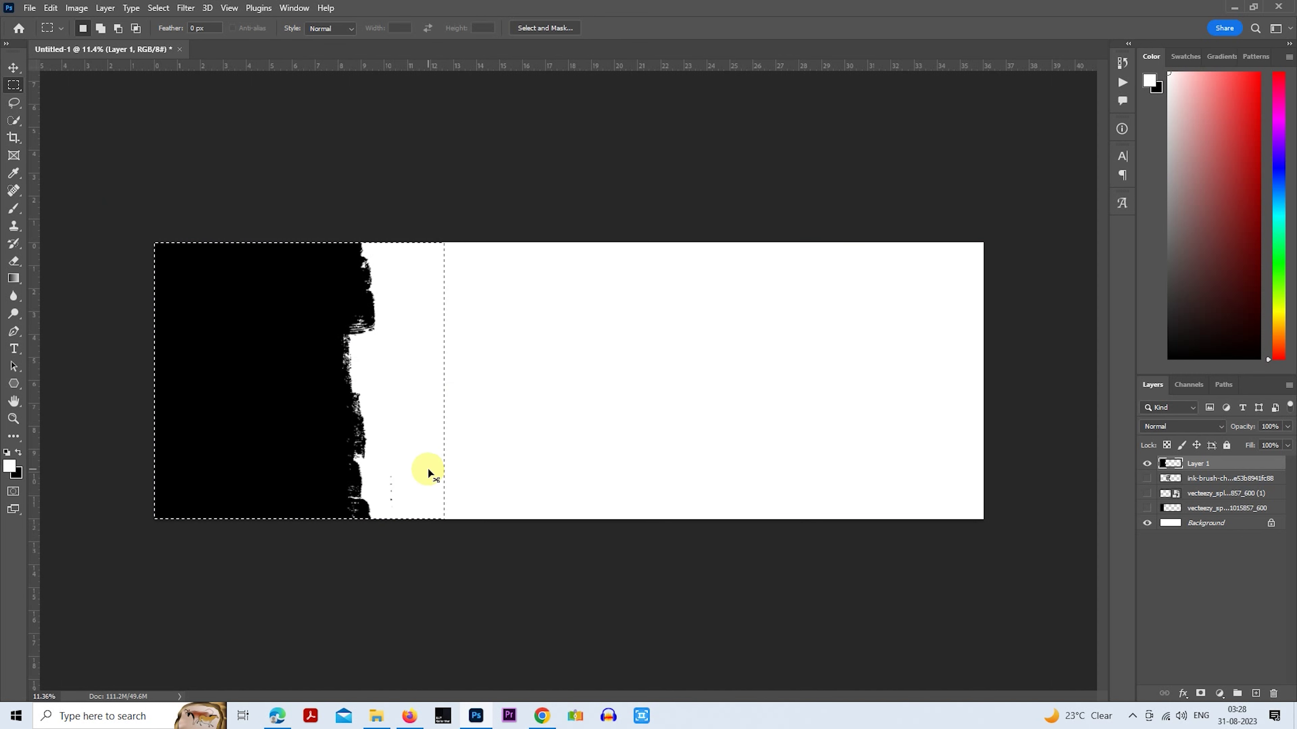
key(ctrl+j)
Hide Layer 1, then shrink and reposition the Layer 2 black copy with Free Transform.
click(1147, 479)
right_click(308, 355)
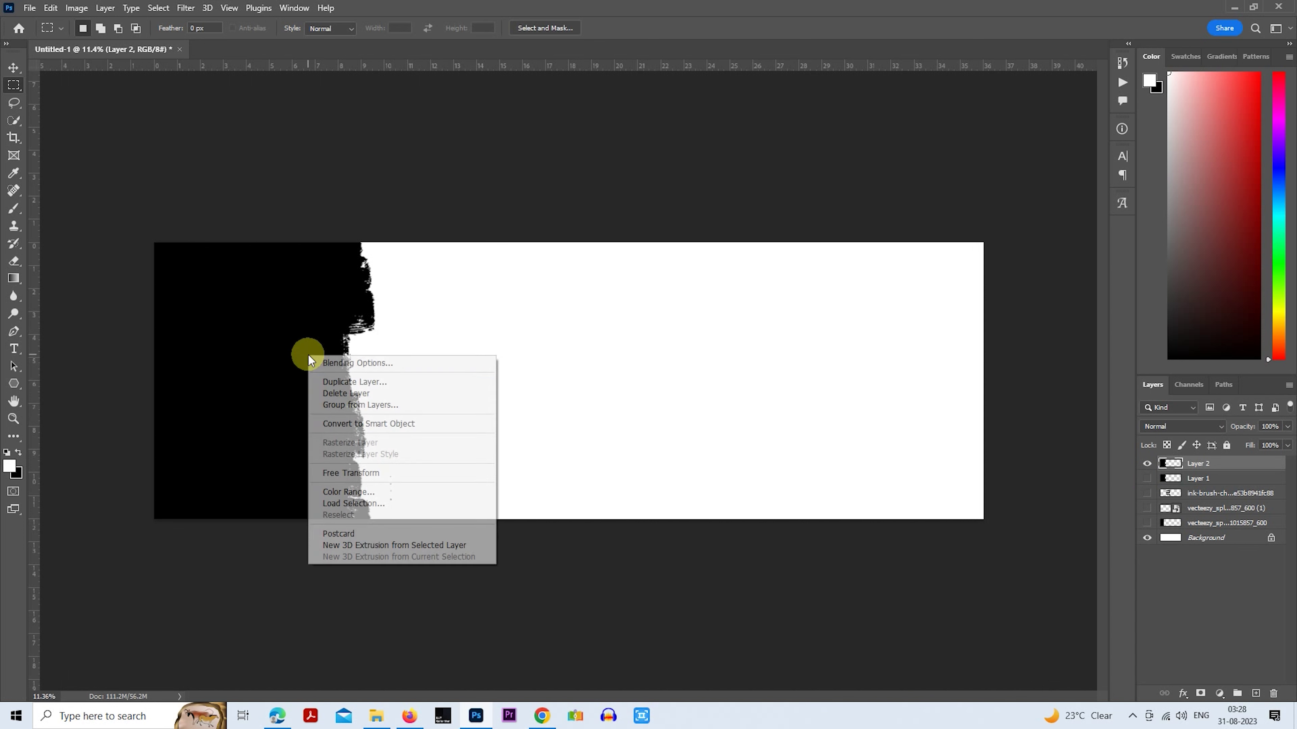
click(397, 473)
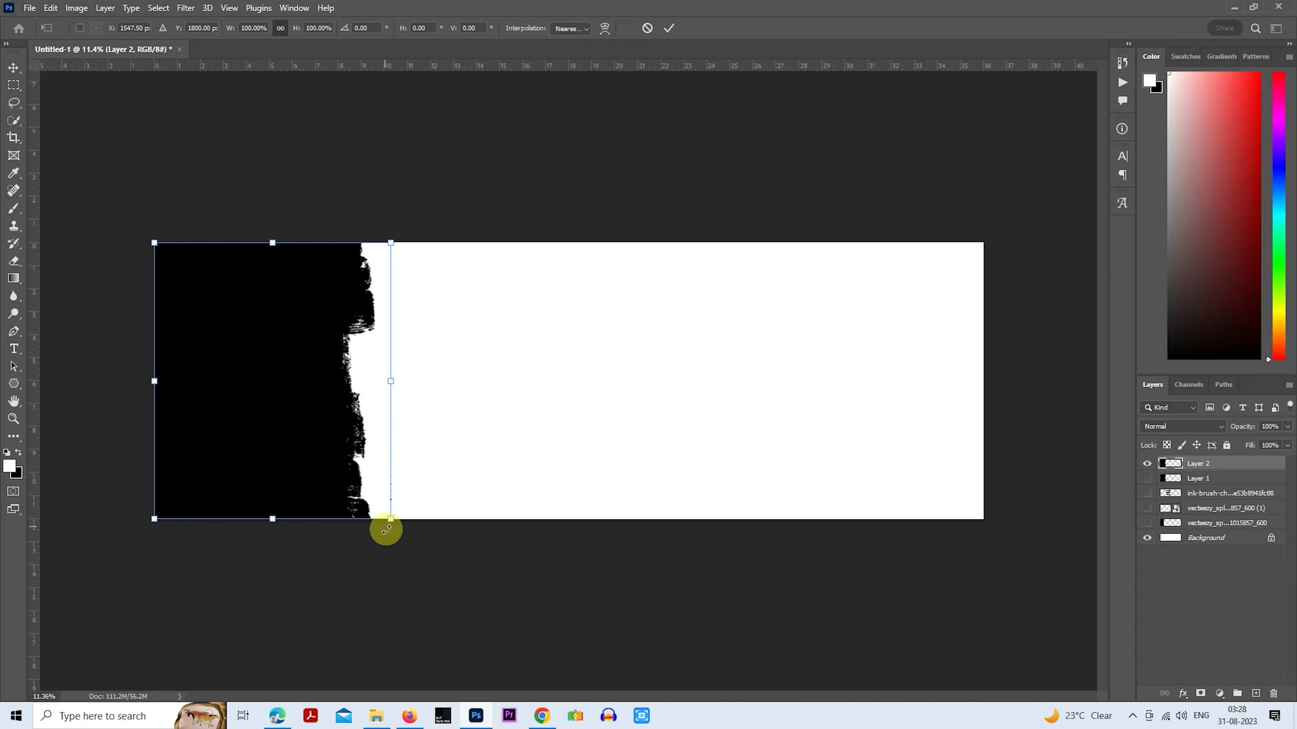
drag(389, 520, 362, 486)
drag(318, 420, 428, 423)
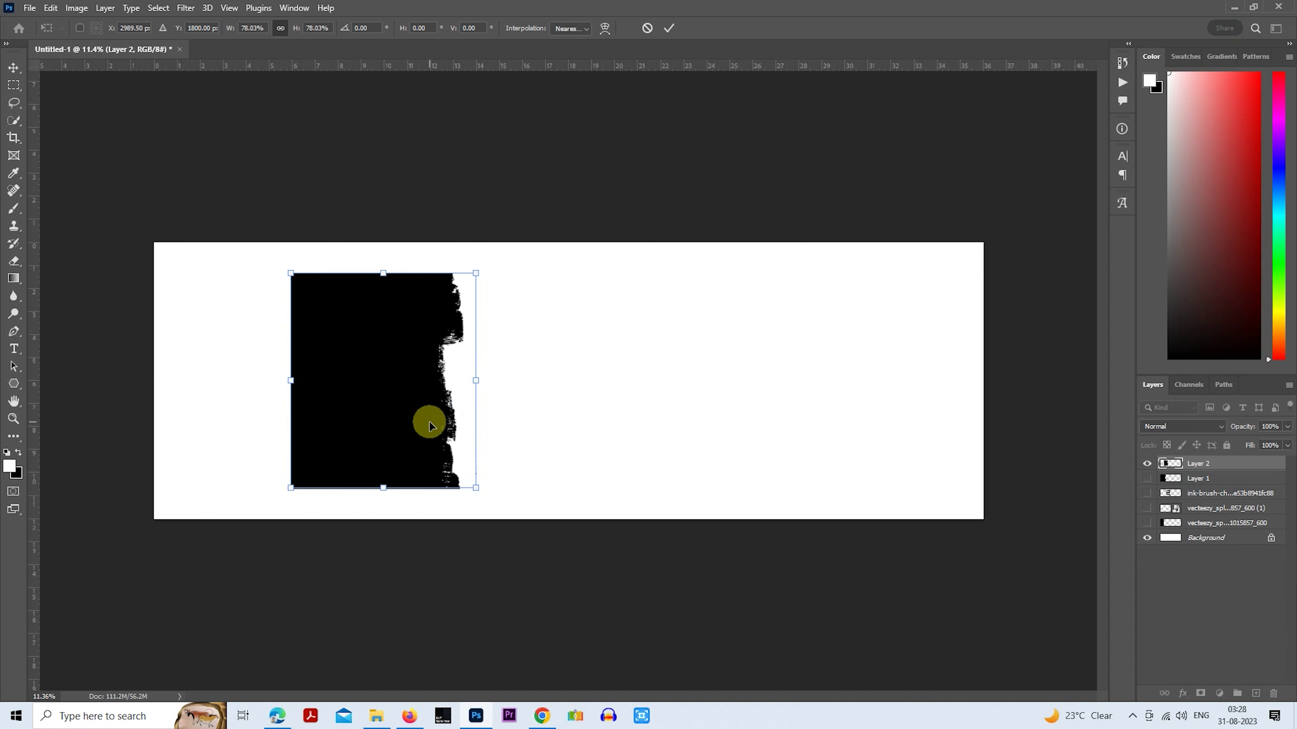
key(Return)
key(m)
Reposition the Layer 1 black band, then hide it.
click(1148, 478)
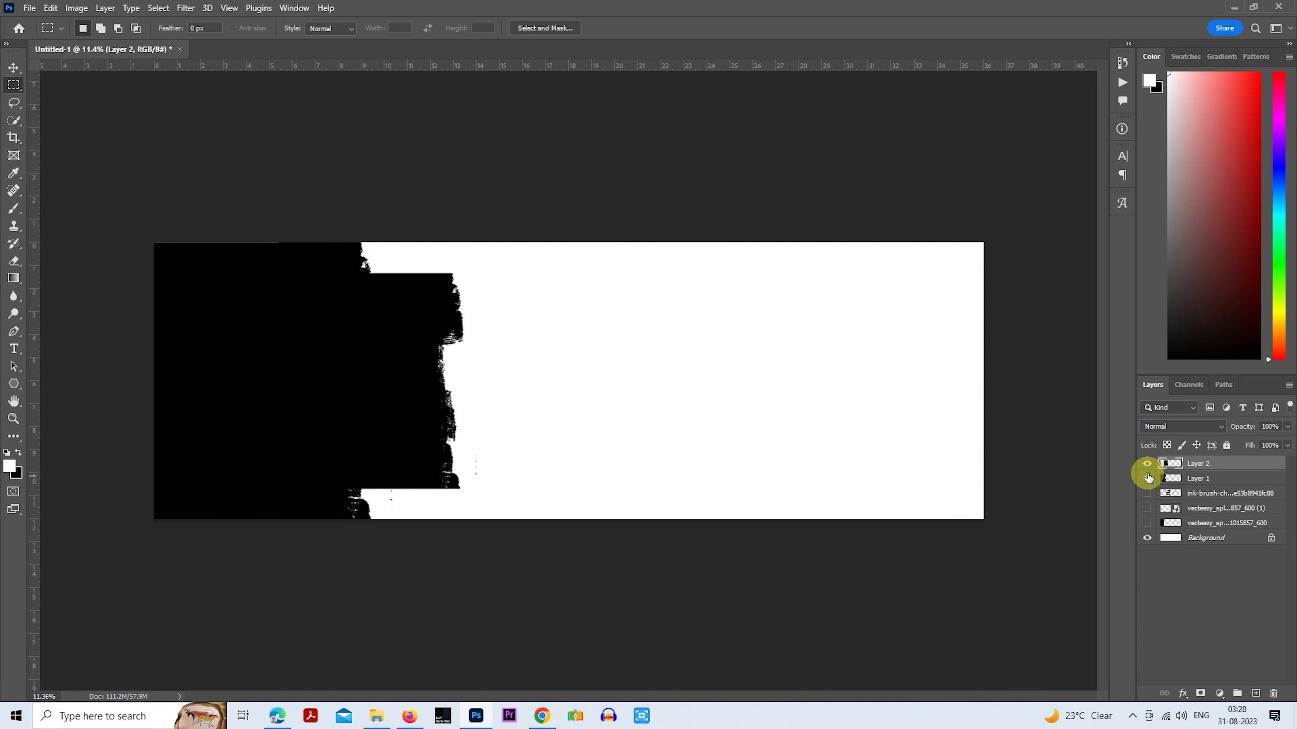
click(1148, 465)
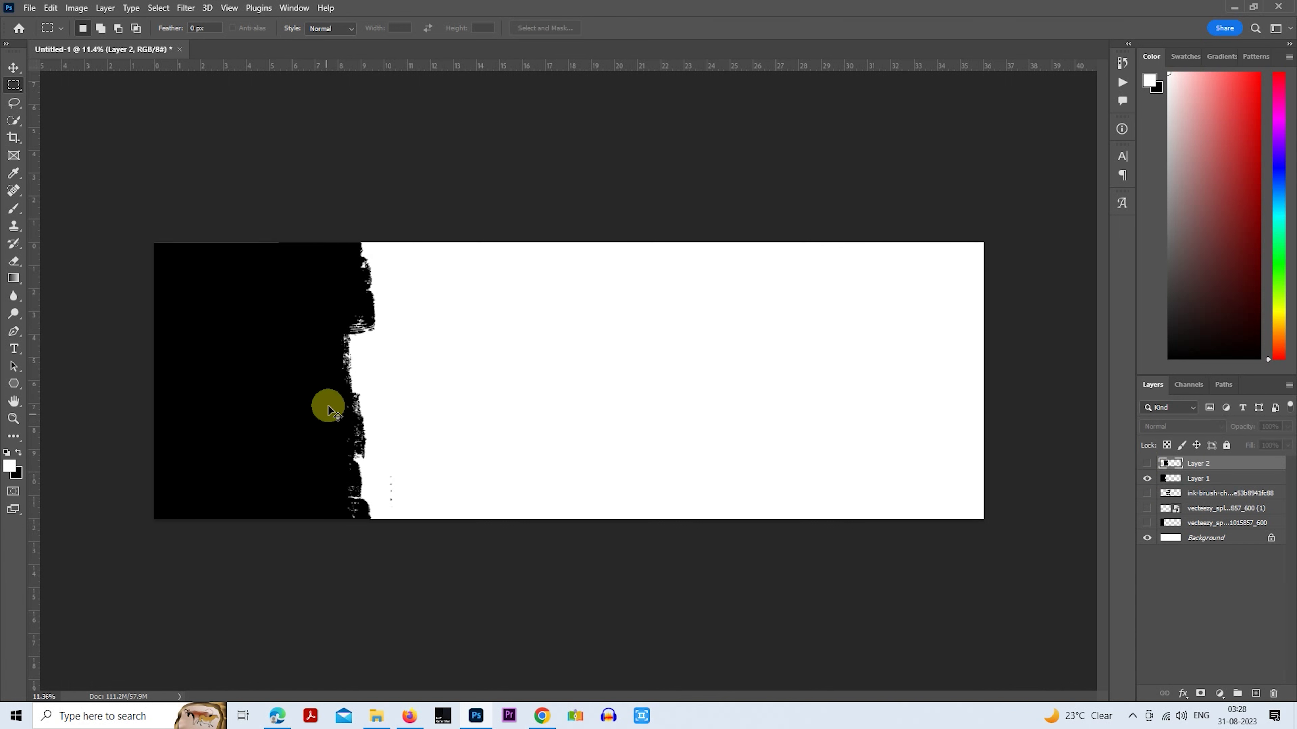
click(1195, 484)
drag(352, 366, 461, 419)
click(1147, 480)
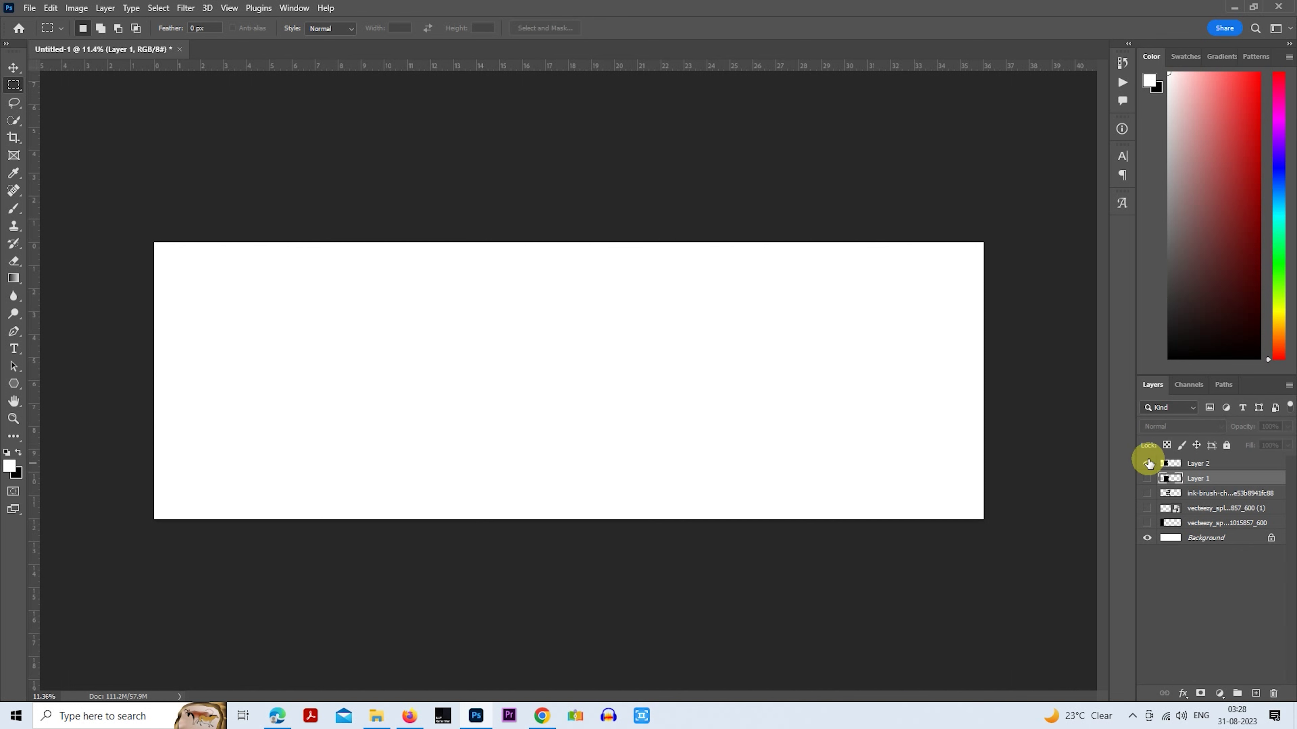
Stretch the Layer 2 black band to cover the banner's whole left edge.
click(1189, 464)
right_click(371, 328)
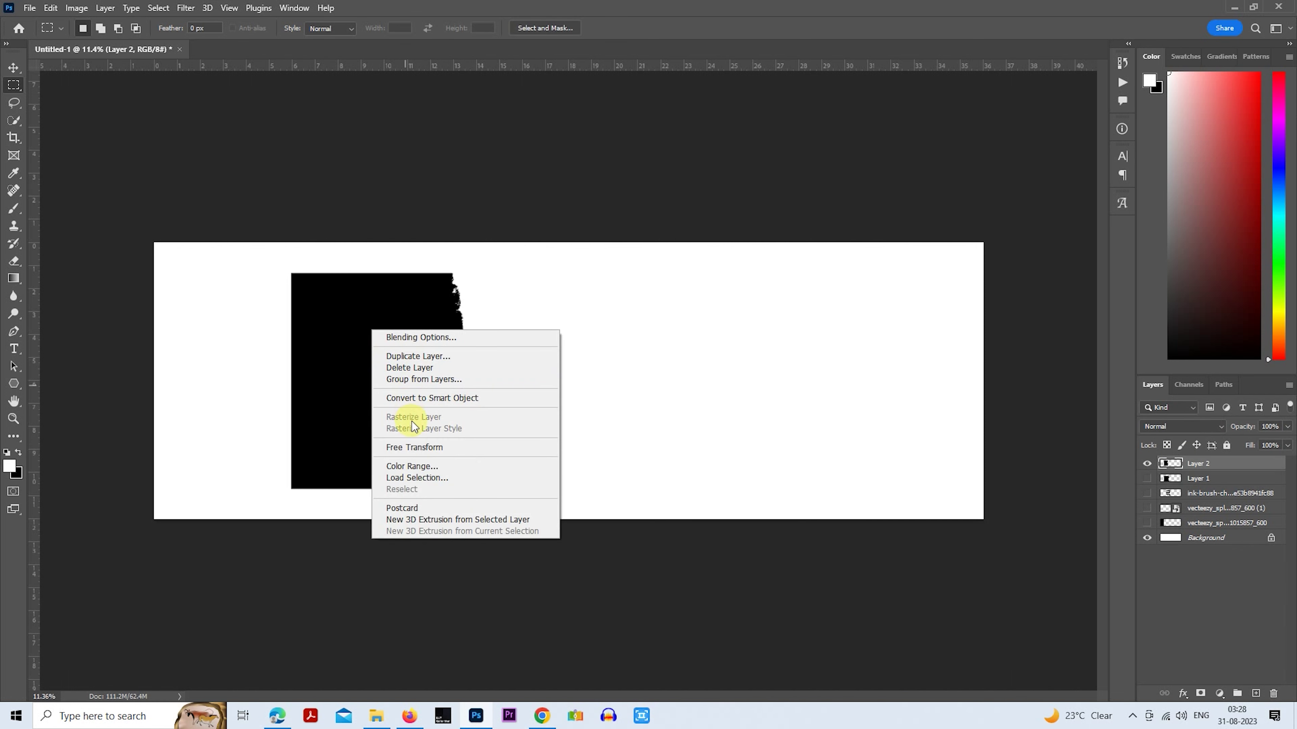
click(416, 450)
drag(388, 385, 246, 327)
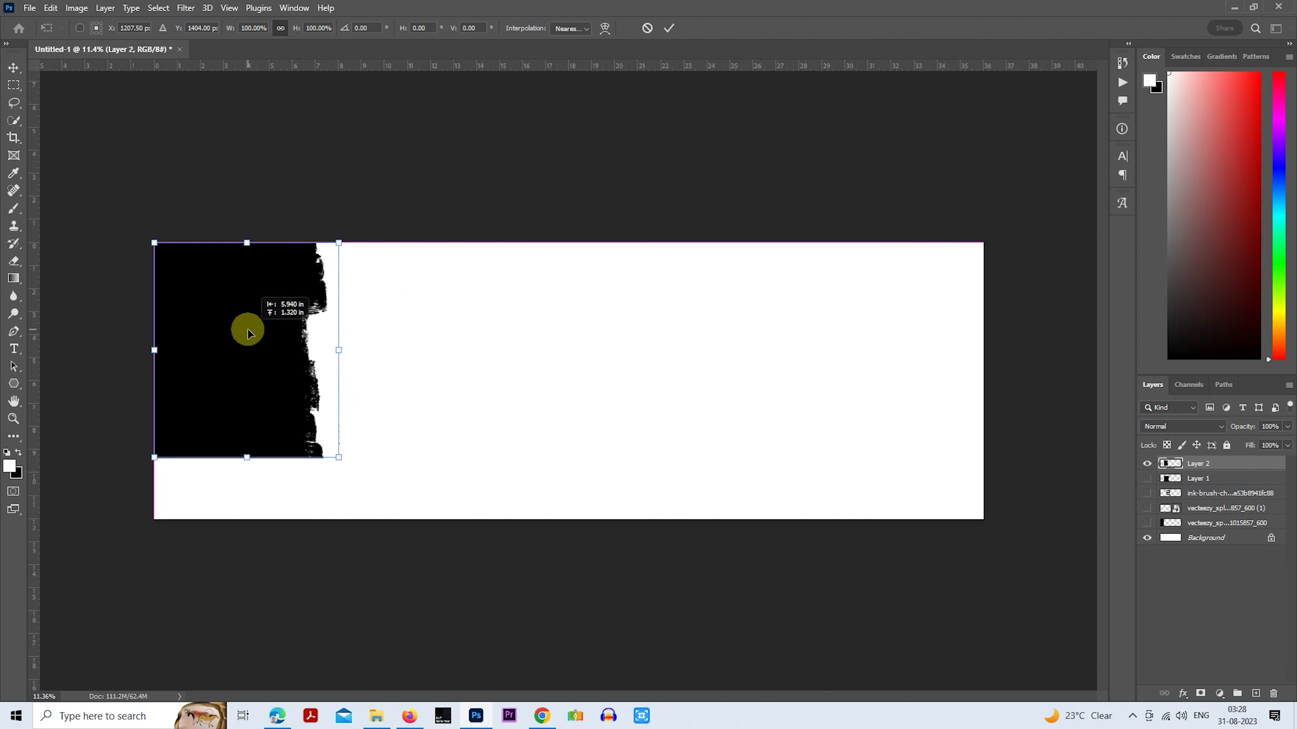
drag(334, 452, 373, 515)
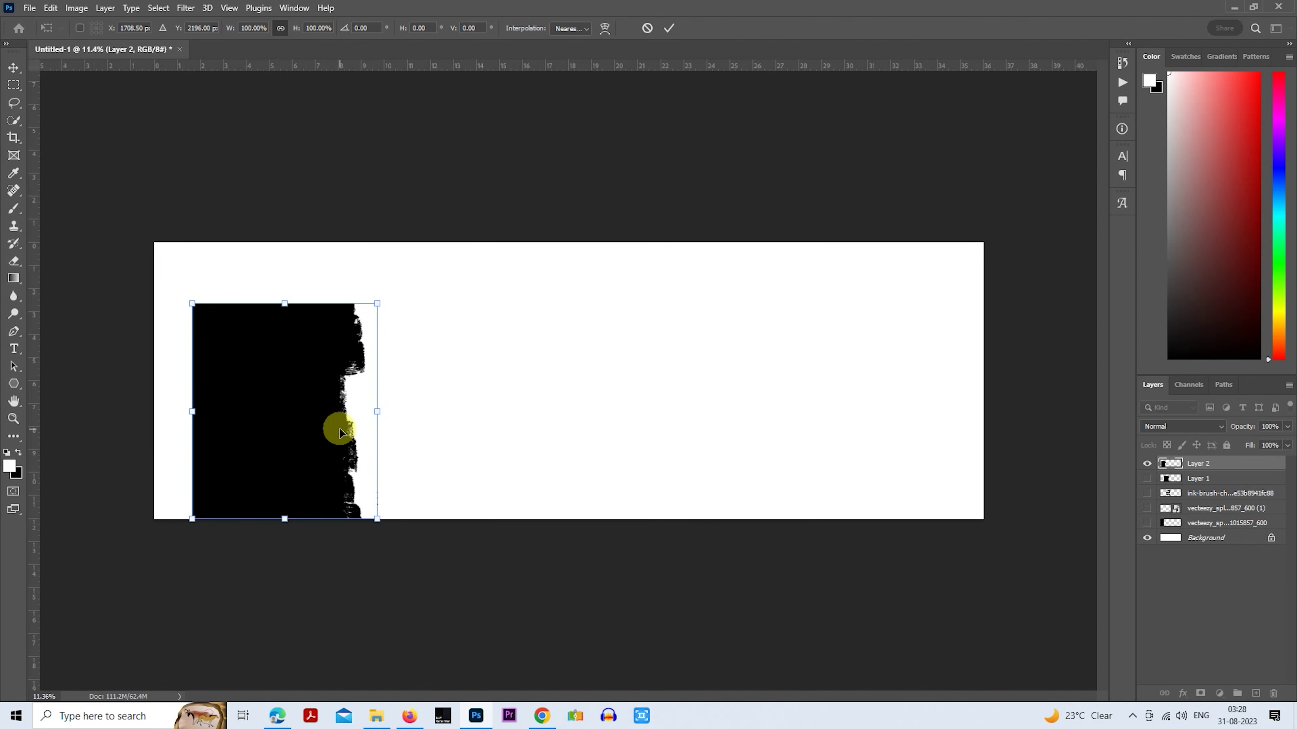
drag(338, 429, 310, 371)
drag(336, 455, 379, 522)
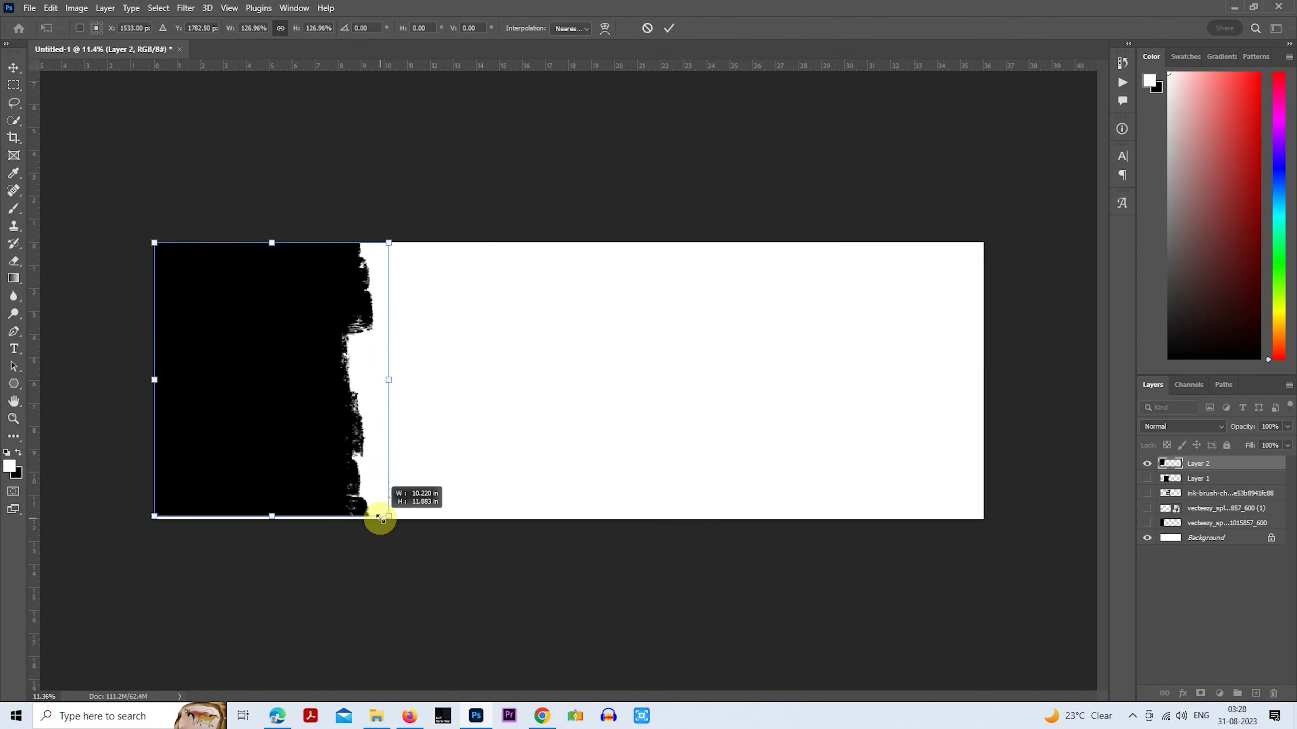
key(m)
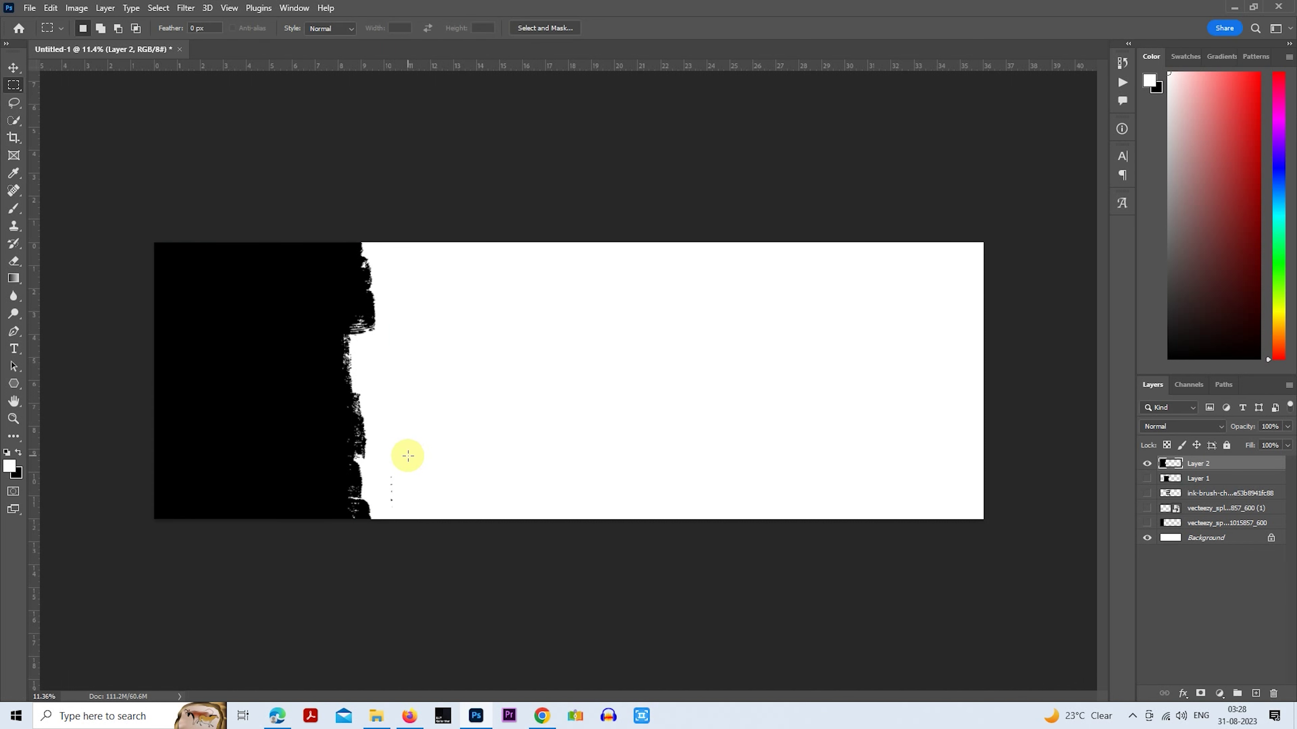
Hide Layer 2 and drag the kisspng ink-brush image from Downloads into the banner.
click(1149, 465)
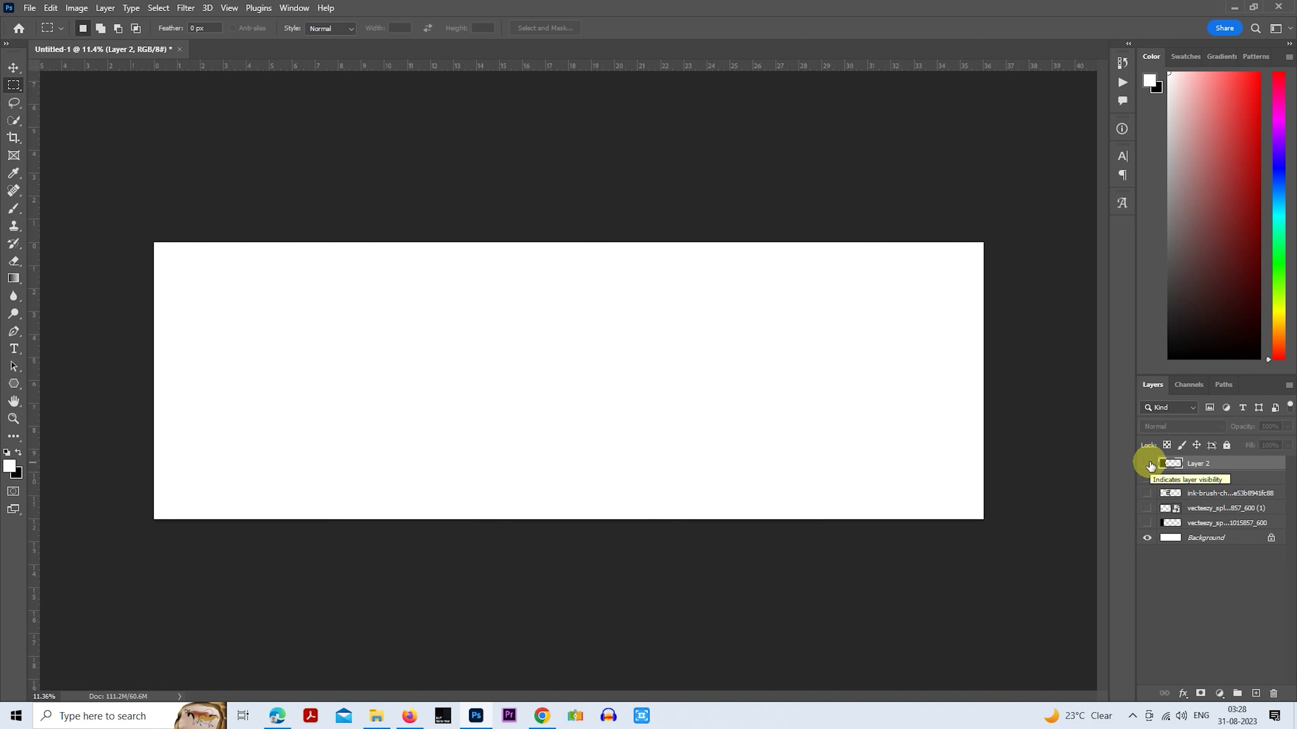
click(376, 716)
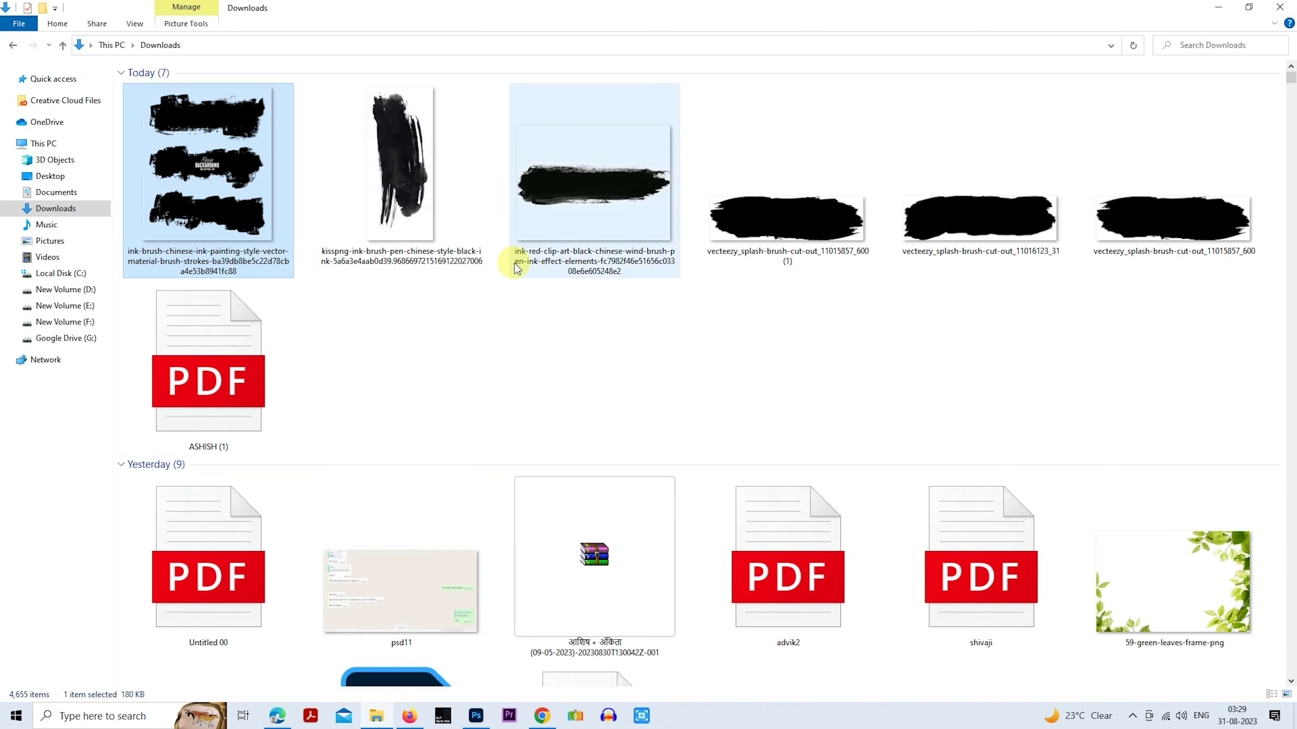
mouse_move(408, 148)
mouse_down()
mouse_move(467, 547)
mouse_move(394, 429)
mouse_up()
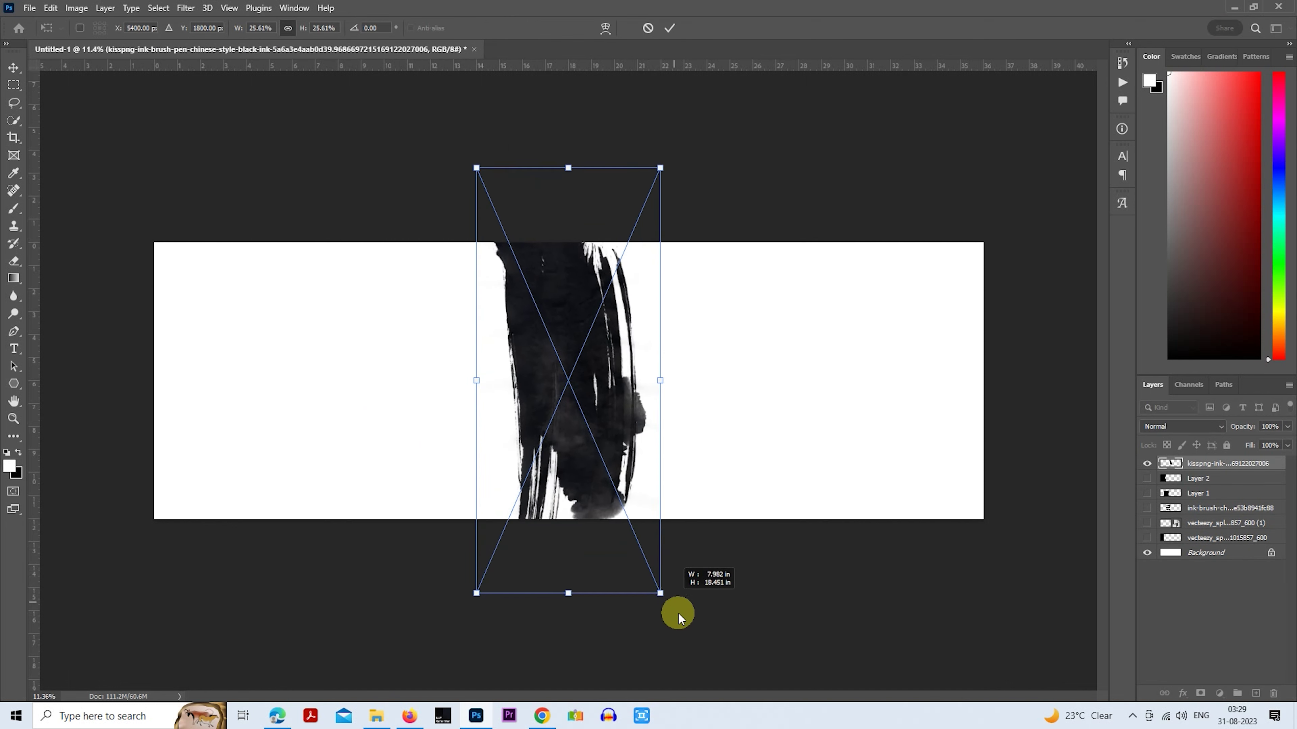
Scale the kisspng ink stroke to 28.55%, tilt it about 5°, and commit it at the right edge.
drag(630, 518, 678, 633)
drag(617, 440, 423, 441)
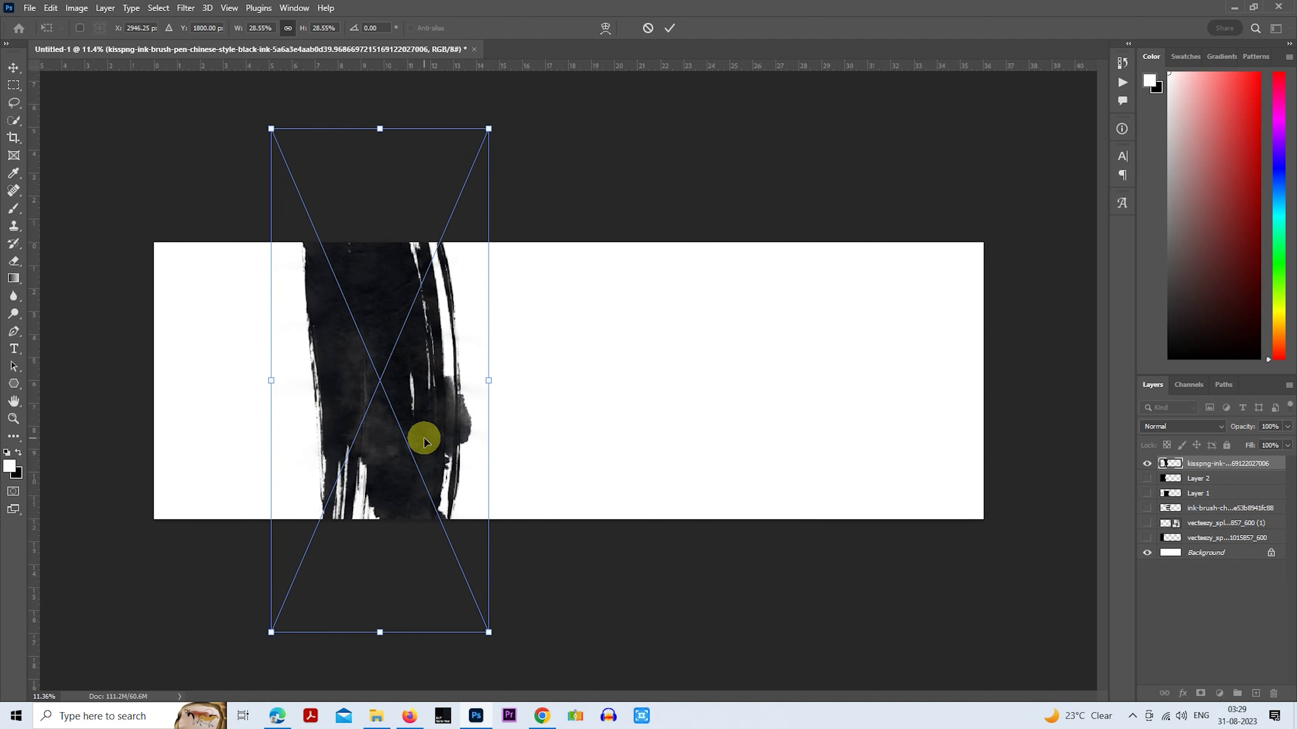
drag(527, 118, 518, 134)
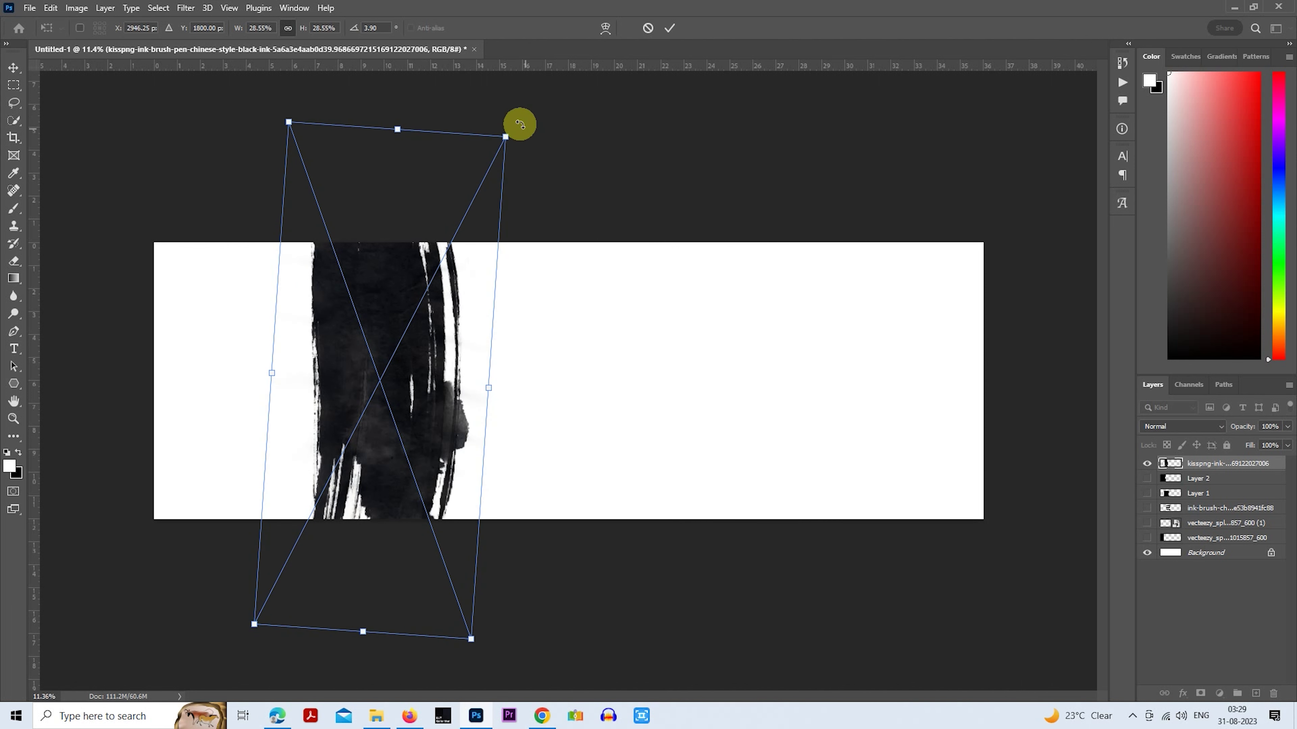
drag(515, 117, 539, 122)
drag(371, 301, 236, 293)
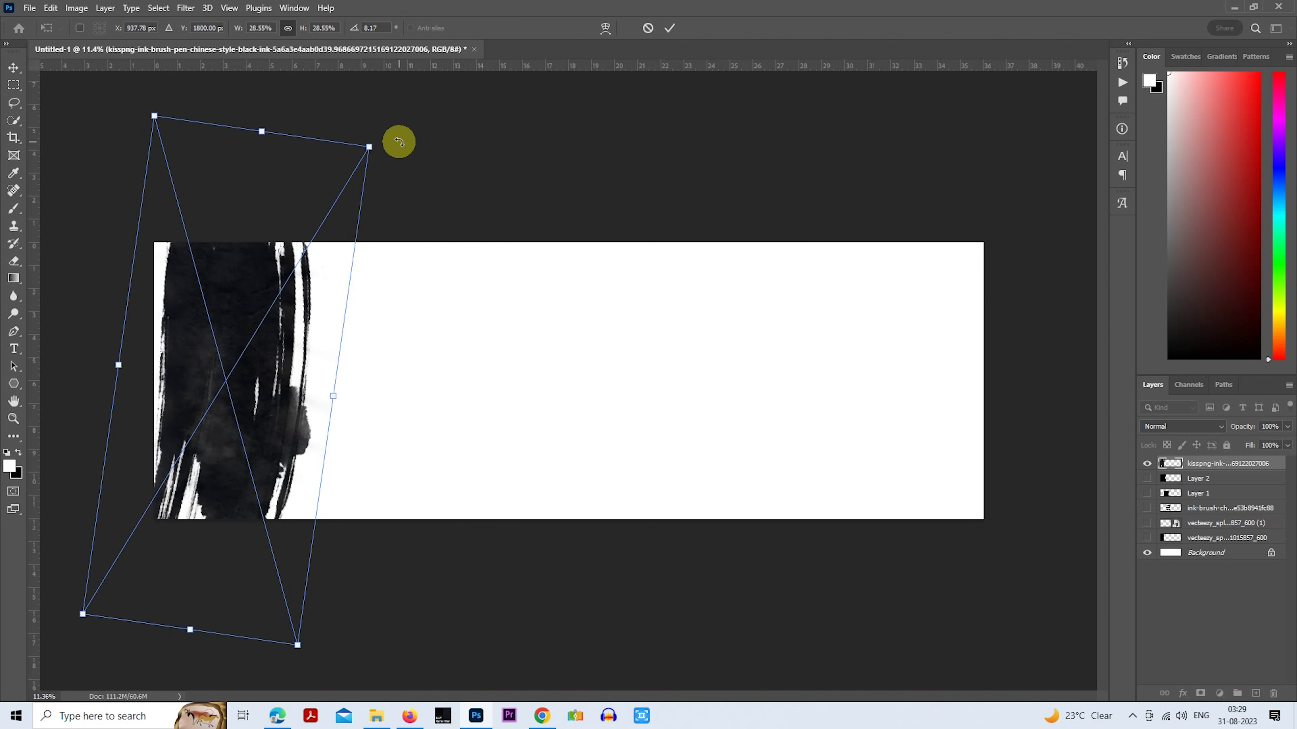
drag(399, 142, 393, 129)
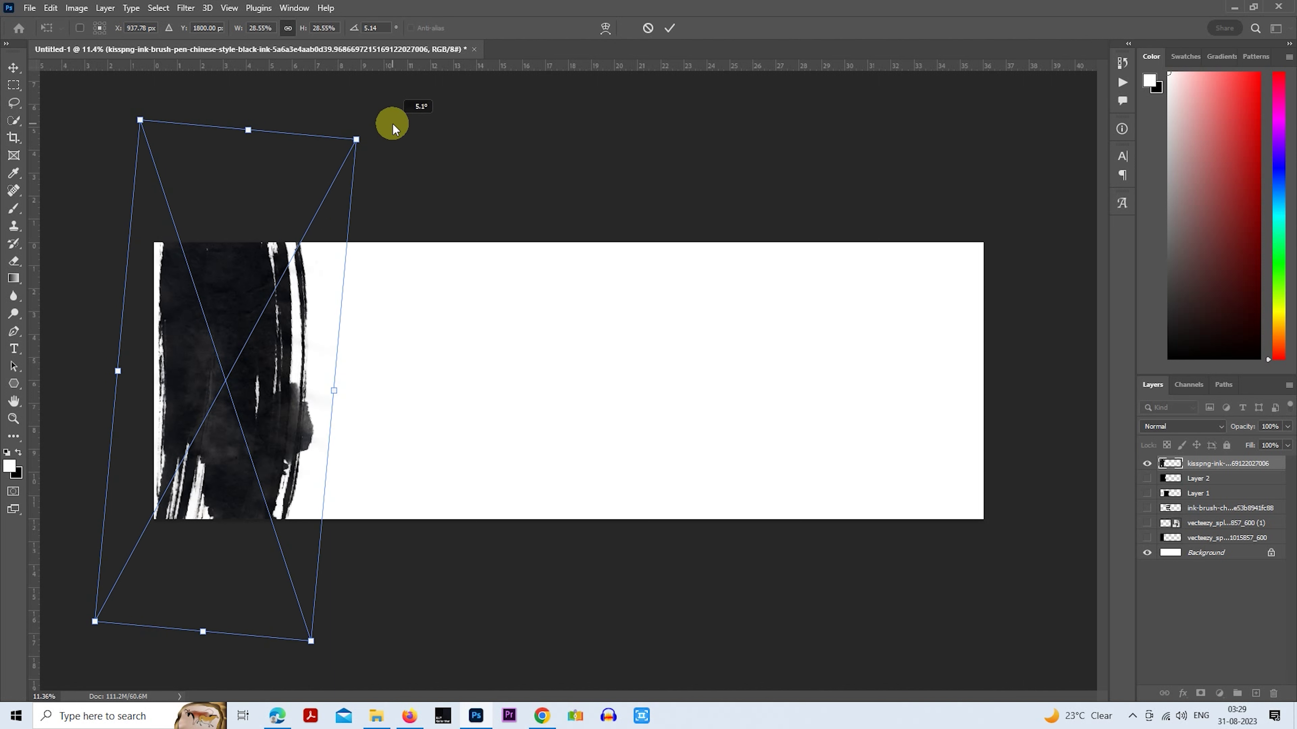
mouse_move(266, 371)
mouse_down()
mouse_move(776, 377)
mouse_move(901, 396)
mouse_move(941, 385)
mouse_move(906, 385)
mouse_move(903, 360)
mouse_up()
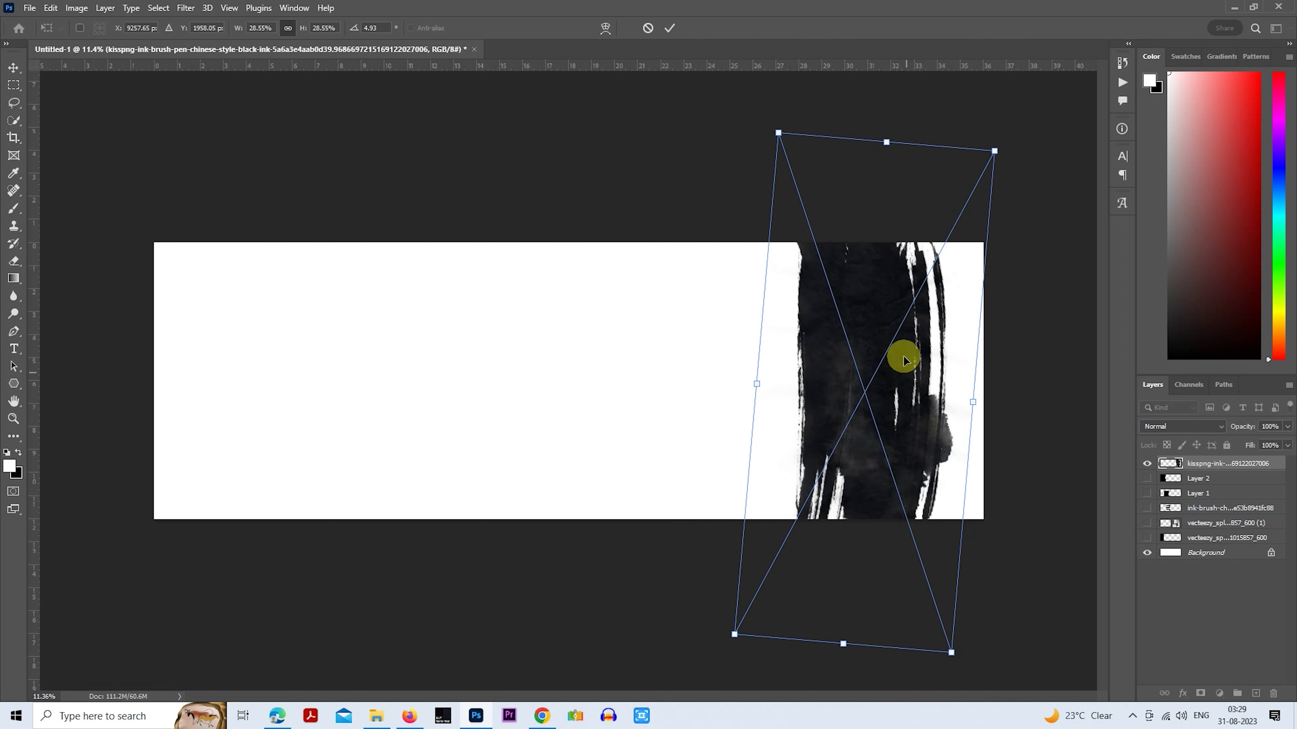
double_click(899, 352)
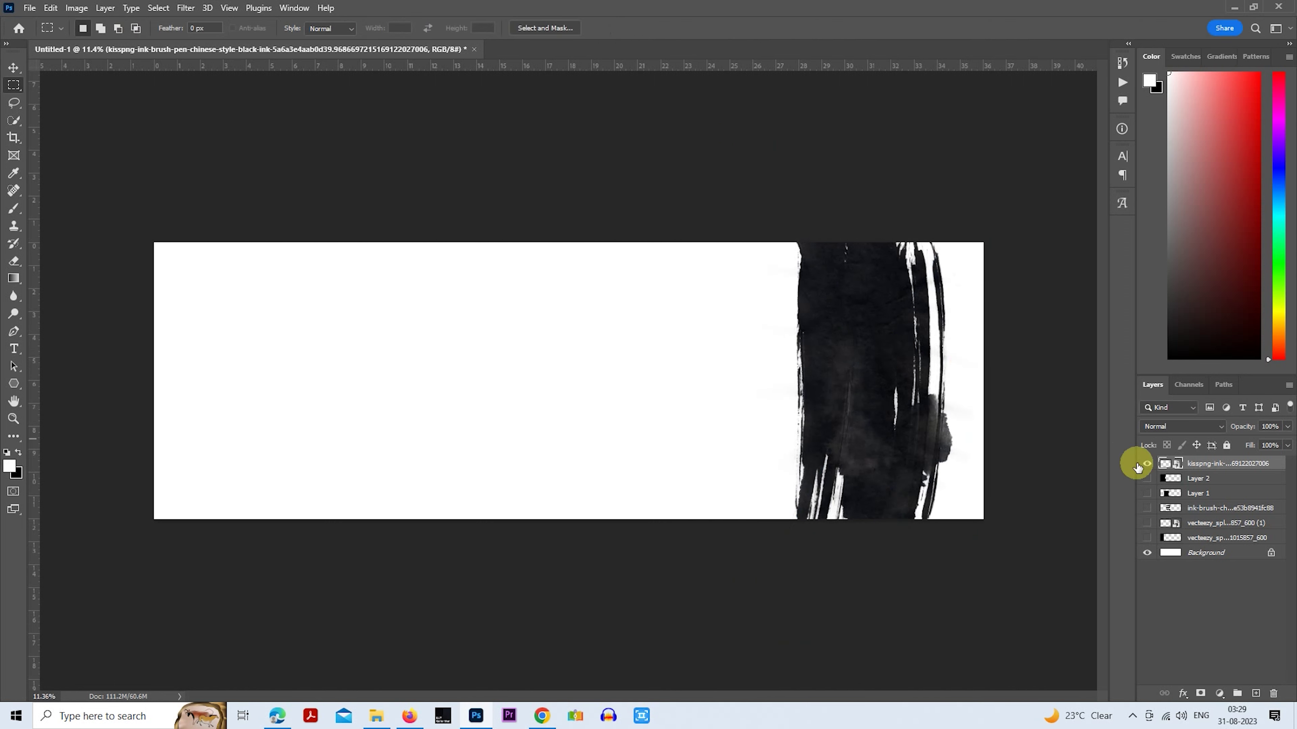
Rasterize the kisspng ink layer and set Hue/Saturation Lightness to -100.
right_click(1207, 463)
click(1101, 366)
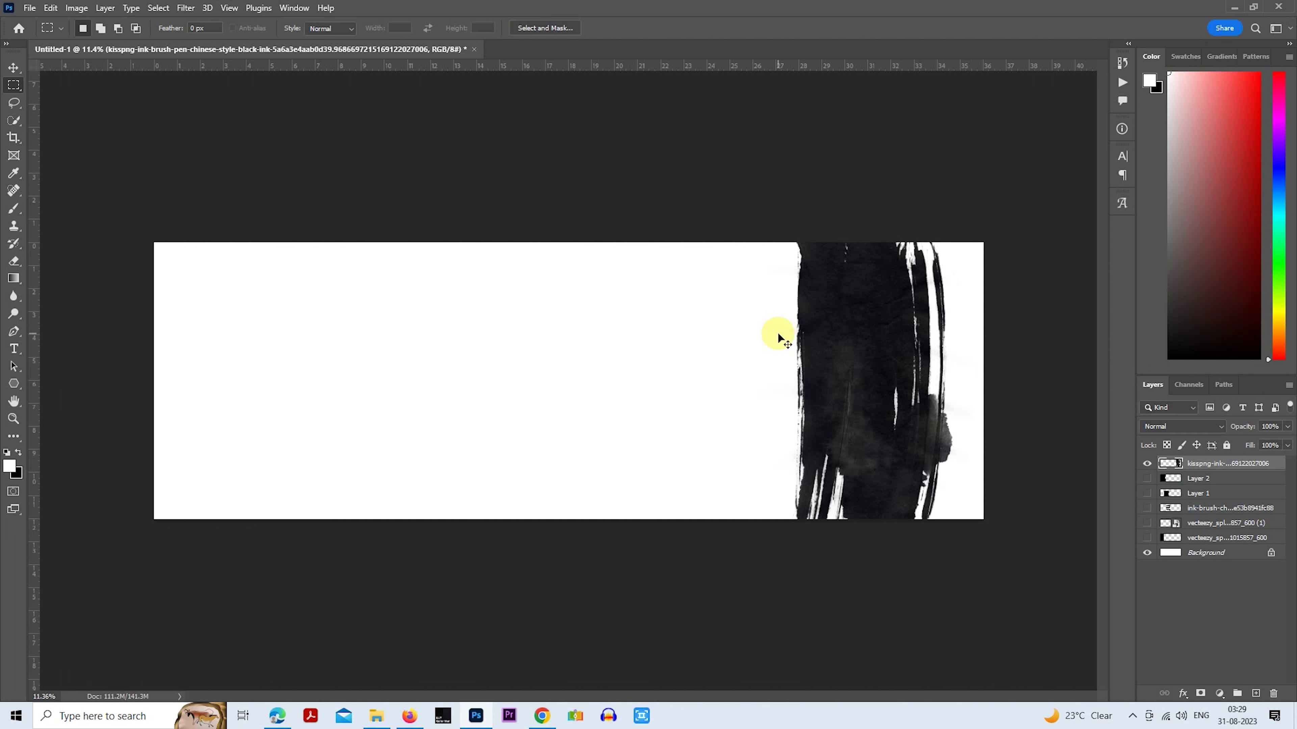
key(ctrl+u)
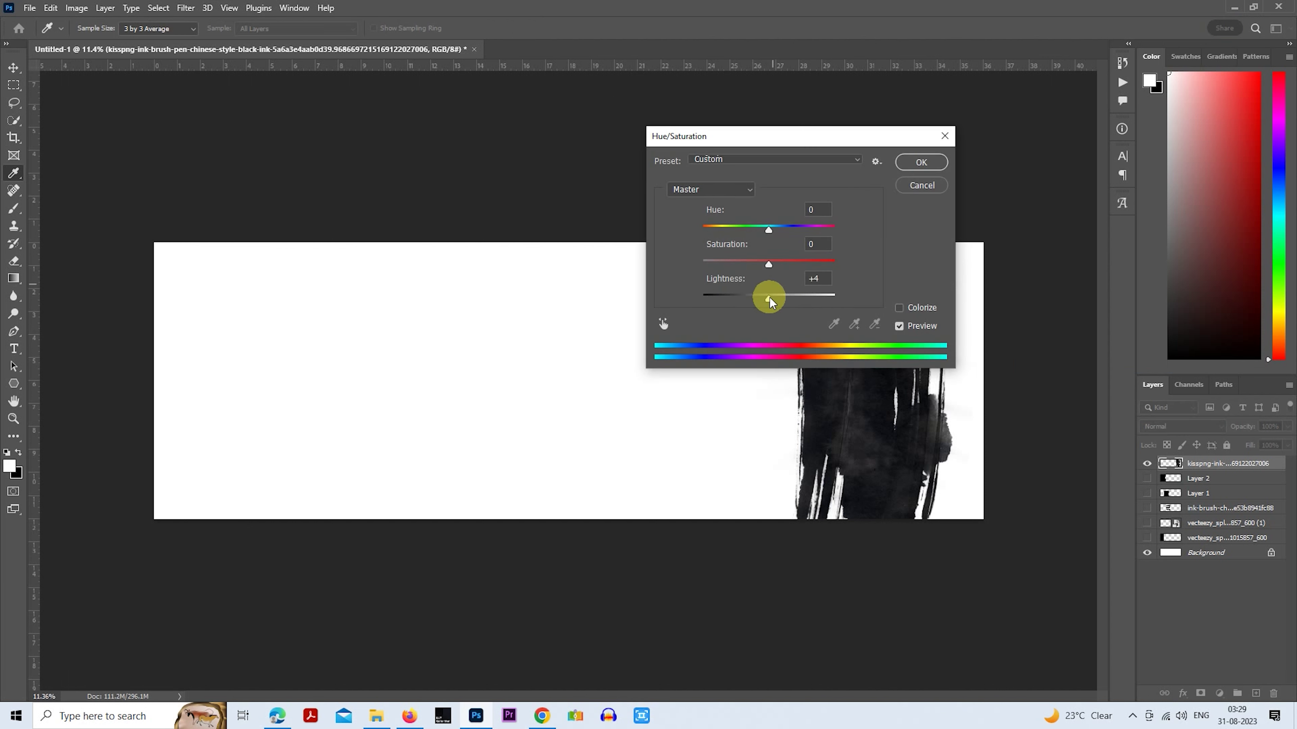
drag(770, 301, 582, 306)
drag(826, 147, 496, 163)
drag(440, 317, 342, 318)
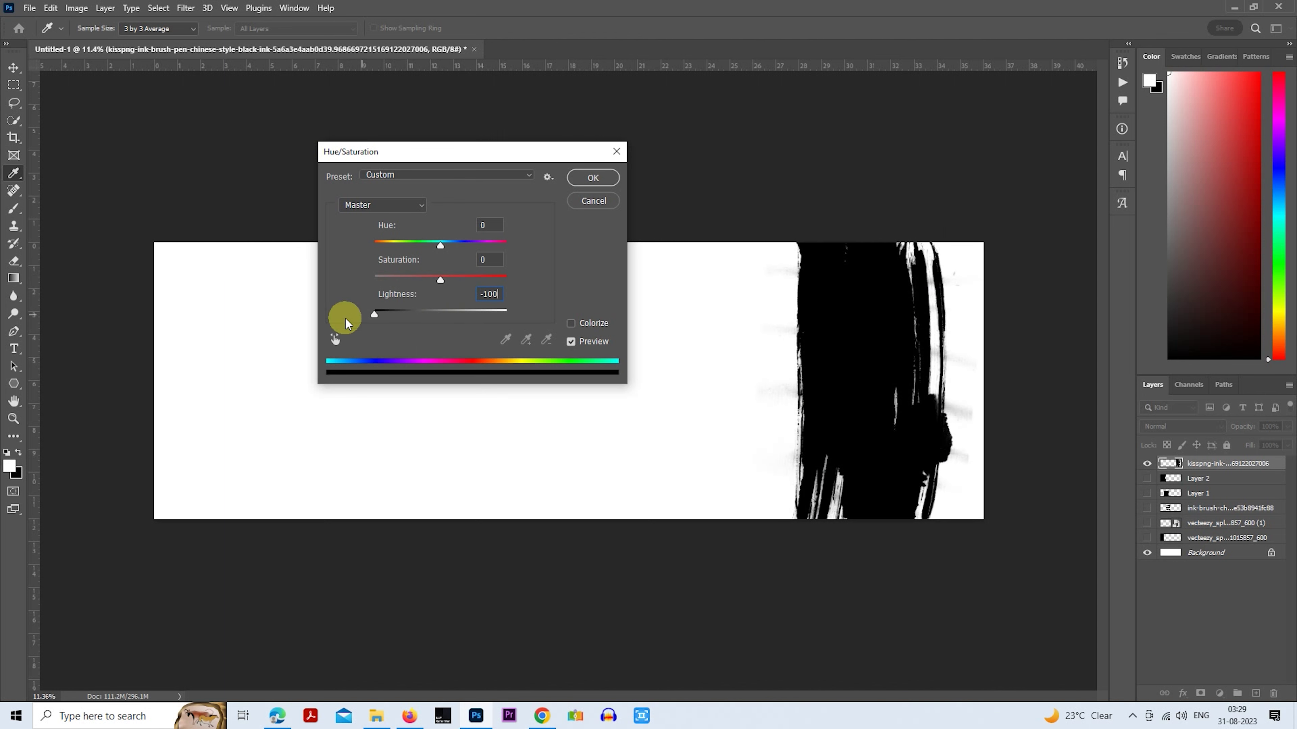
click(575, 184)
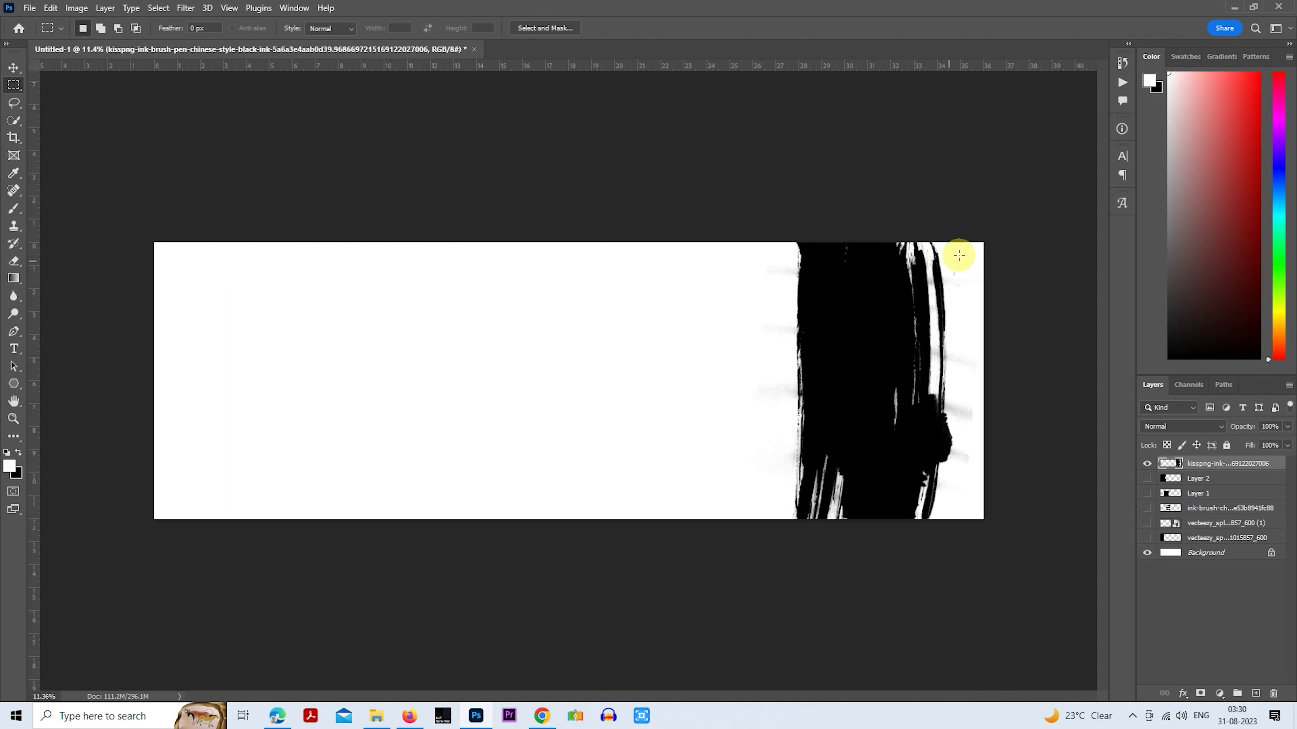
Fill the area right of the ink stroke black, deselect, and hide the kisspng layer.
drag(1021, 238, 858, 587)
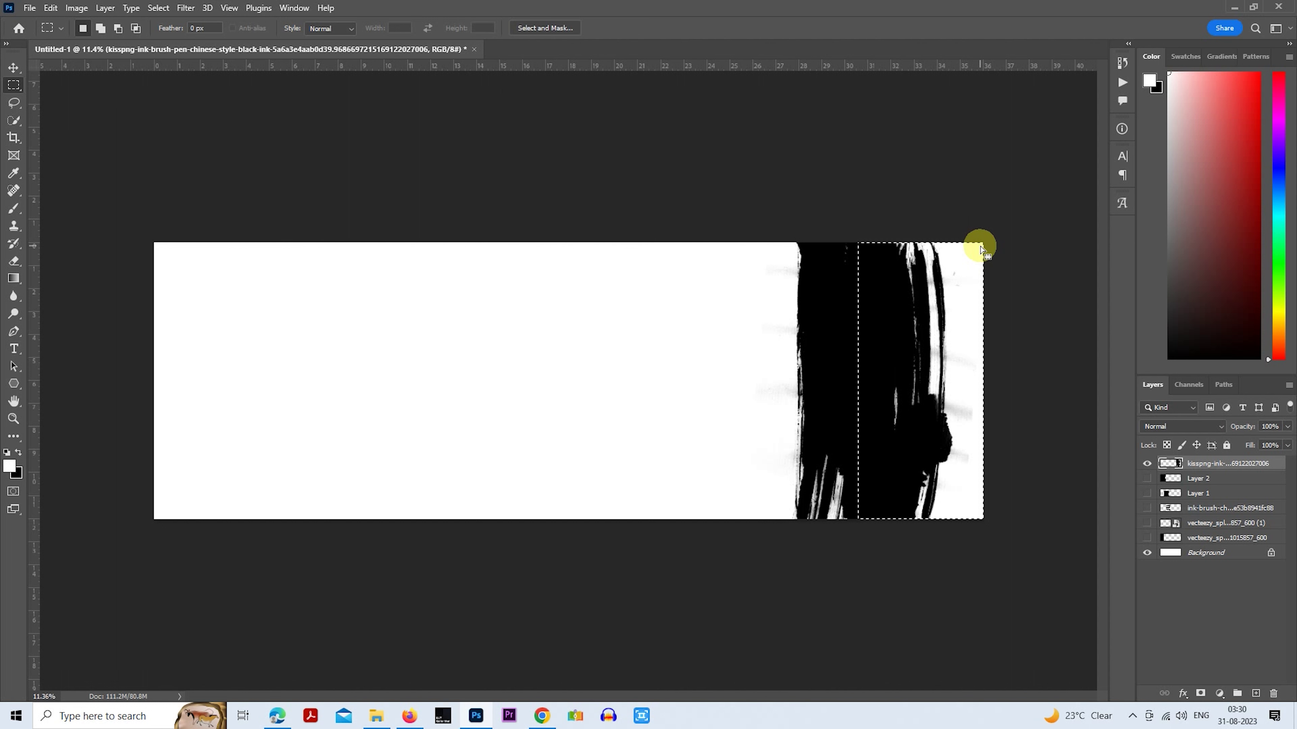
click(915, 356)
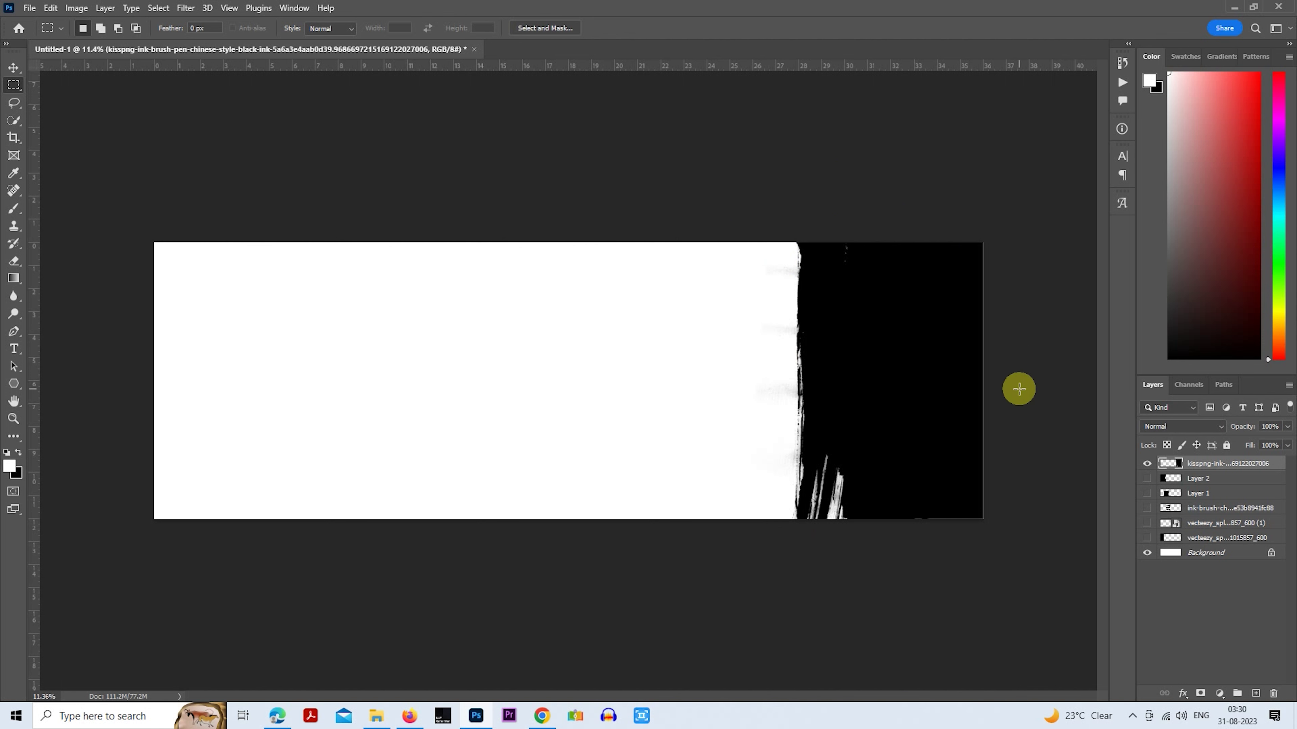
click(1148, 465)
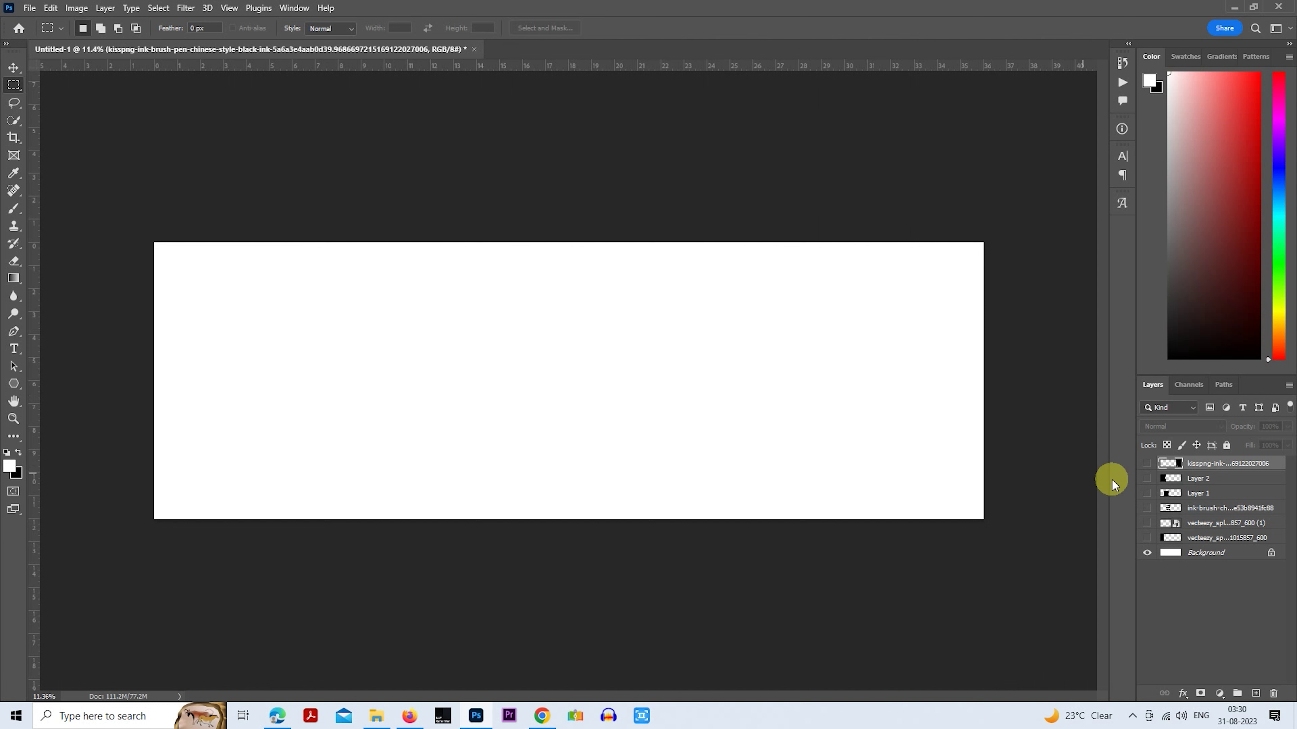
Delete every layer above the Background and add a fresh empty layer.
shift+click(1213, 537)
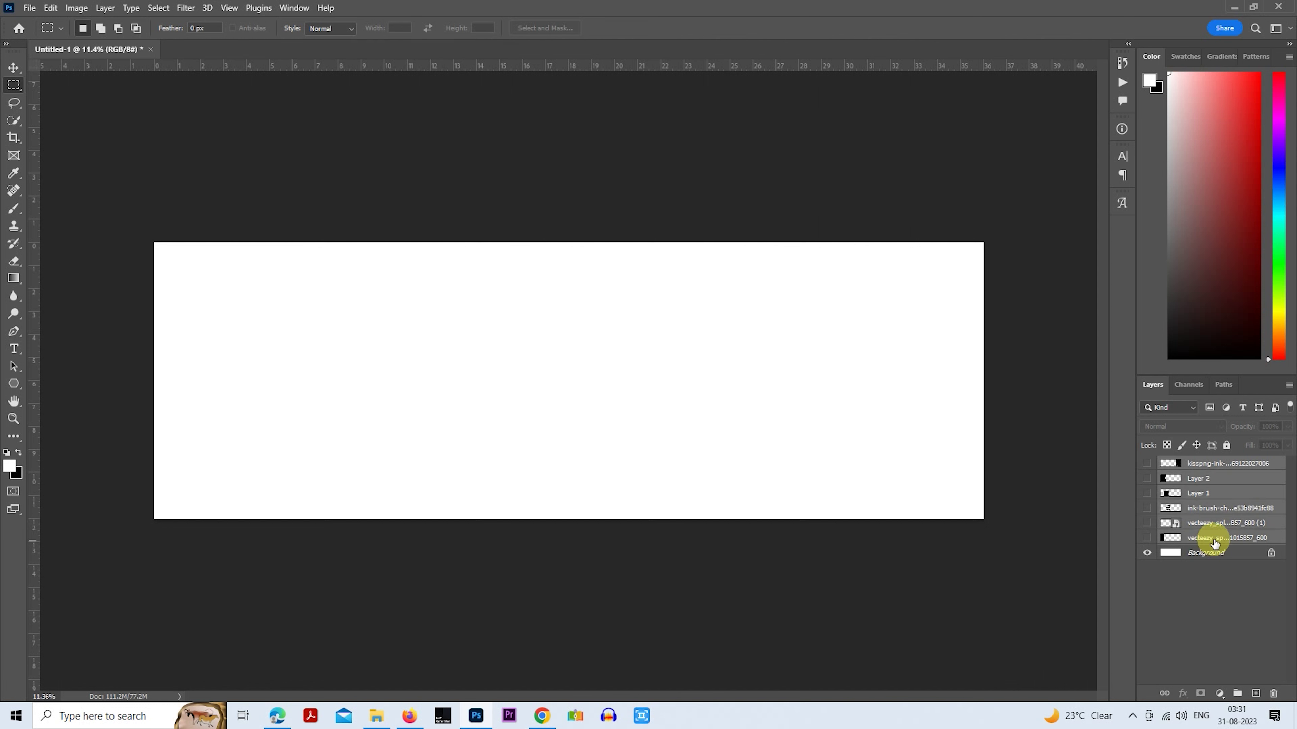
click(1272, 694)
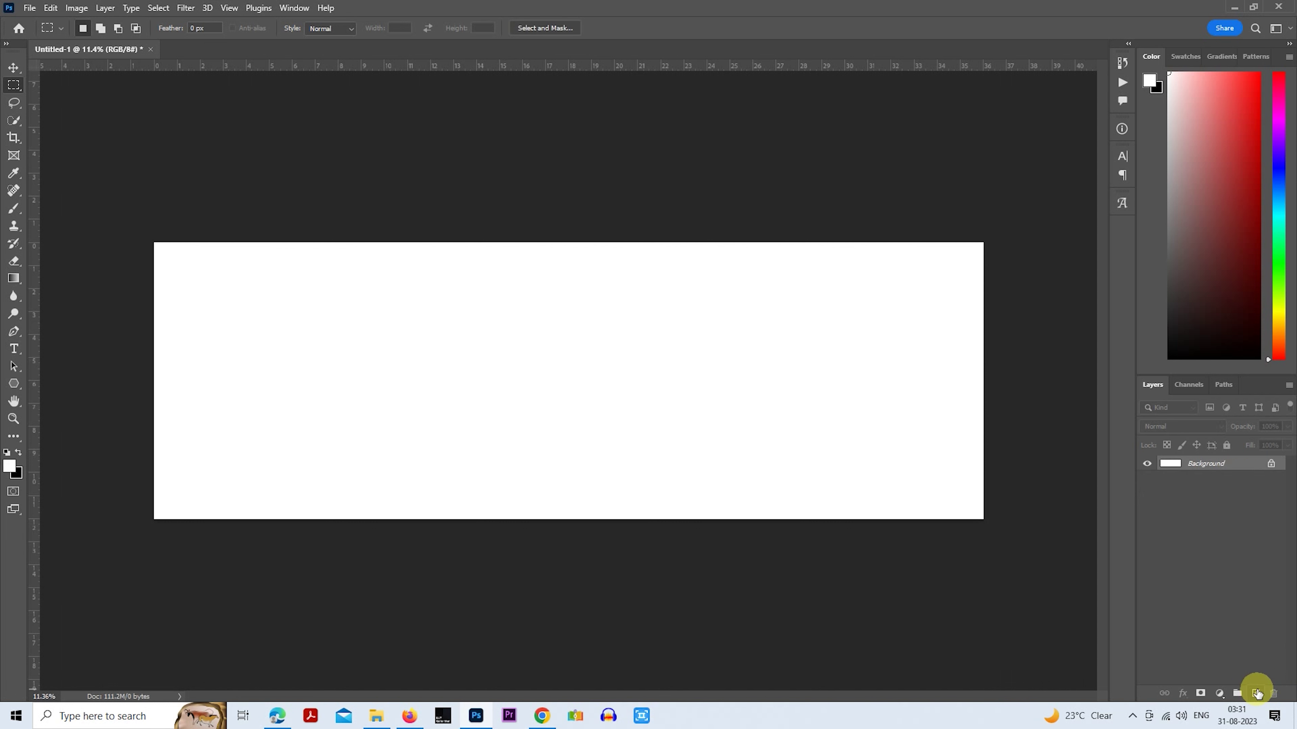
click(1257, 694)
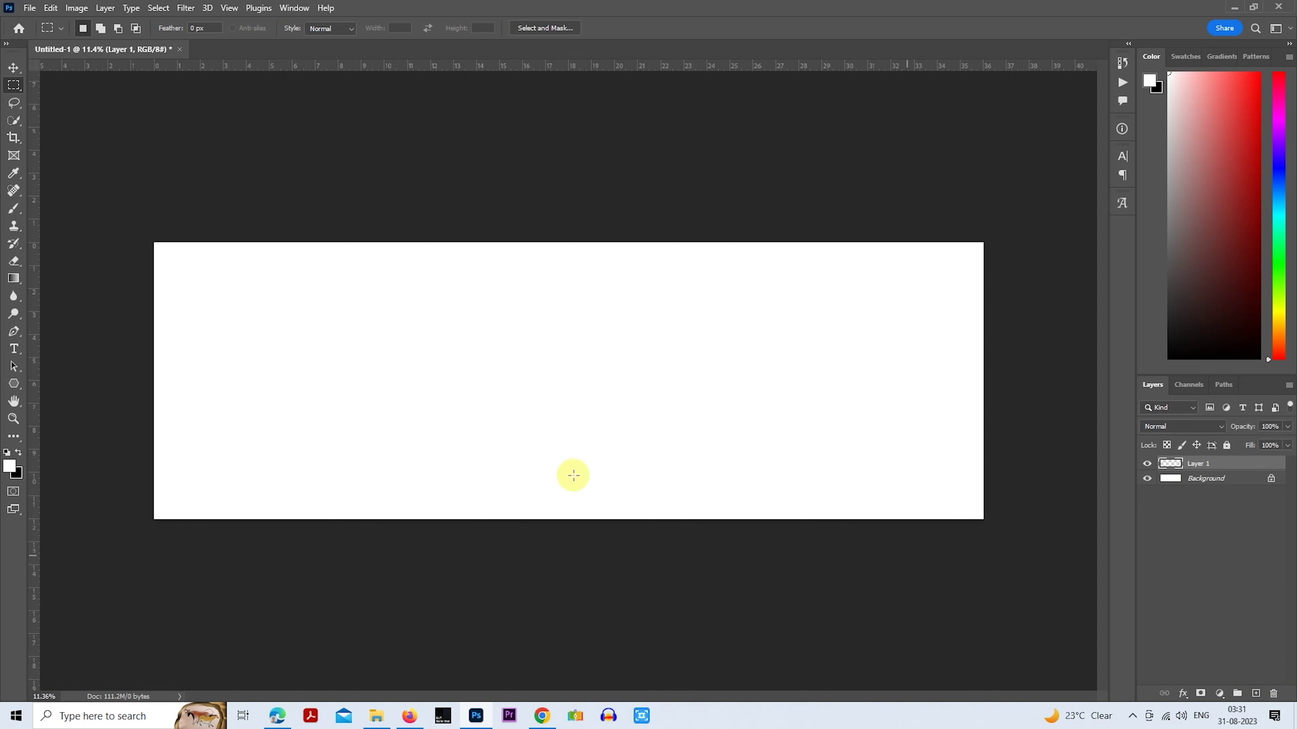
Lasso a rough band along the banner's left side and fill it black.
click(13, 104)
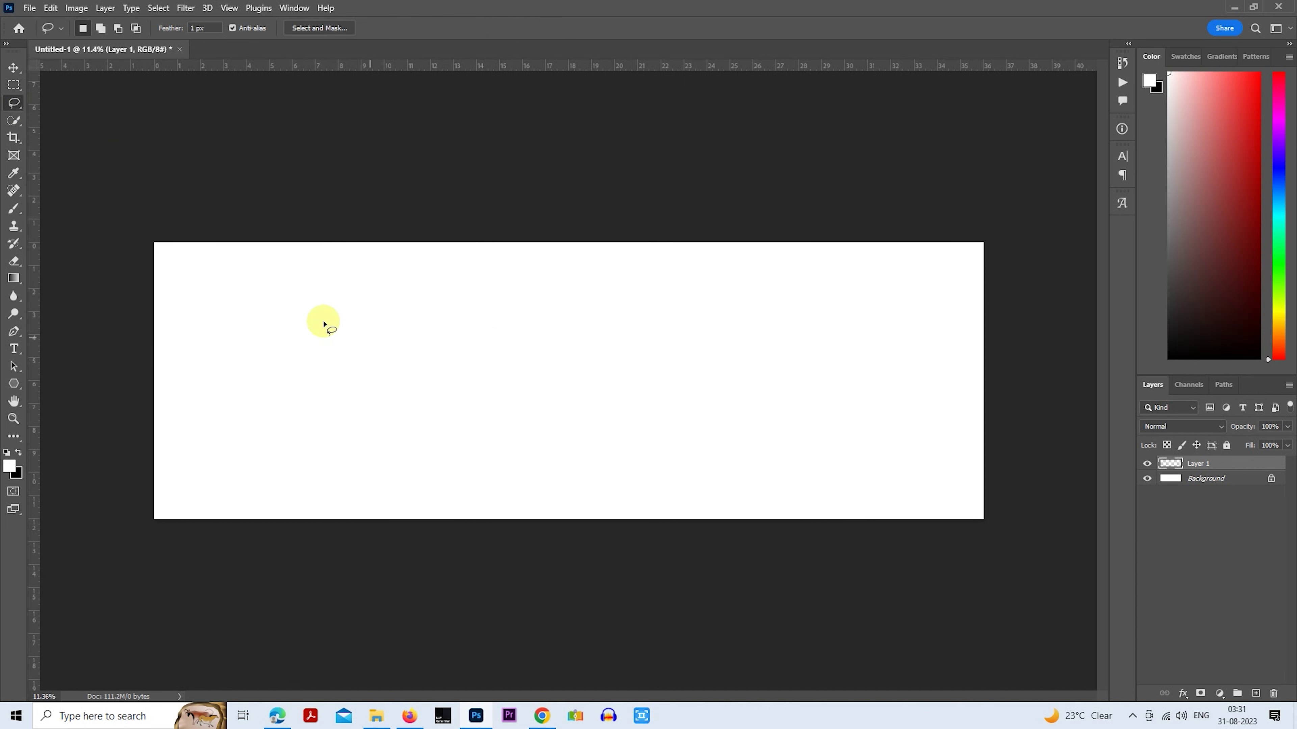
scroll(182, 386, up, 3)
mouse_move(183, 386)
mouse_down()
mouse_move(512, 342)
mouse_move(440, 386)
mouse_up()
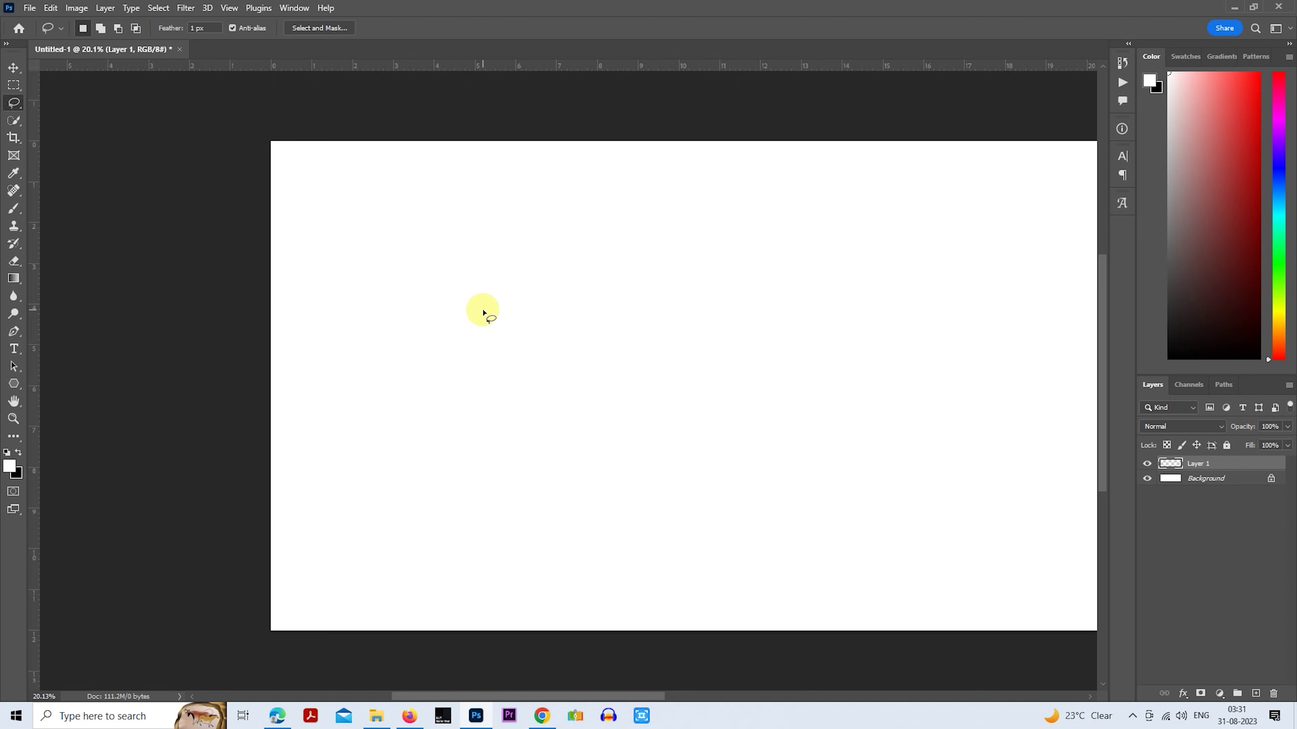
drag(587, 301, 489, 289)
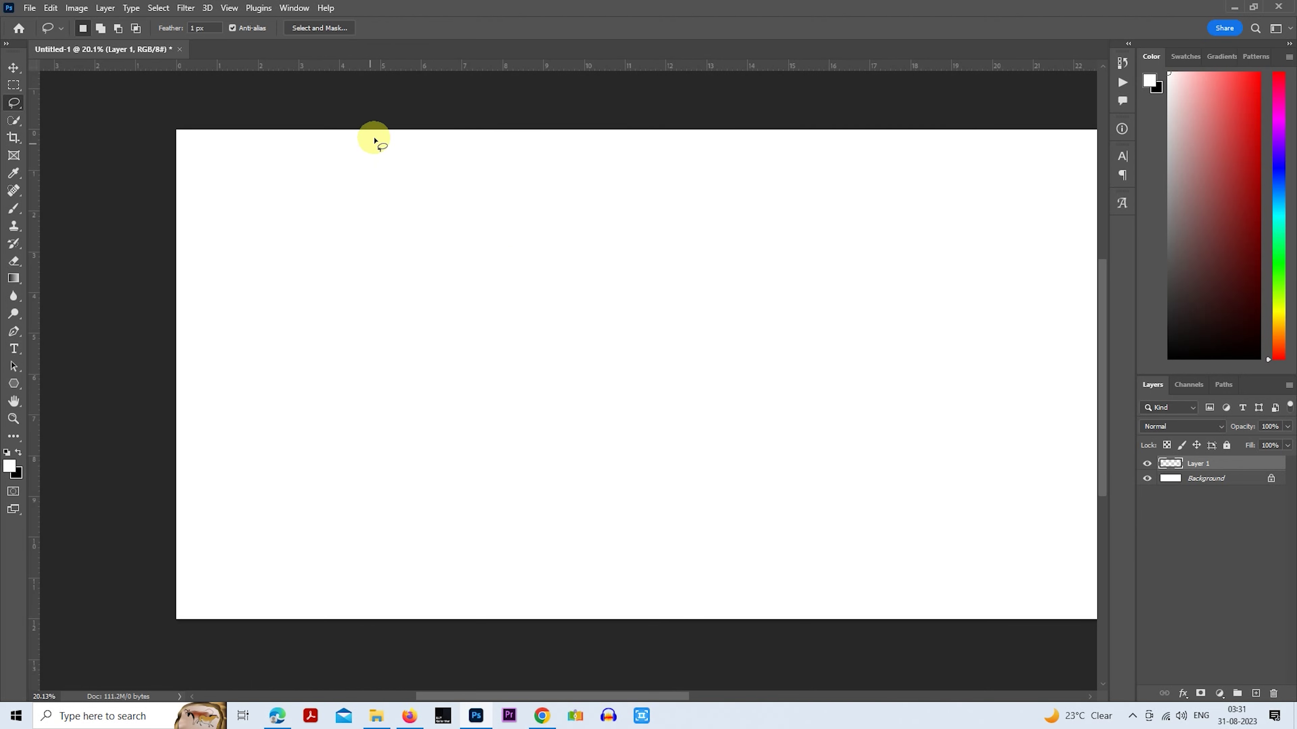
mouse_move(386, 122)
mouse_down()
mouse_move(400, 454)
mouse_move(281, 667)
mouse_move(87, 387)
mouse_move(159, 97)
mouse_move(389, 91)
mouse_up()
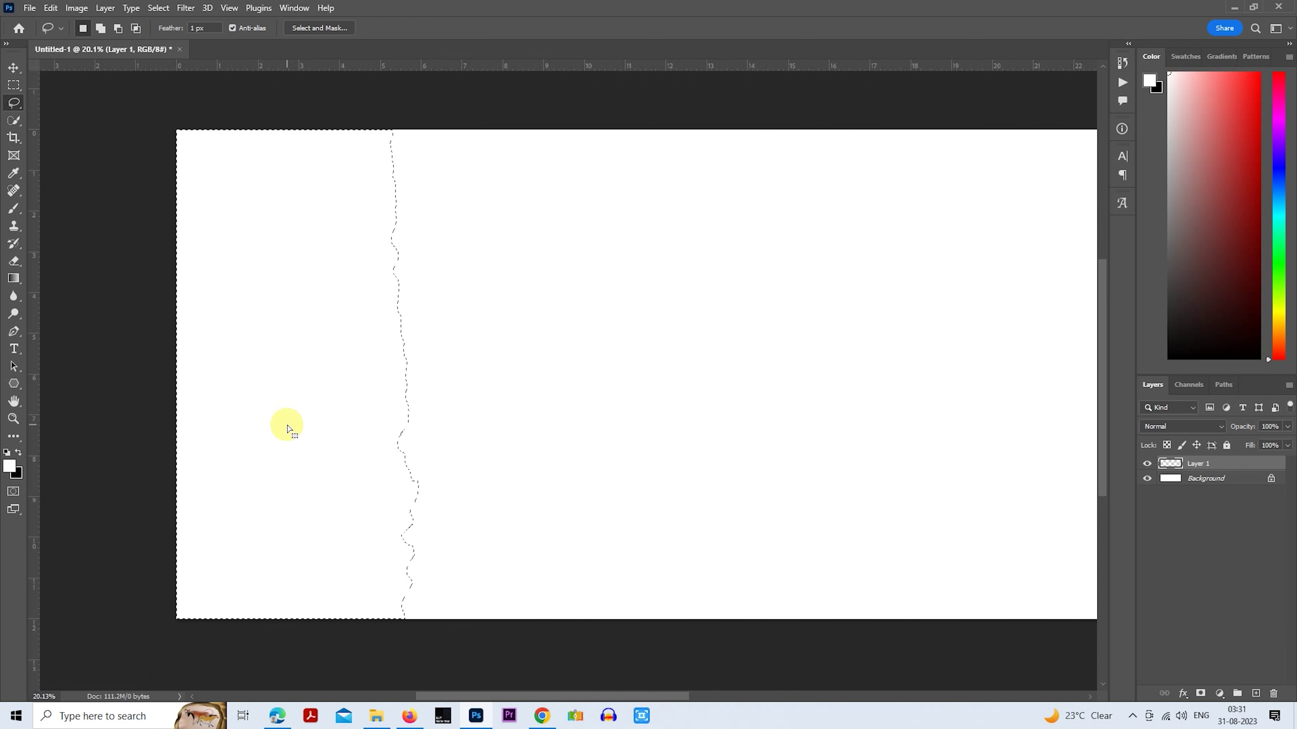
key(ctrl+BackSpace)
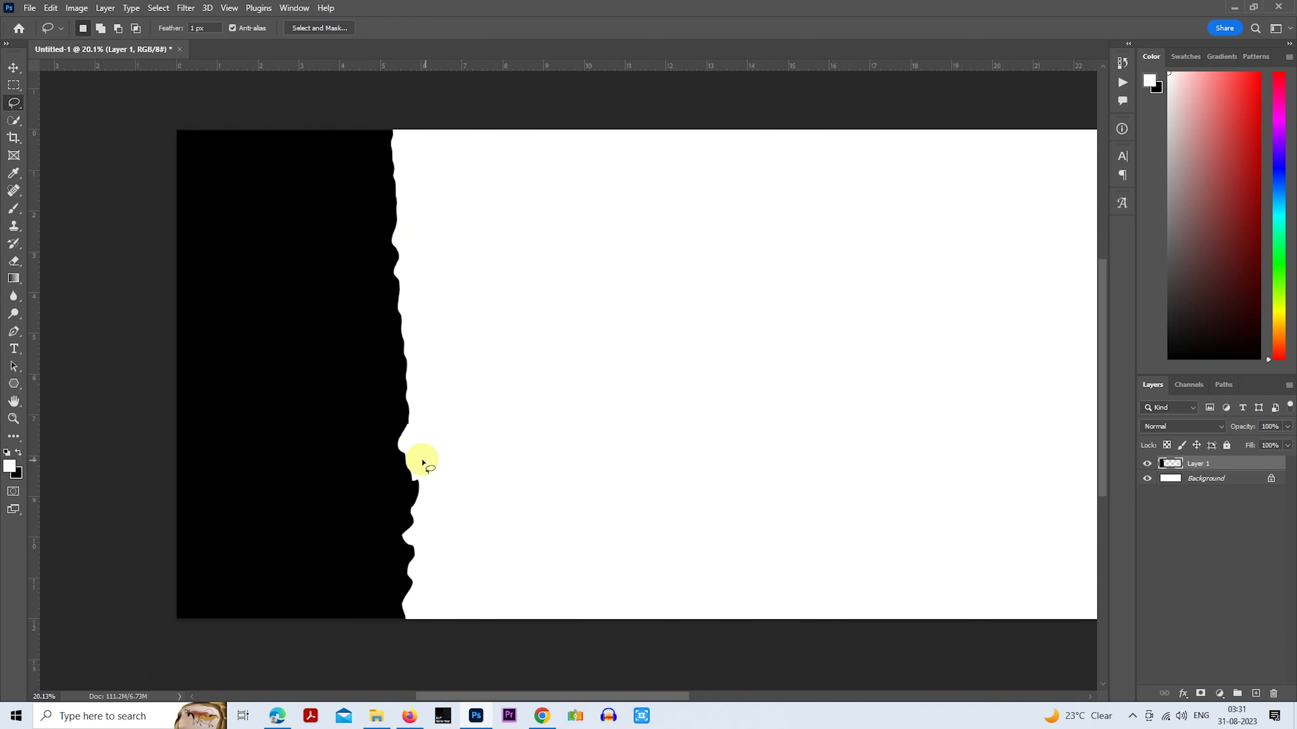
Lasso a freehand shape right of the black band, fill it black, then undo the fill.
scroll(385, 467, up, 2)
scroll(385, 466, up, 2)
scroll(387, 469, down, 4)
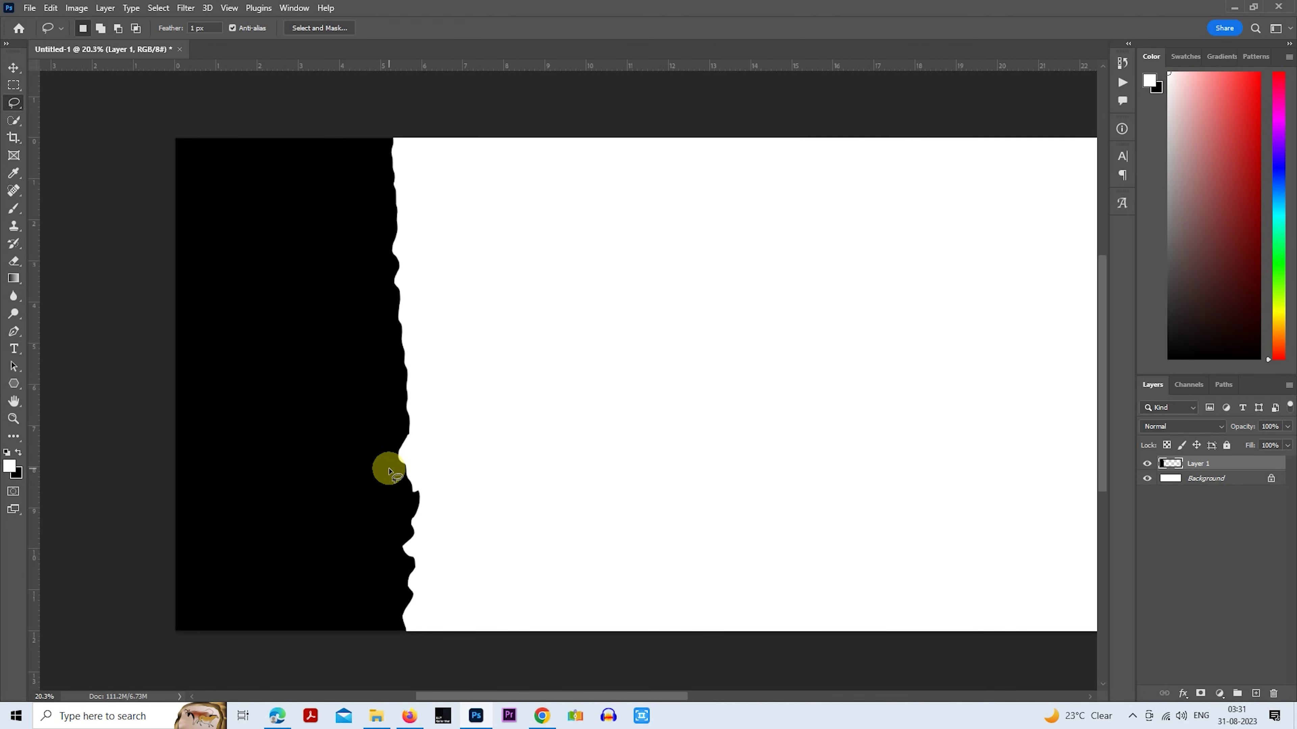
drag(588, 359, 495, 358)
scroll(495, 358, down, 2)
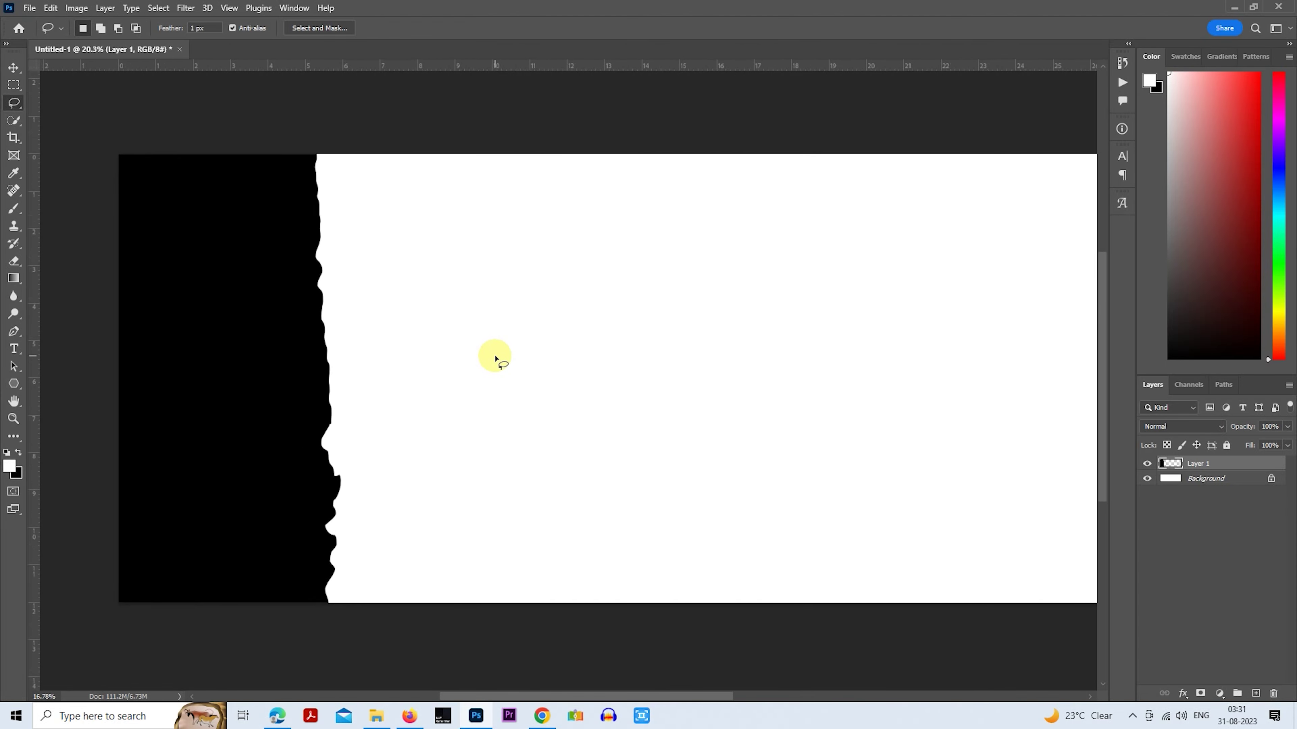
scroll(648, 353, down, 2)
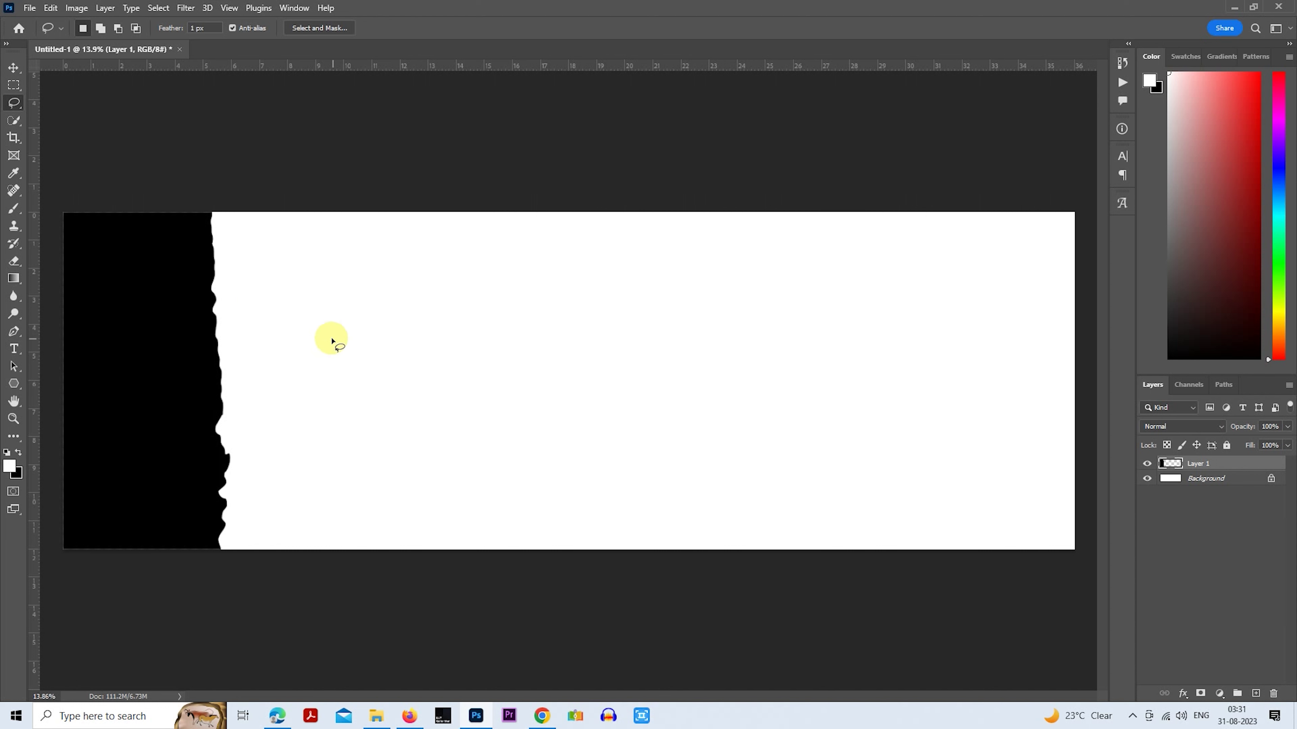
drag(325, 337, 423, 420)
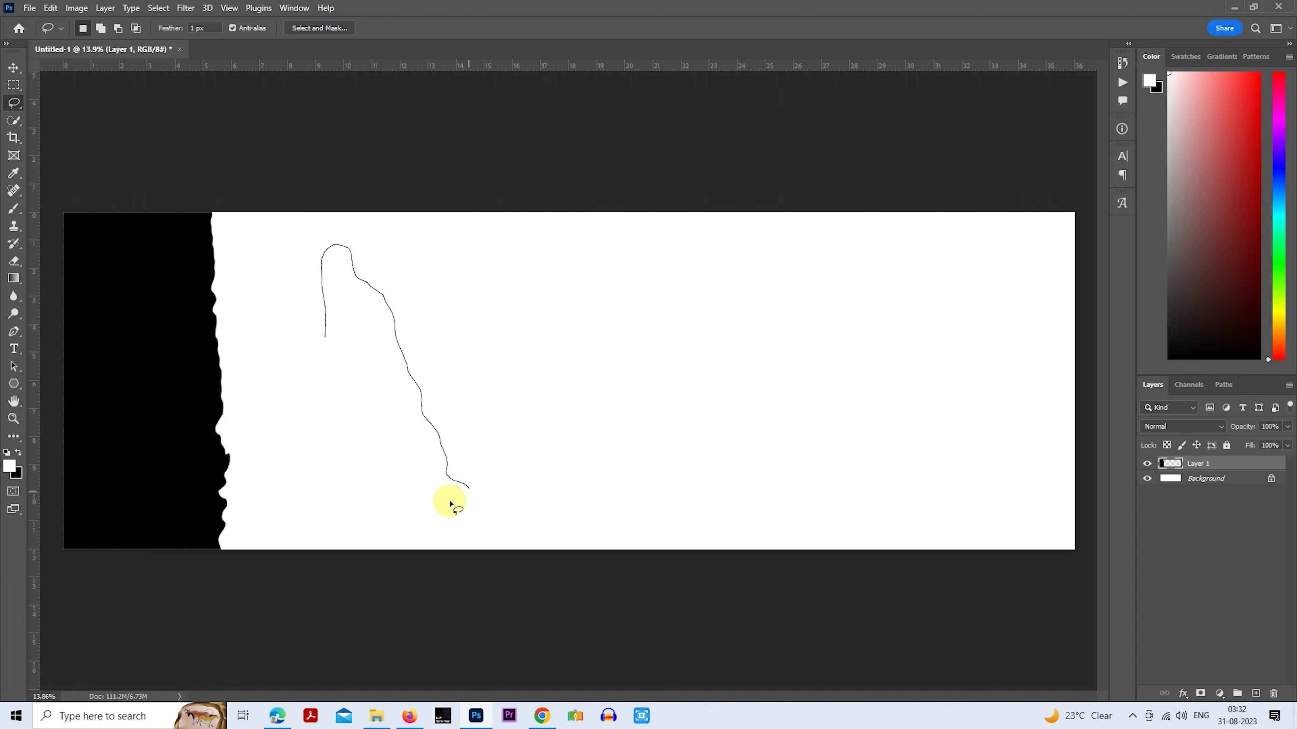
drag(423, 420, 325, 339)
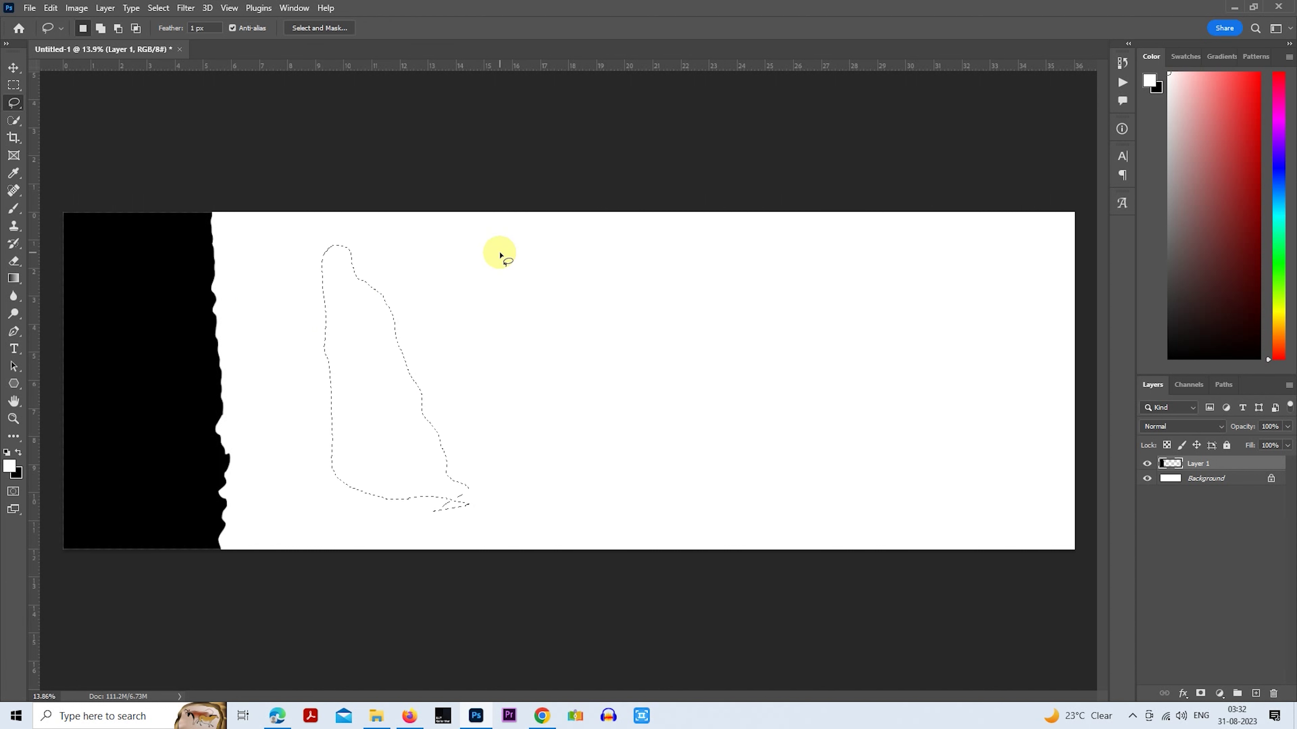
key(ctrl+BackSpace)
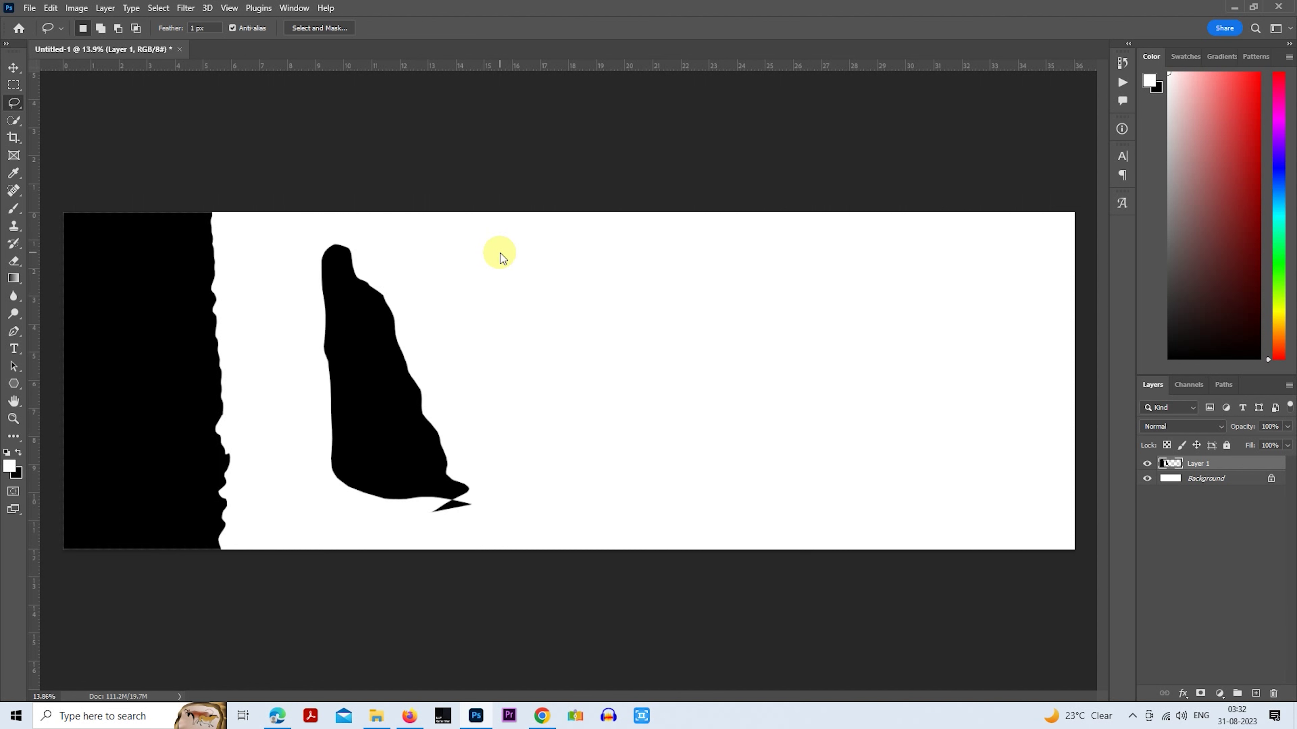
key(ctrl+z)
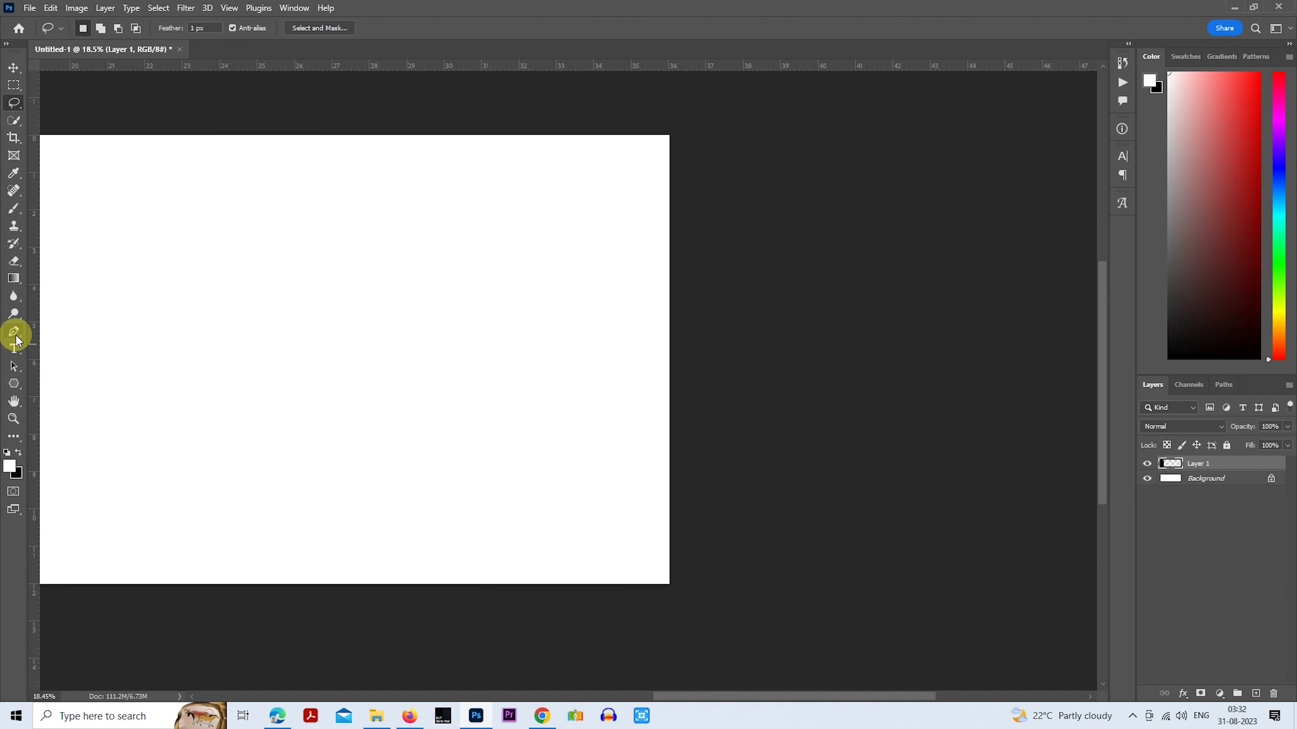
Trace a torn-edge path down the banner's right side with the Freeform Pen Tool.
click(15, 333)
right_click(15, 333)
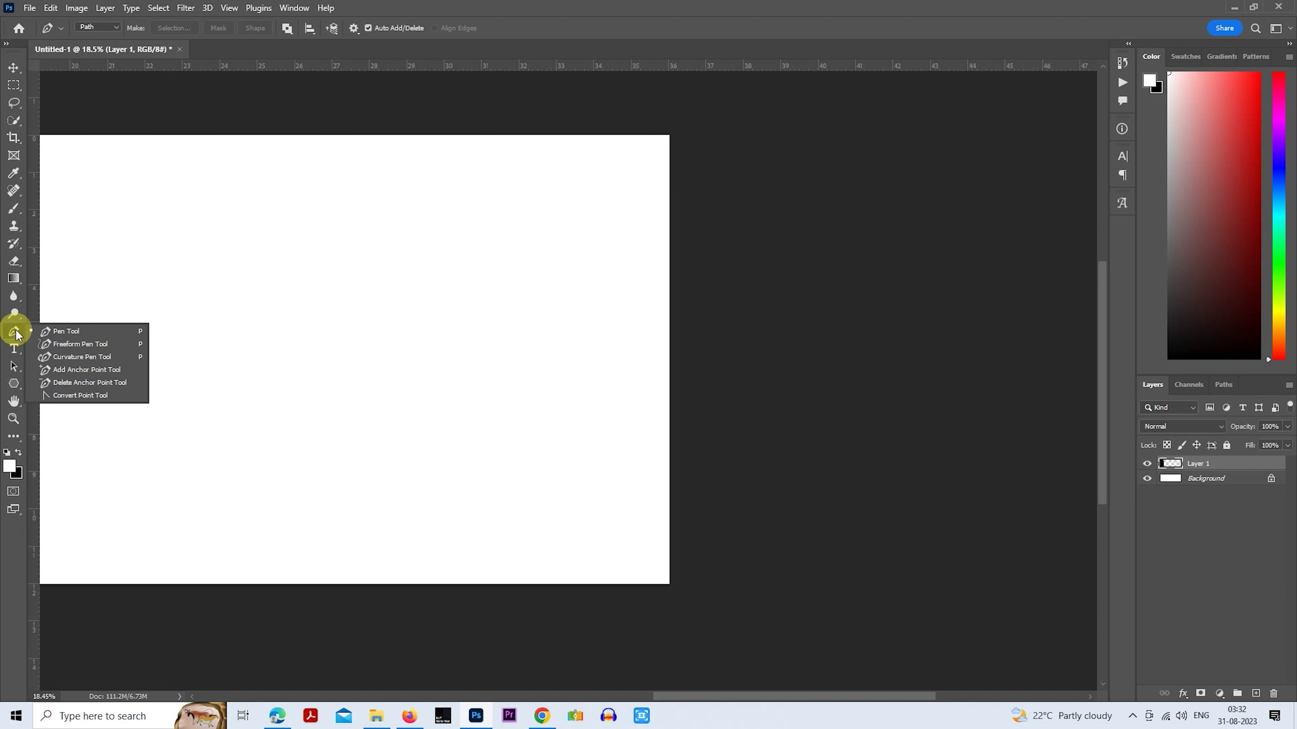
click(82, 344)
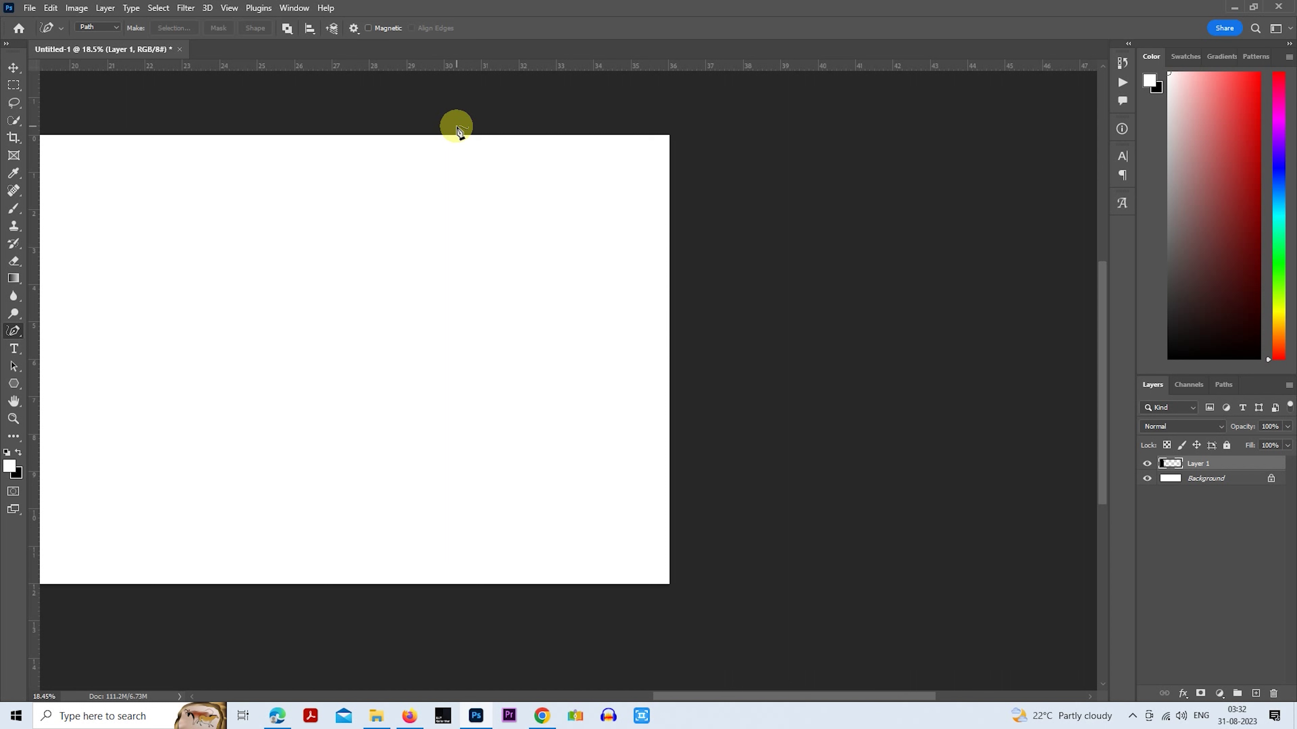
mouse_move(458, 134)
mouse_down()
mouse_move(453, 592)
mouse_move(697, 602)
mouse_move(897, 212)
mouse_move(753, 70)
mouse_move(462, 117)
mouse_up()
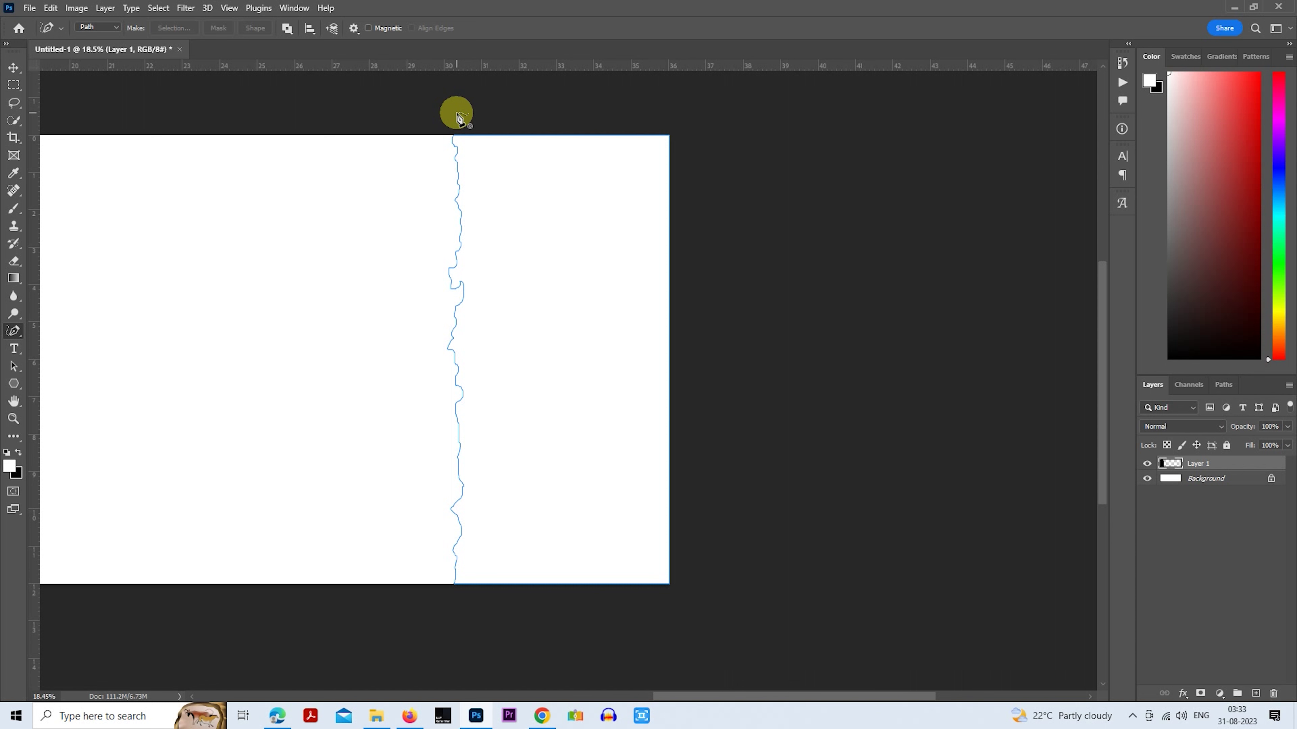
drag(458, 118, 454, 112)
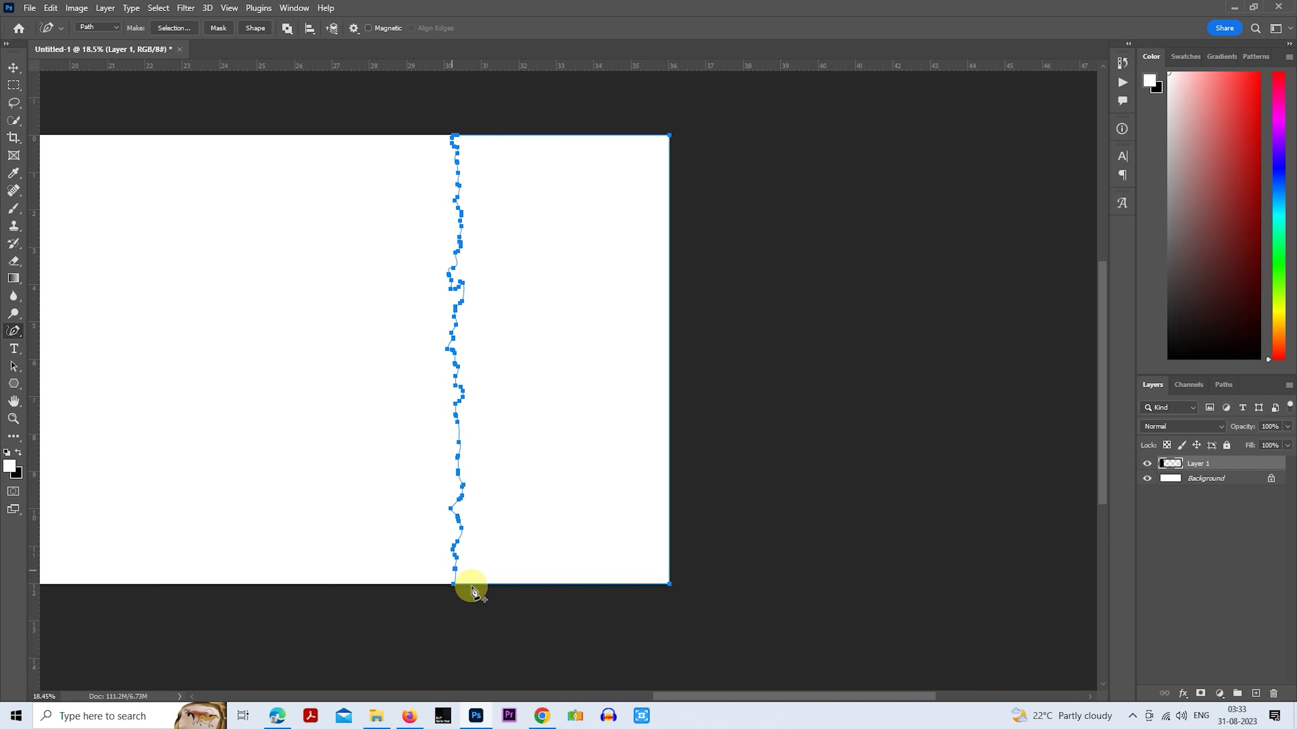
Turn the torn-edge path into a selection, fill it black, and deselect.
right_click(533, 183)
click(581, 238)
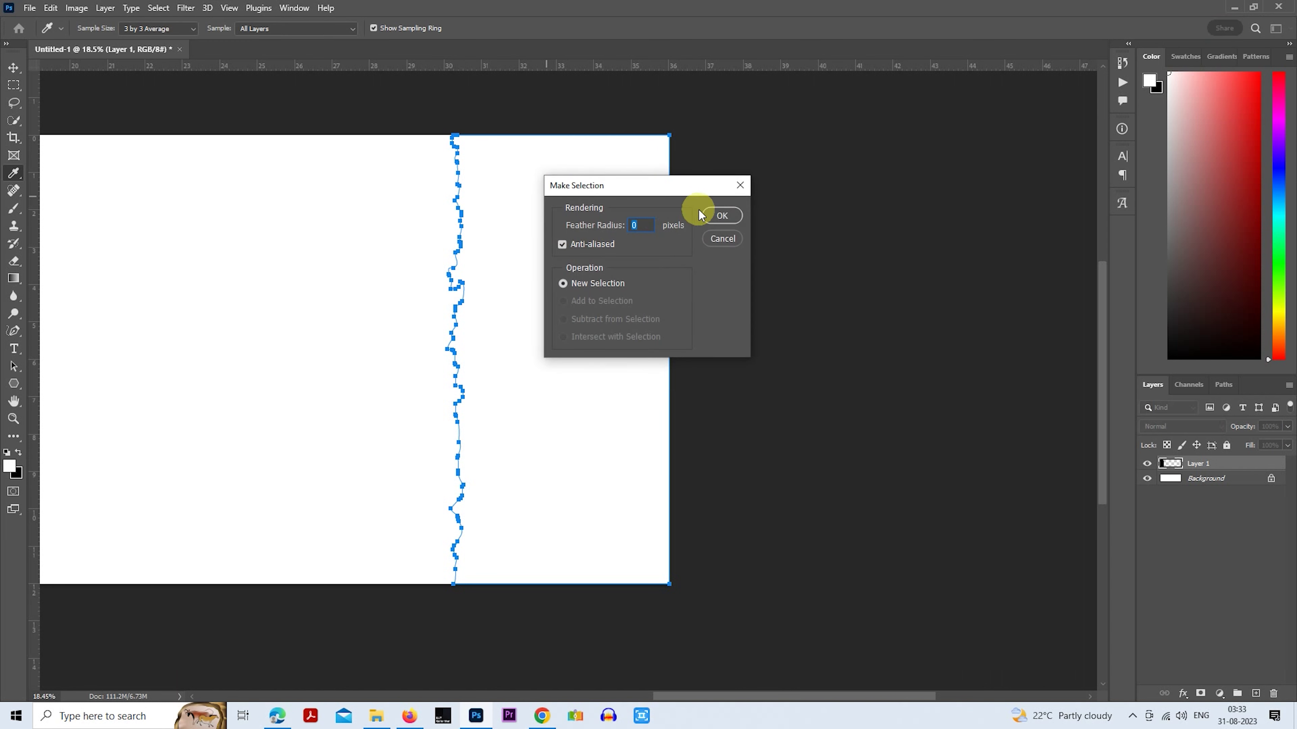
click(717, 216)
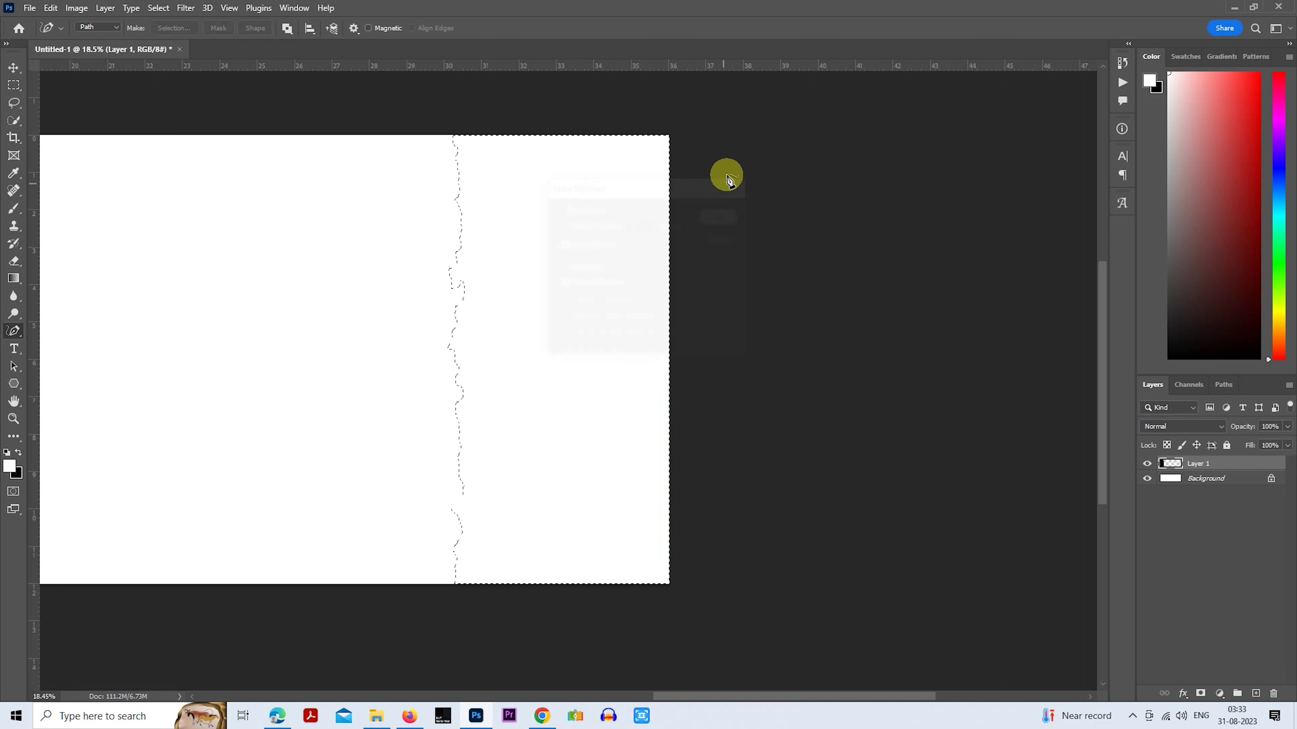
key(ctrl+BackSpace)
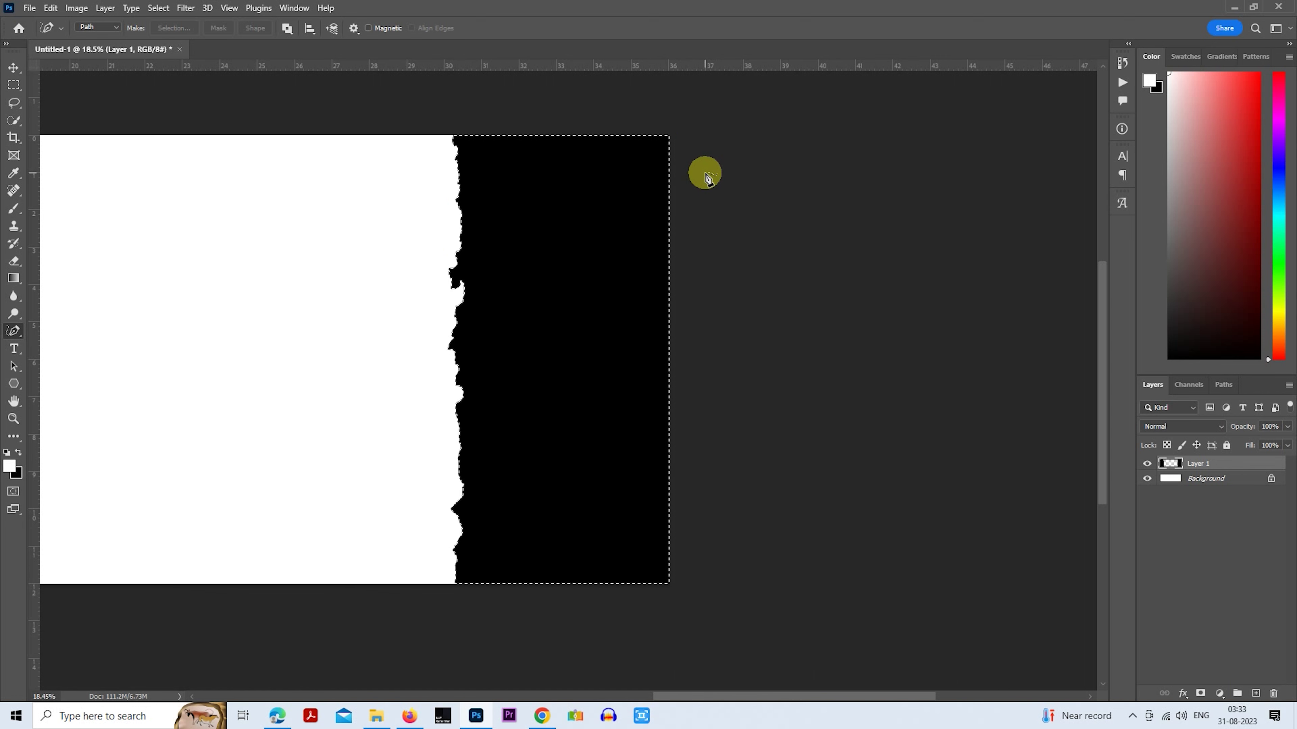
key(ctrl+d)
Fit the banner on screen, hide Layer 1's torn bands, and pick the Curvature Pen Tool.
key(ctrl+0)
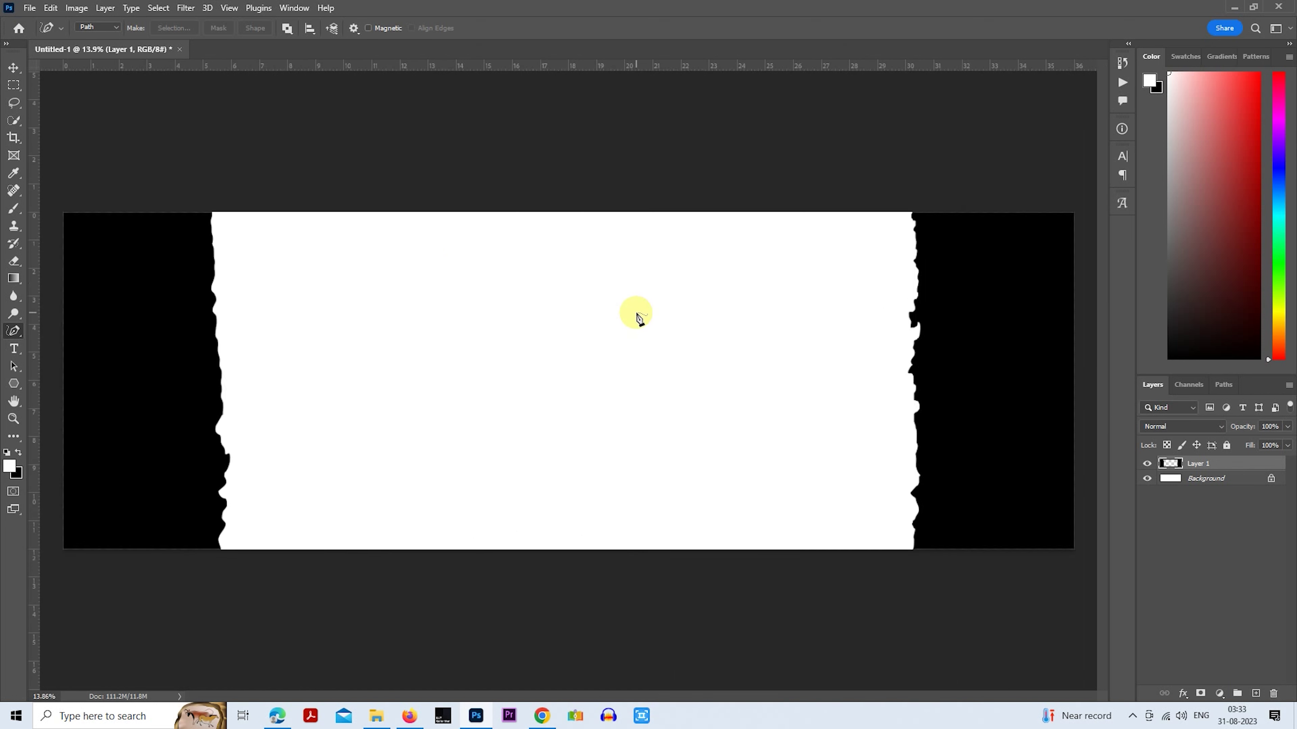
scroll(639, 318, down, 2)
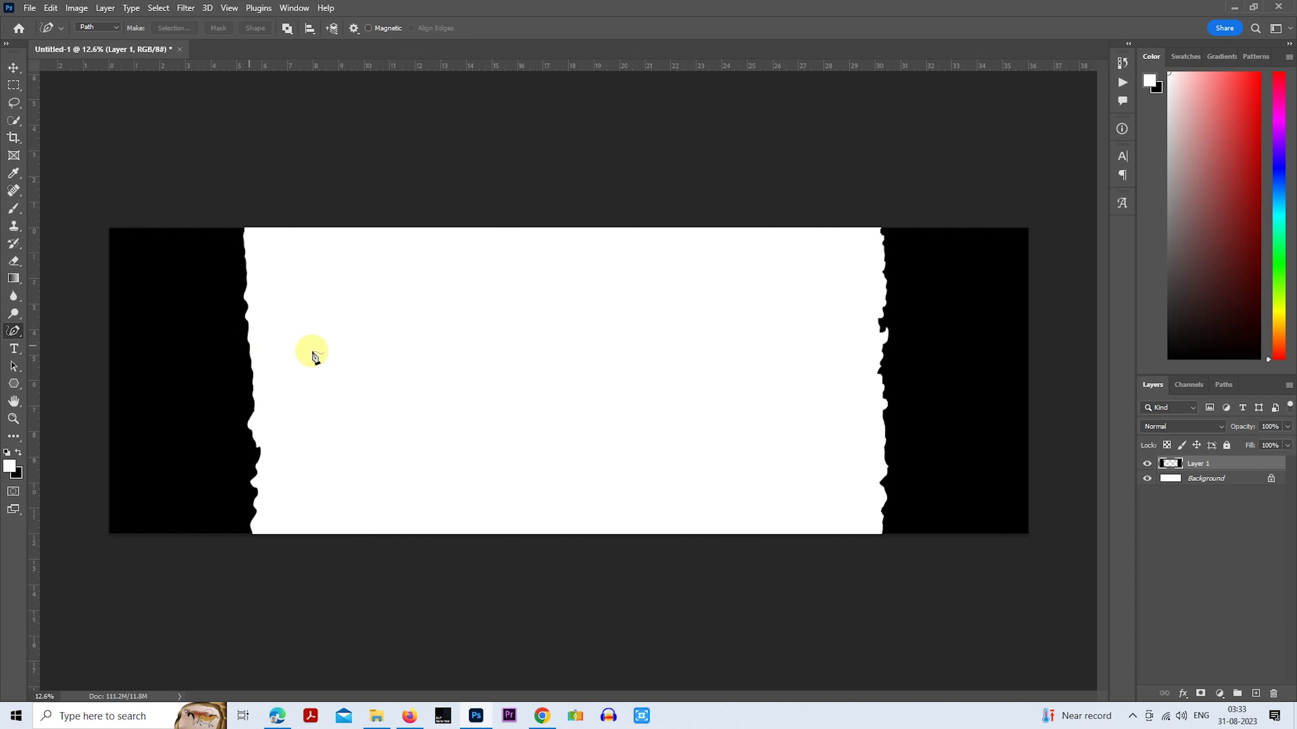
click(1148, 466)
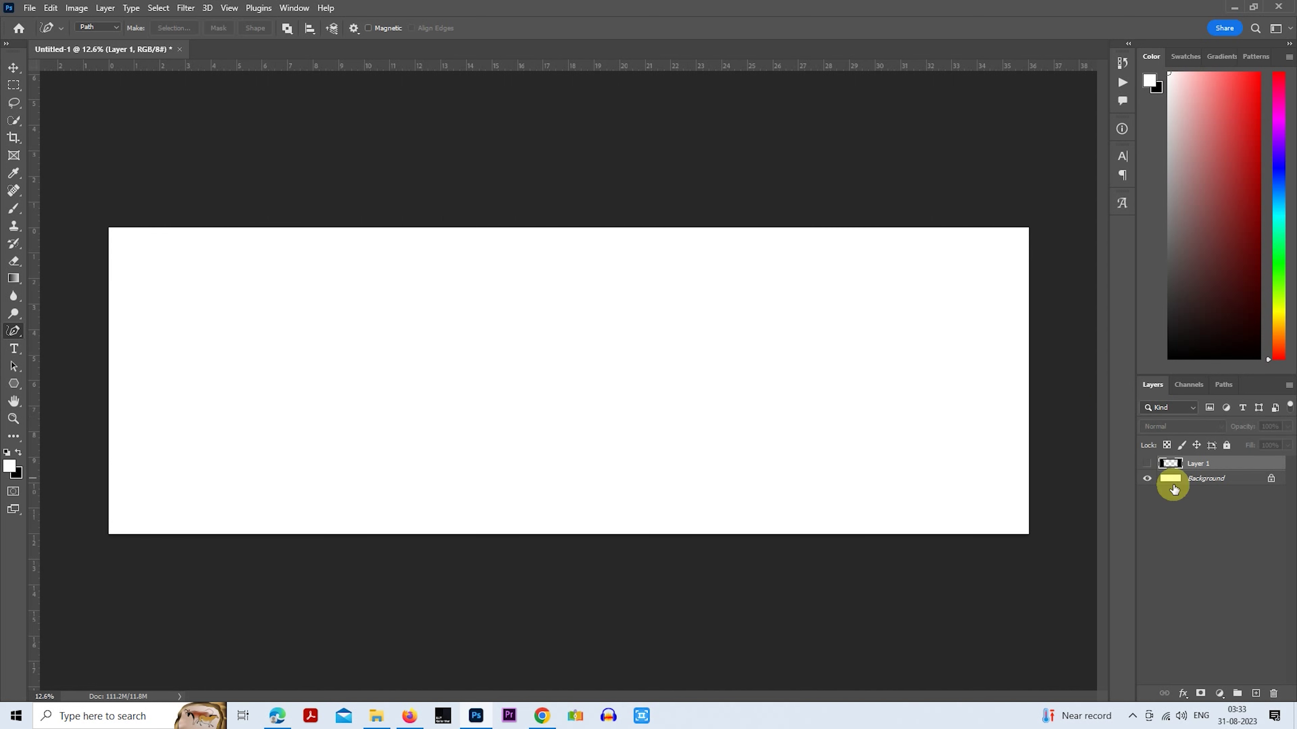
click(1147, 463)
right_click(14, 332)
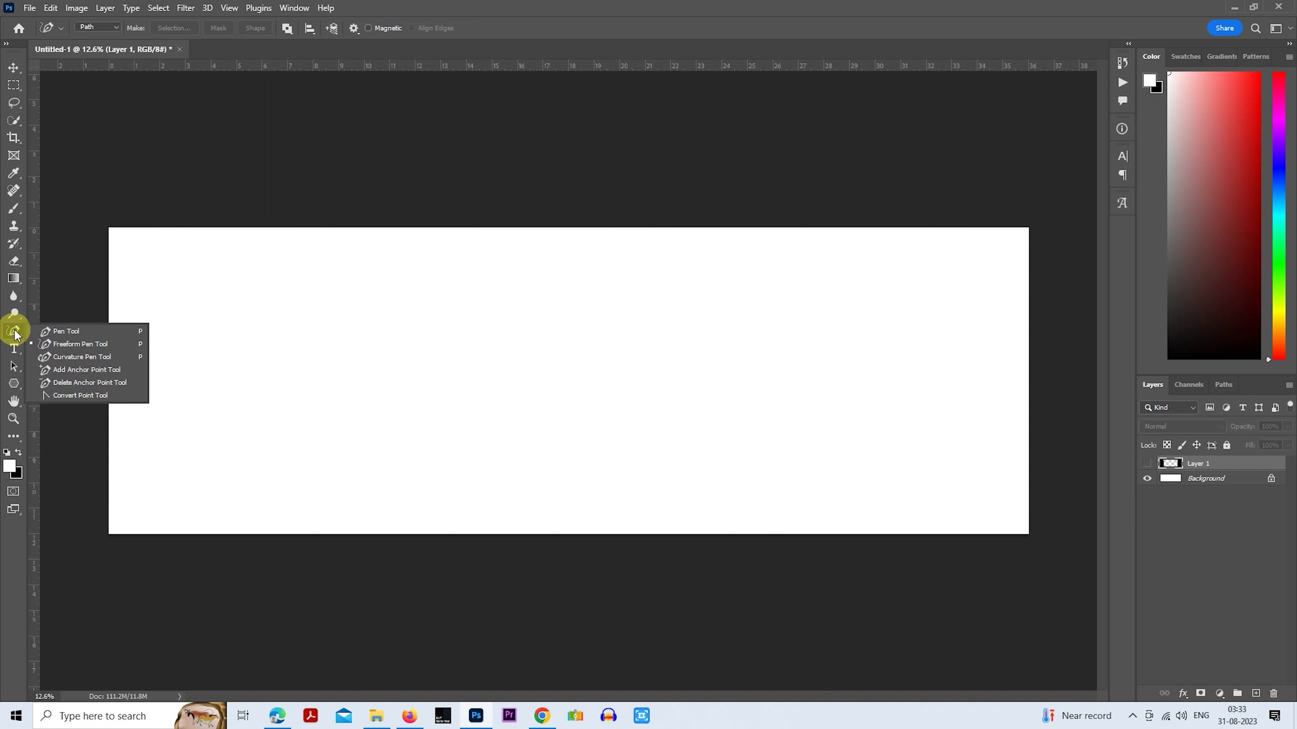
click(88, 358)
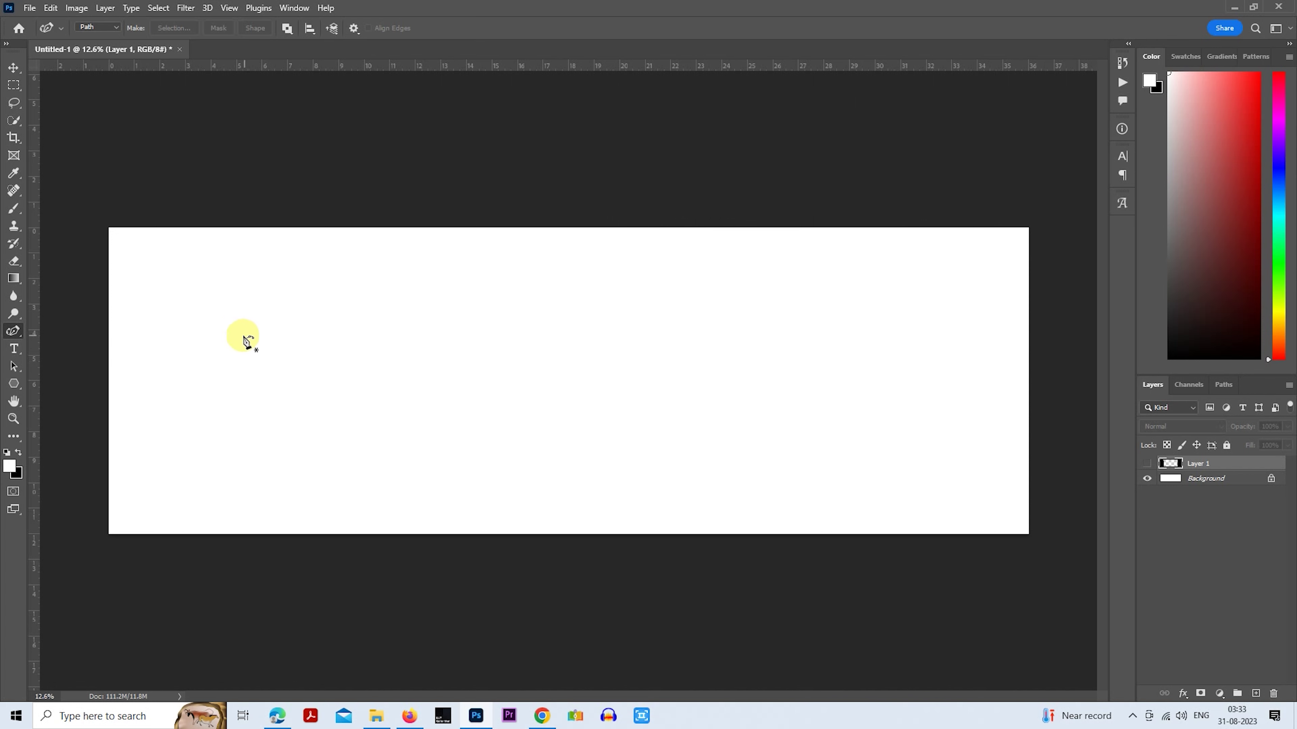
Start a curvature path above the top-left corner and bend it down into the banner.
scroll(223, 371, down, 1)
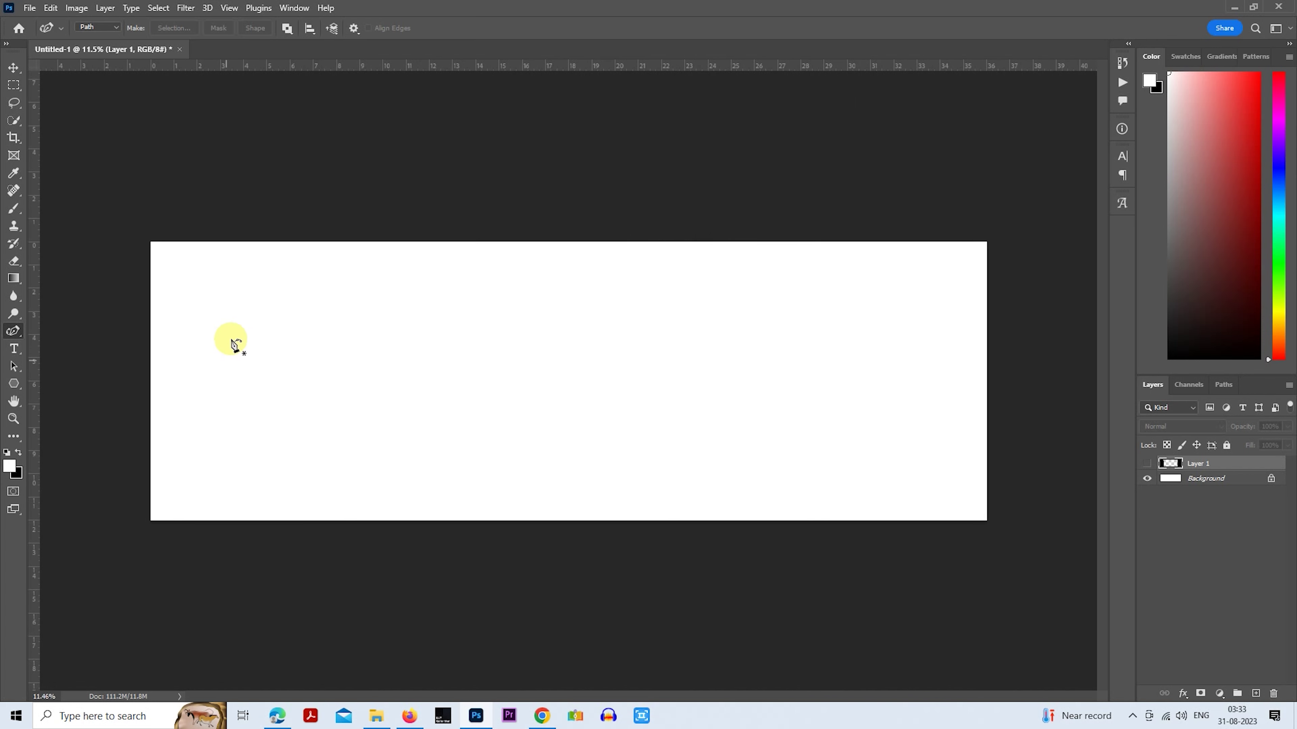
click(174, 209)
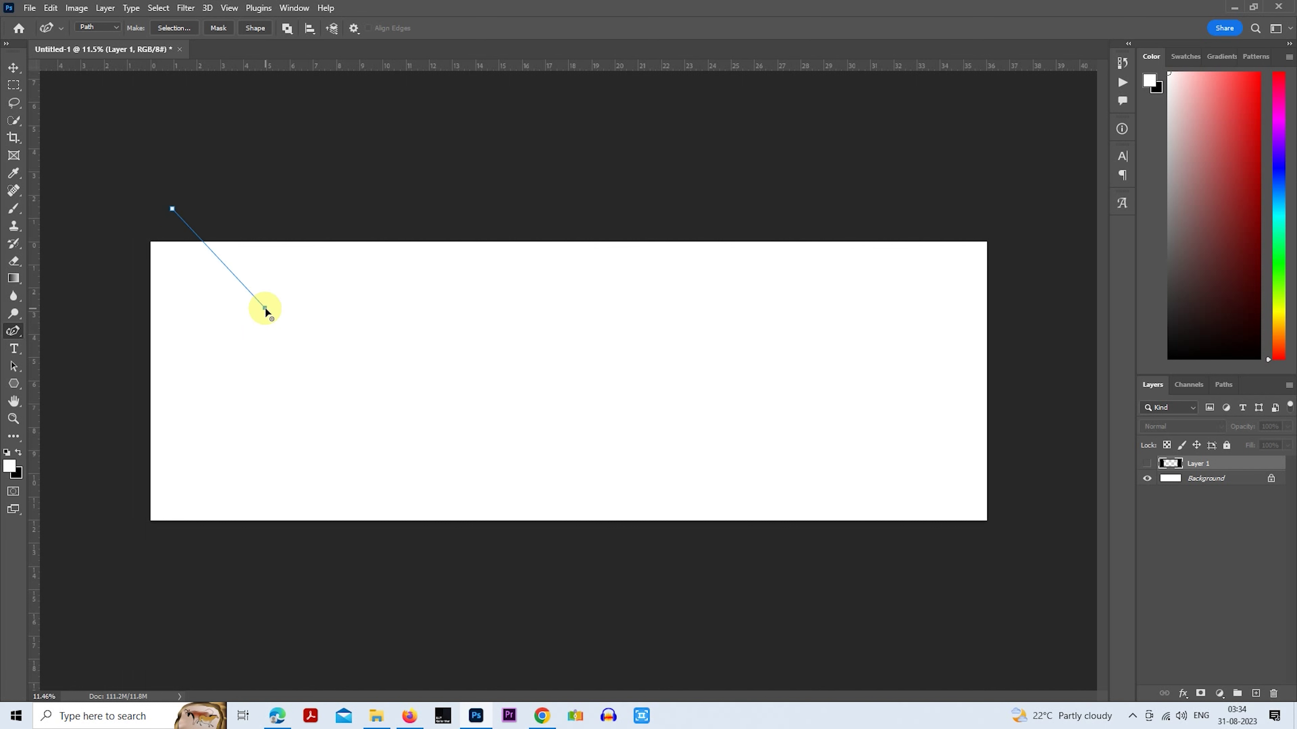
click(265, 308)
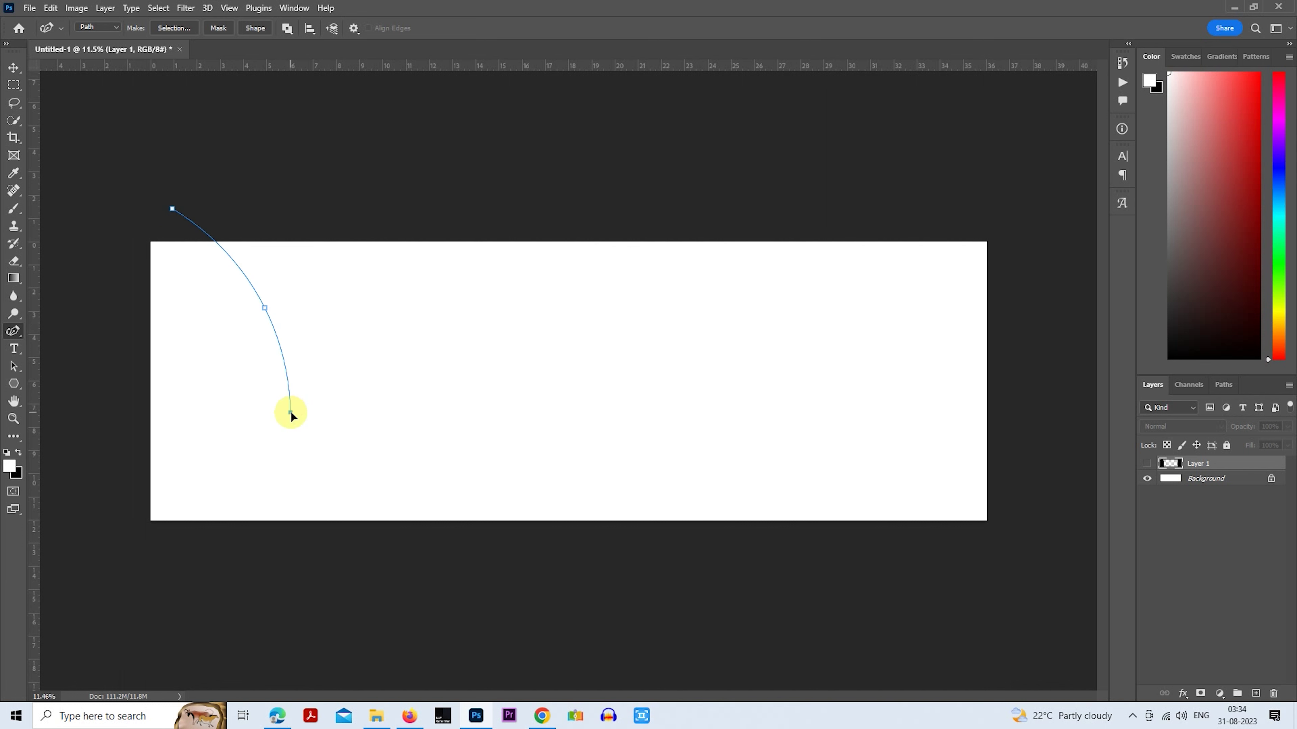
click(261, 419)
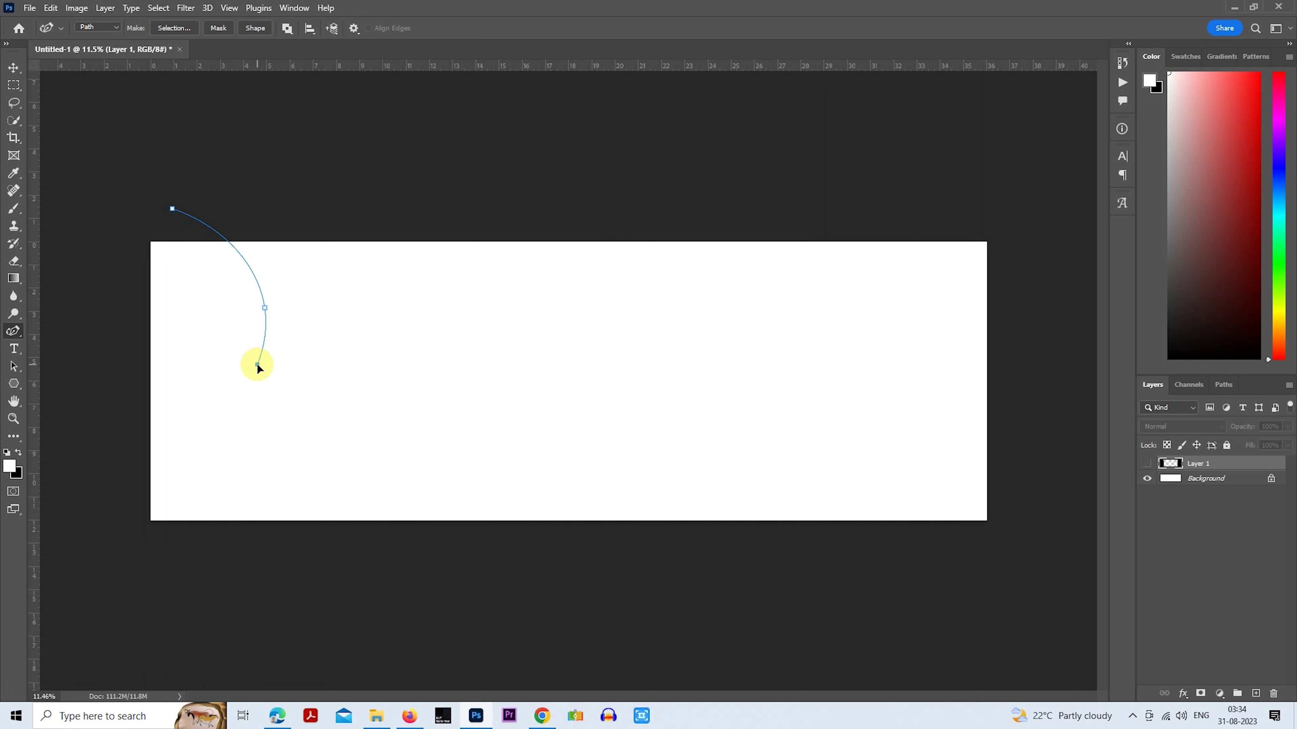
click(257, 364)
drag(258, 366, 260, 360)
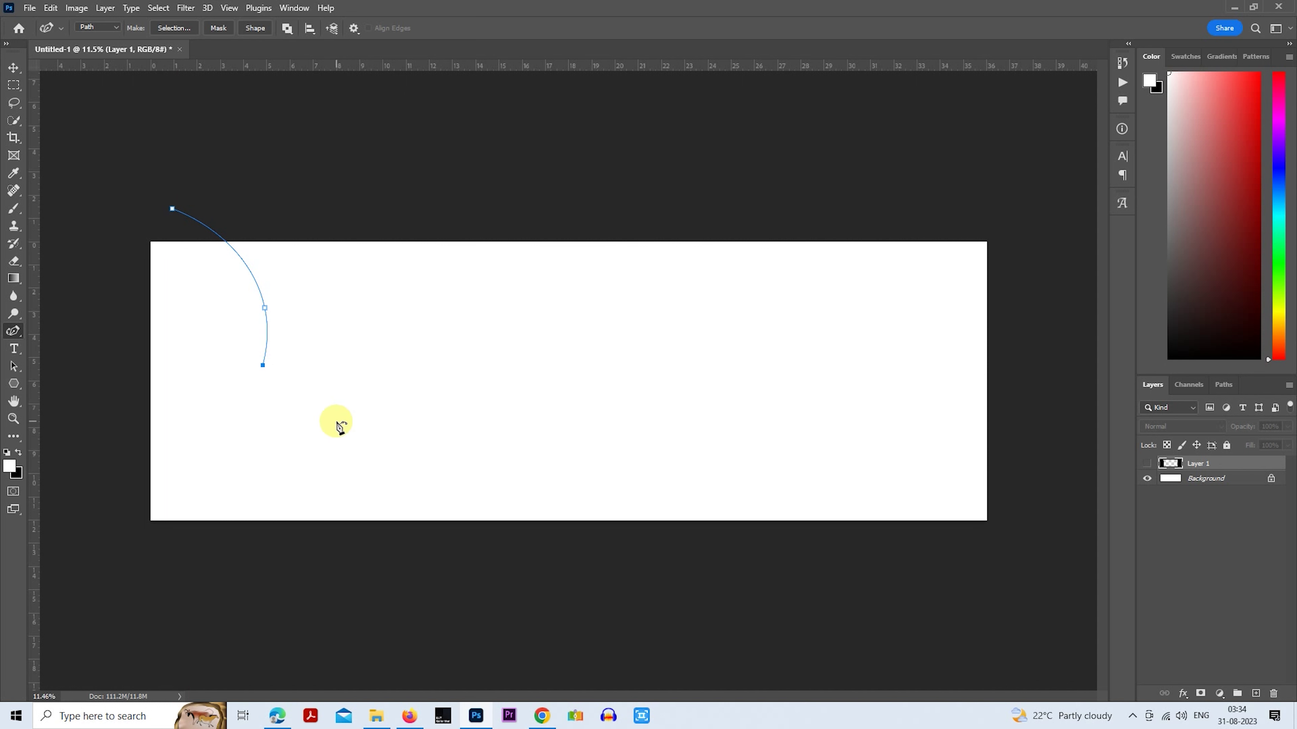
click(329, 415)
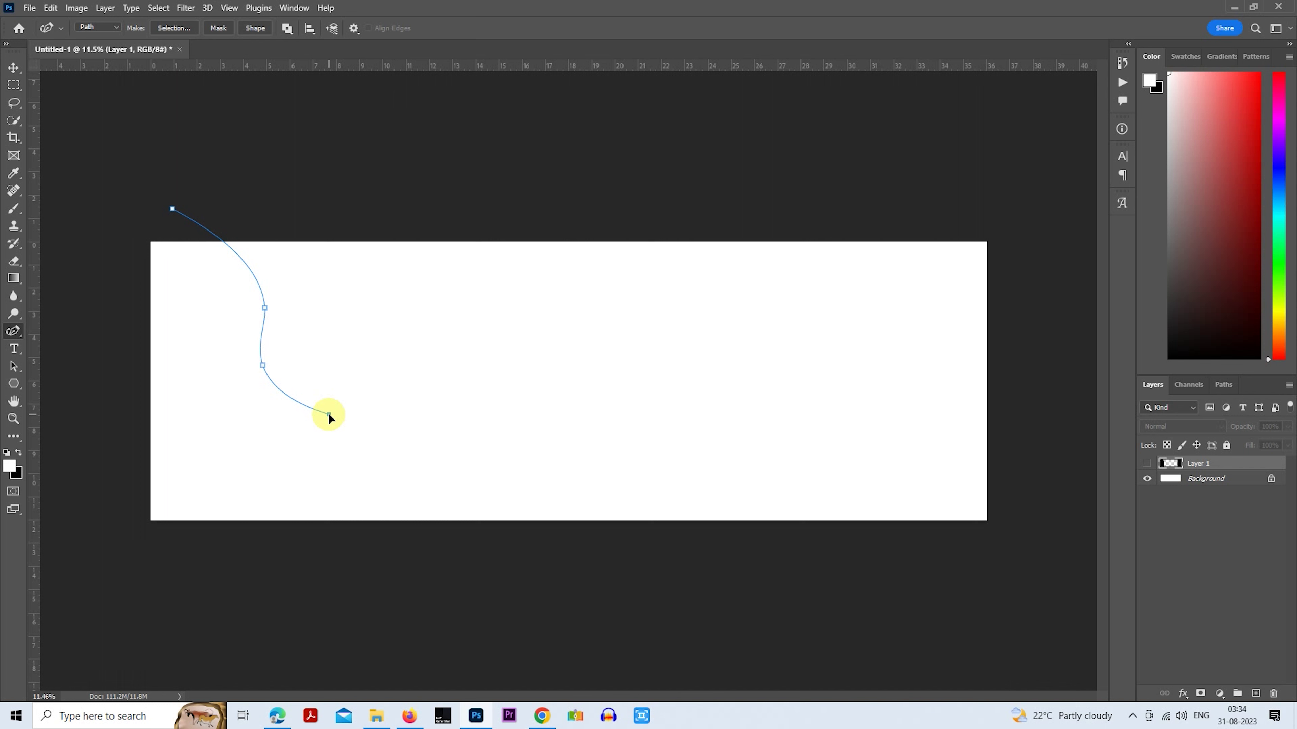
Carry the wave below the banner, sweep back up the left side, and close the path.
click(405, 485)
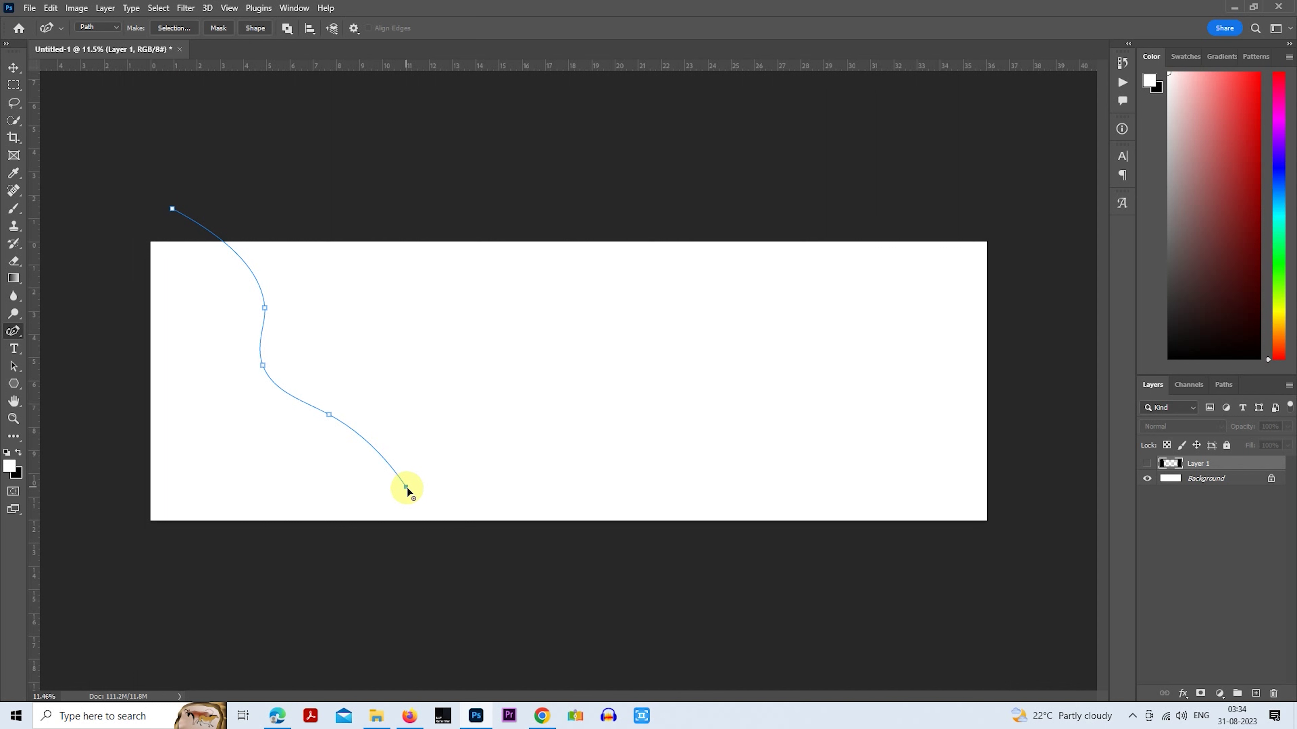
click(450, 553)
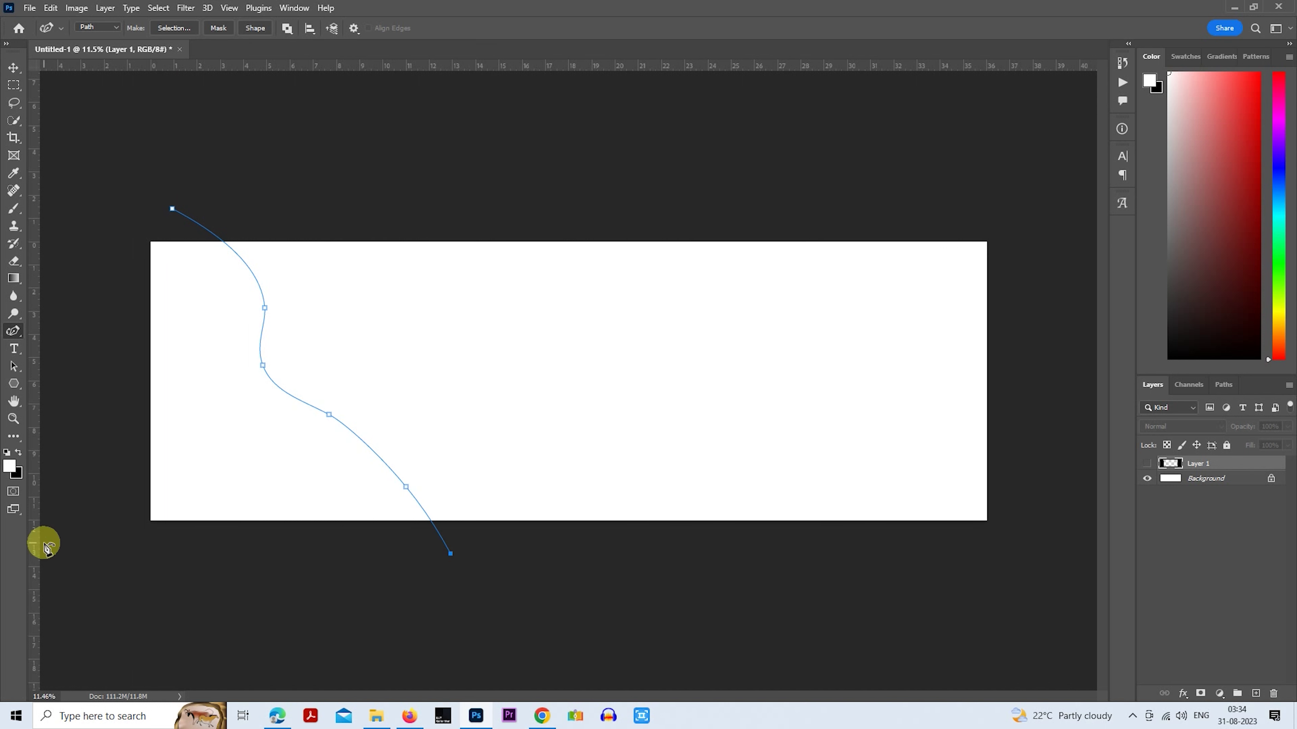
click(94, 555)
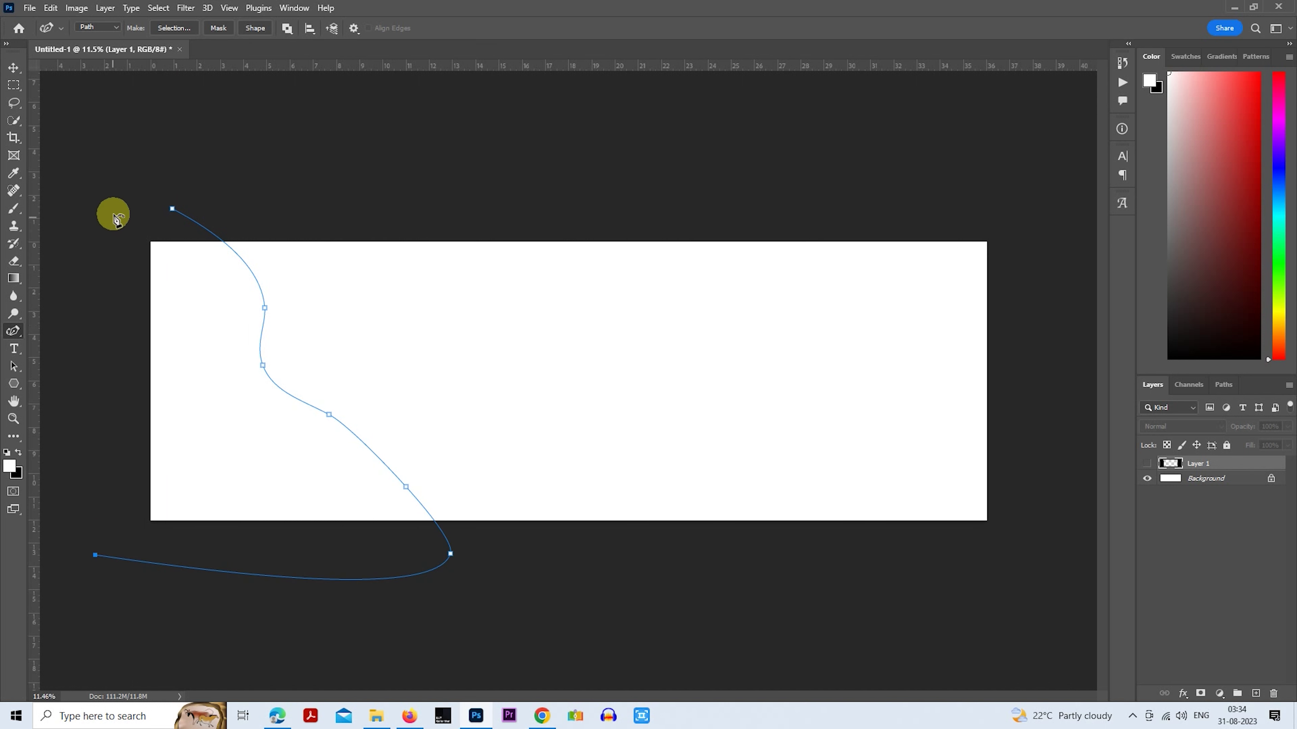
click(113, 213)
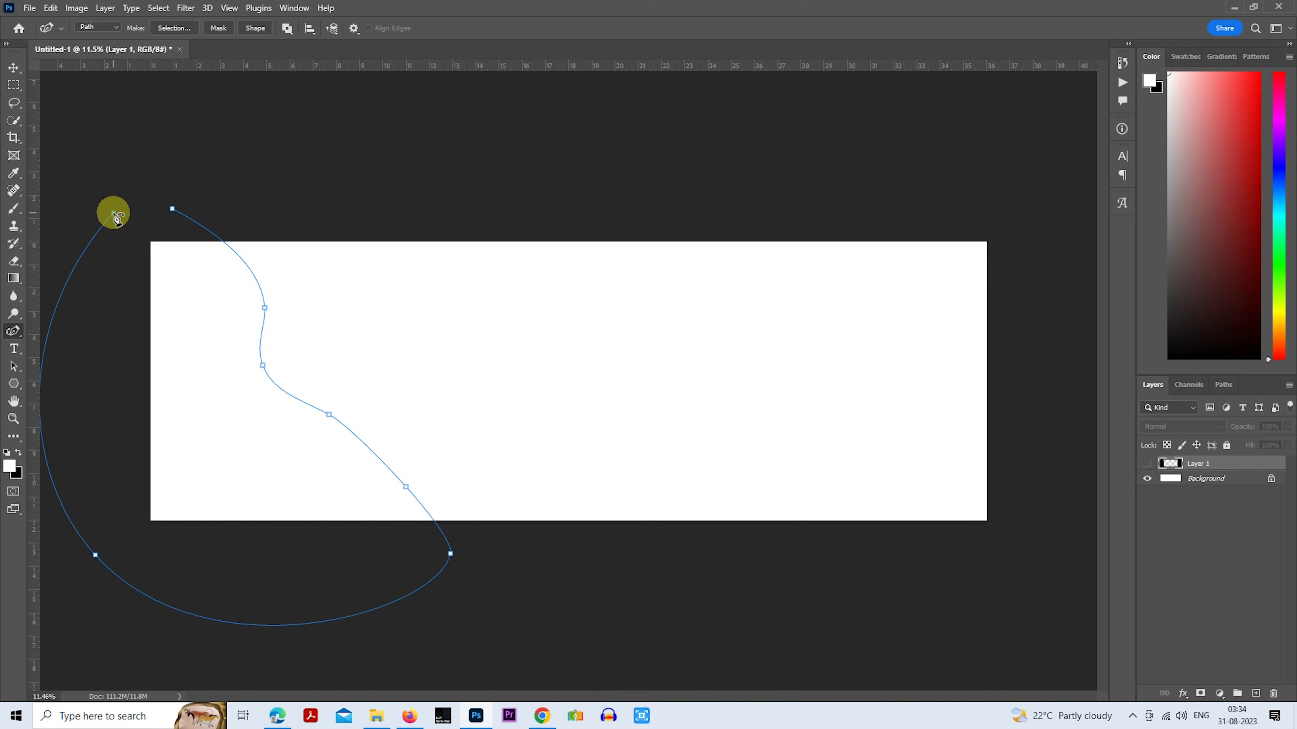
click(172, 206)
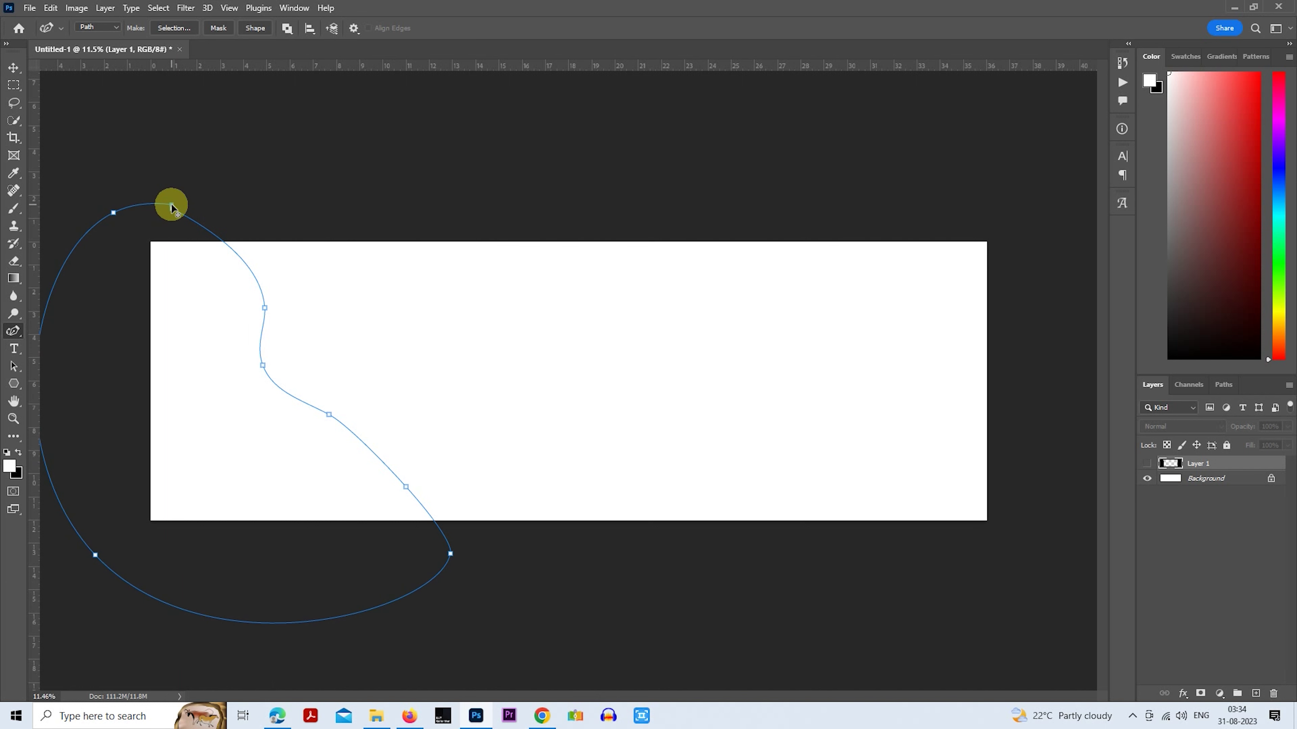
right_click(171, 204)
click(191, 362)
right_click(192, 361)
Fill the wavy path's selection black on new Layer 2, hide it, and add Layer 3.
click(211, 418)
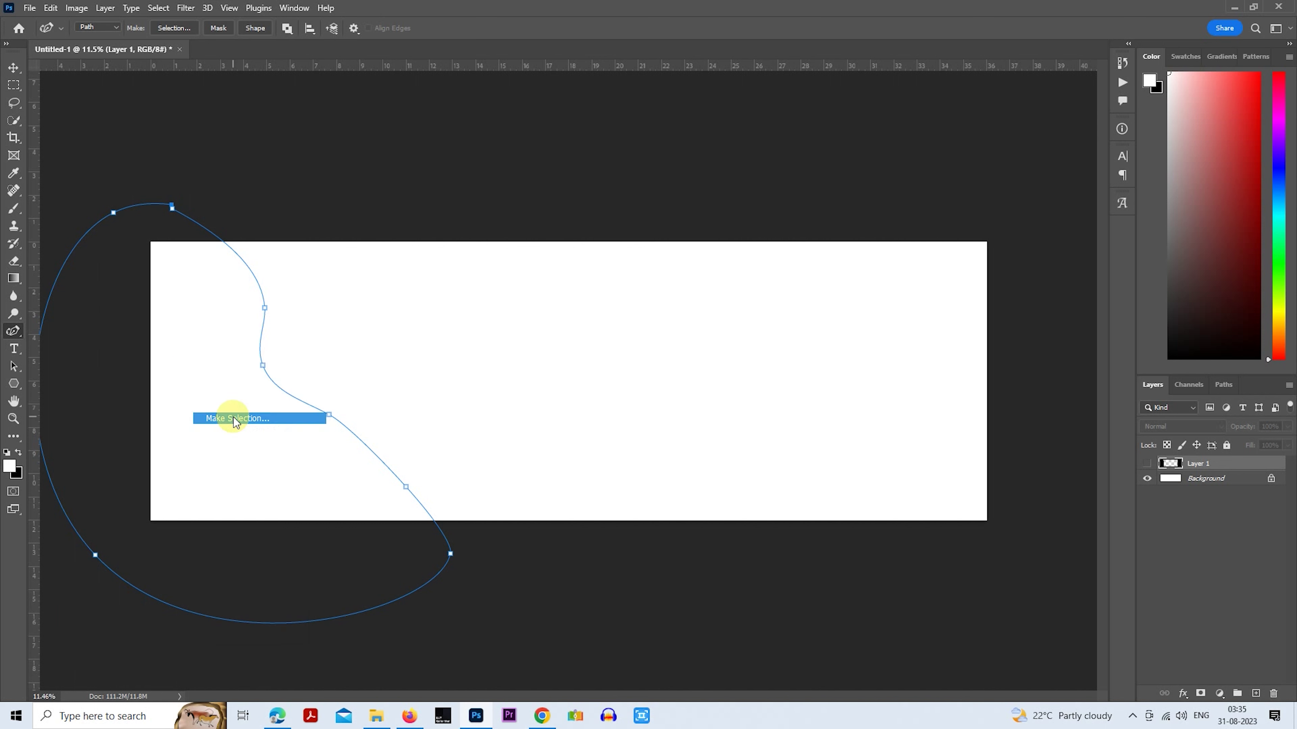
click(726, 215)
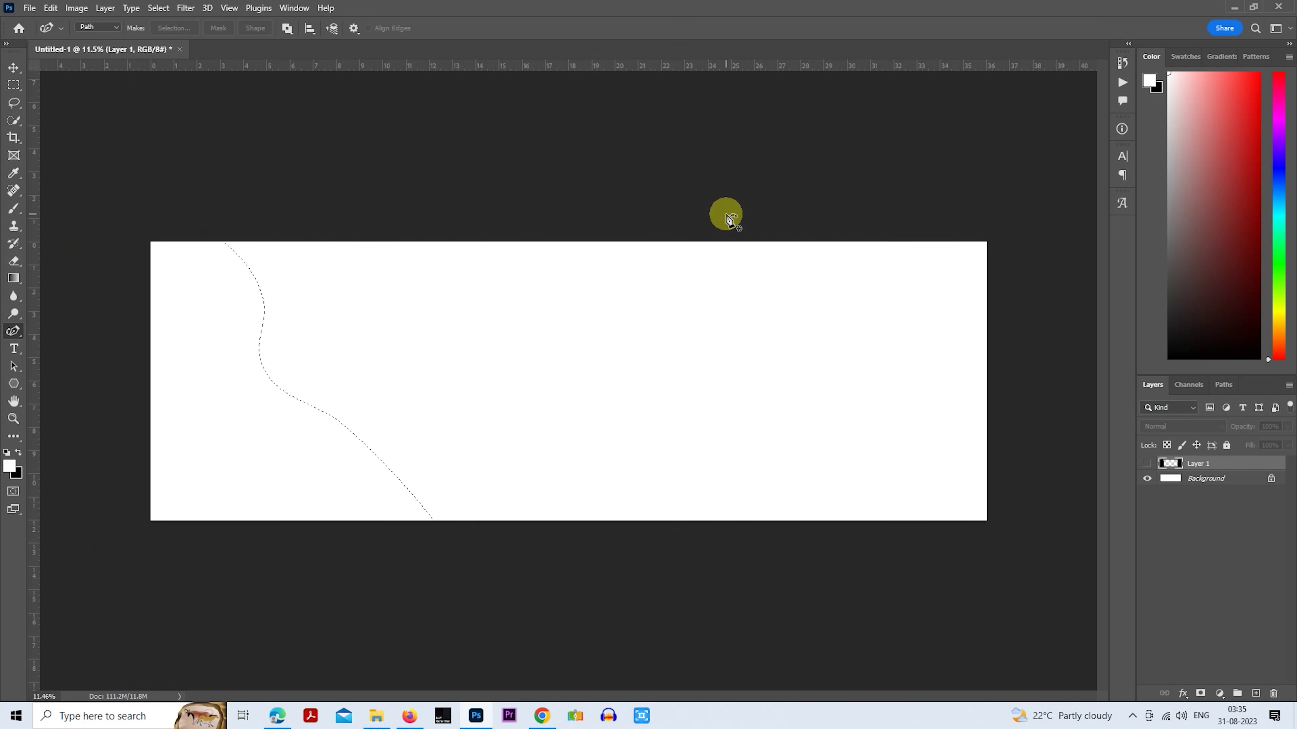
click(1256, 692)
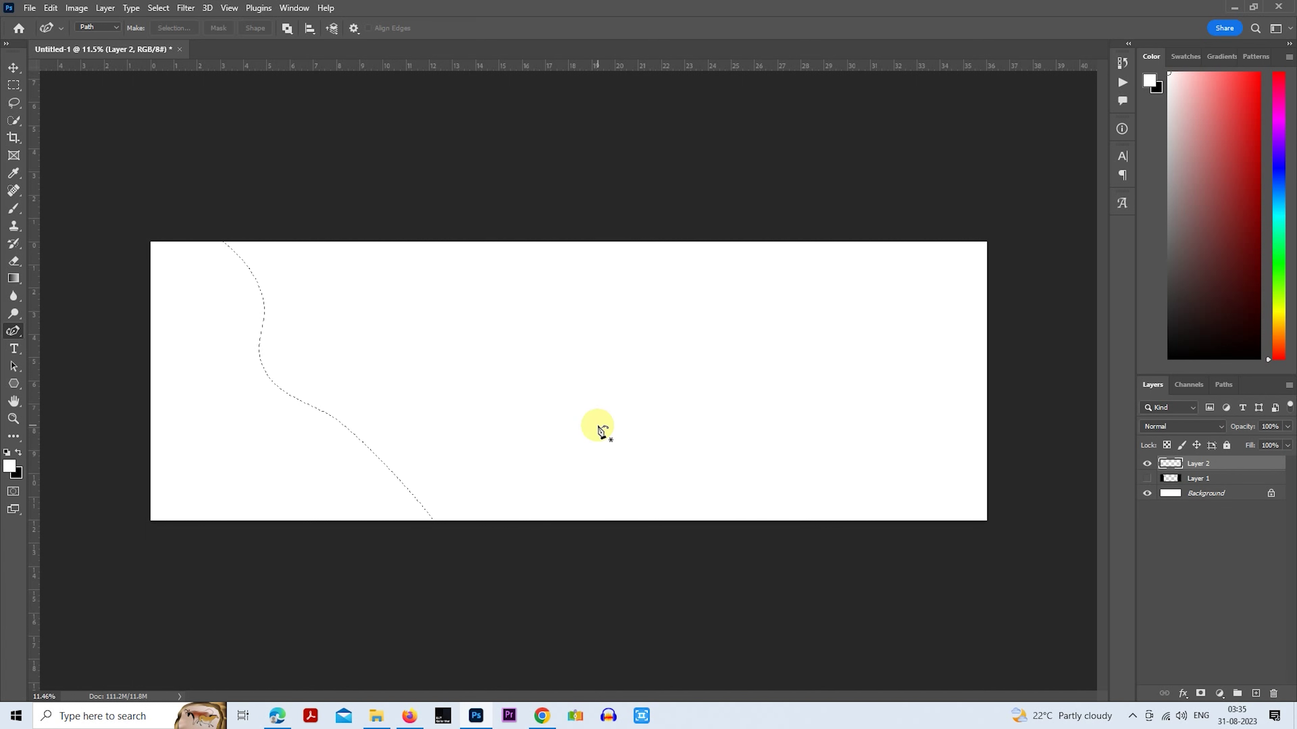
key(ctrl+BackSpace)
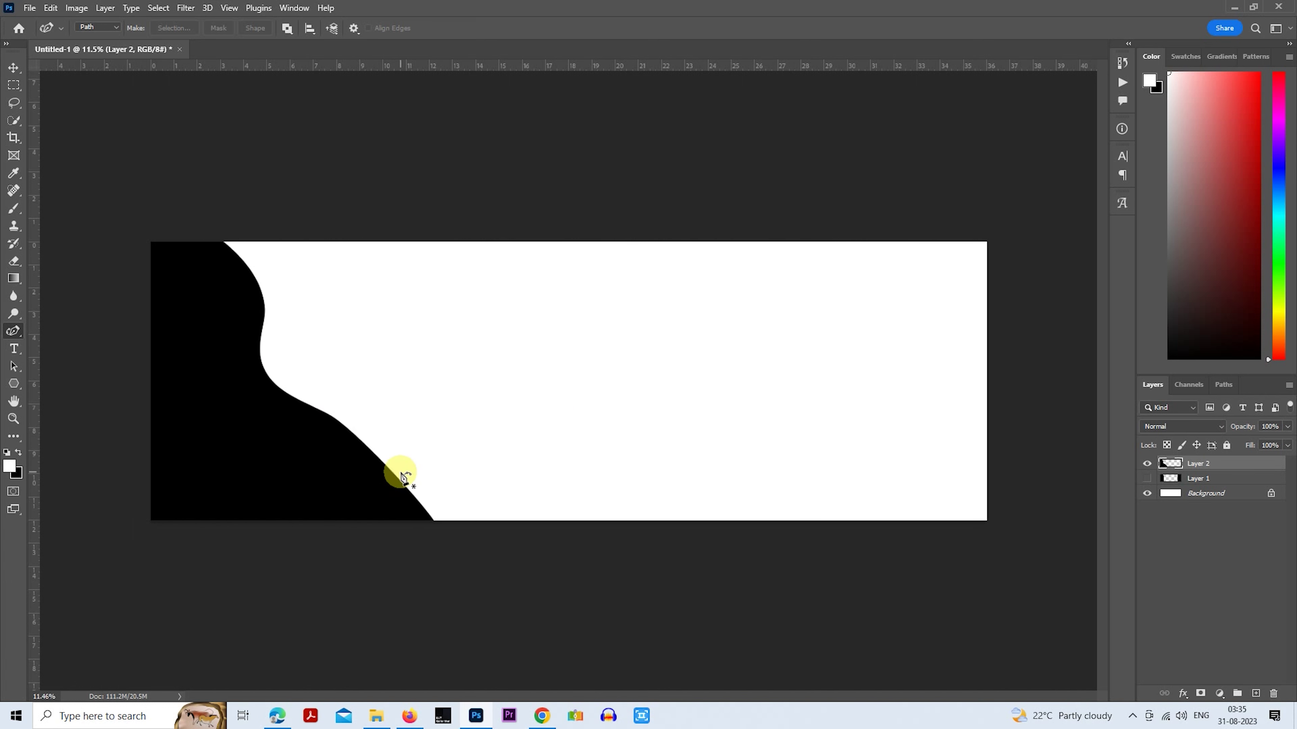
click(1257, 693)
click(1147, 478)
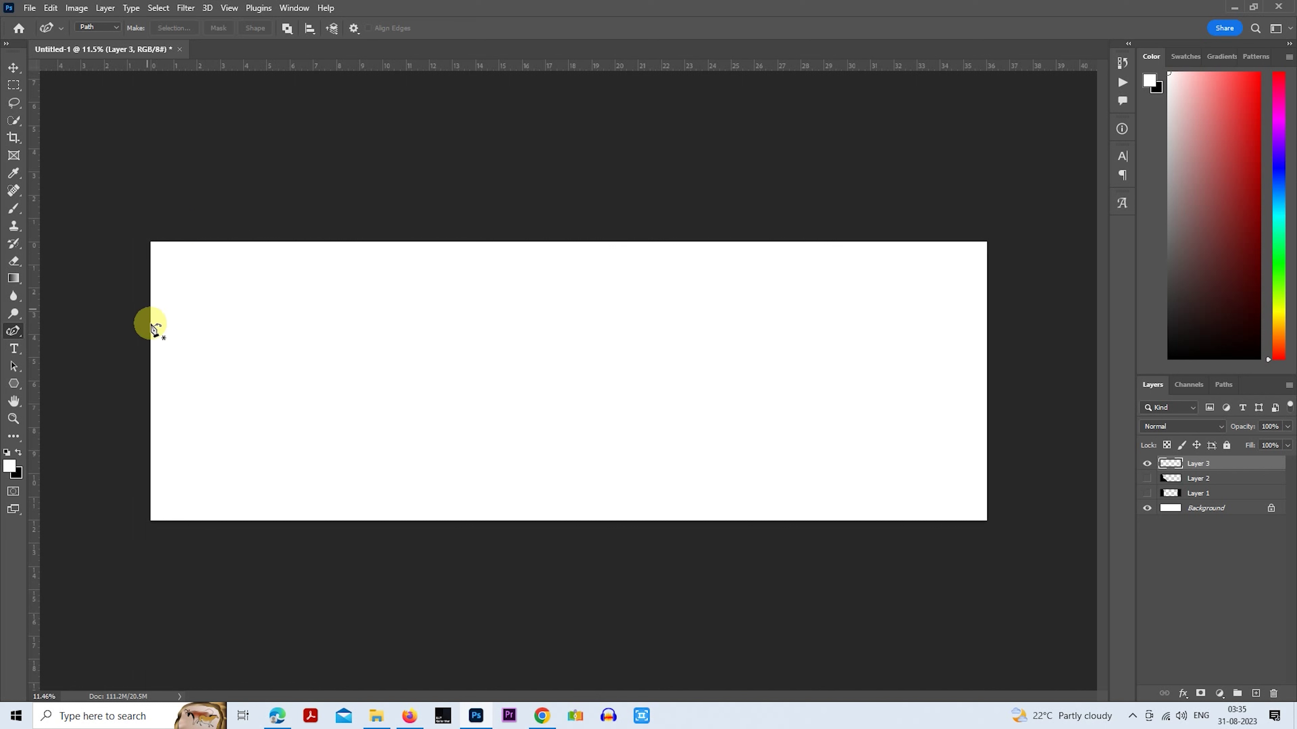
Draw the path's left half, arching over the banner, dipping below it, then rising above it.
click(122, 329)
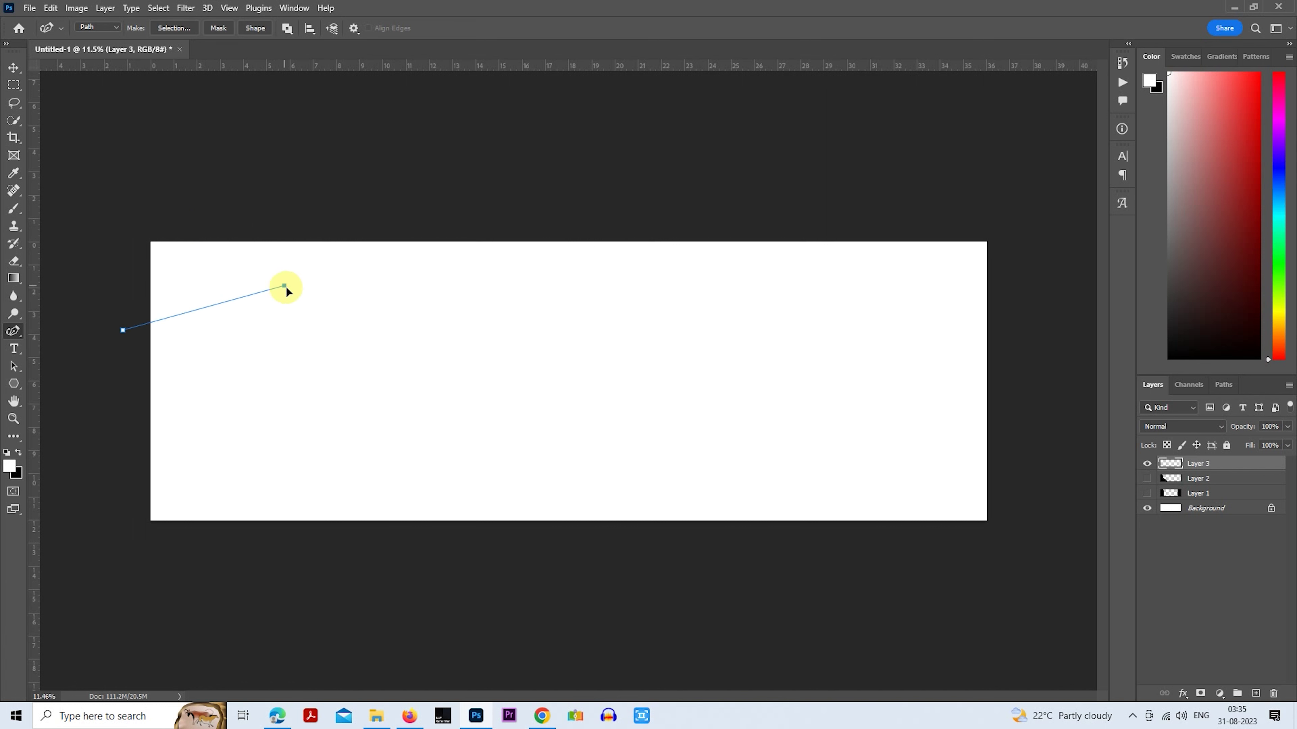
click(290, 294)
click(402, 386)
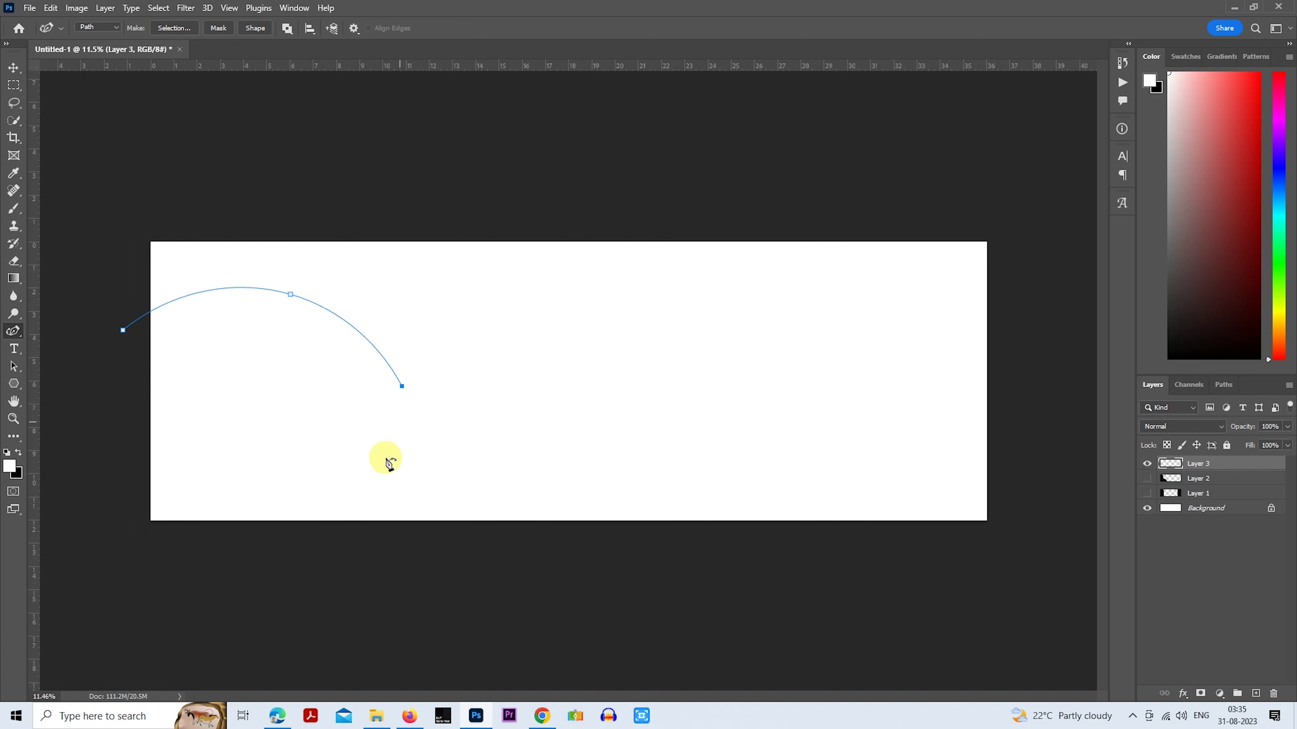
click(412, 478)
click(491, 509)
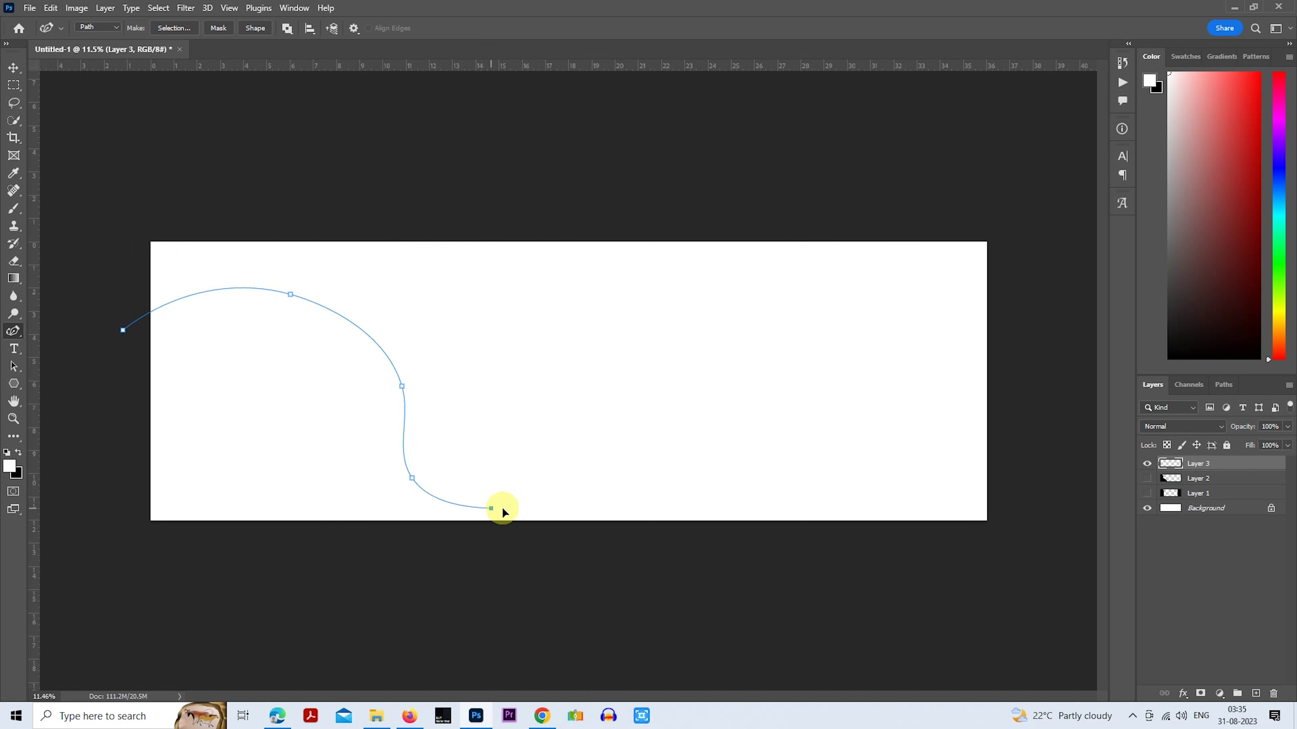
mouse_move(502, 513)
mouse_down()
mouse_move(534, 561)
mouse_move(538, 548)
mouse_up()
click(629, 403)
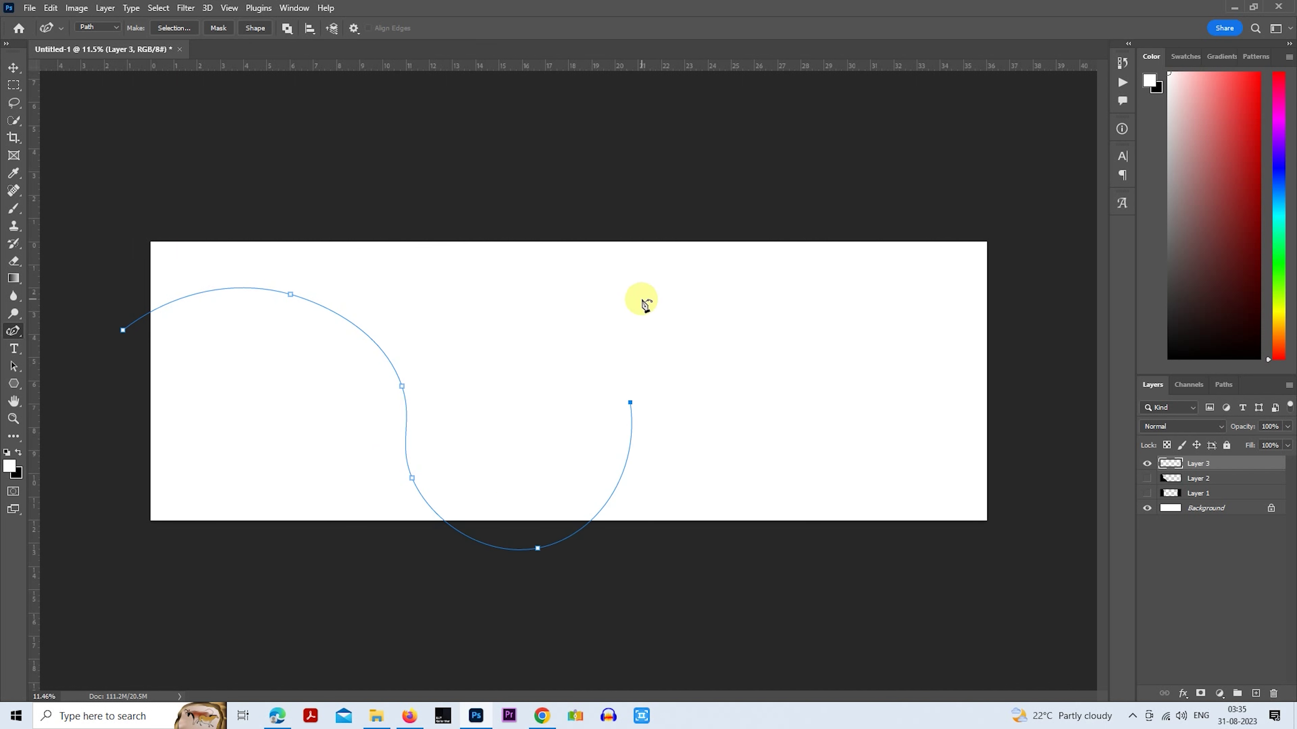
click(620, 321)
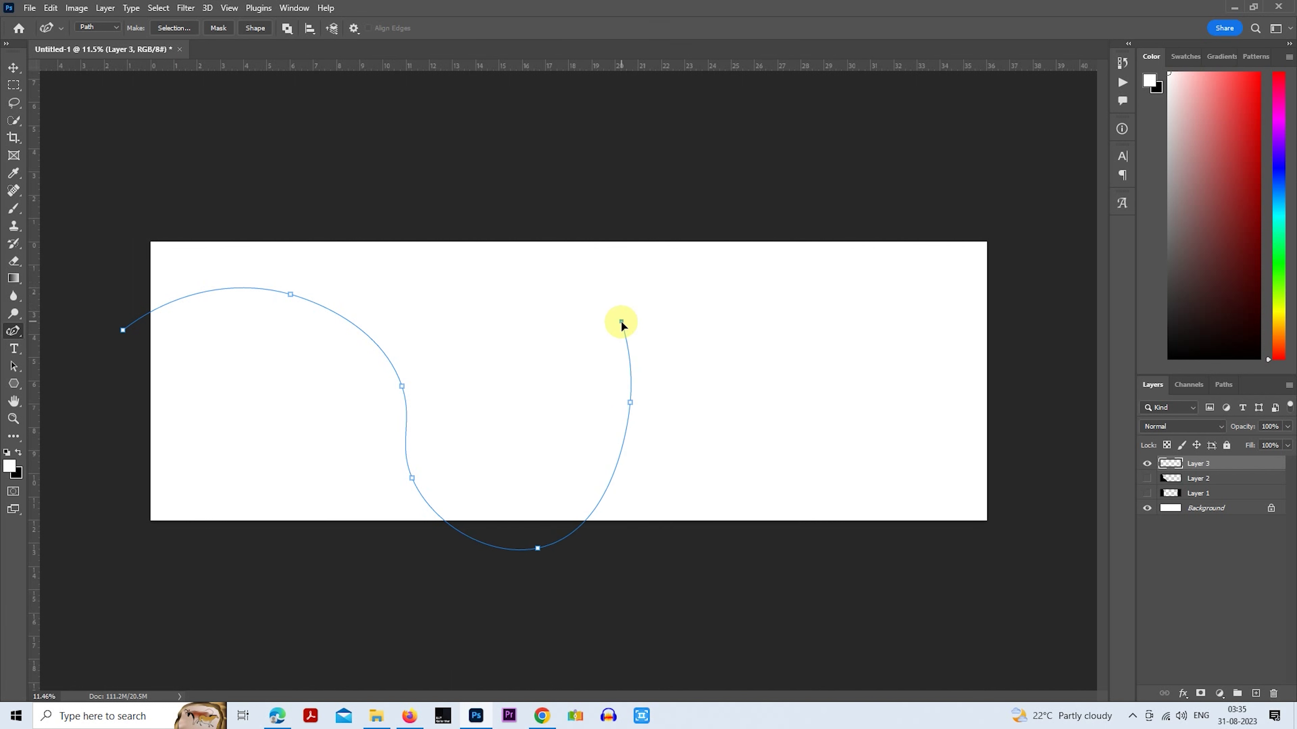
drag(621, 321, 611, 343)
click(685, 247)
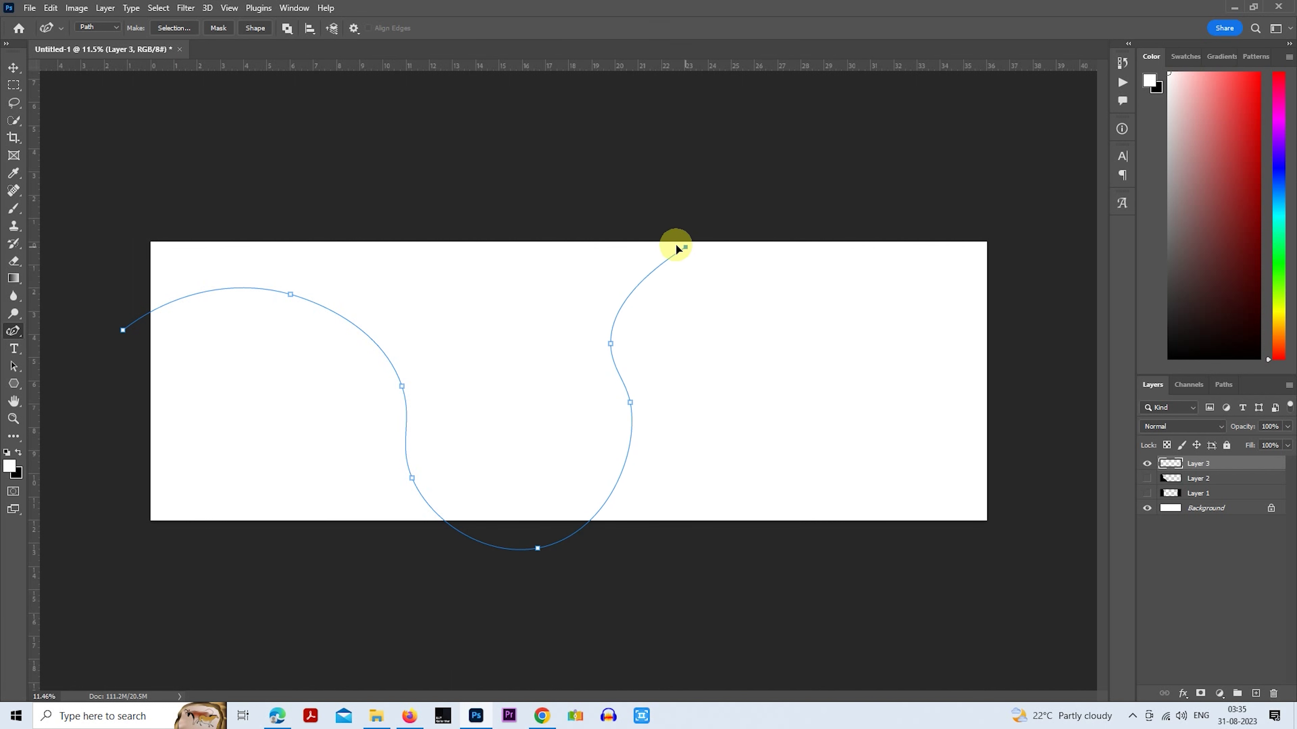
drag(684, 247, 672, 192)
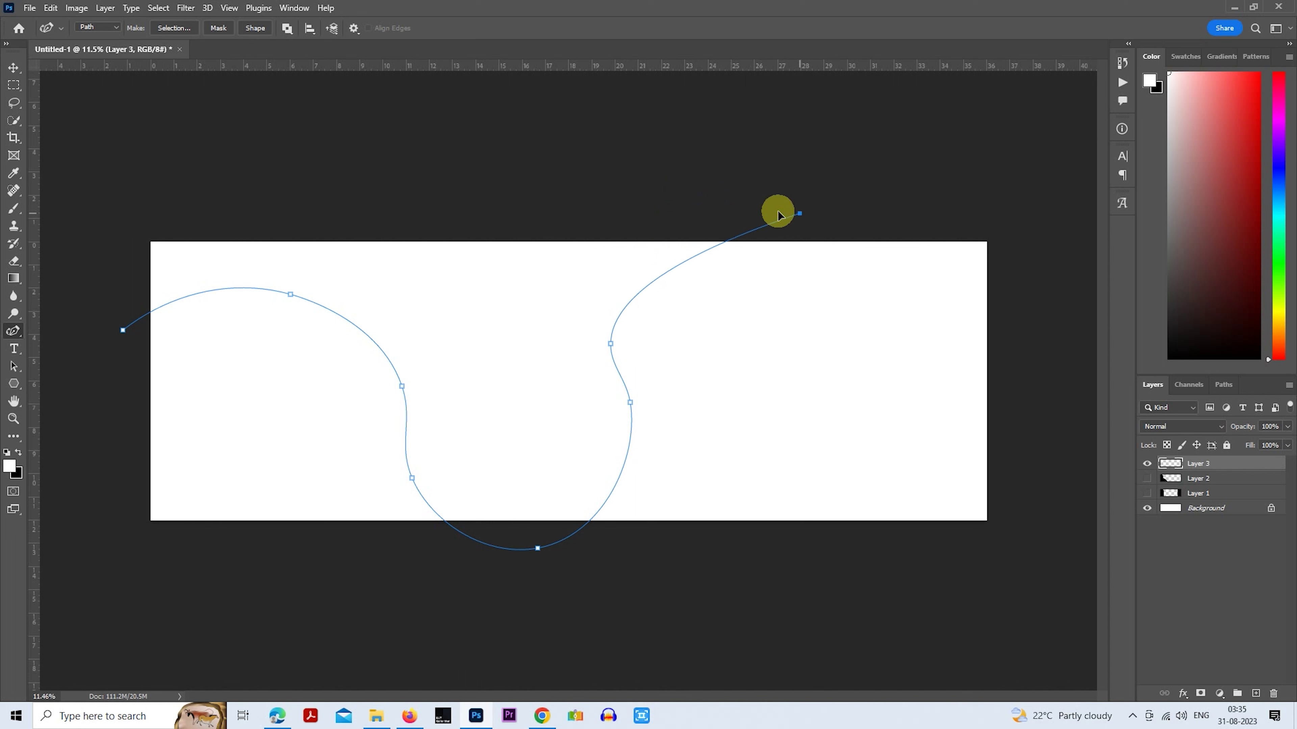
Refine the wave's anchors, delete an extra point, and bring the end down onto the banner.
drag(771, 213, 755, 212)
drag(609, 342, 637, 322)
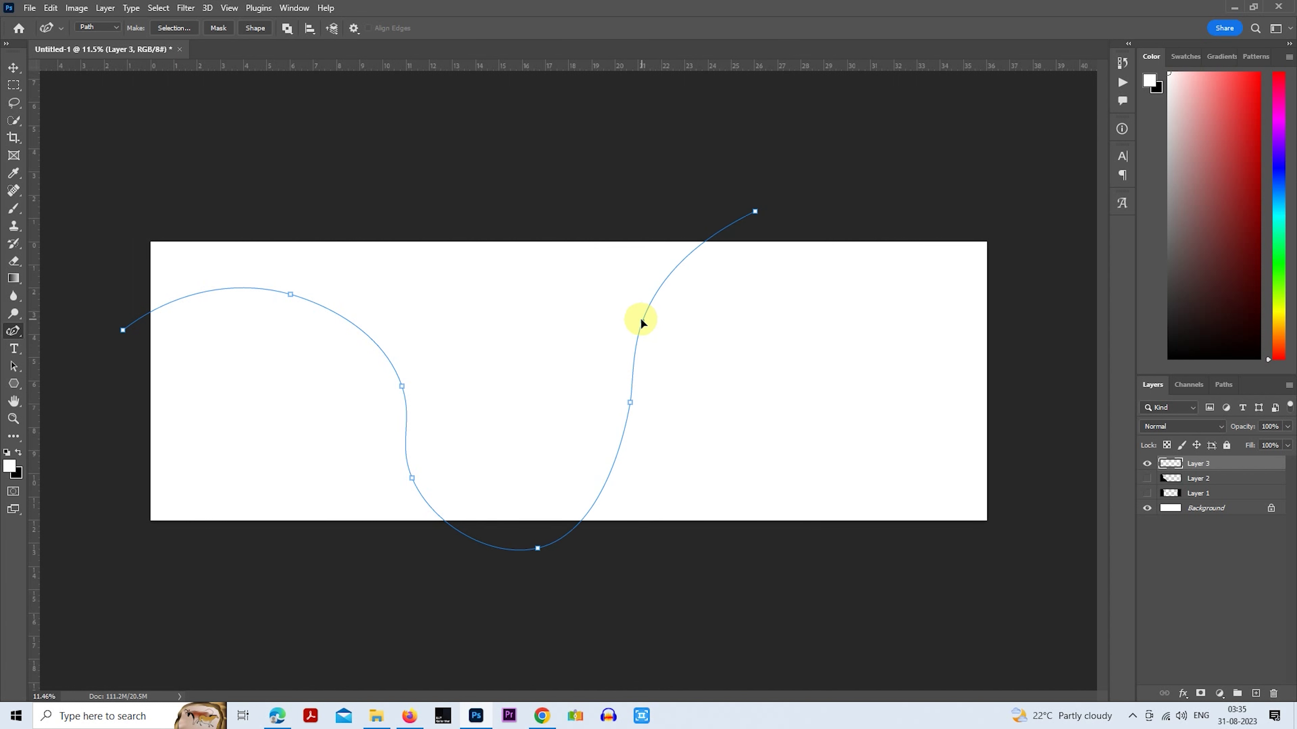
drag(630, 402, 632, 465)
drag(536, 548, 524, 538)
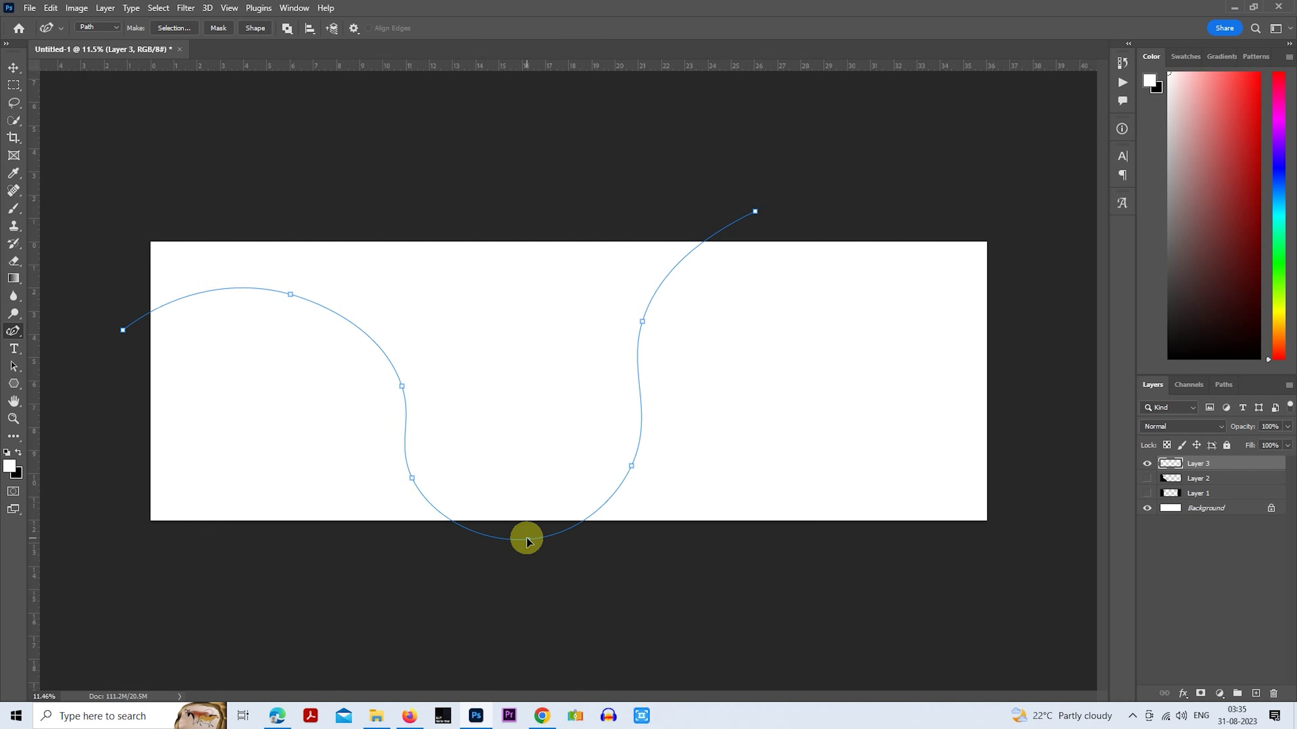
drag(630, 466, 609, 477)
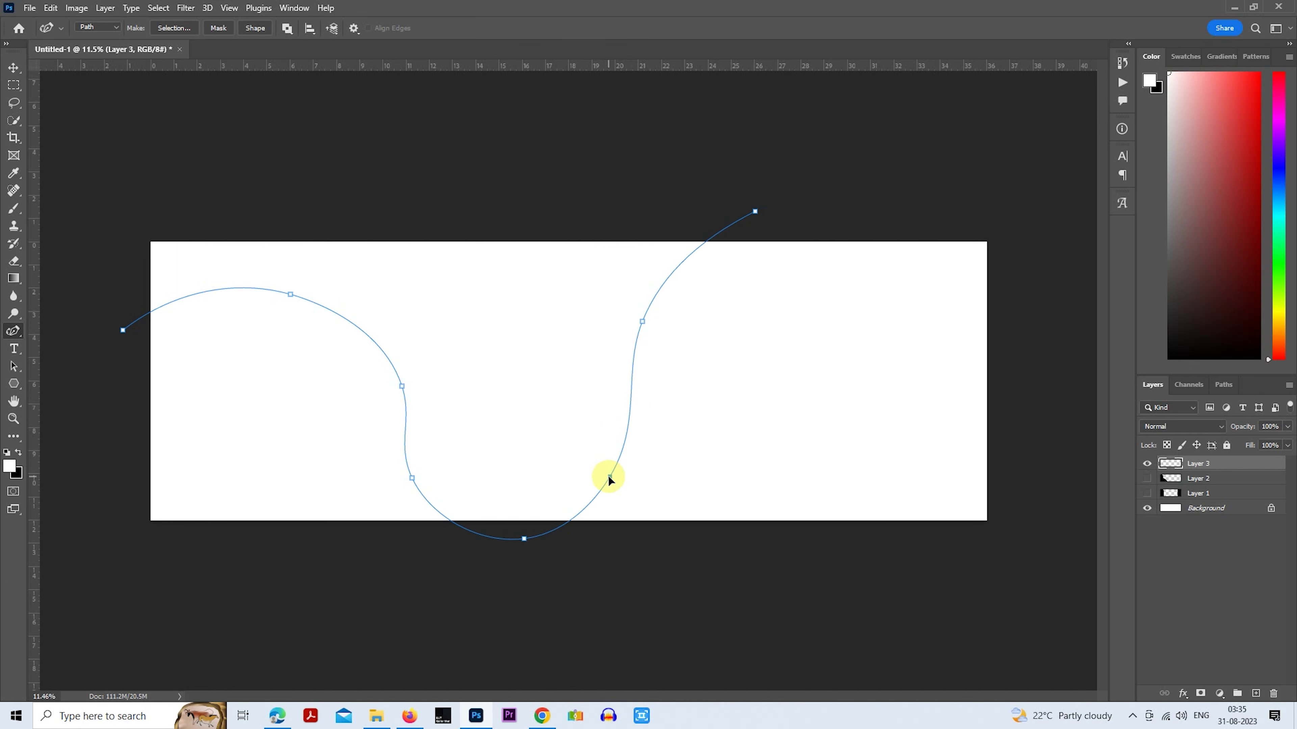
drag(643, 321, 619, 367)
key(Delete)
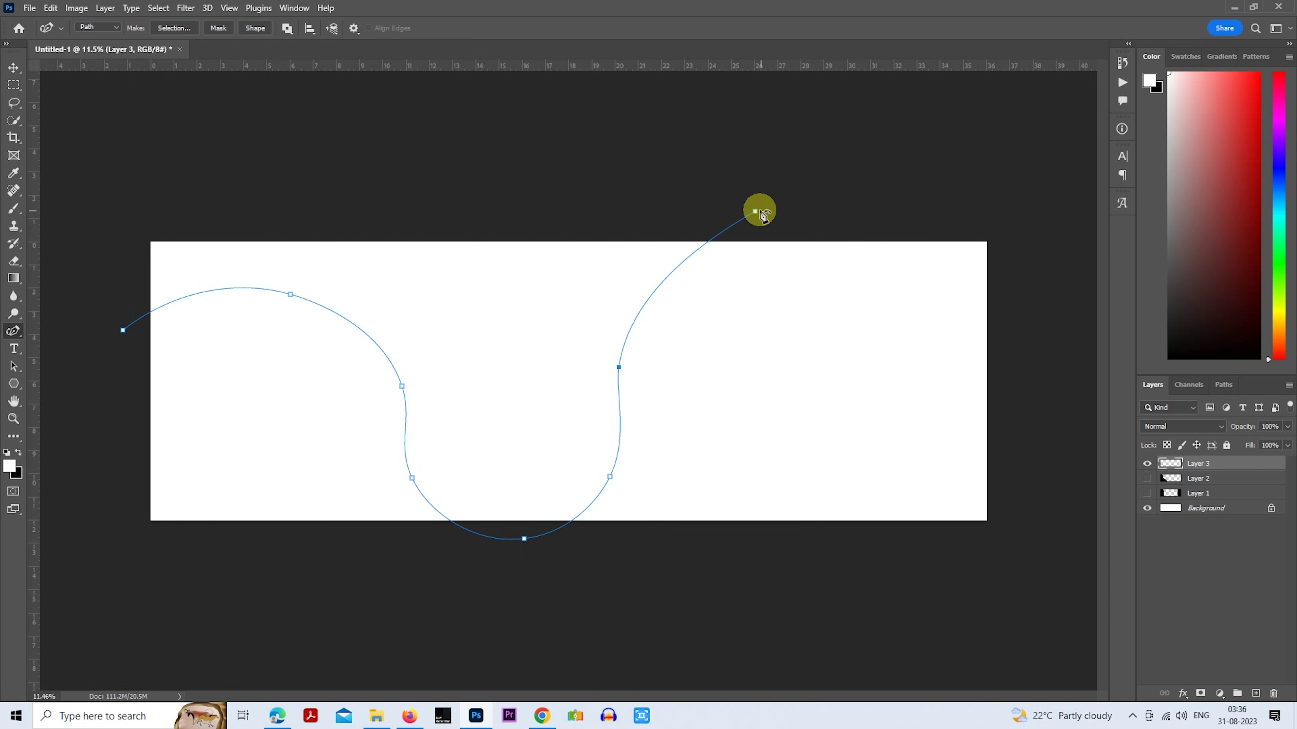
mouse_move(756, 211)
mouse_down()
mouse_move(833, 251)
mouse_move(707, 274)
mouse_up()
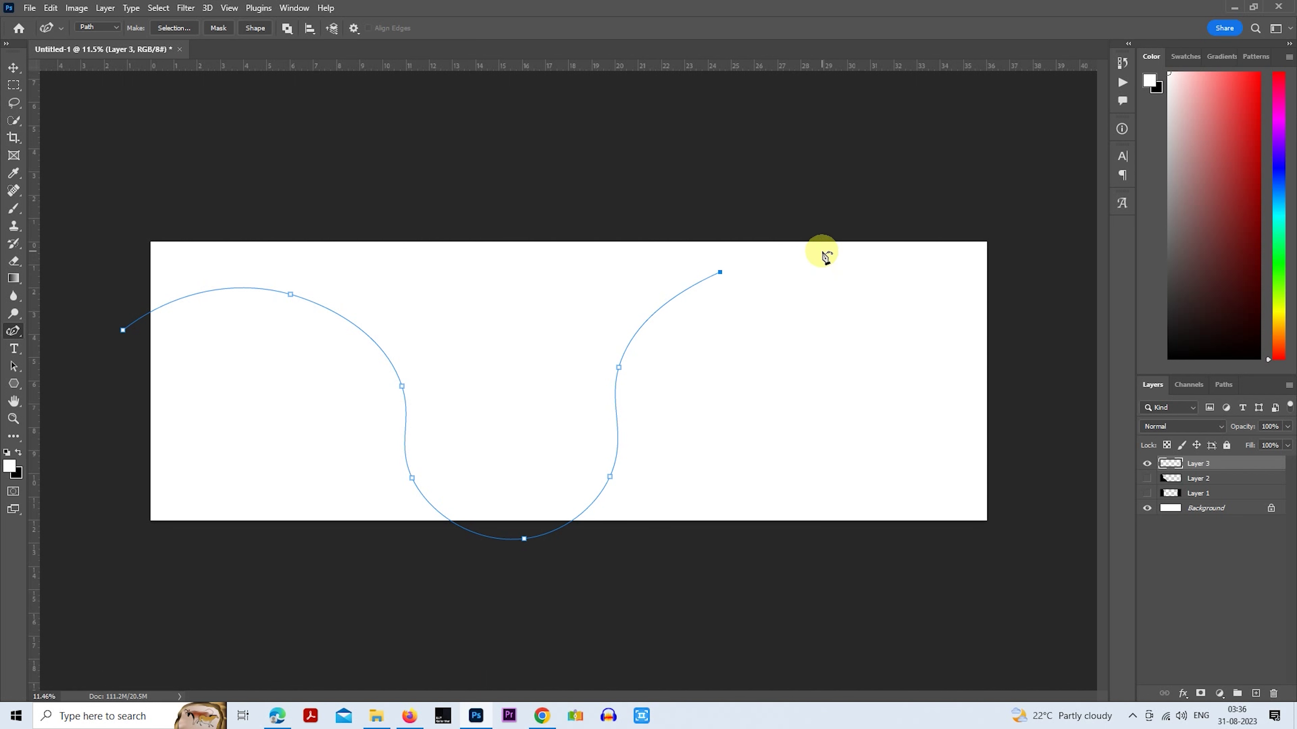
Continue the wave past the right edge, loop beneath the banner, and close the path at its start.
click(892, 276)
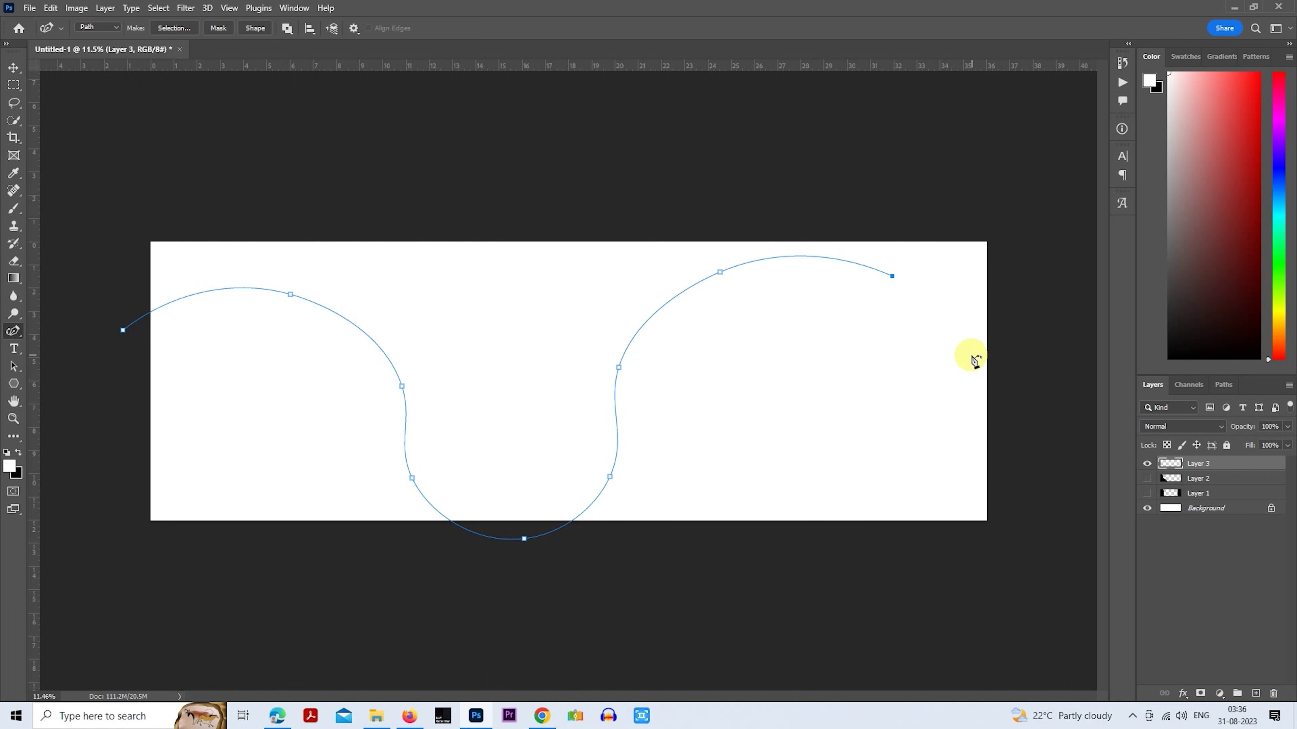
click(955, 364)
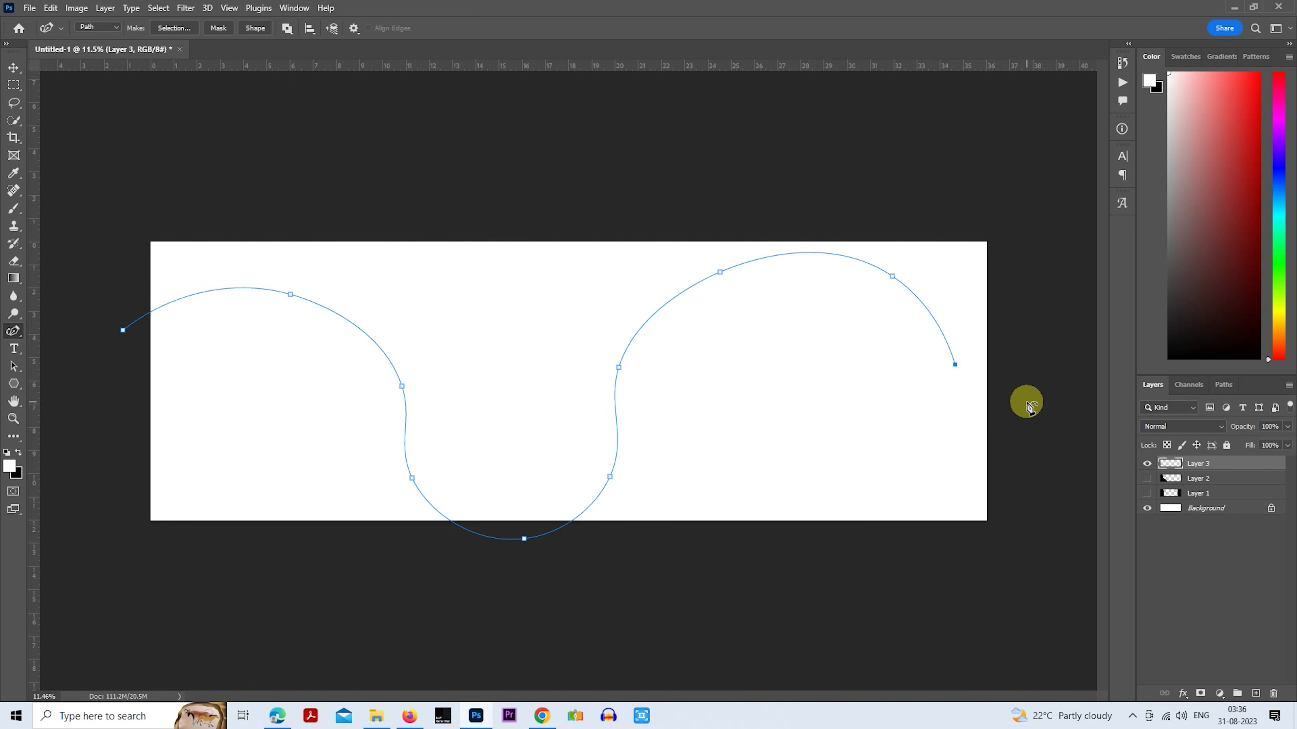
click(1047, 395)
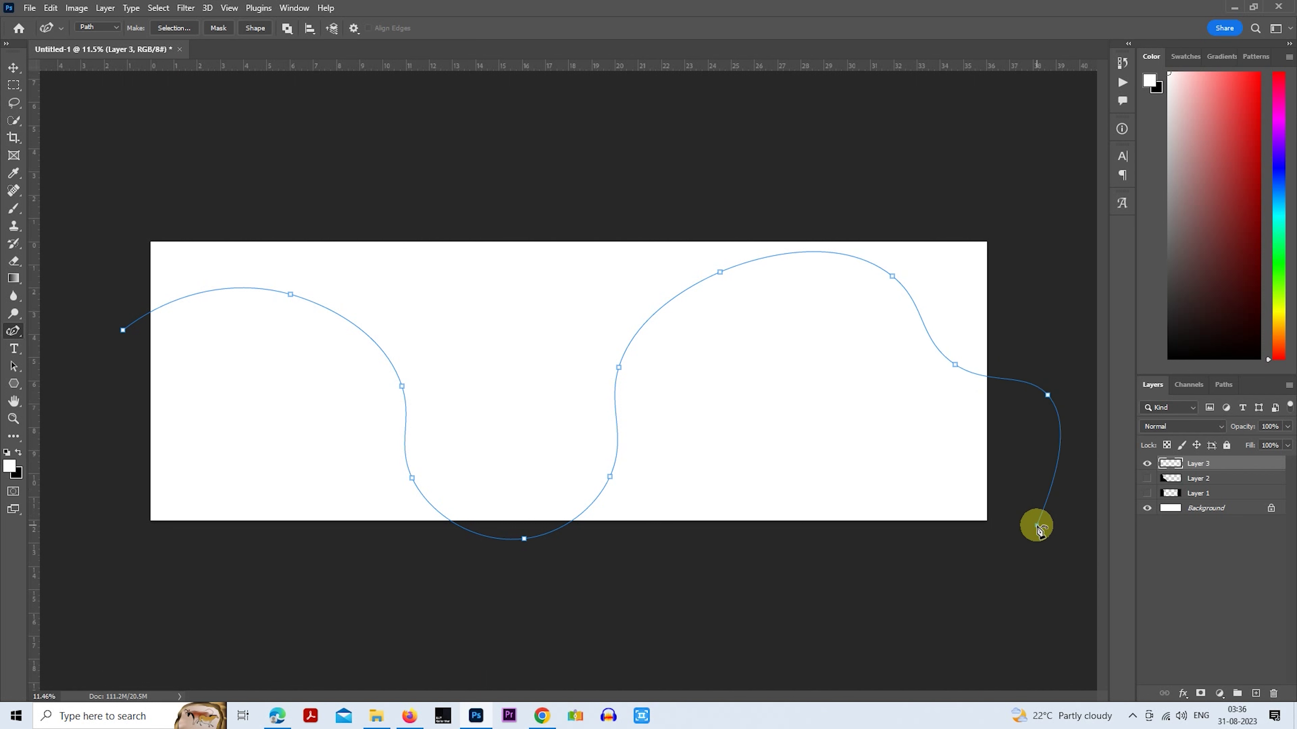
click(1036, 525)
click(437, 618)
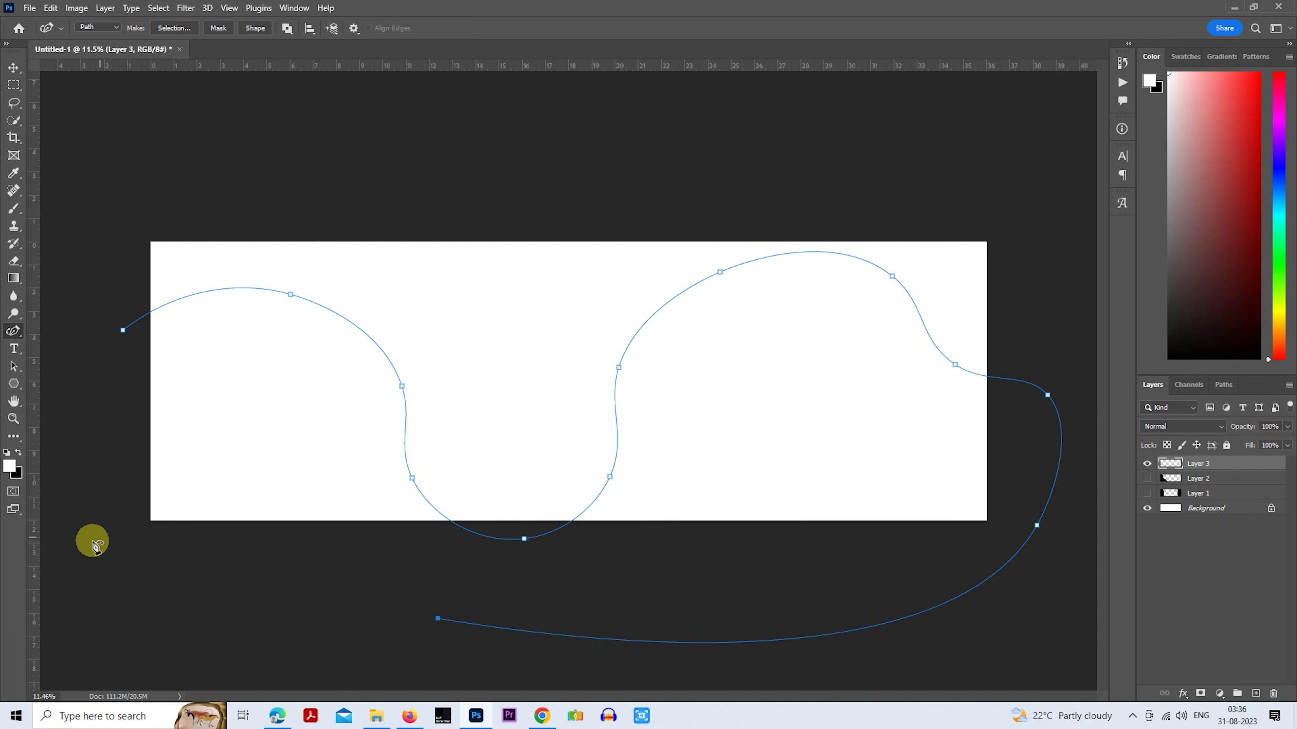
click(92, 523)
click(124, 330)
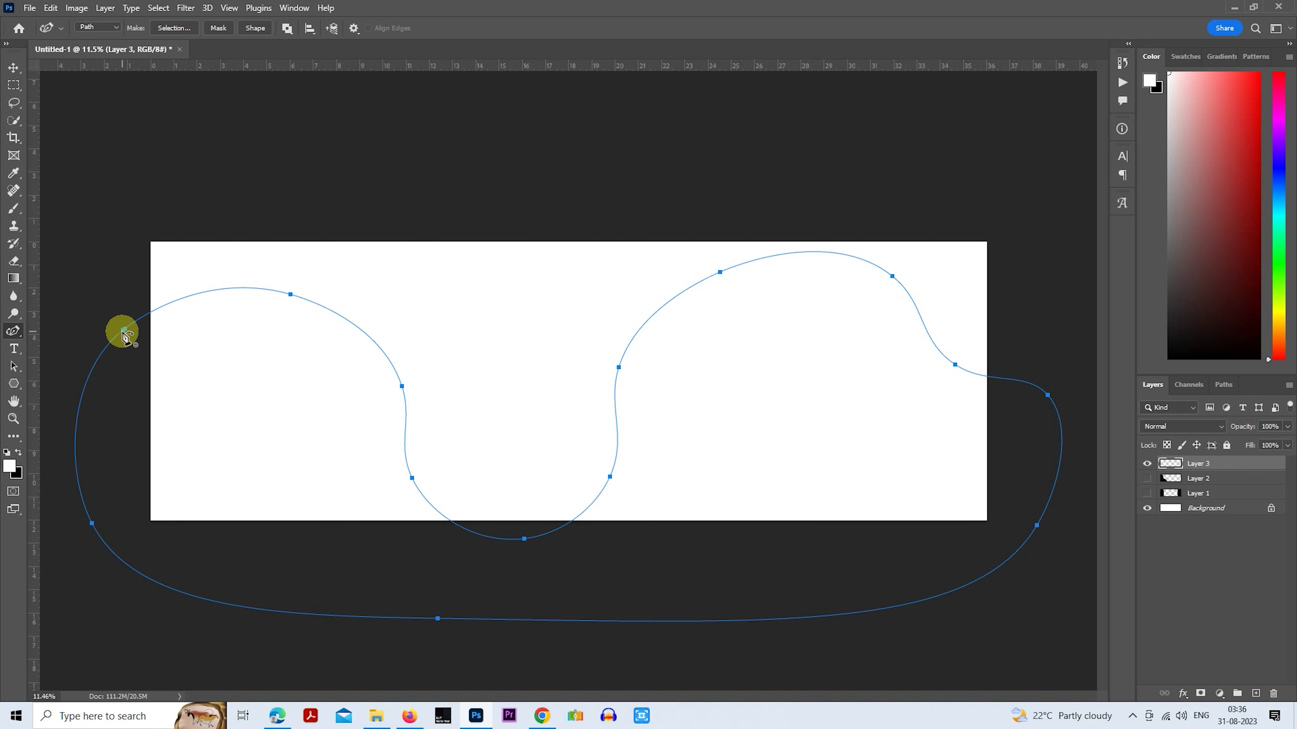
right_click(124, 330)
Turn the wavy path into a selection and fill it with black on Layer 3.
right_click(297, 349)
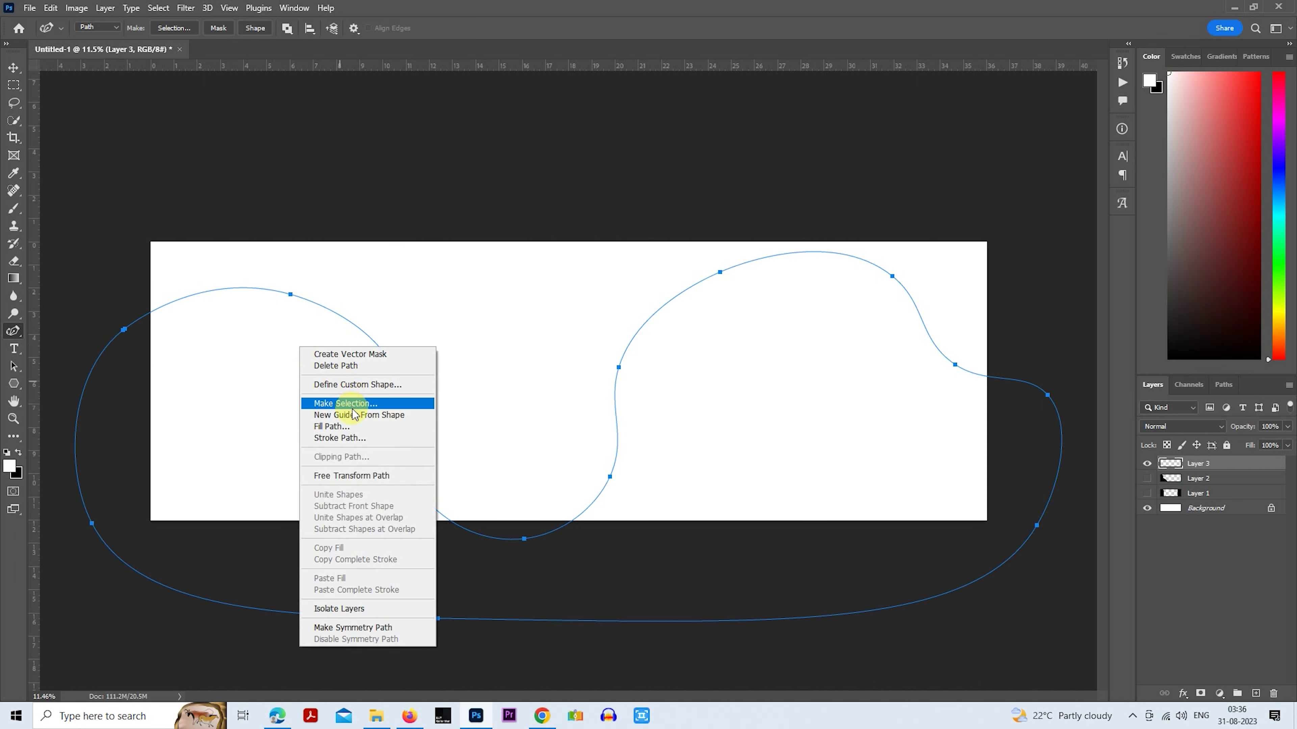
click(341, 399)
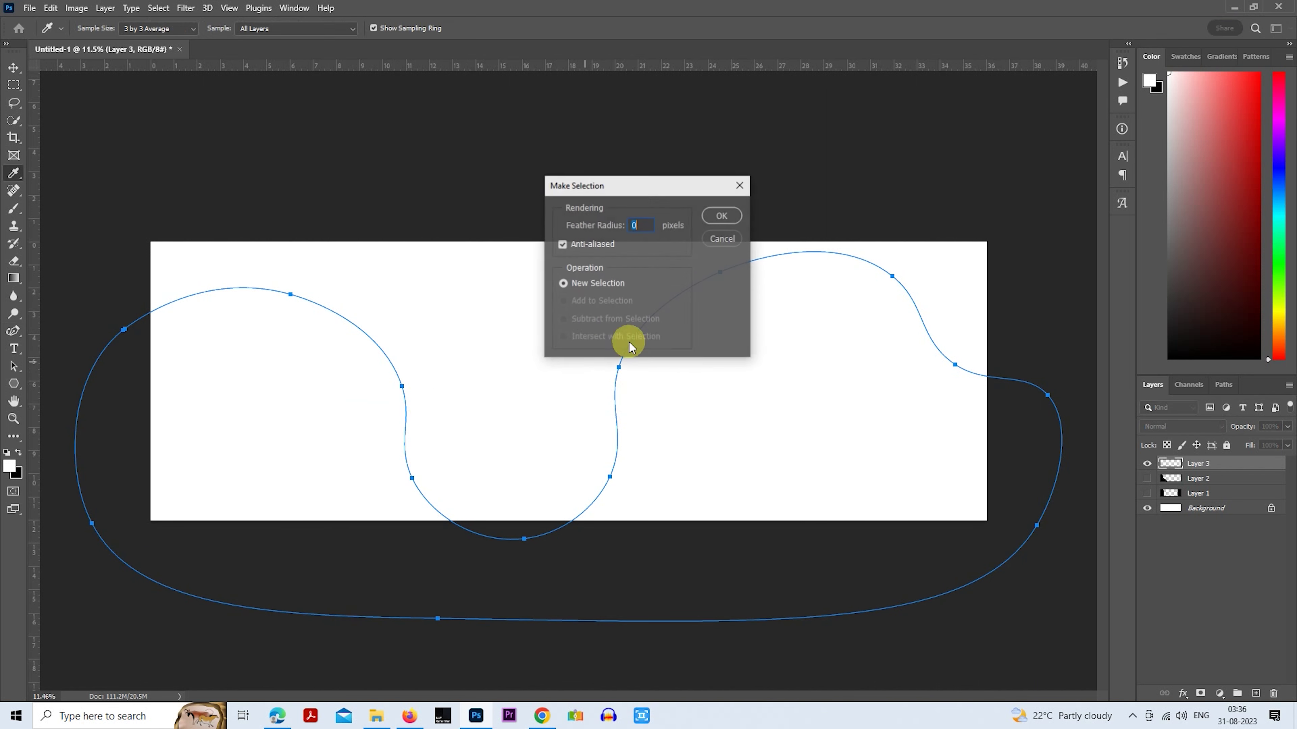
click(713, 214)
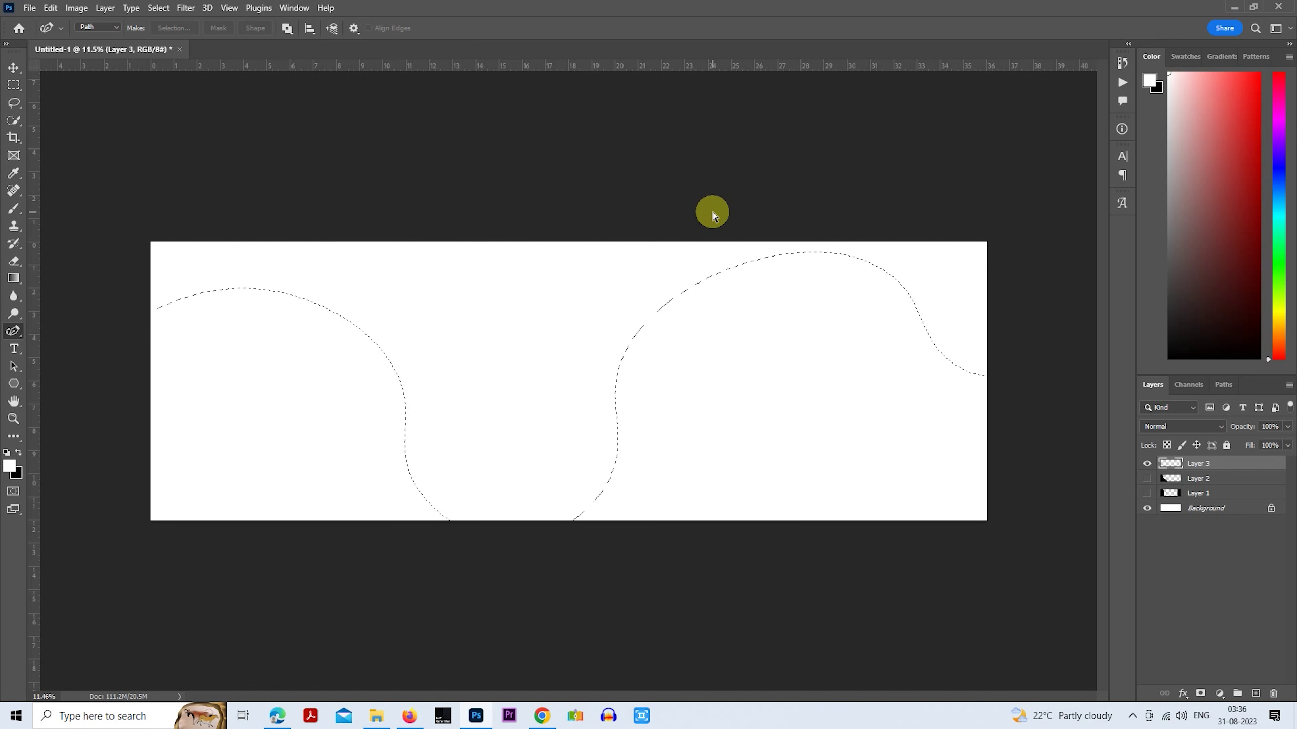
key(ctrl+BackSpace)
Hide Layers 3 and 2, show the rough side bands, and deselect.
click(1147, 463)
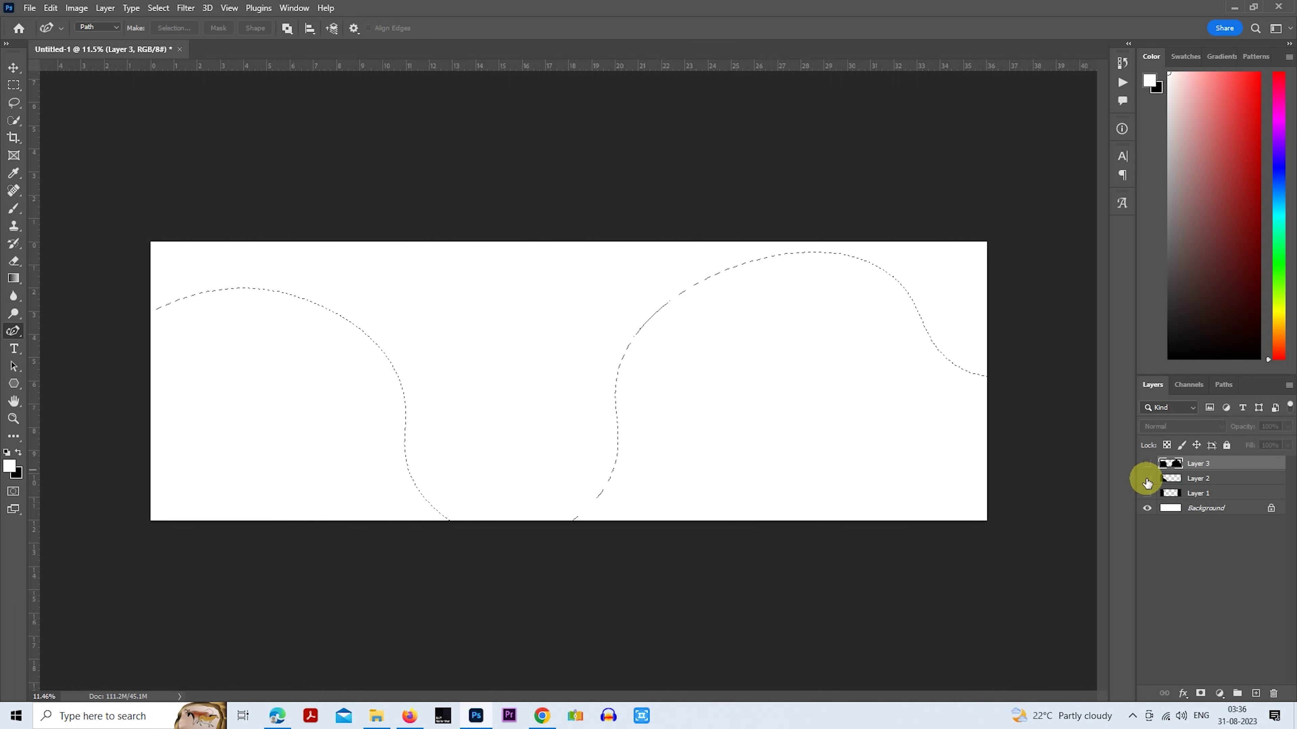
click(1147, 493)
click(1148, 479)
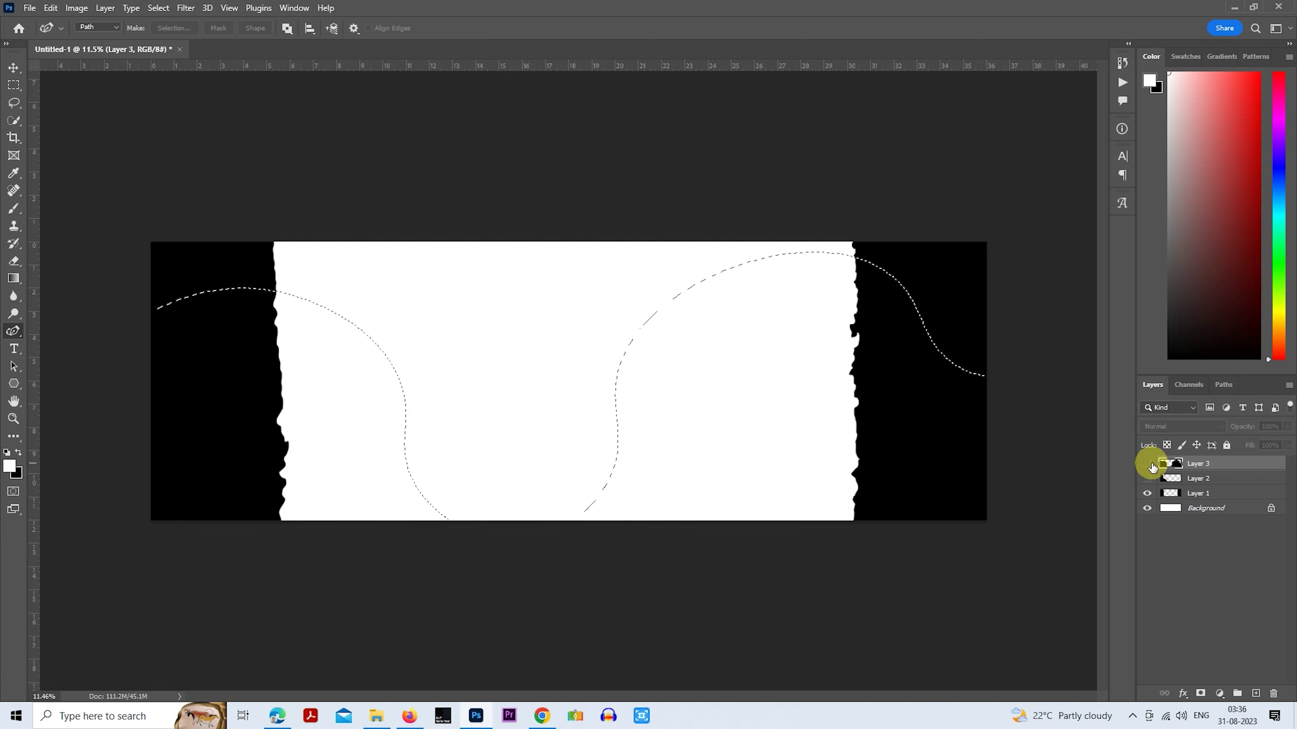
key(ctrl+d)
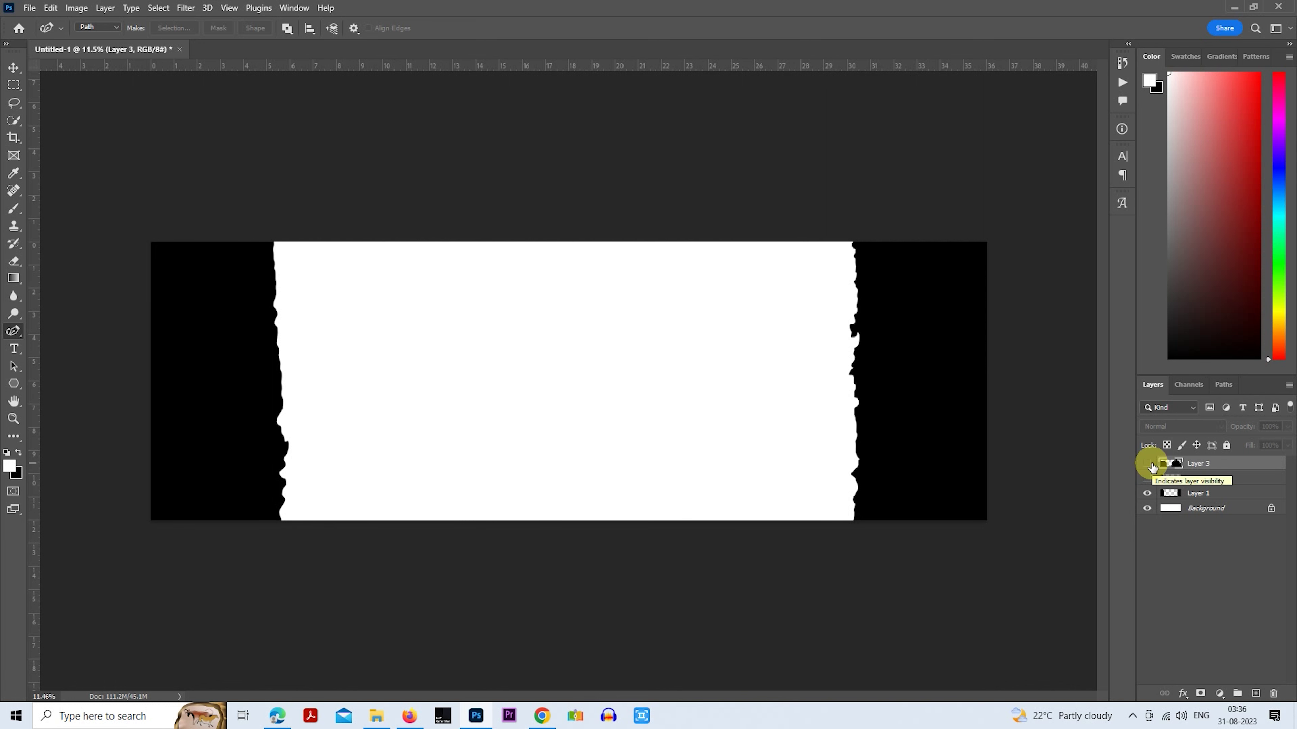